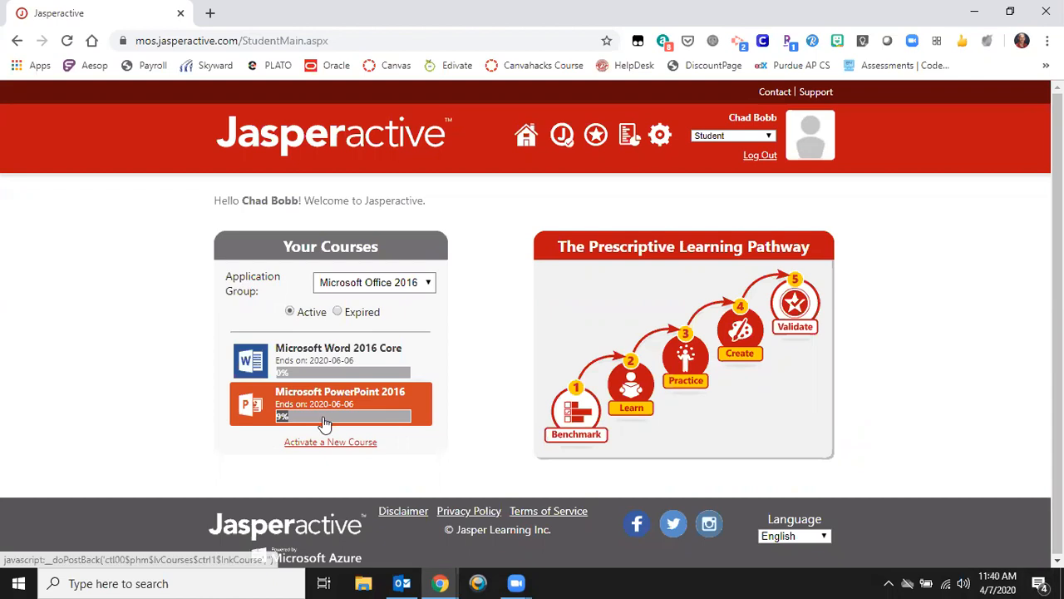
Open the Microsoft Word 2016 Core course and go to its GMetrix practice tests.
left_click(323, 379)
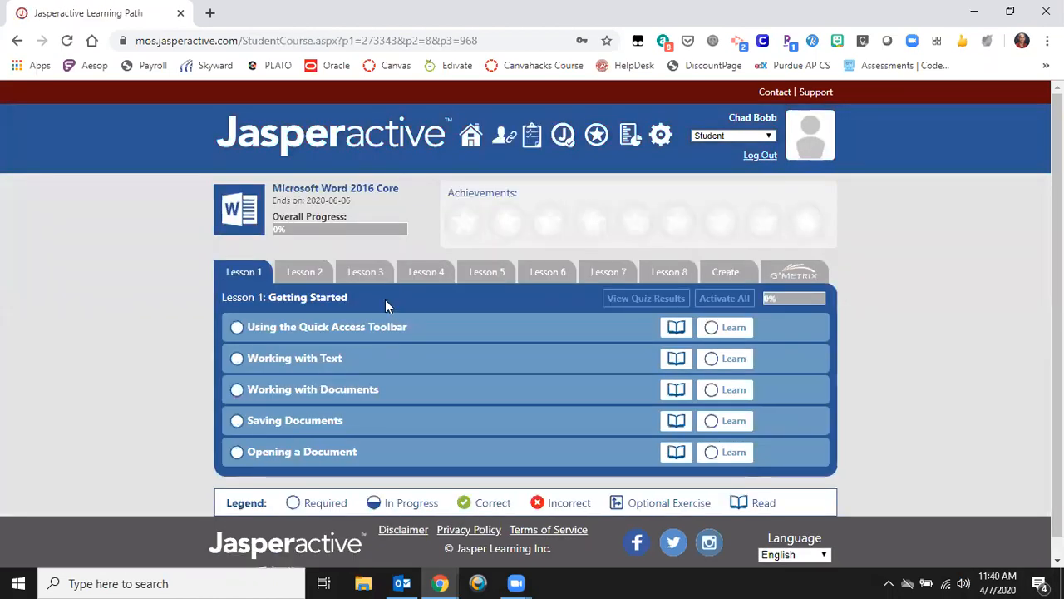
right_click(374, 295)
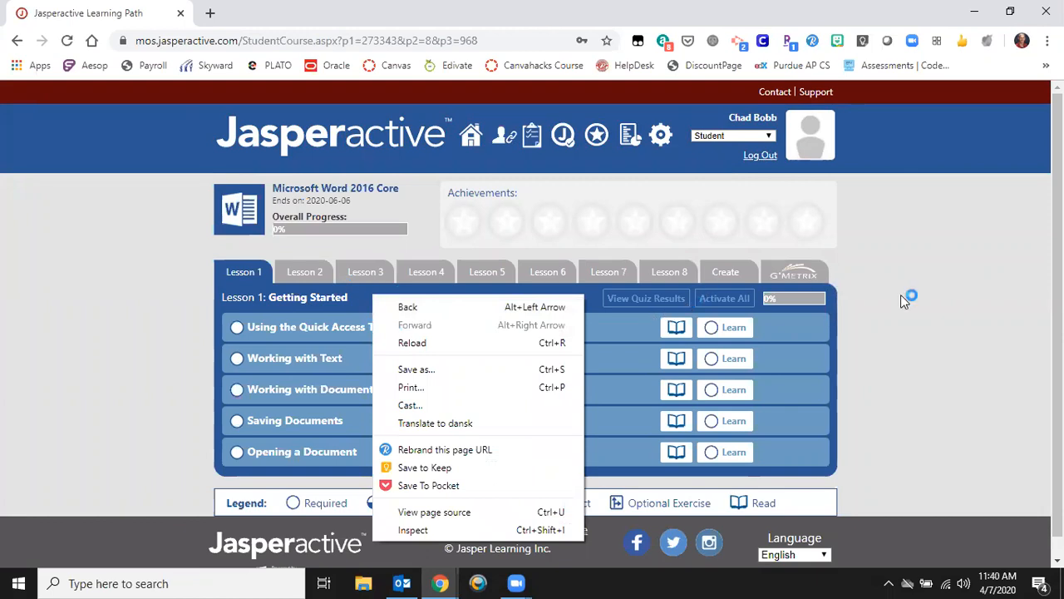
left_click(901, 294)
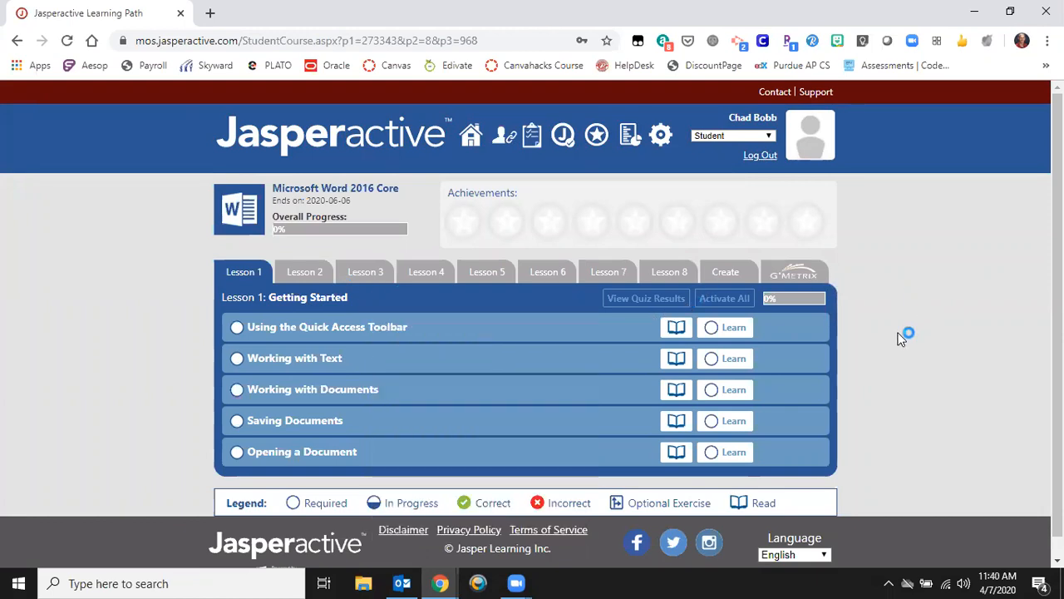
left_click(788, 268)
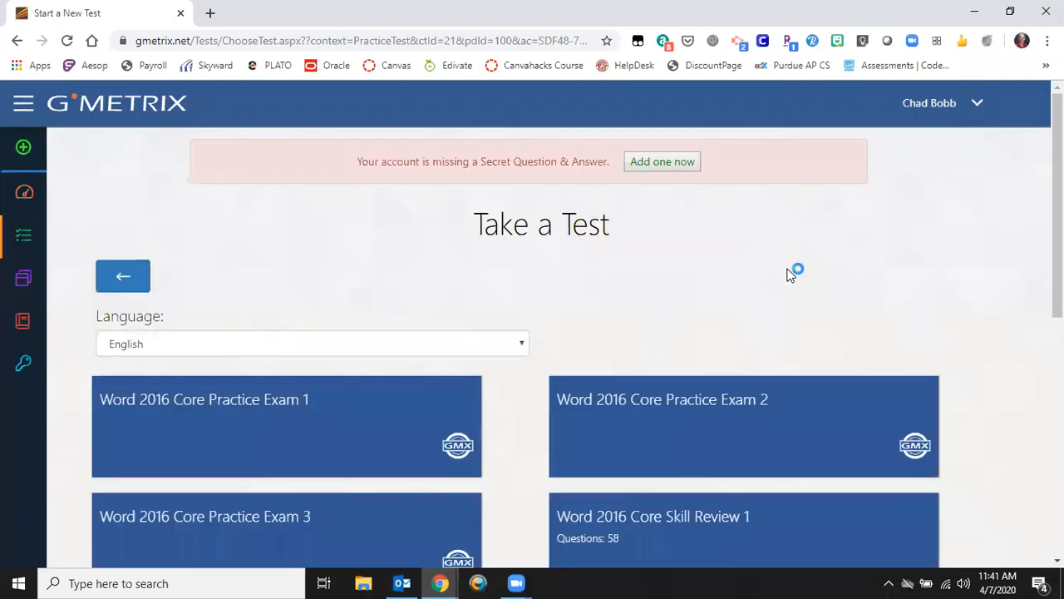
Look through the available Word 2016 practice exams, skill reviews, project reviews and selected response tests.
mouse_move(594, 426)
scroll(718, 288, "down", 1)
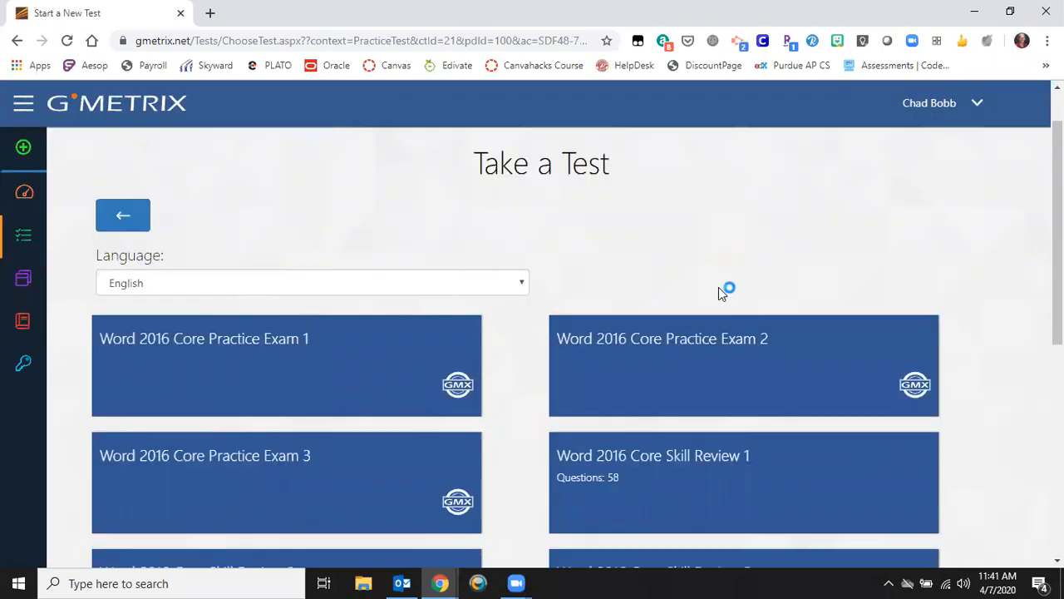
scroll(326, 198, "up", 1)
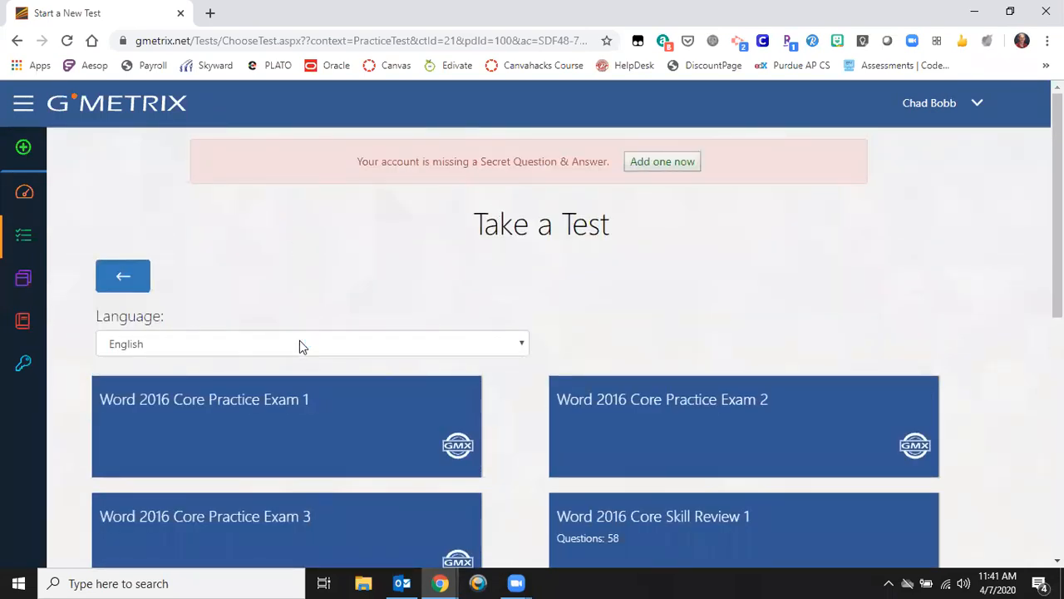
mouse_move(318, 422)
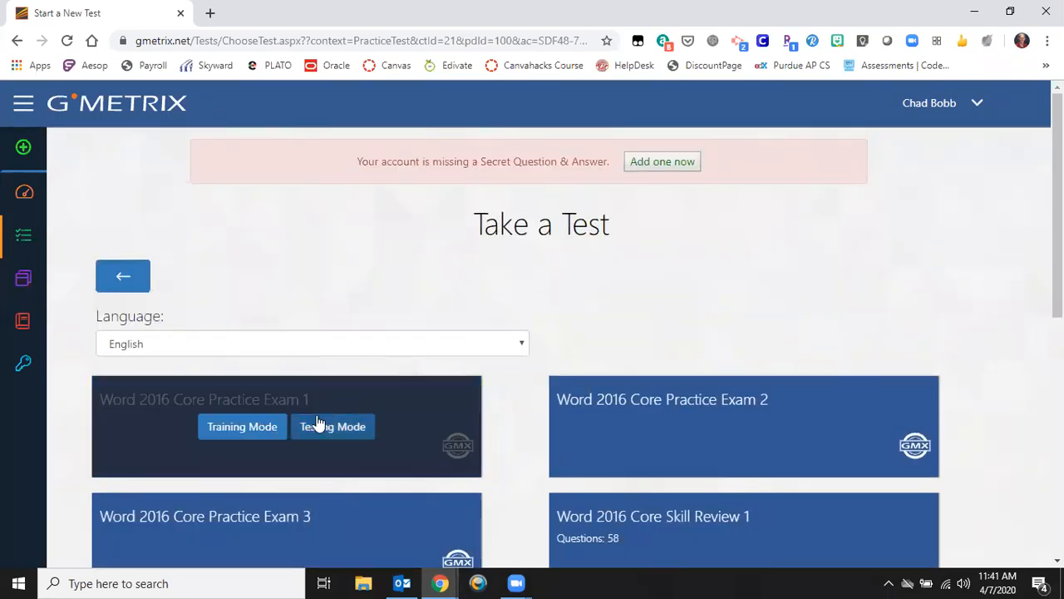
left_click(231, 433)
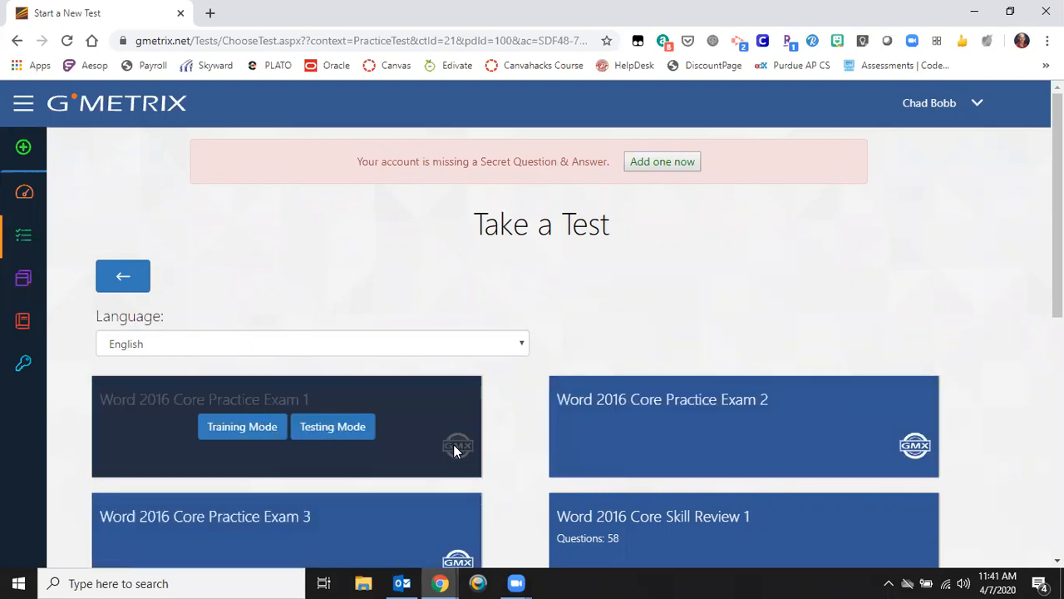
scroll(454, 449, "down", 1)
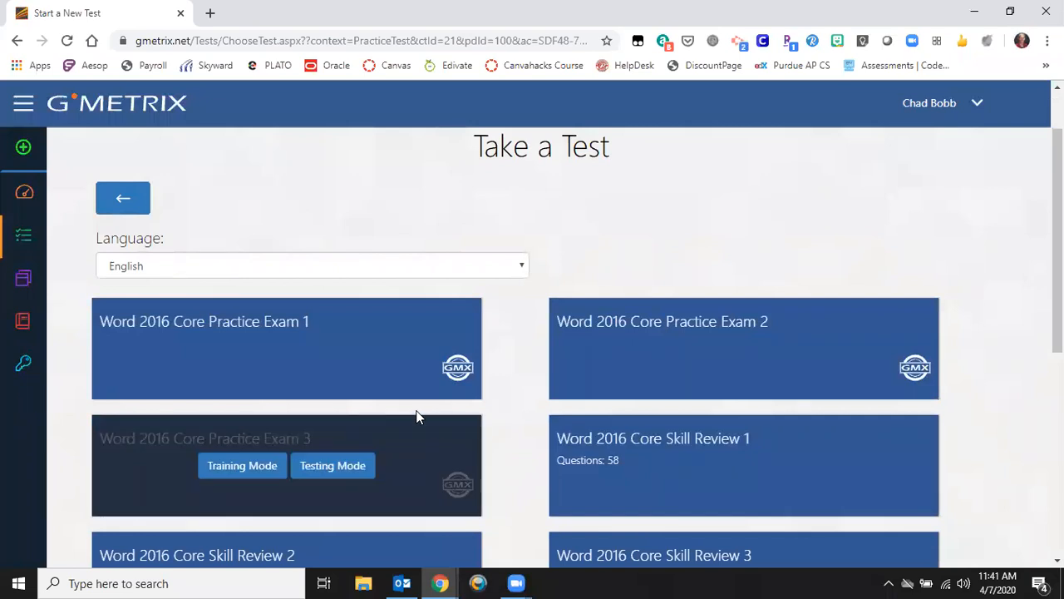
scroll(416, 416, "down", 2)
scroll(534, 392, "down", 2)
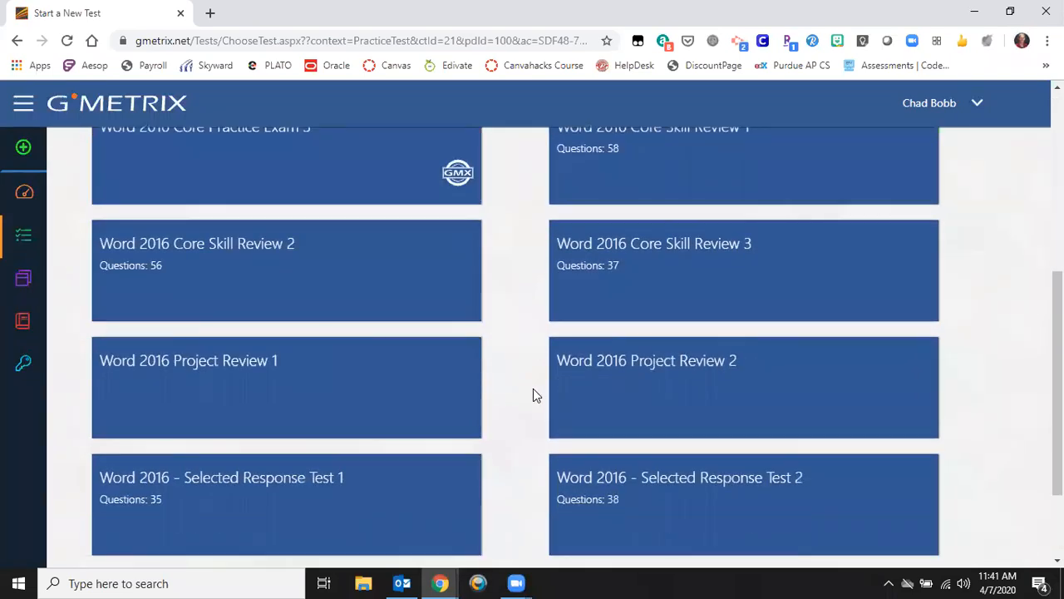
scroll(535, 395, "down", 2)
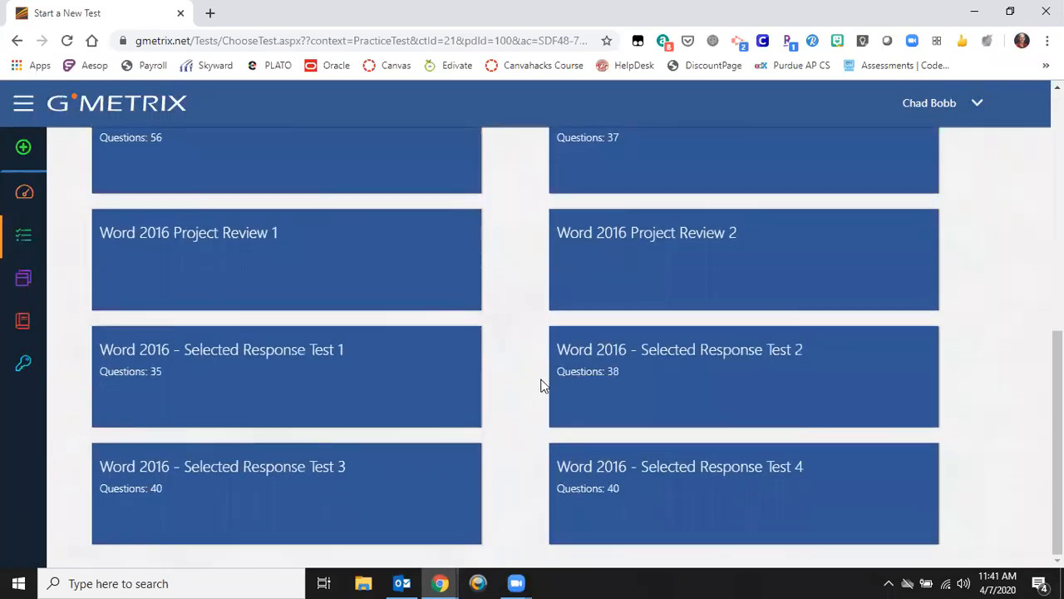
scroll(540, 385, "up", 2)
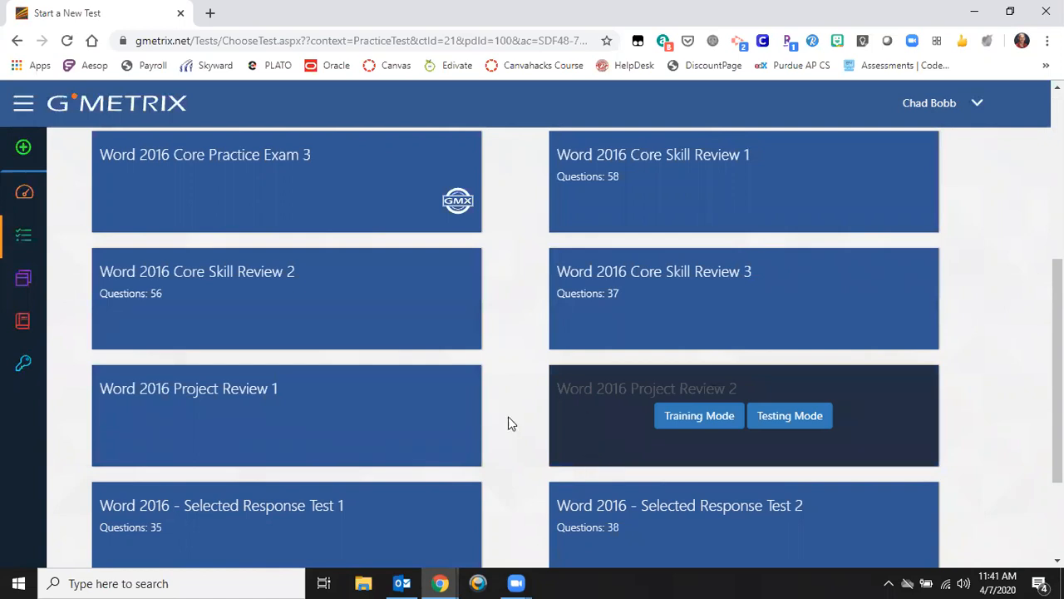
scroll(491, 383, "up", 2)
Start a new Word 2016 Core Practice Exam 1 in Training Mode and launch it in the GMetrix desktop software.
mouse_move(253, 246)
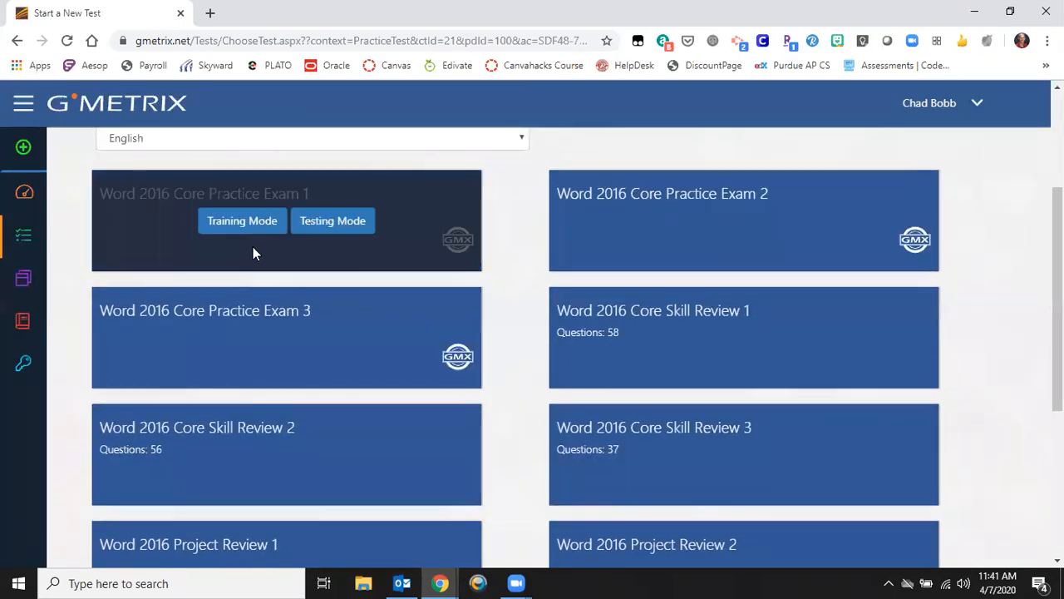
left_click(243, 221)
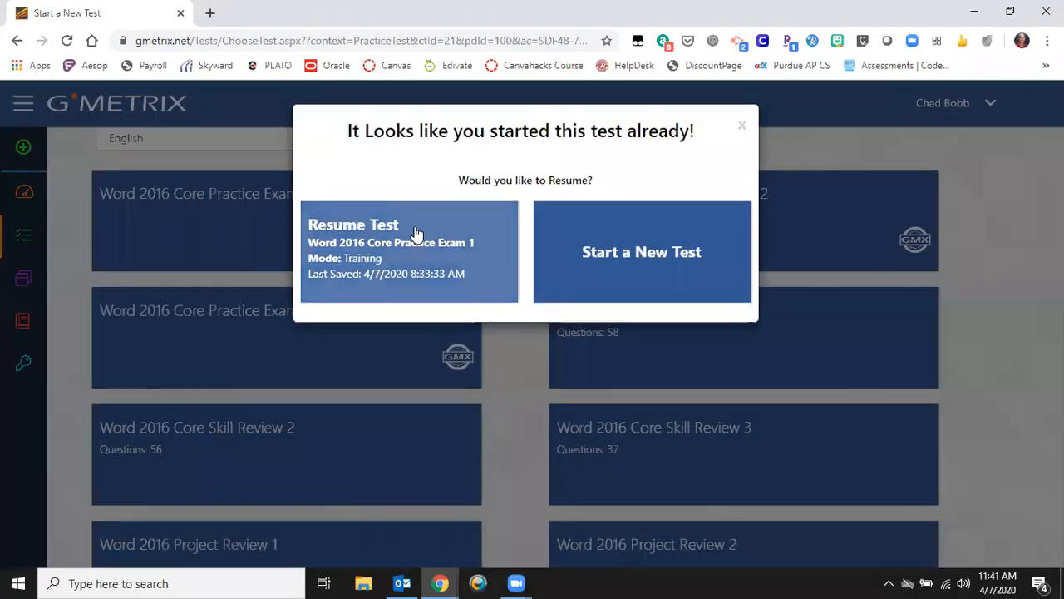
left_click(690, 256)
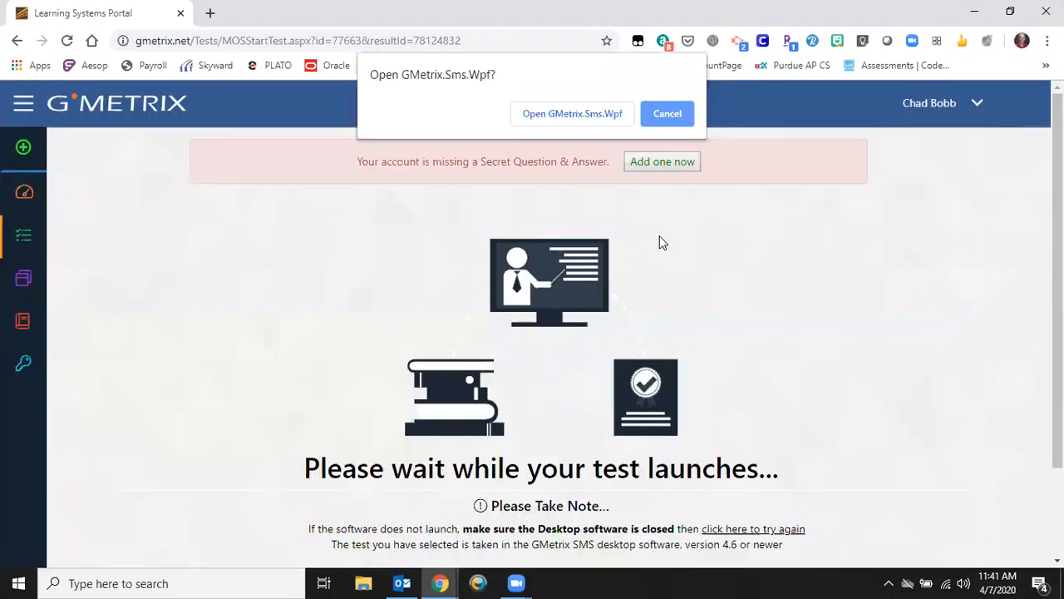
left_click(535, 113)
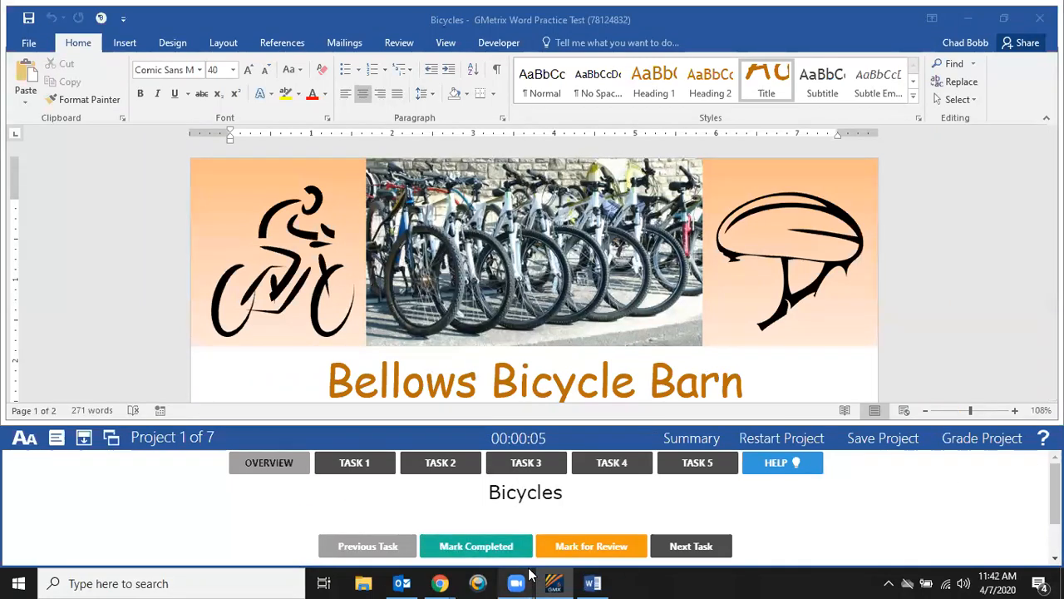
Display the Task 1 instructions of the Bicycles project.
mouse_move(516, 582)
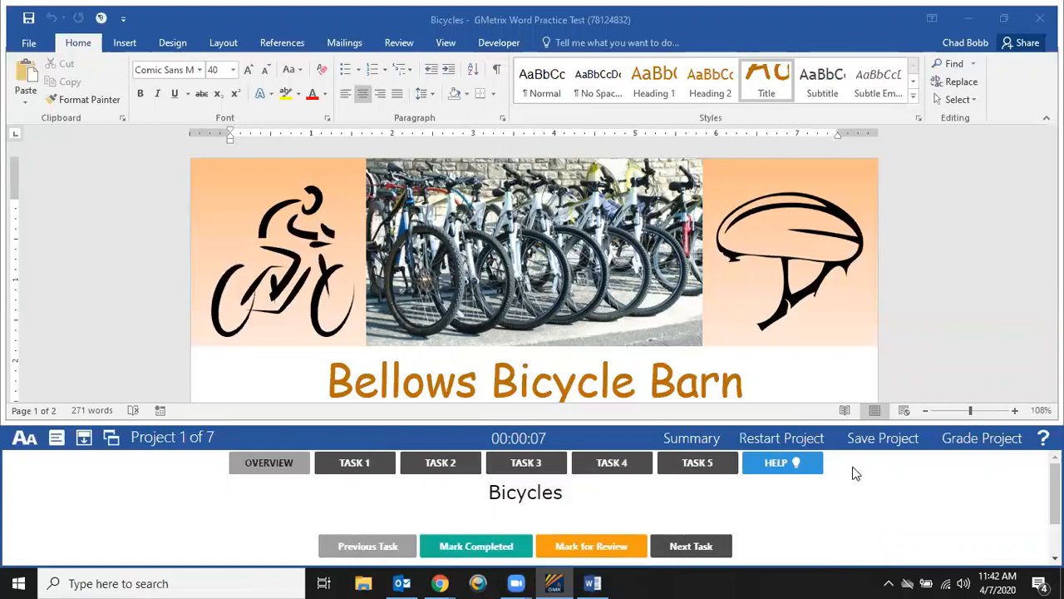
left_click(784, 470)
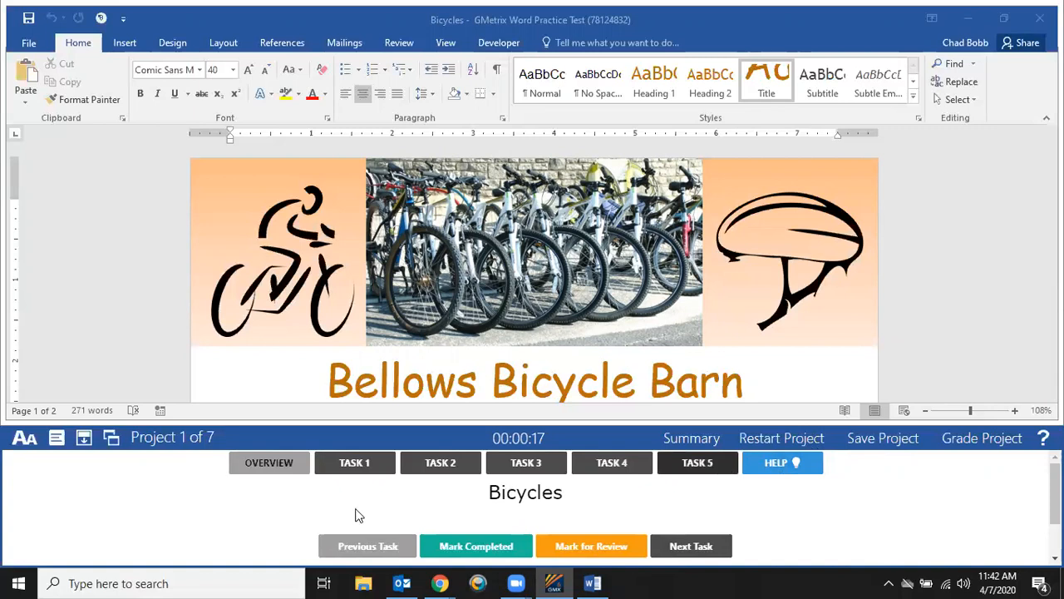
left_click(358, 465)
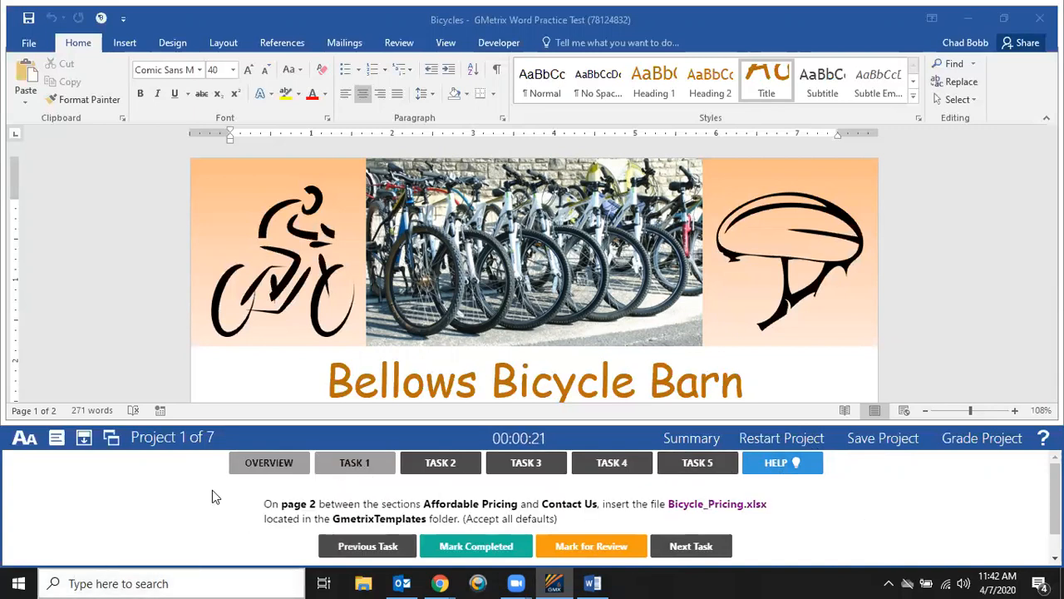
Place the cursor on the empty line between Affordable Pricing and Contact Us on page 2, and show formatting marks.
scroll(523, 279, "down", 8)
scroll(523, 279, "down", 10)
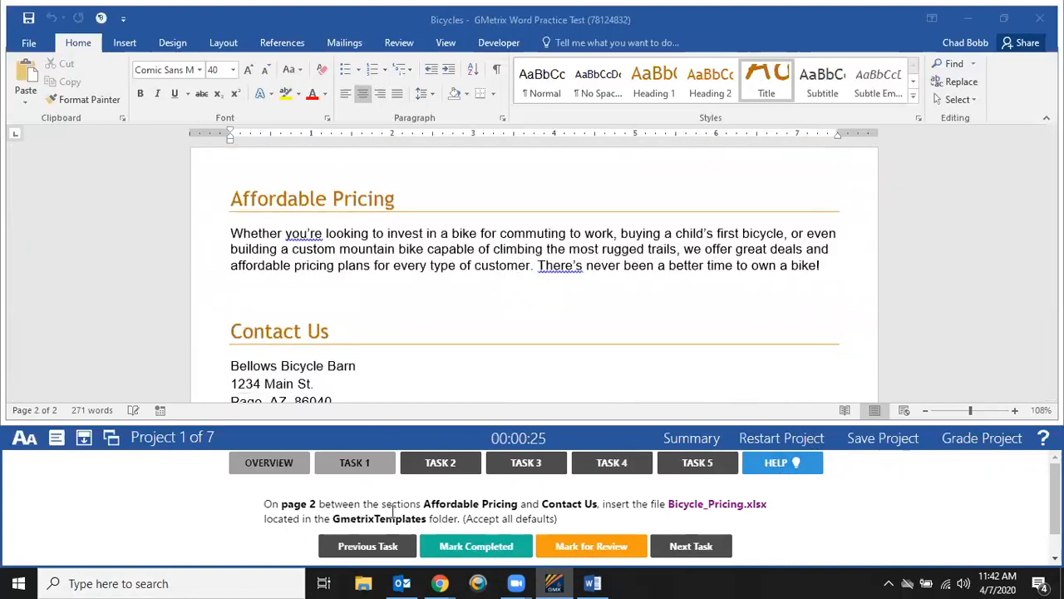
left_click(257, 282)
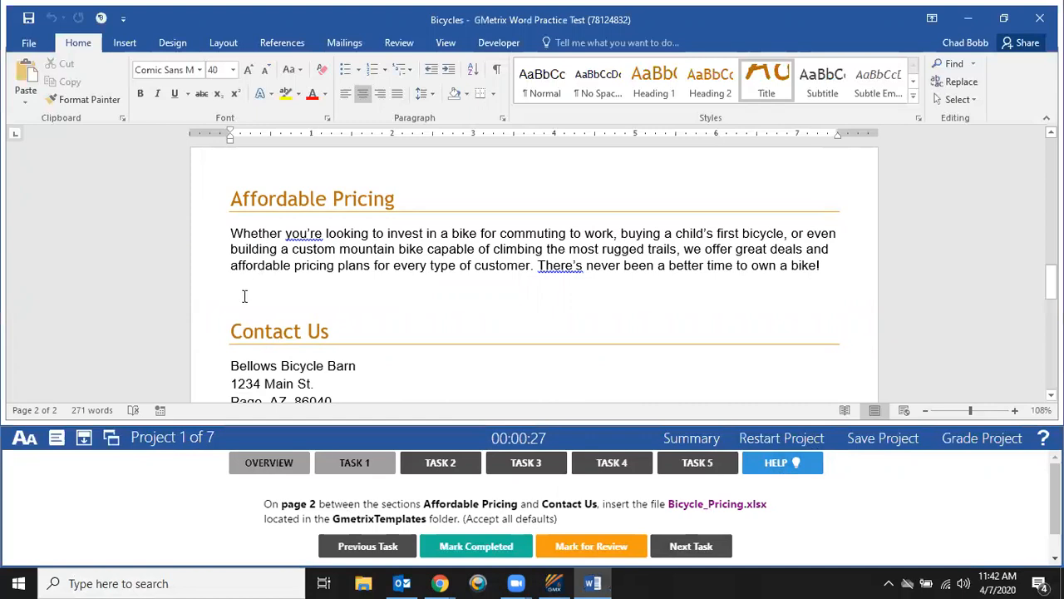
left_click(240, 292)
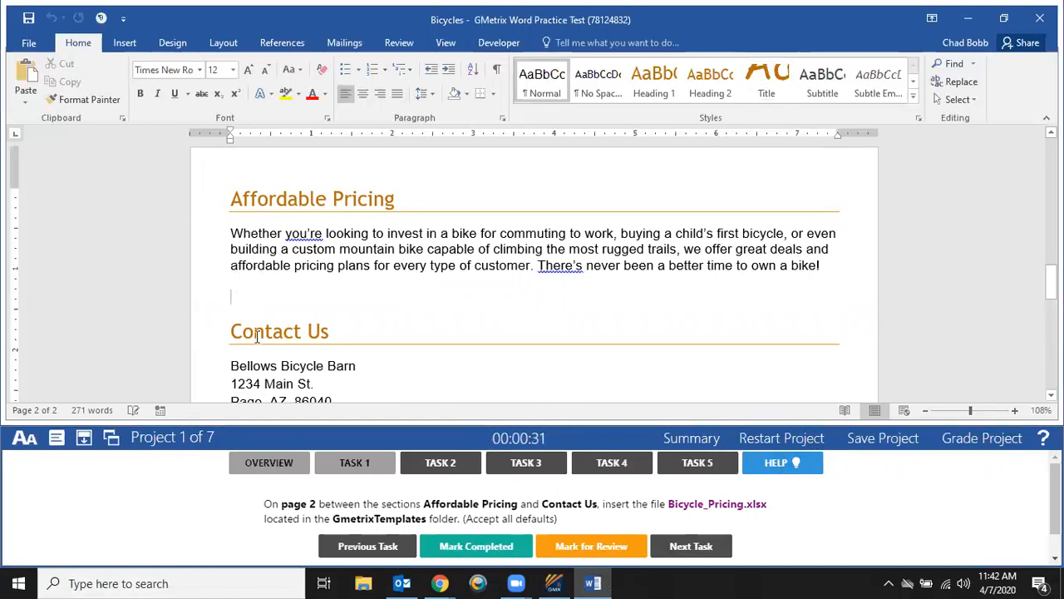
left_click(496, 69)
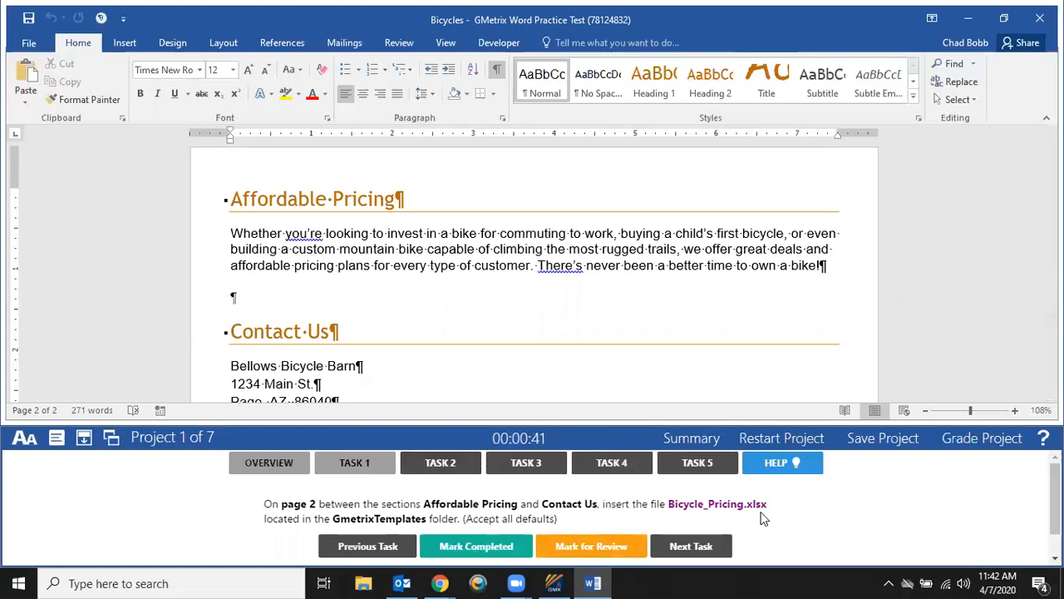
Start inserting an object created from an existing file and browse for its source file.
left_click(128, 51)
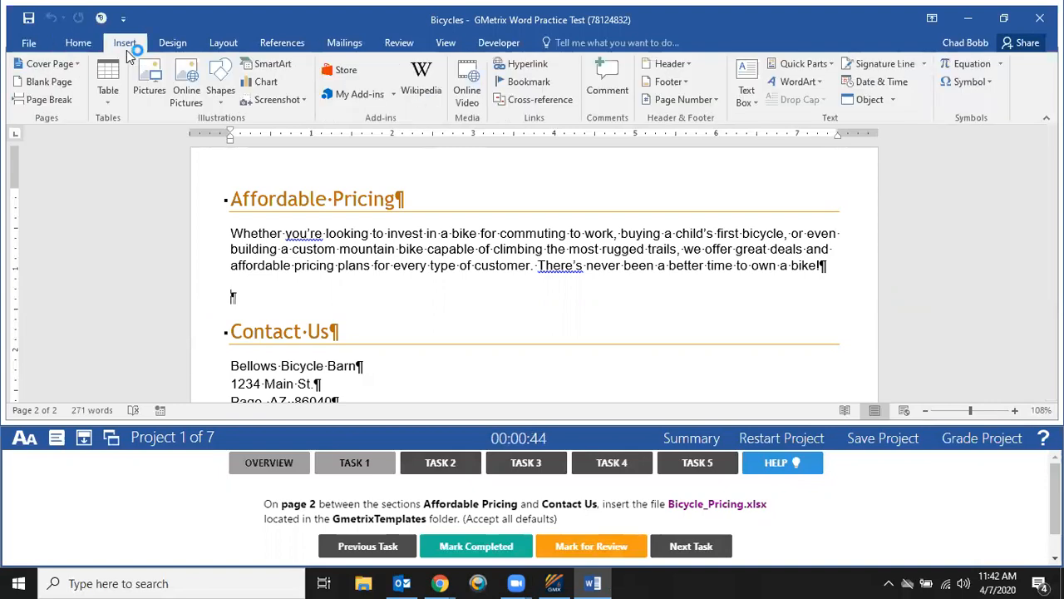
left_click(895, 101)
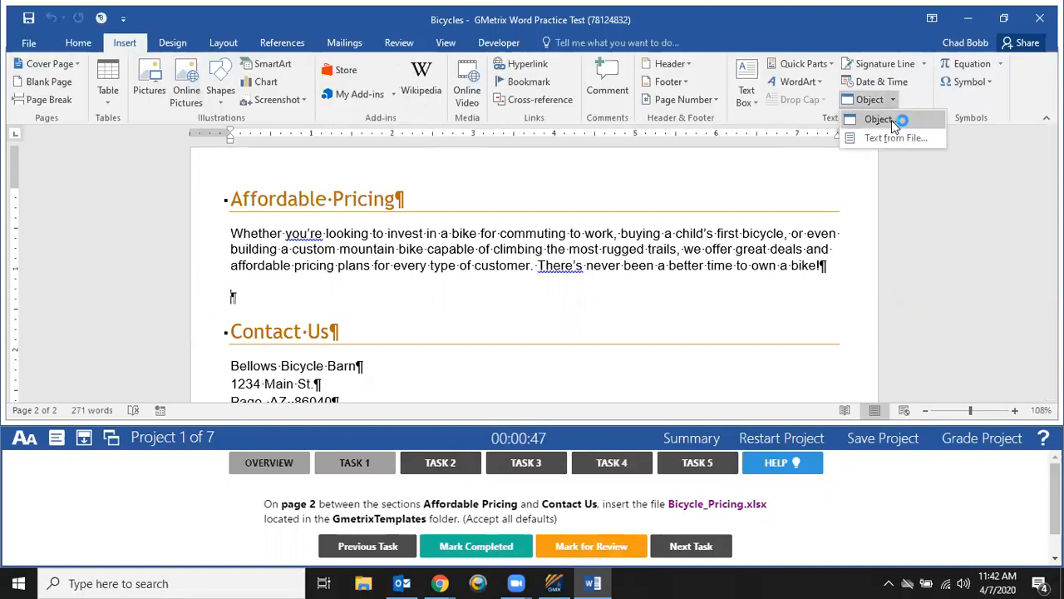
left_click(879, 120)
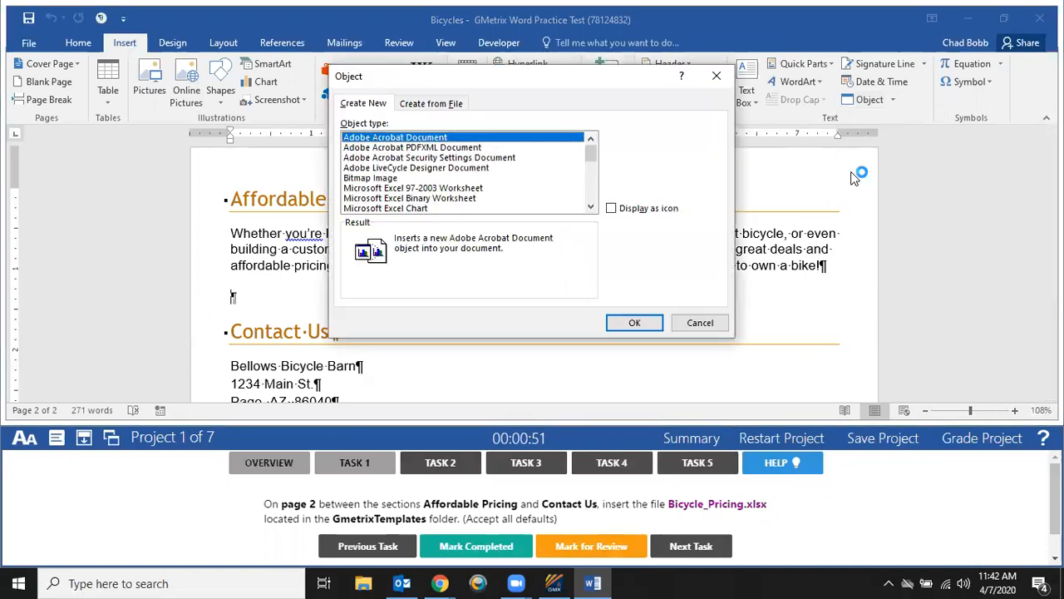
left_click(419, 106)
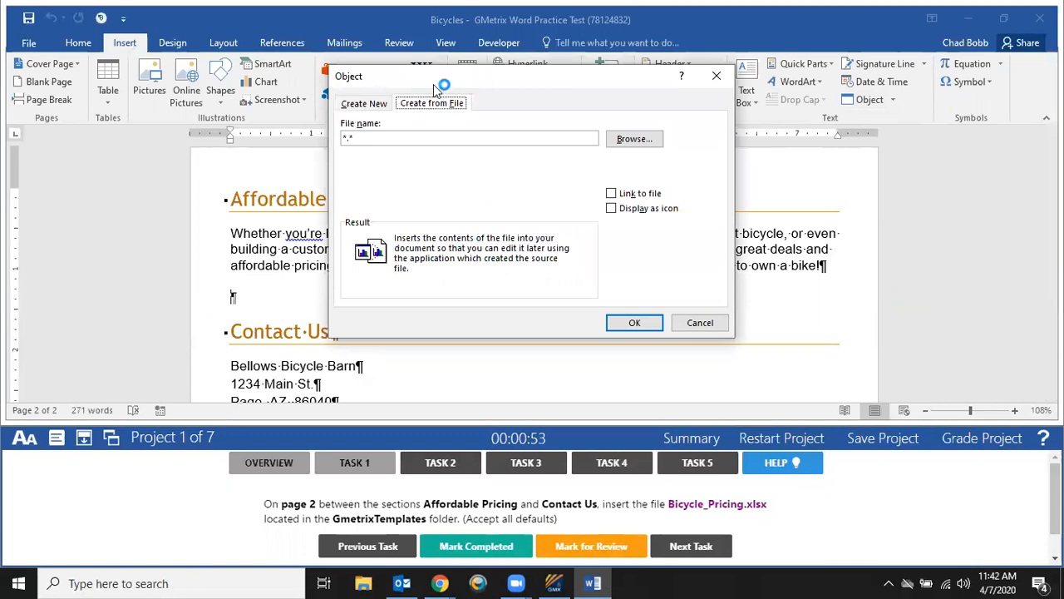
left_click(657, 146)
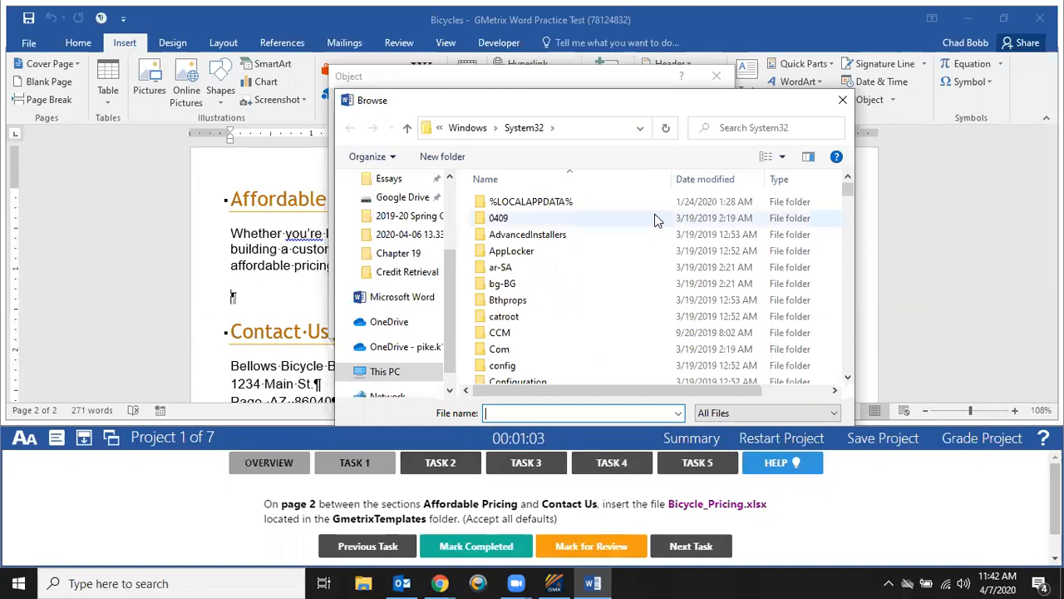
scroll(623, 254, "down", 7)
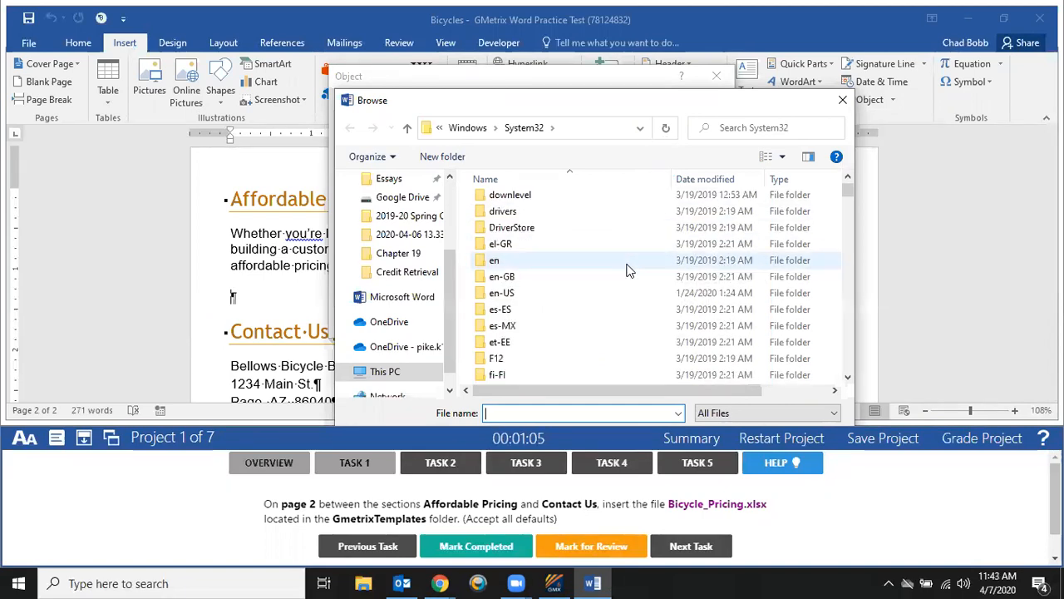
scroll(629, 270, "down", 6)
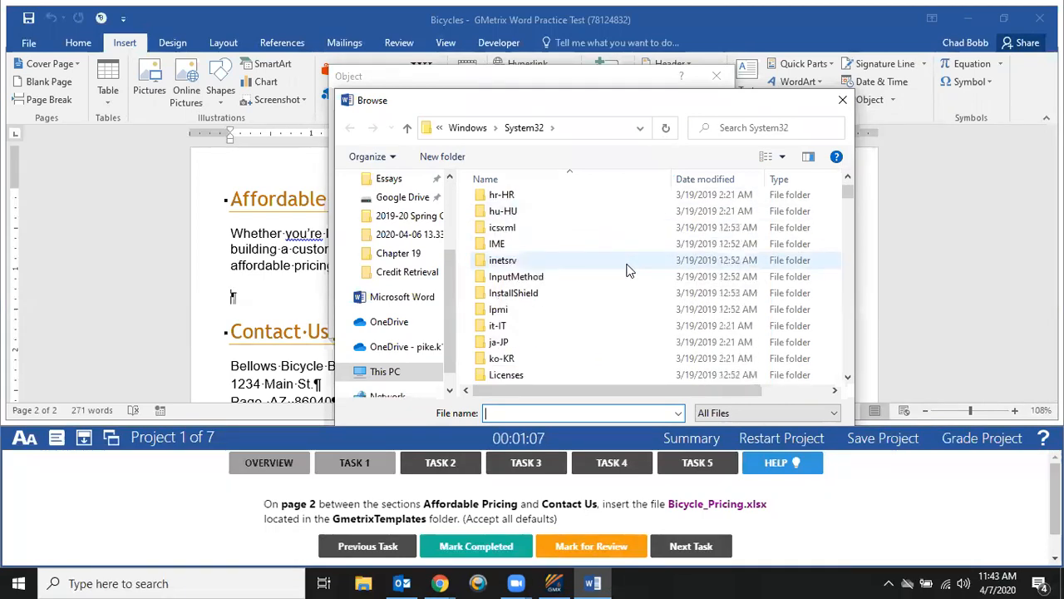
scroll(630, 270, "down", 7)
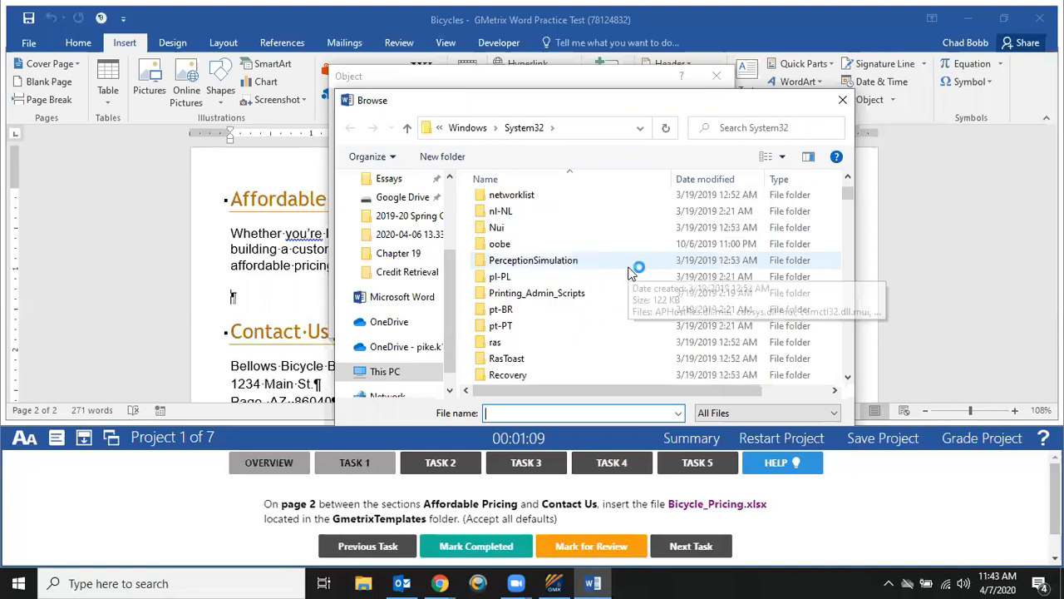
scroll(629, 273, "down", 10)
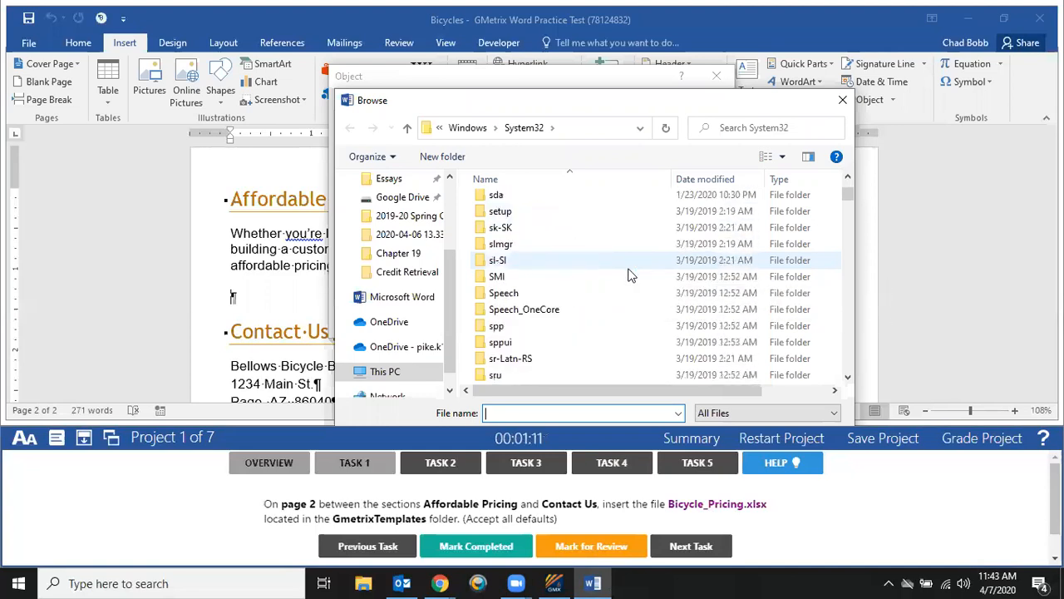
scroll(632, 273, "down", 20)
right_click(644, 269)
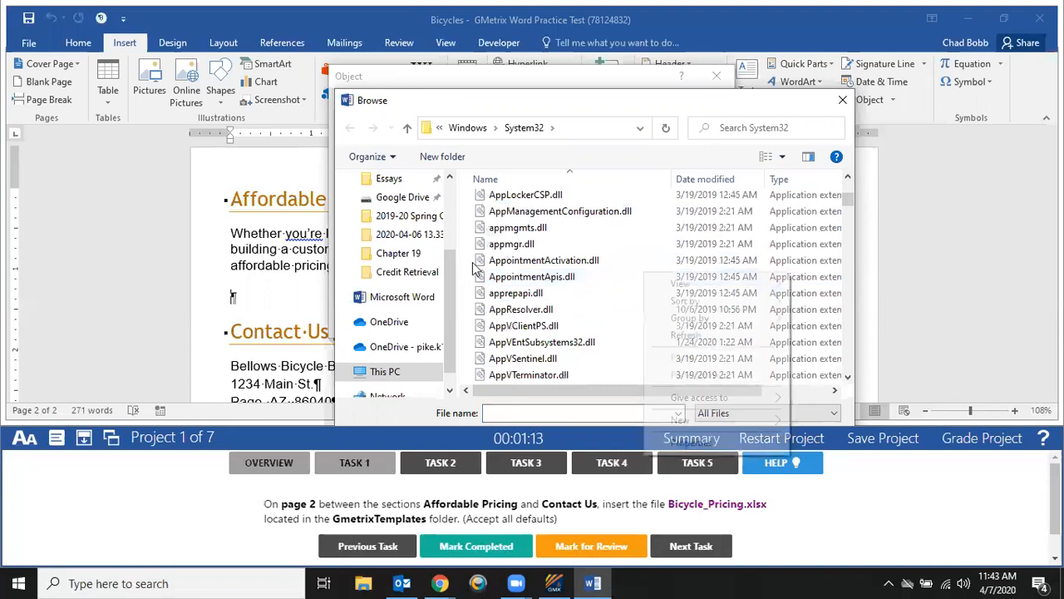
Browse from This PC to the Word16 folder under ProgramData, GMetrix, GMetrixTemplates, en-US on drive C.
left_click(401, 378)
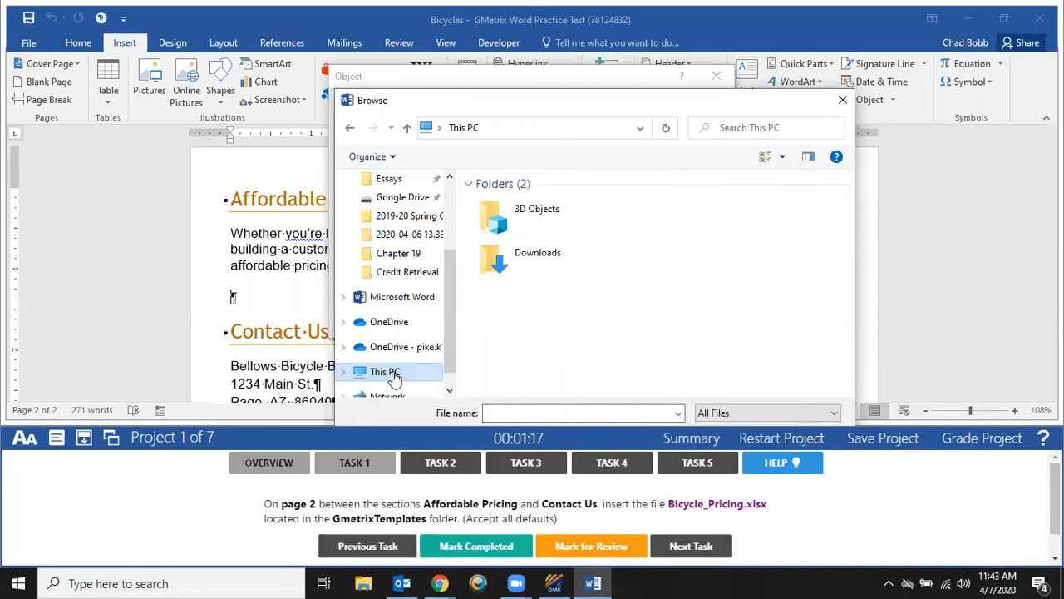
left_click(519, 253)
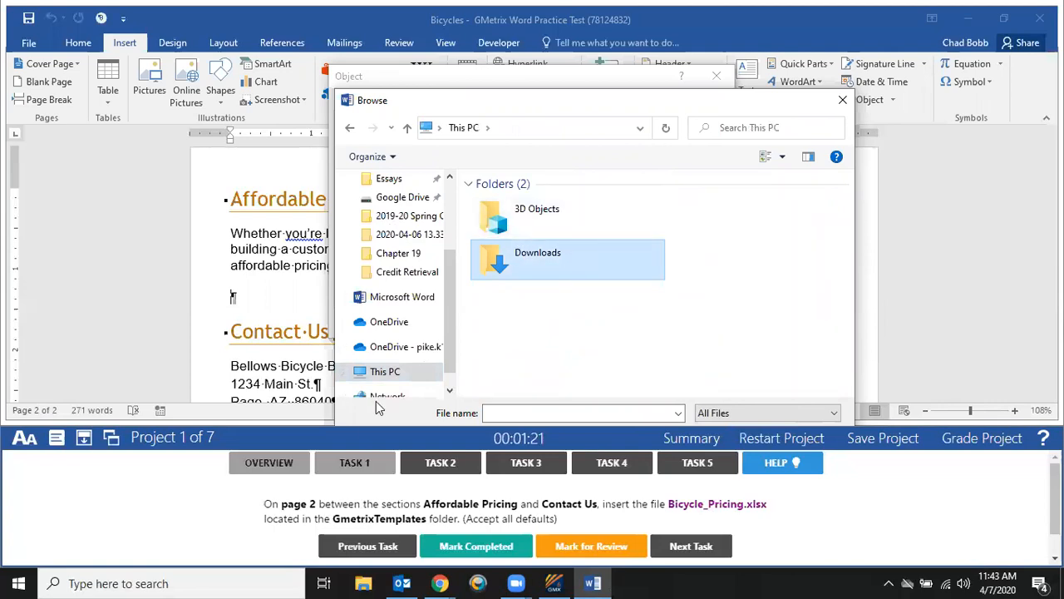
left_click(380, 371)
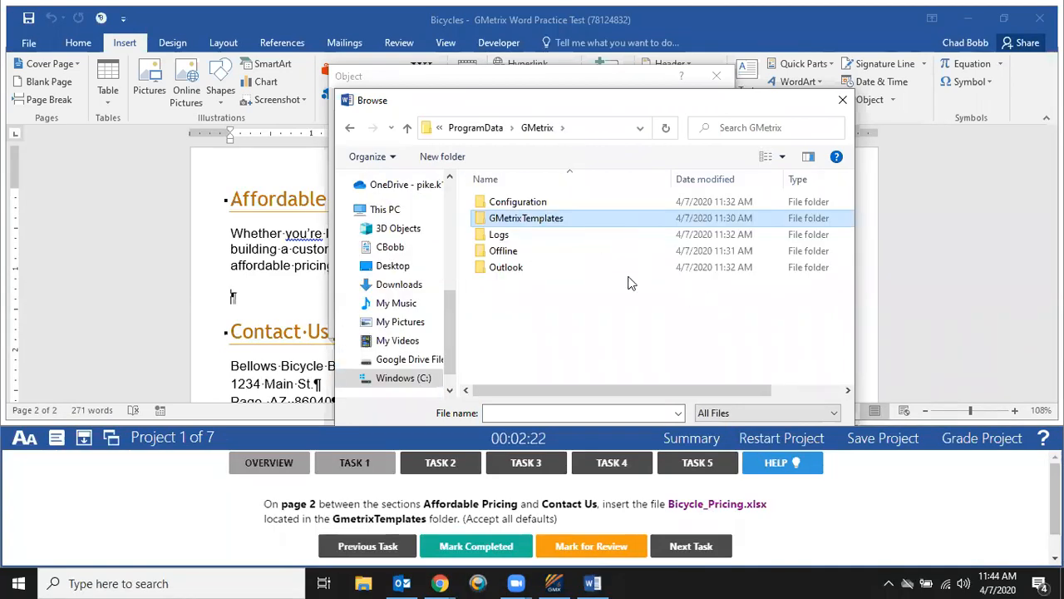
double_click(505, 222)
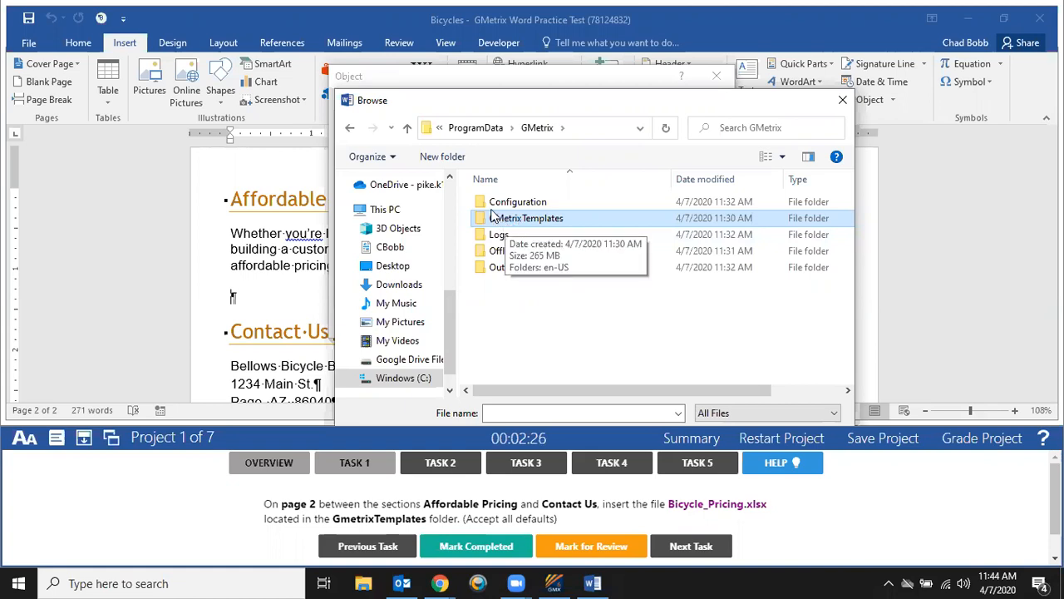
double_click(535, 220)
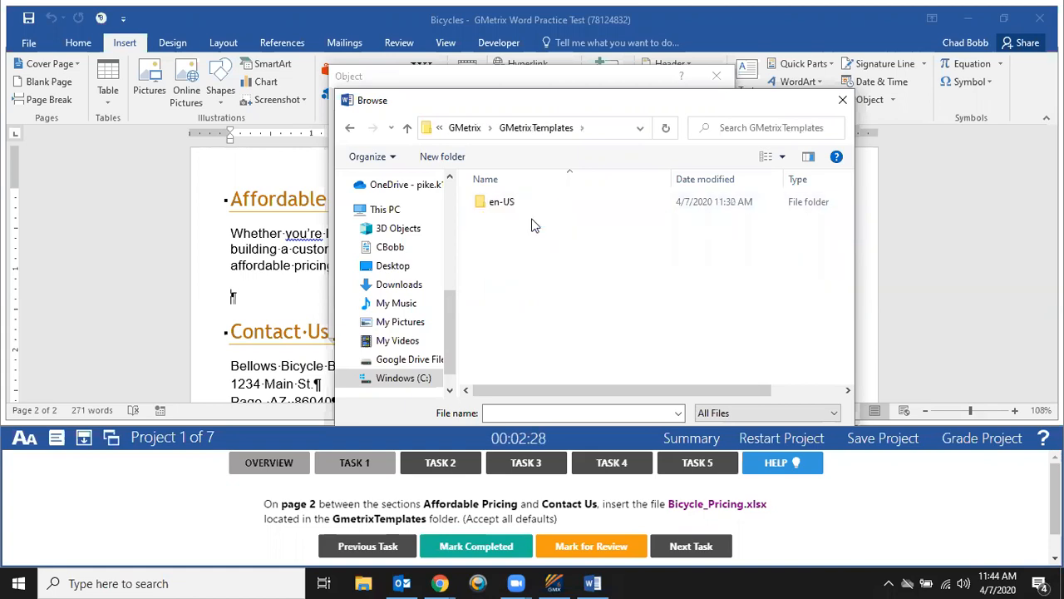
double_click(533, 208)
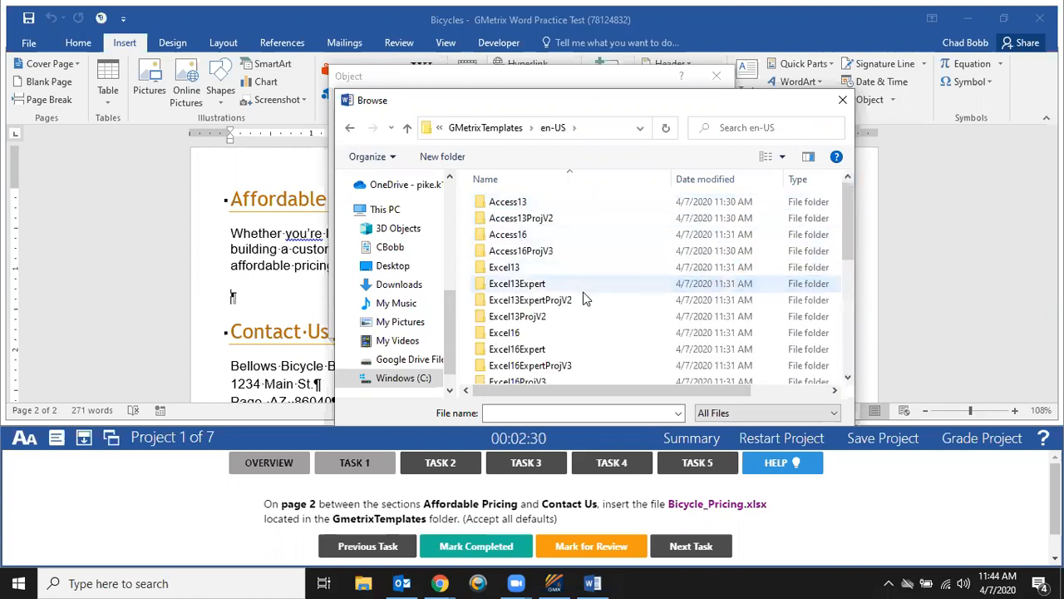
scroll(587, 298, "down", 3)
scroll(587, 299, "down", 2)
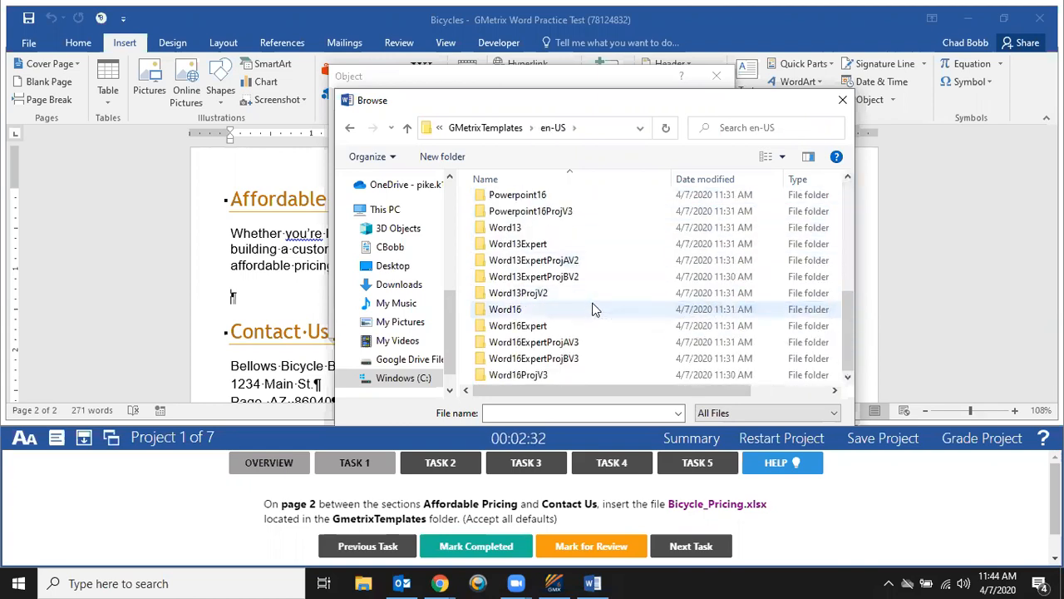
double_click(595, 312)
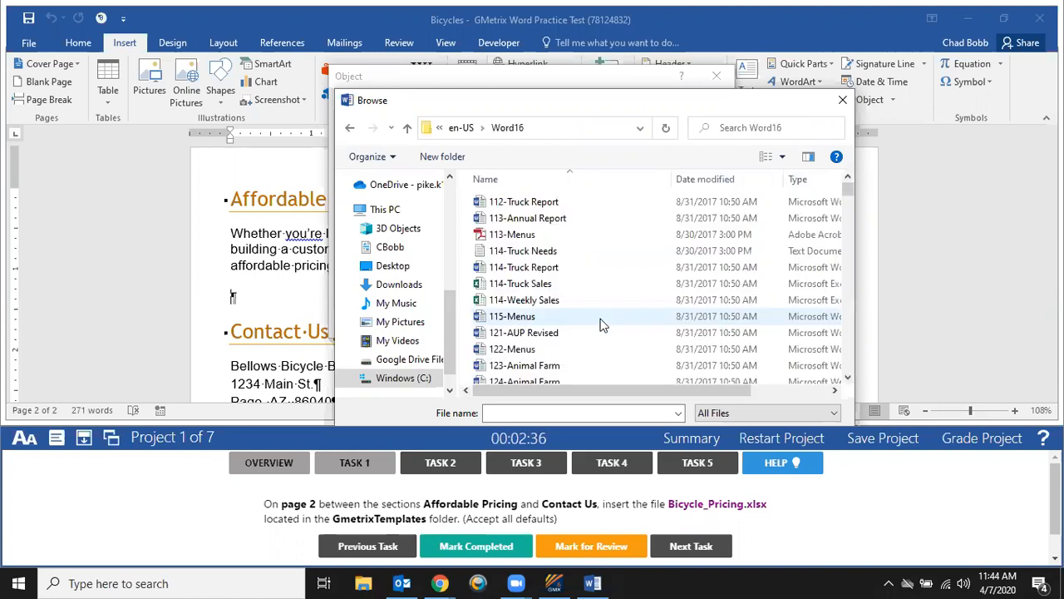
Find the Bicycle_Pricing workbook in the Word16 folder and choose it as the object's source file.
scroll(598, 323, "down", 6)
scroll(594, 321, "down", 20)
scroll(594, 316, "down", 15)
left_click(548, 181)
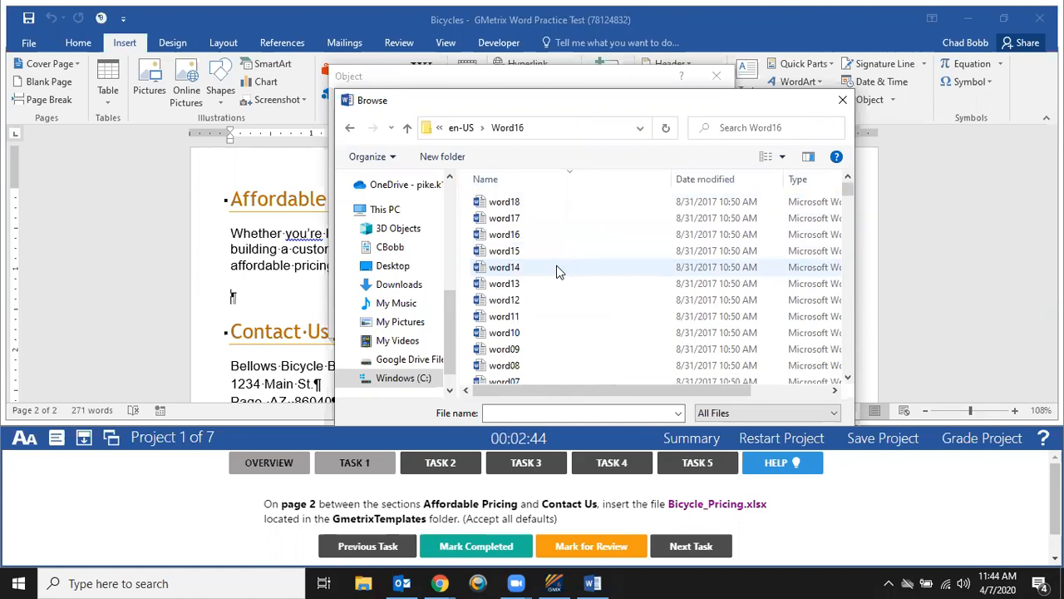
scroll(557, 269, "down", 12)
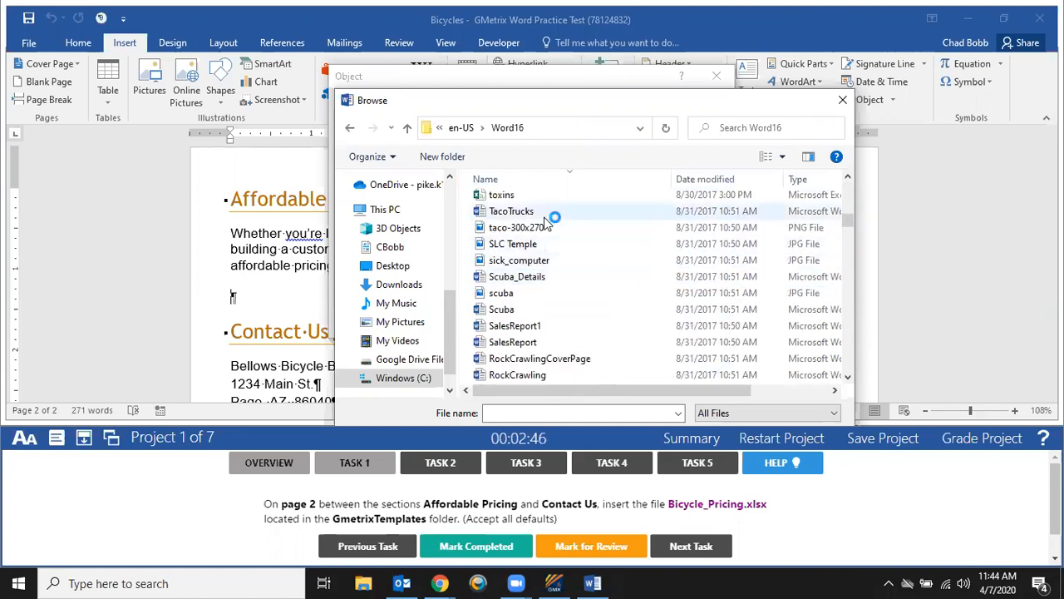
left_click(542, 179)
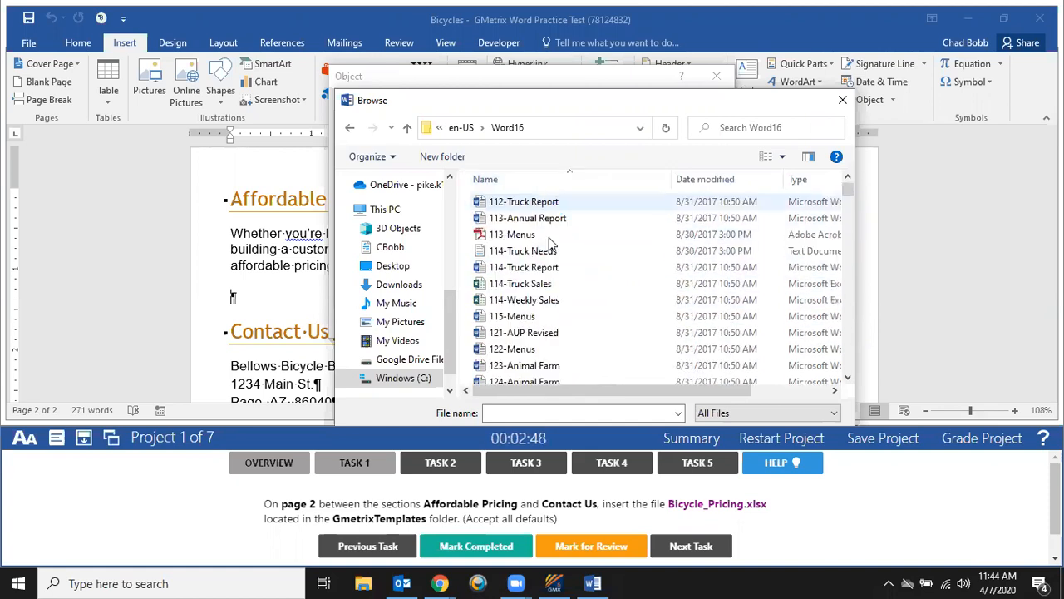
scroll(560, 266, "down", 15)
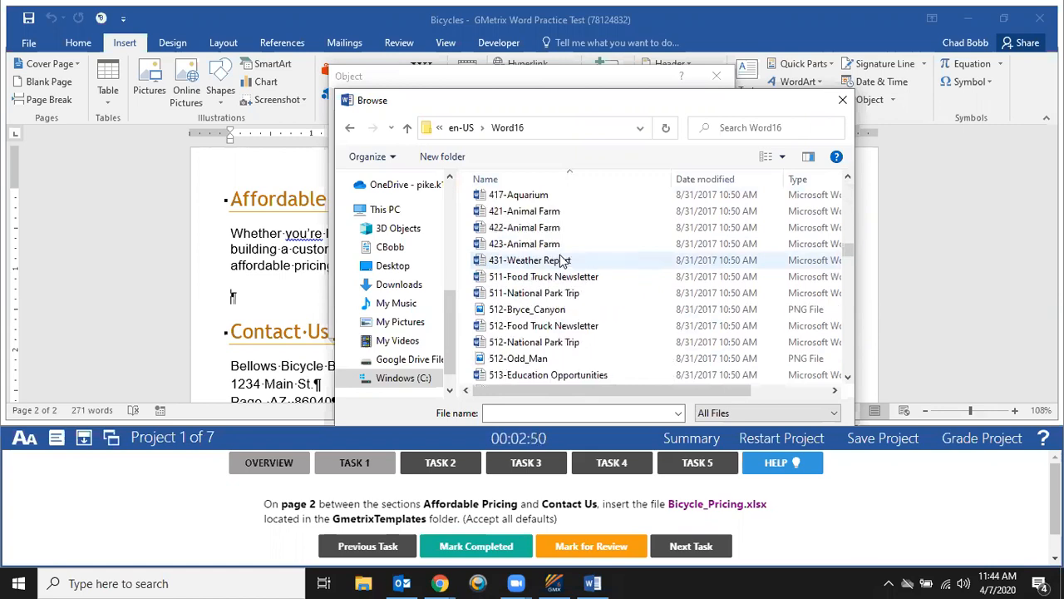
scroll(562, 261, "down", 10)
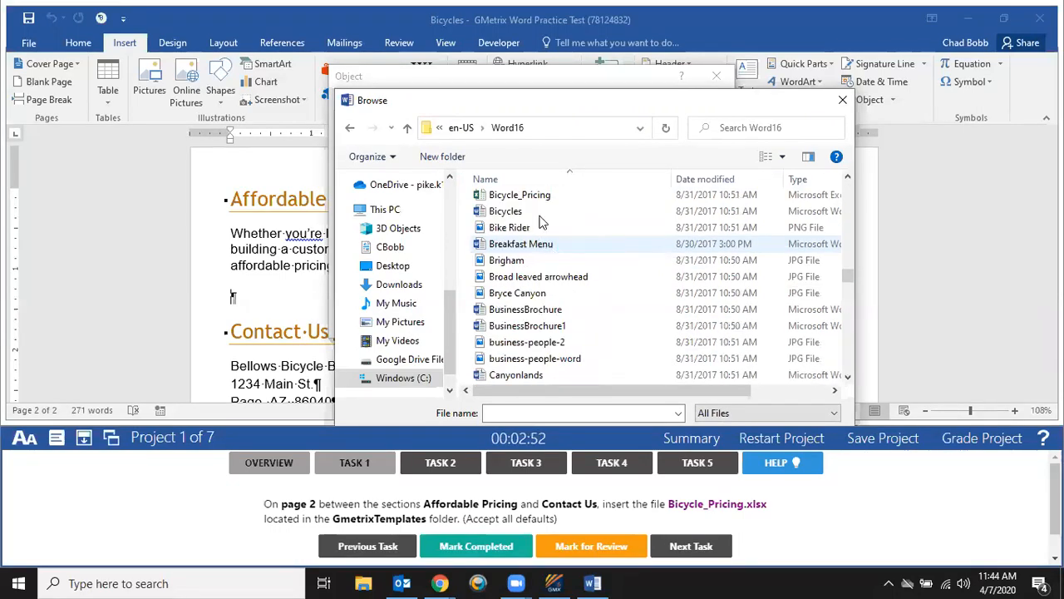
left_click(540, 195)
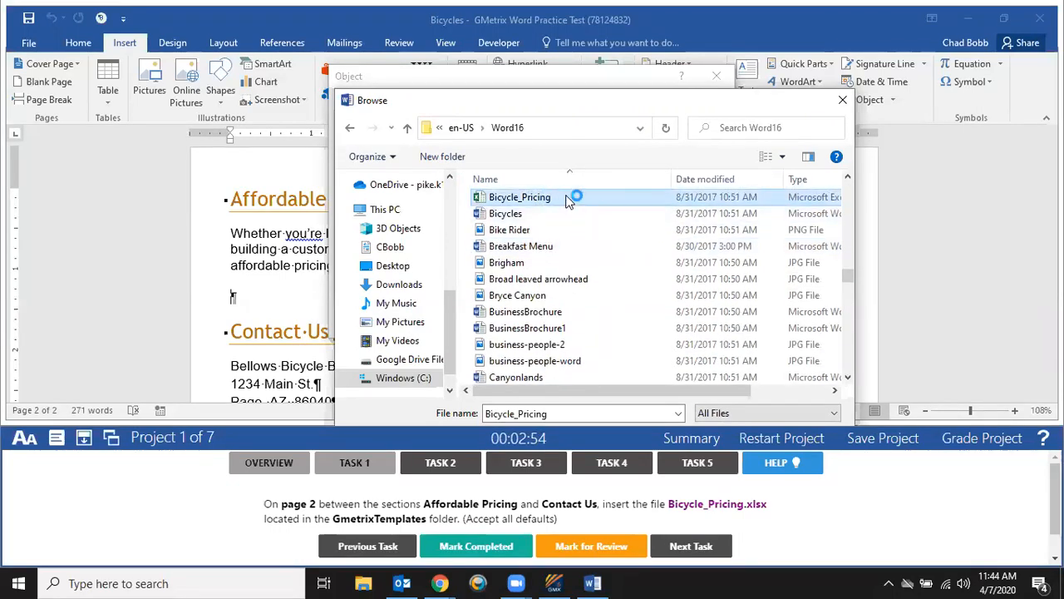
double_click(565, 198)
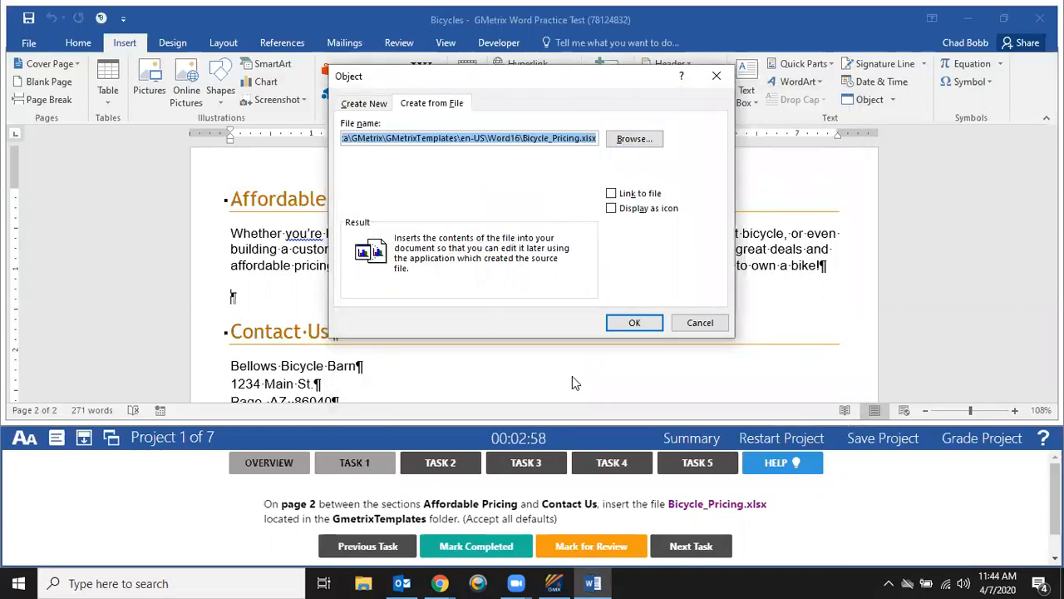
Insert the Bicycle_Pricing object with the default options and check the pricing table under Affordable Pricing.
left_click(628, 326)
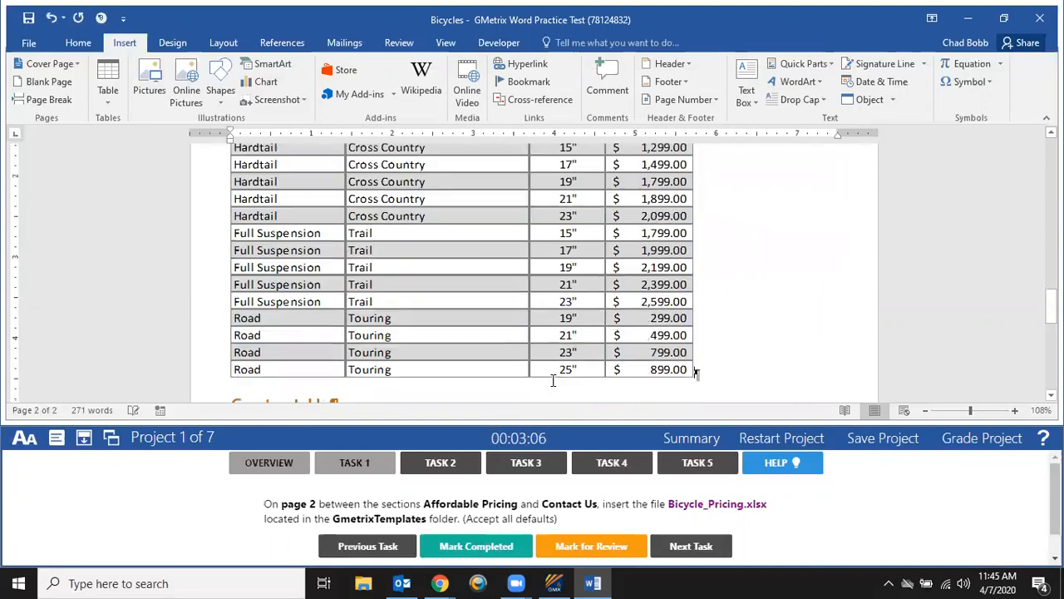
scroll(433, 299, "up", 3)
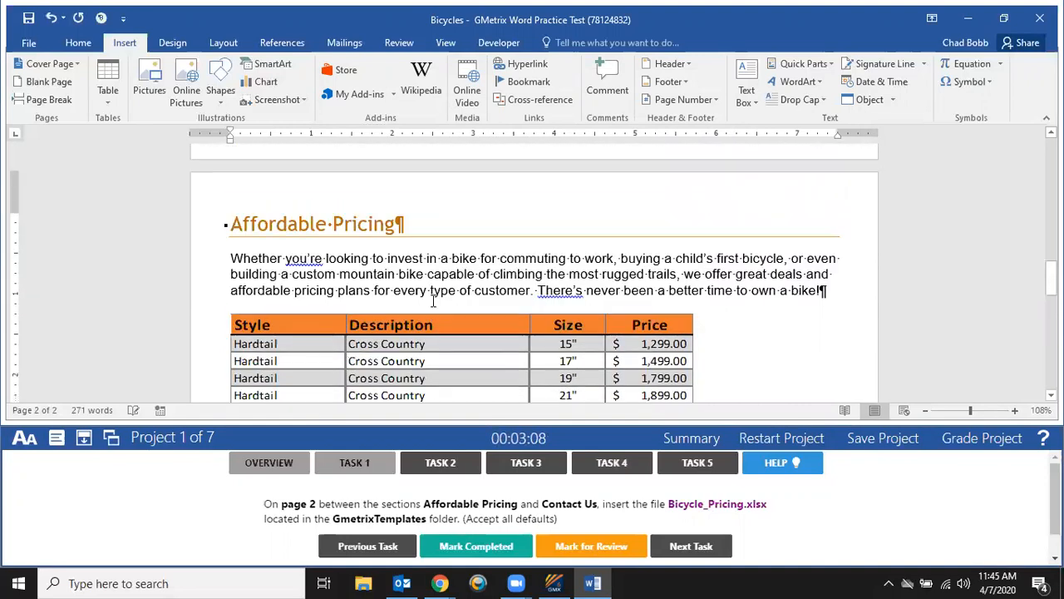
left_click(630, 349)
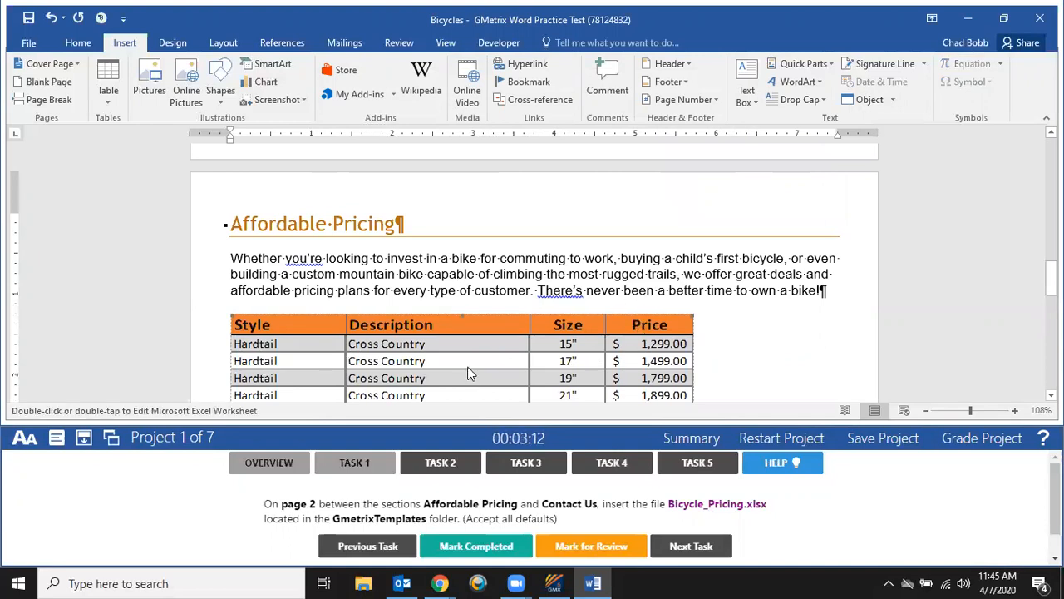
scroll(468, 374, "down", 3)
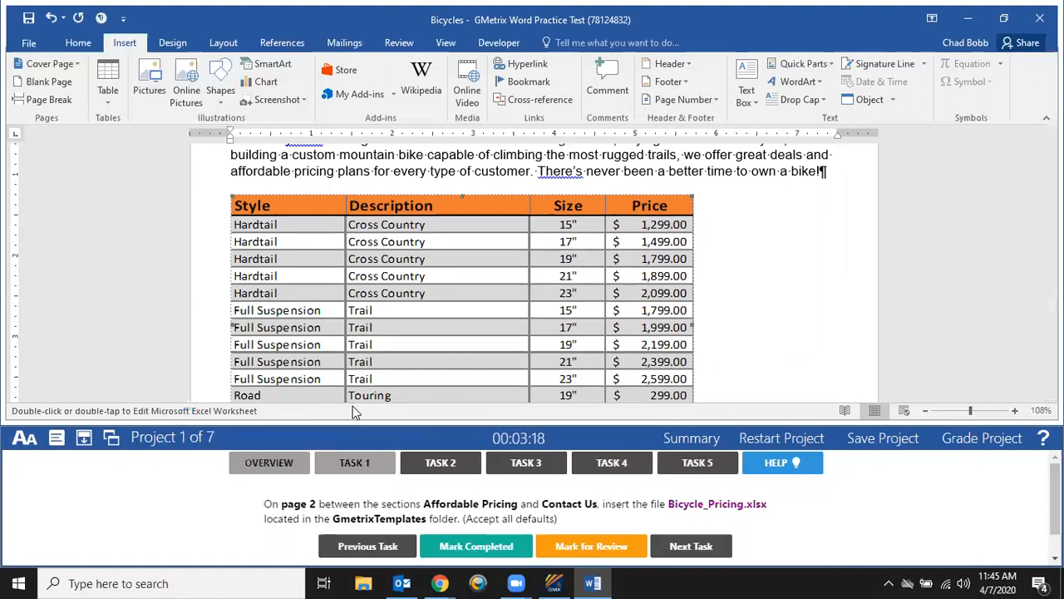
Mark Task 1 as completed and display the Task 2 instructions.
left_click(445, 468)
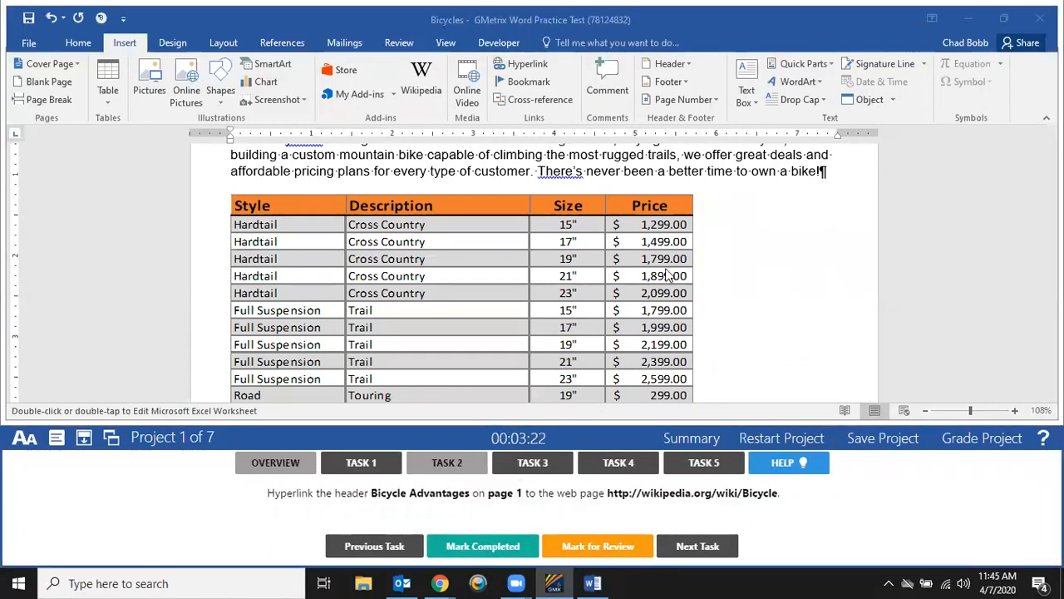
left_click(357, 464)
left_click(498, 548)
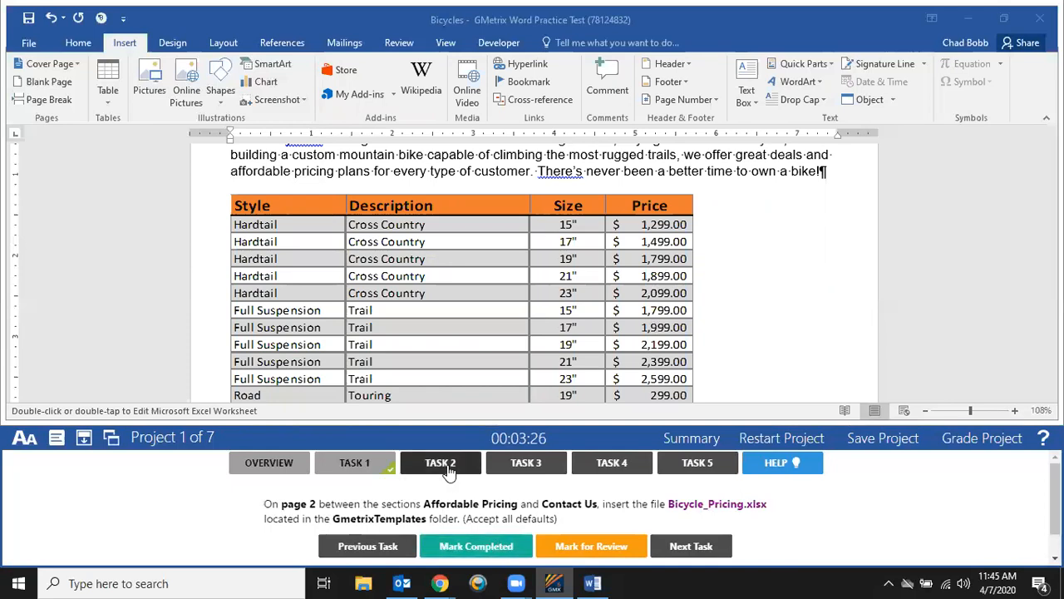
left_click(449, 467)
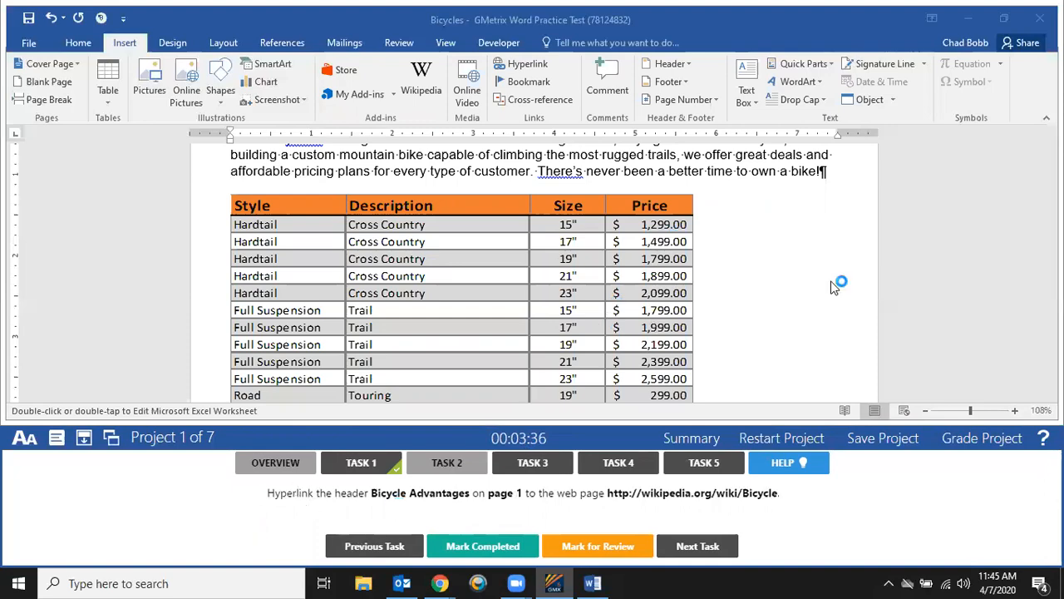
Select the Bicycle Advantages heading on page 1 and start adding a hyperlink to it.
scroll(720, 265, "up", 3)
scroll(718, 262, "up", 15)
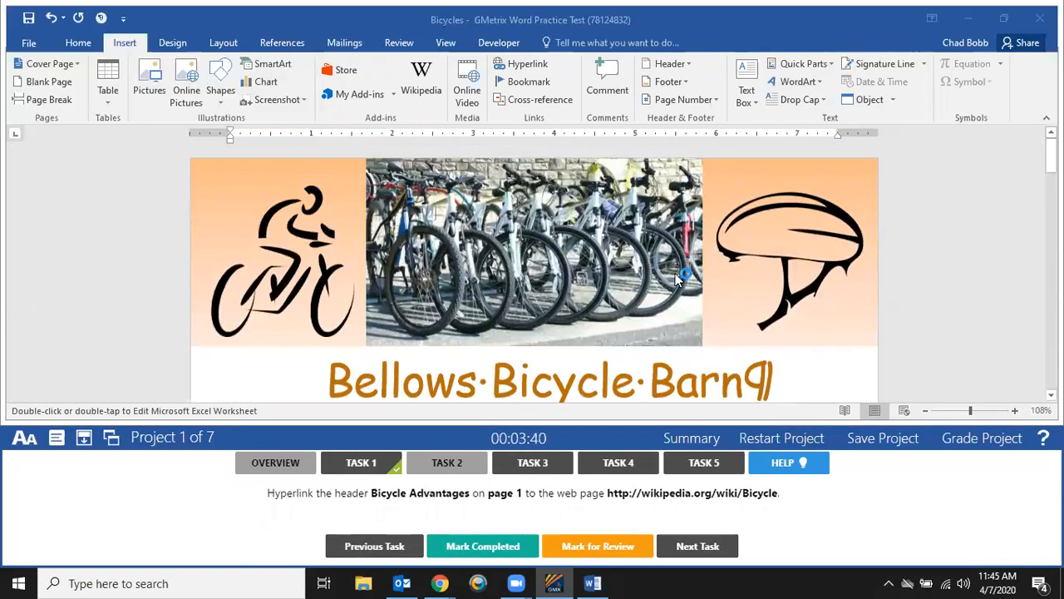
scroll(675, 277, "down", 3)
scroll(675, 277, "down", 3)
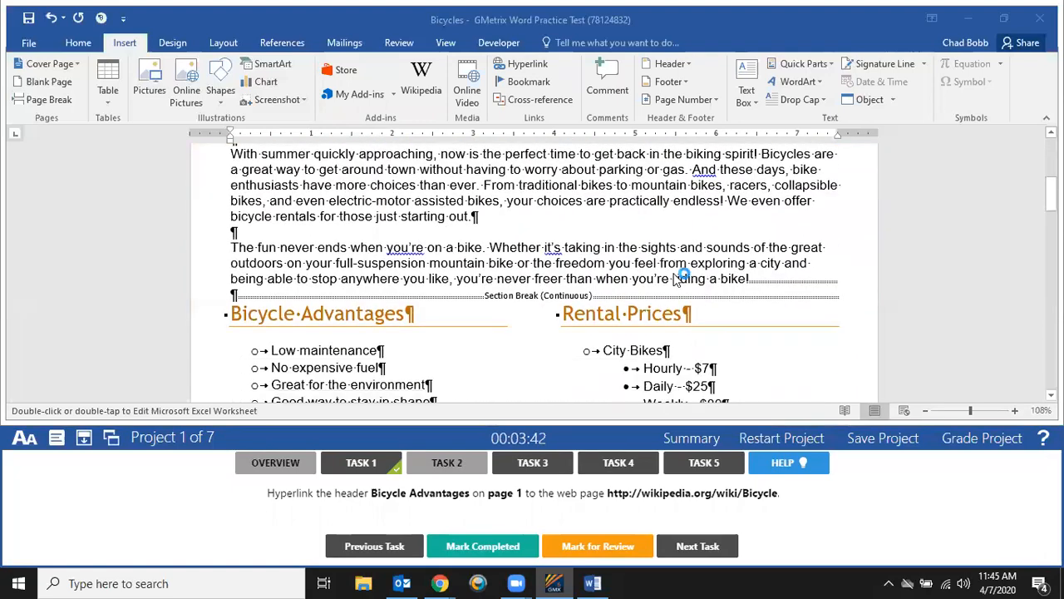
scroll(665, 263, "down", 2)
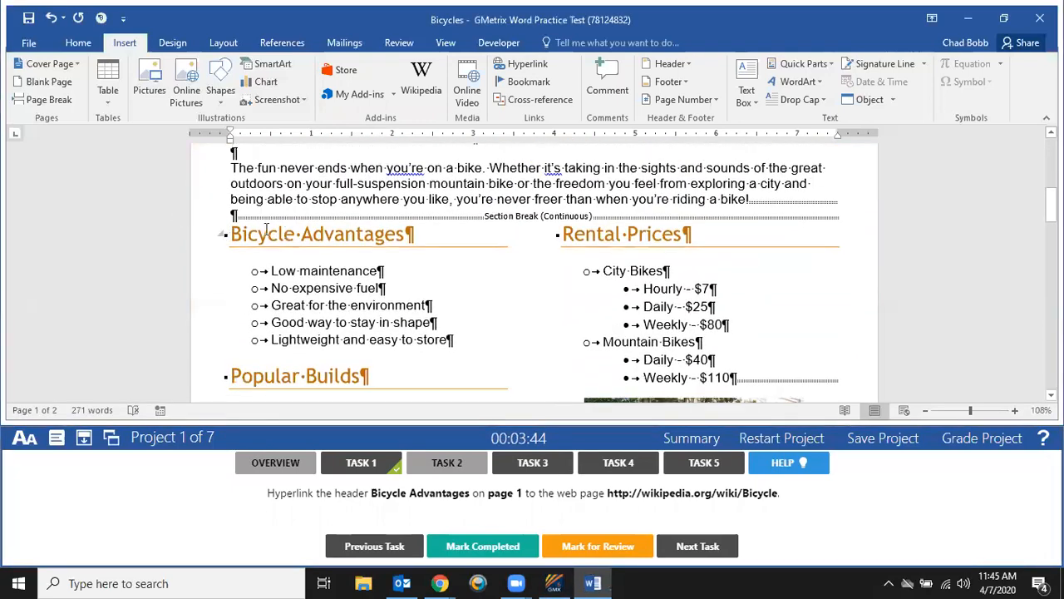
left_click_drag(233, 234, 346, 237)
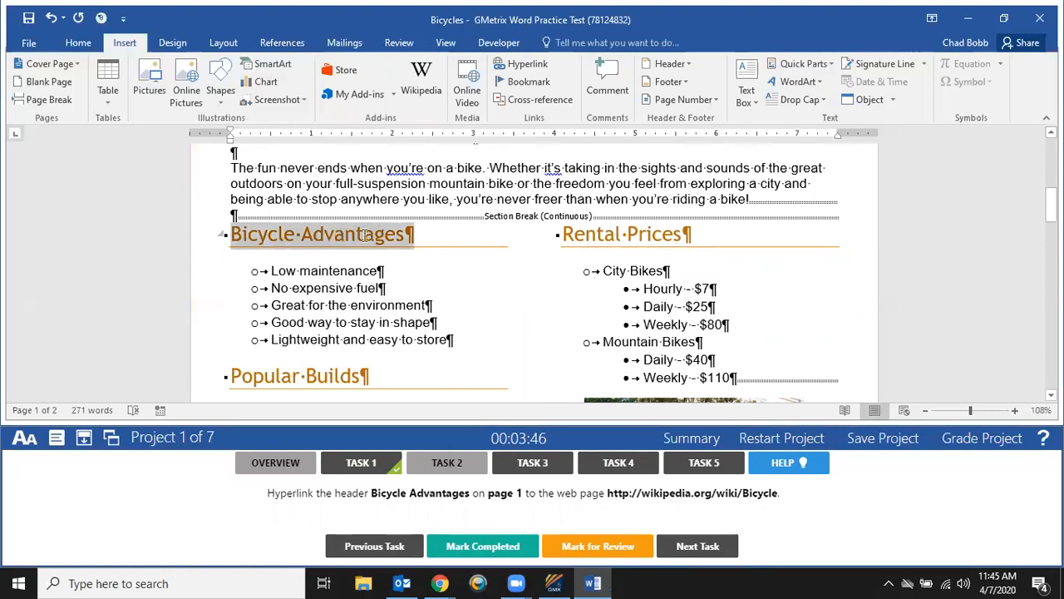
left_click(556, 64)
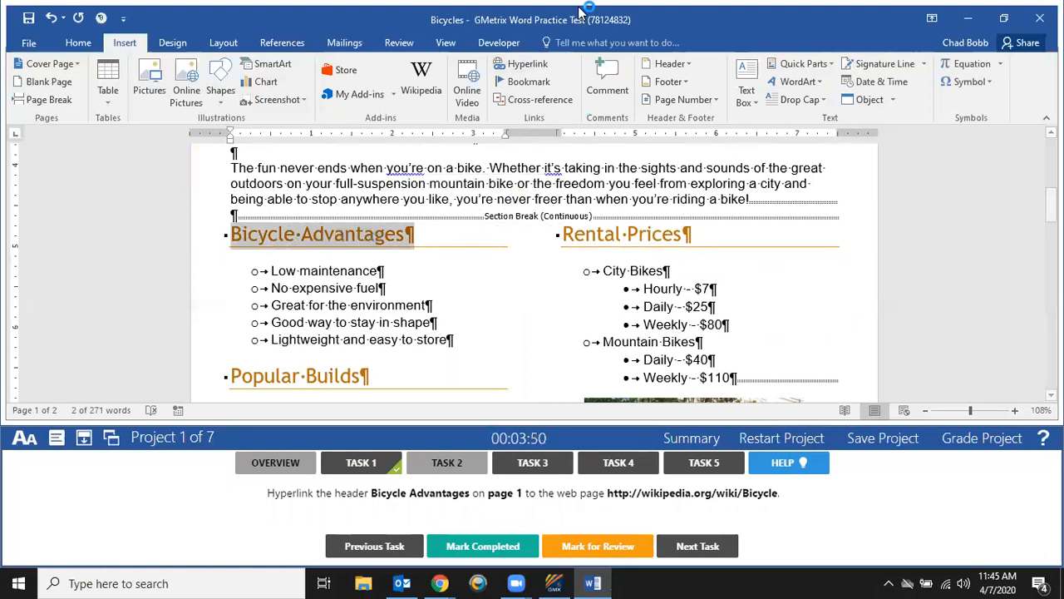
left_click(539, 65)
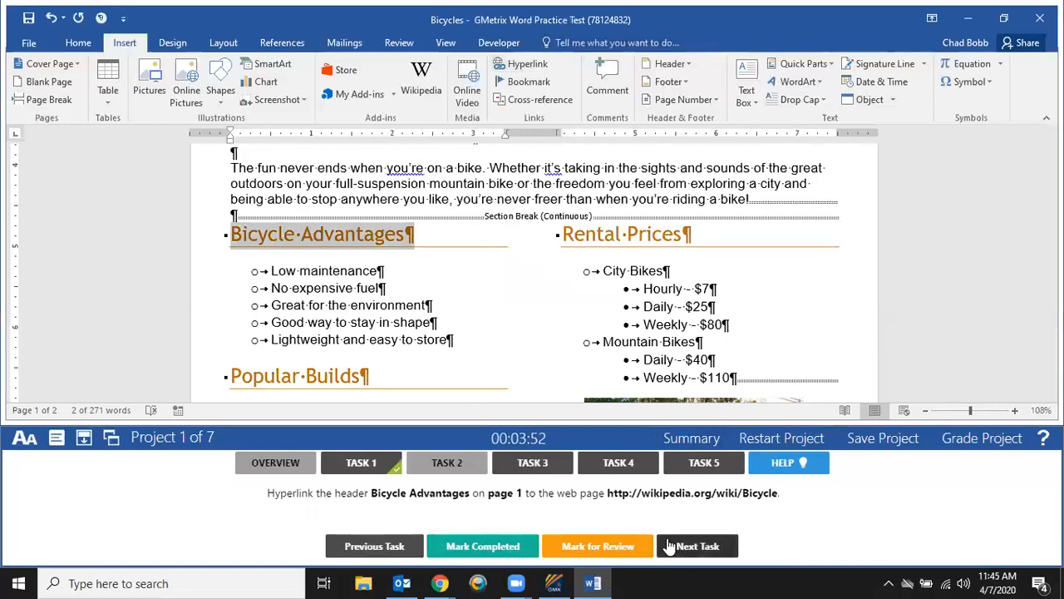
left_click_drag(606, 492, 781, 492)
key("ctrl+c")
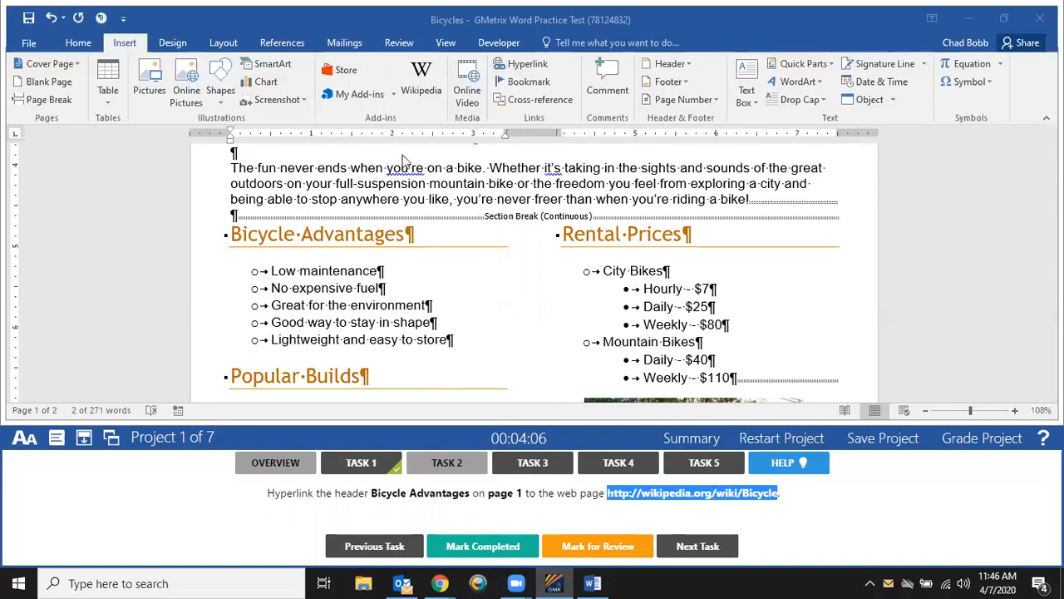
left_click(473, 36)
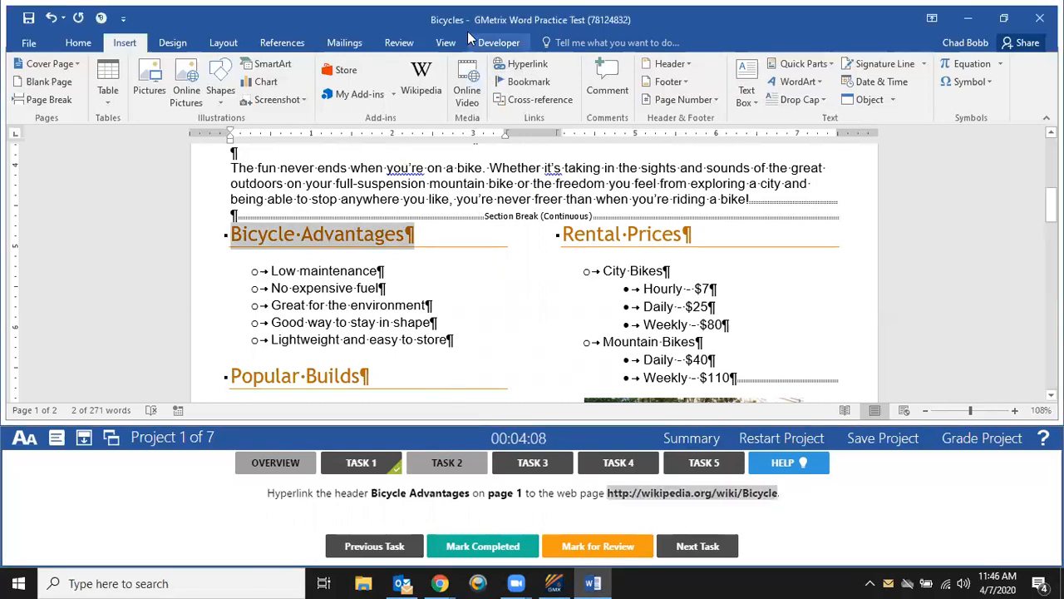
right_click(336, 240)
key("Escape")
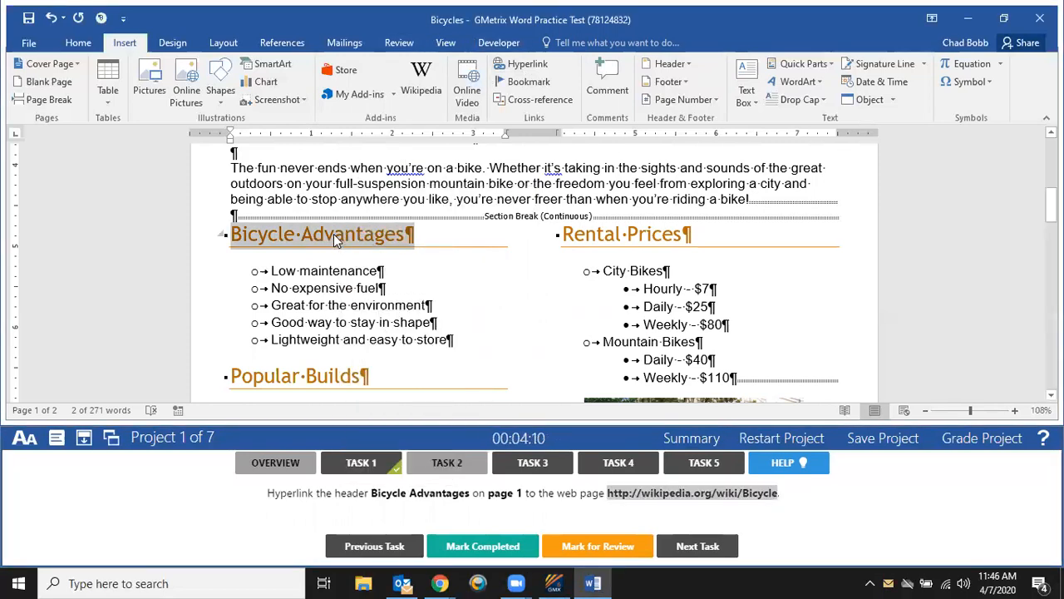
left_click(522, 65)
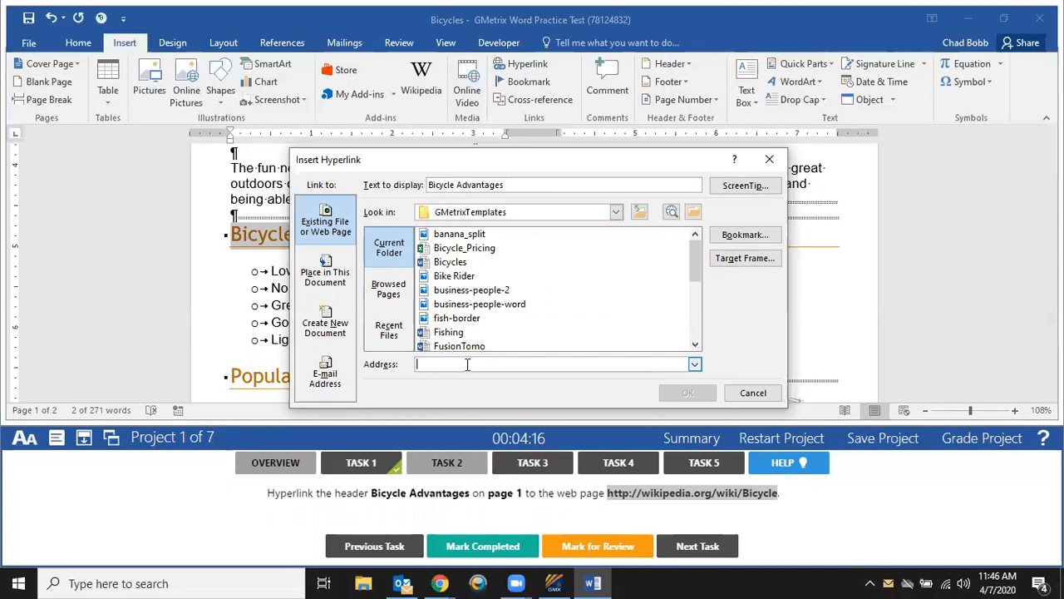
key("ctrl+v")
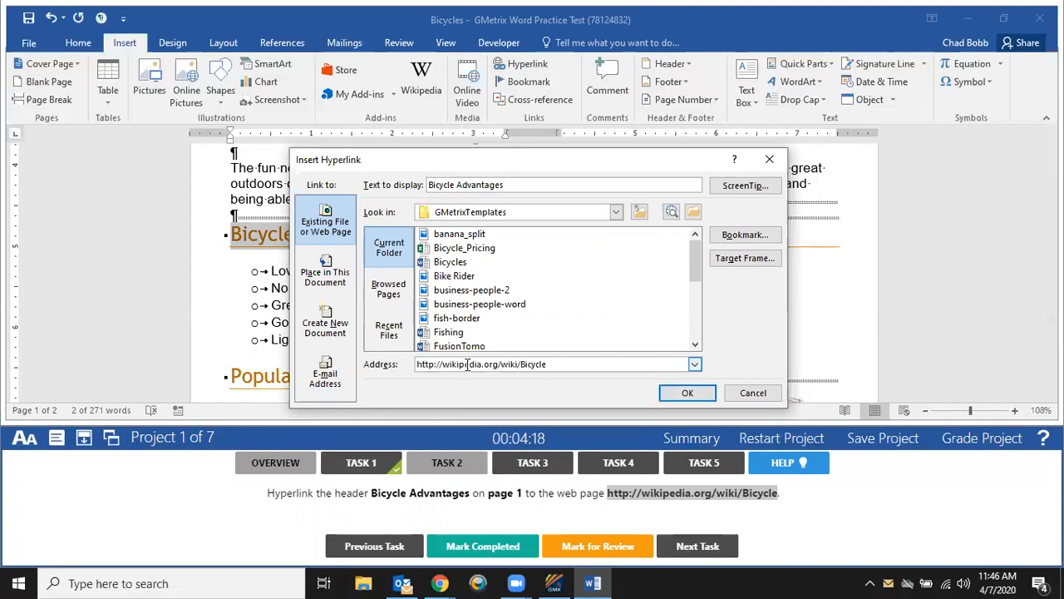
left_click(677, 395)
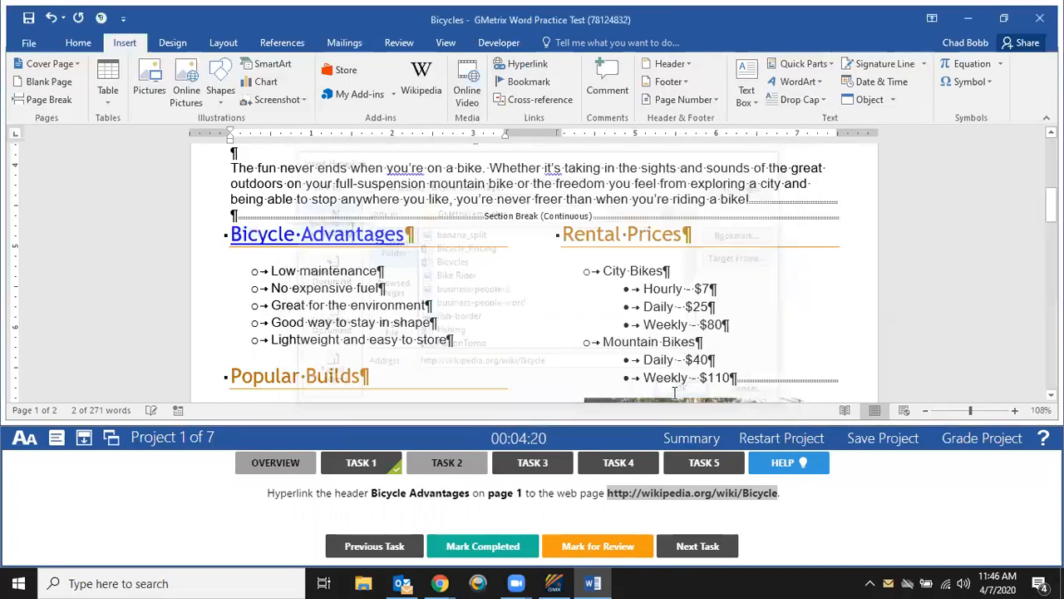
Mark Task 2 as completed and display the Task 3 instructions.
left_click(457, 551)
left_click(533, 463)
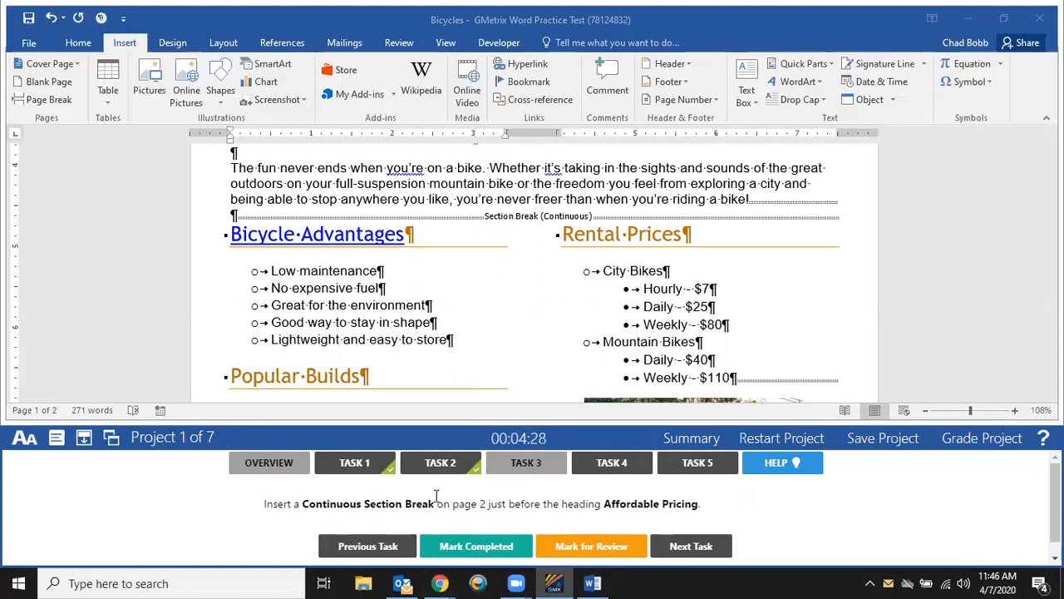
Insert a continuous section break just before the Affordable Pricing heading on page 2.
scroll(571, 303, "down", 10)
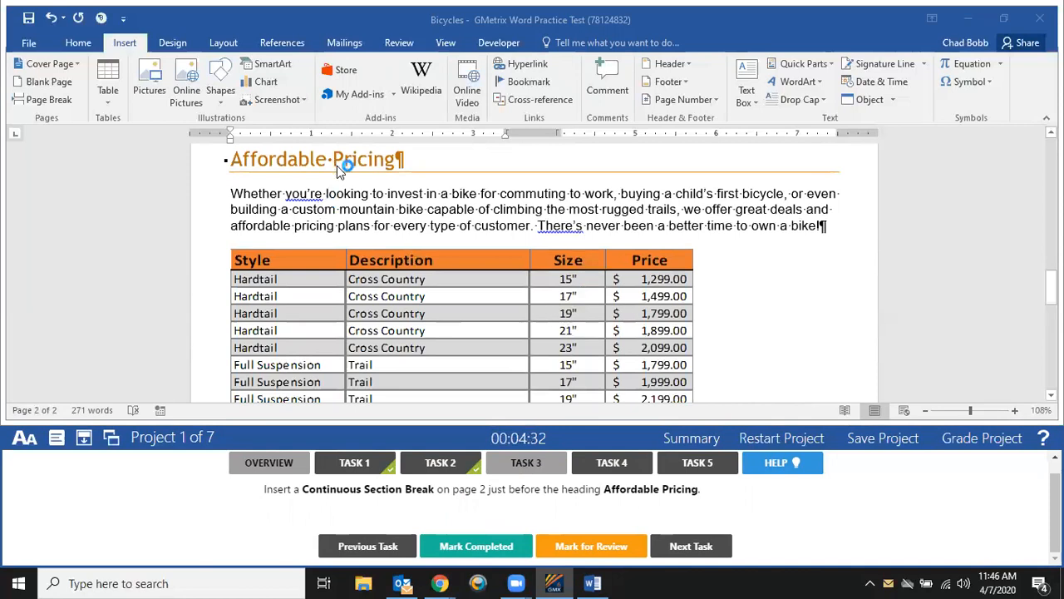
left_click(237, 159)
left_click(235, 159)
scroll(379, 264, "up", 5)
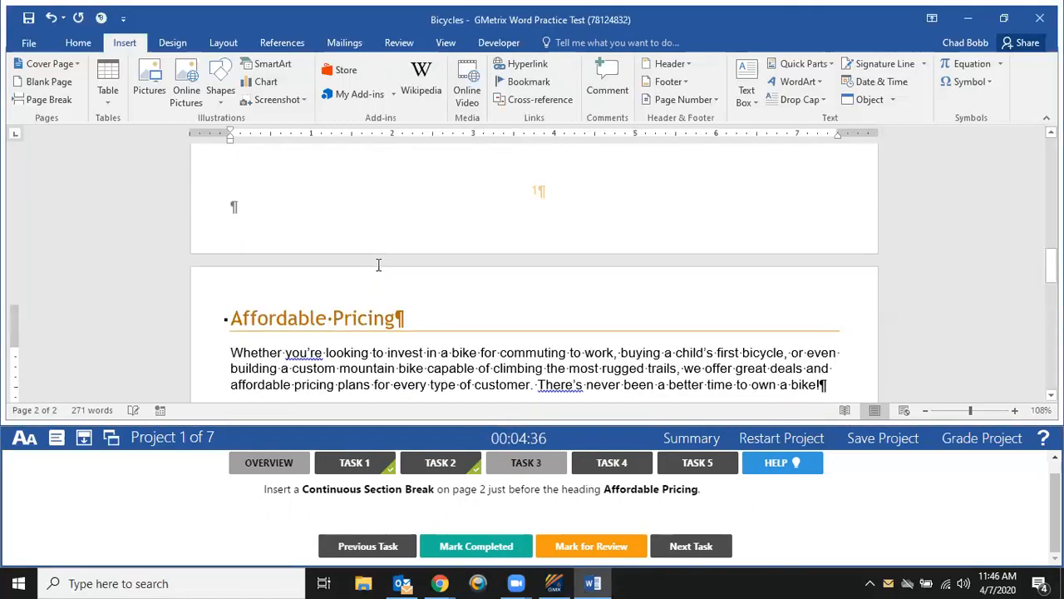
scroll(389, 256, "down", 5)
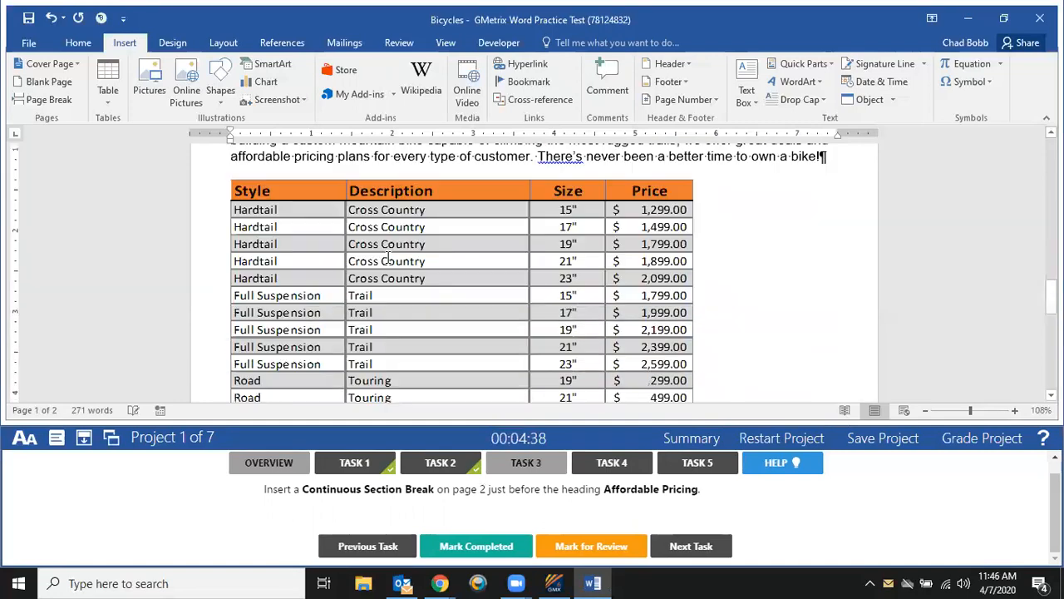
scroll(389, 257, "up", 2)
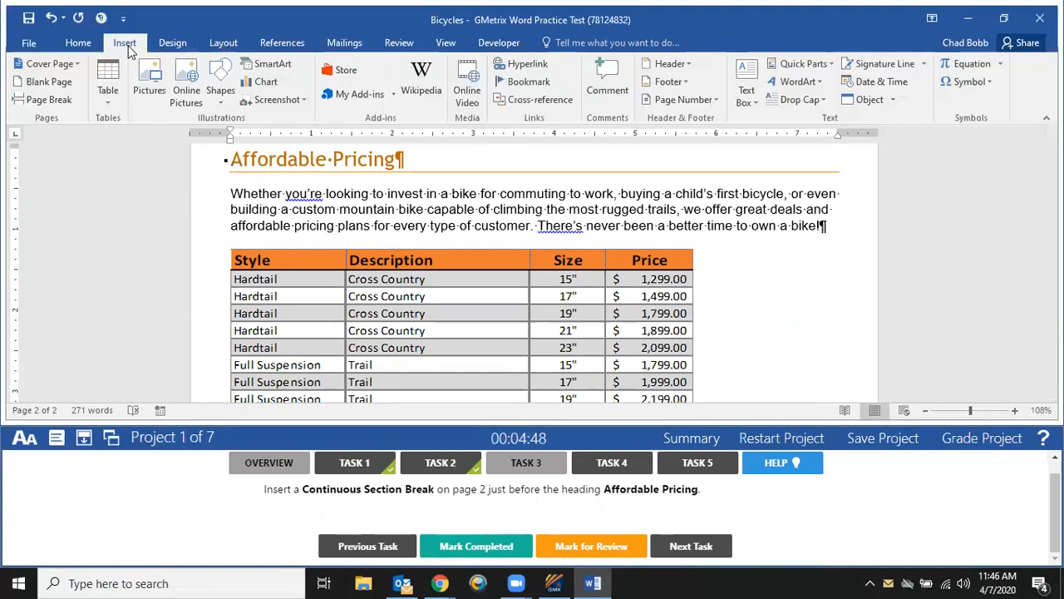
left_click(238, 46)
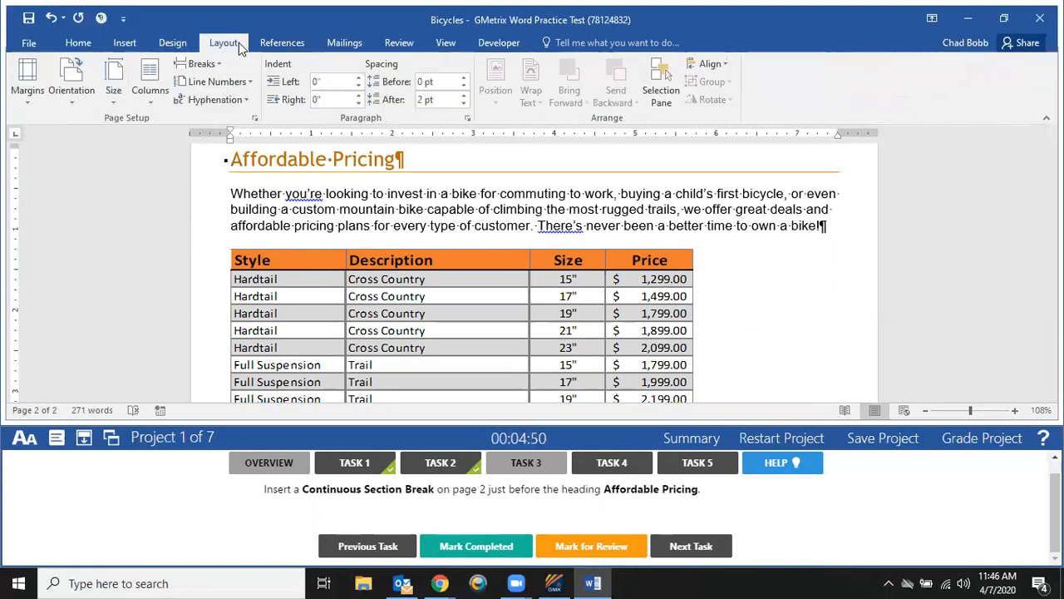
left_click(213, 64)
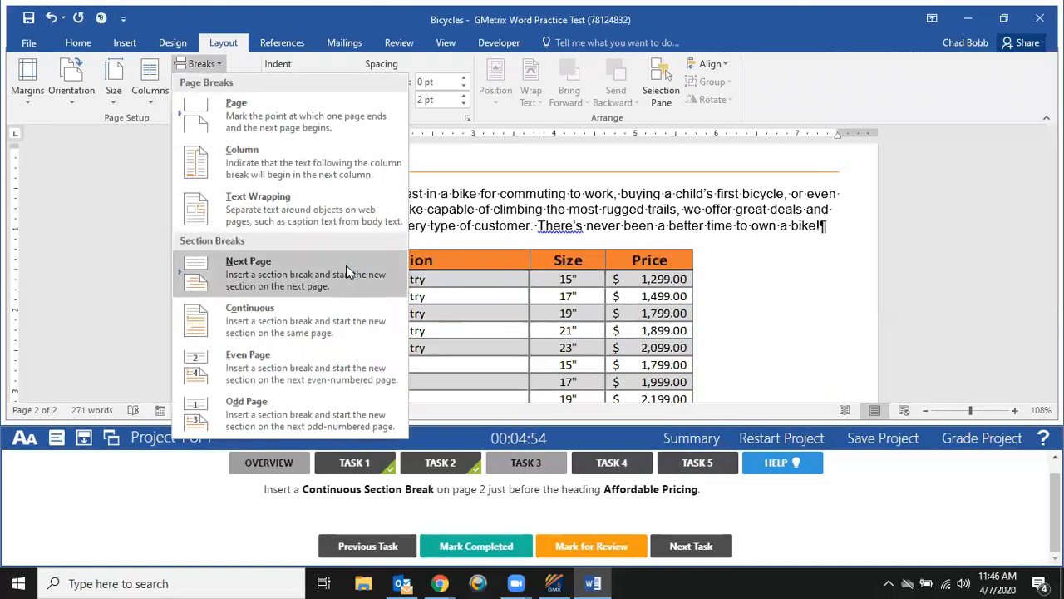
left_click(337, 321)
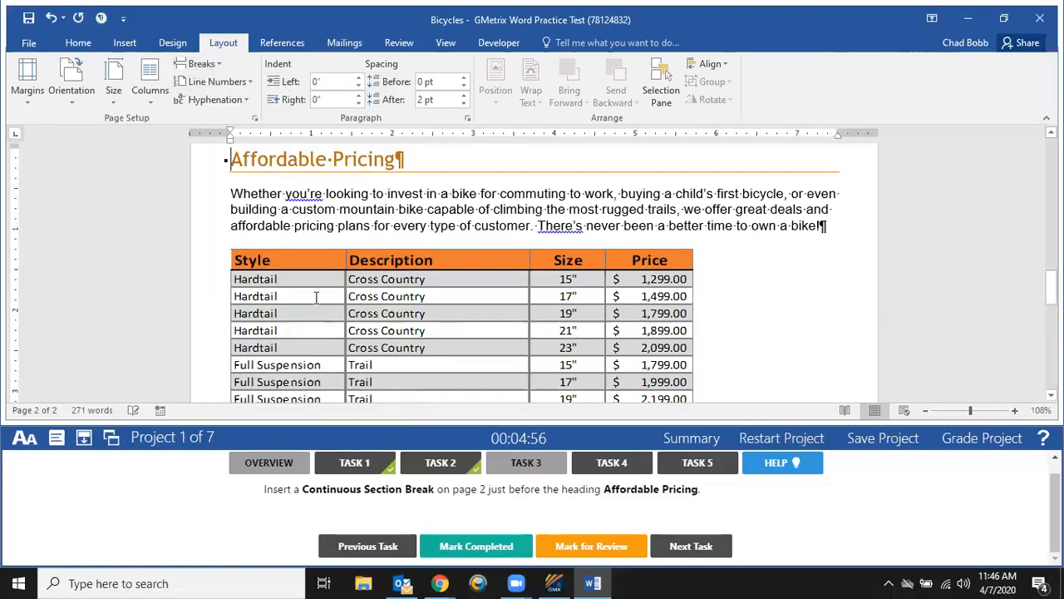
Examine the end of page 1 and the start of page 2 to locate the new section break.
scroll(302, 261, "up", 5)
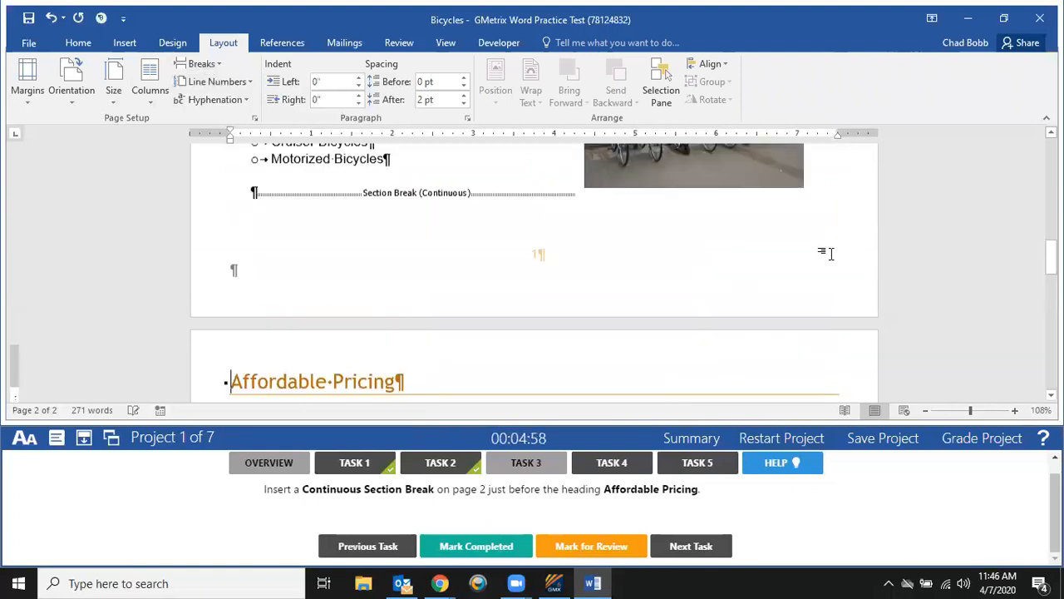
scroll(810, 264, "up", 1)
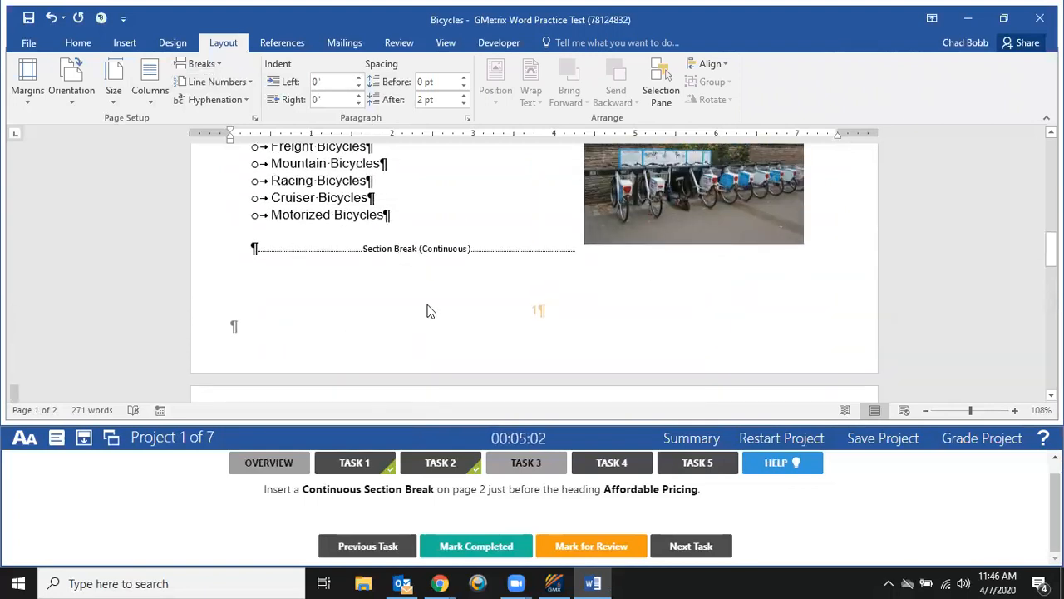
scroll(418, 290, "up", 3)
scroll(812, 215, "down", 1)
scroll(540, 283, "down", 6)
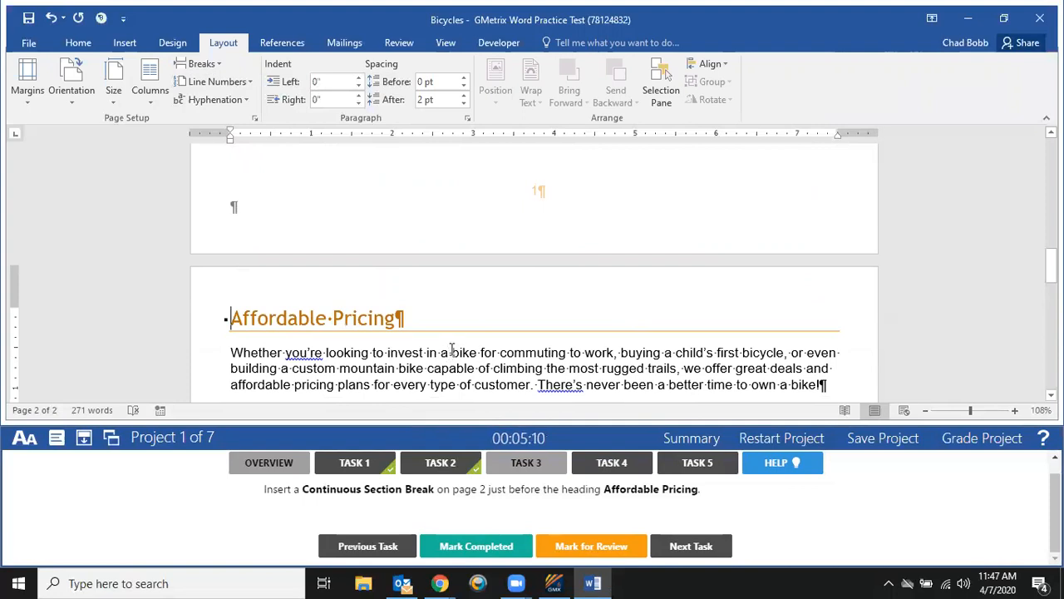
key("Return")
key("BackSpace")
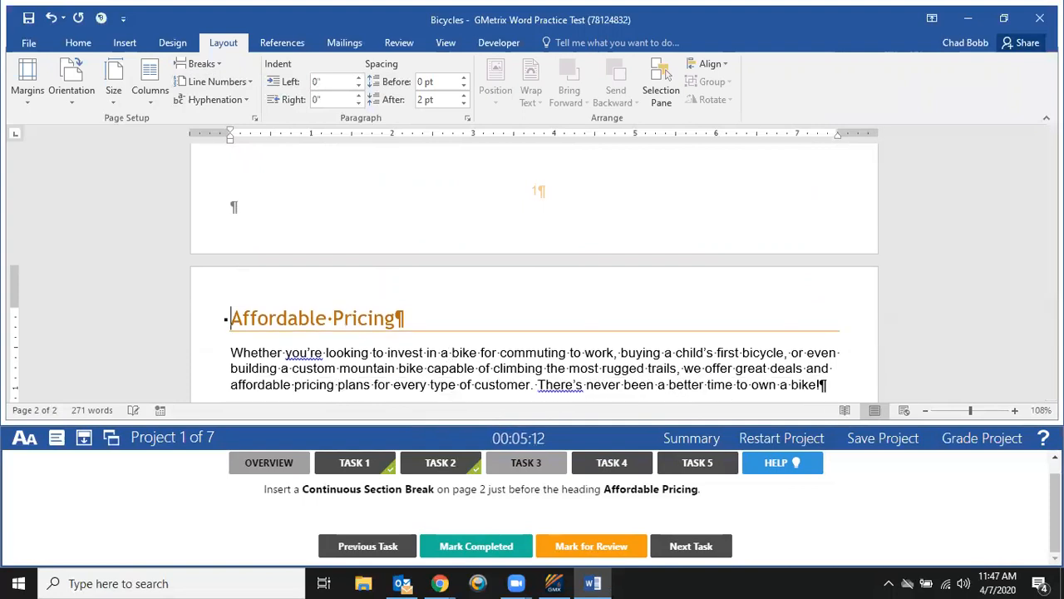
scroll(497, 389, "up", 5)
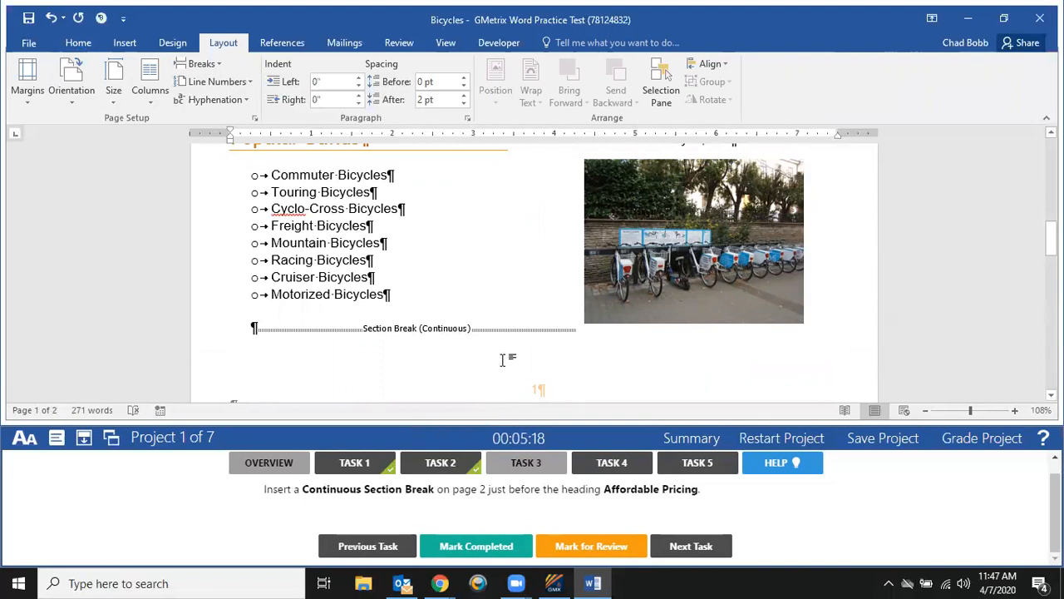
scroll(785, 322, "down", 5)
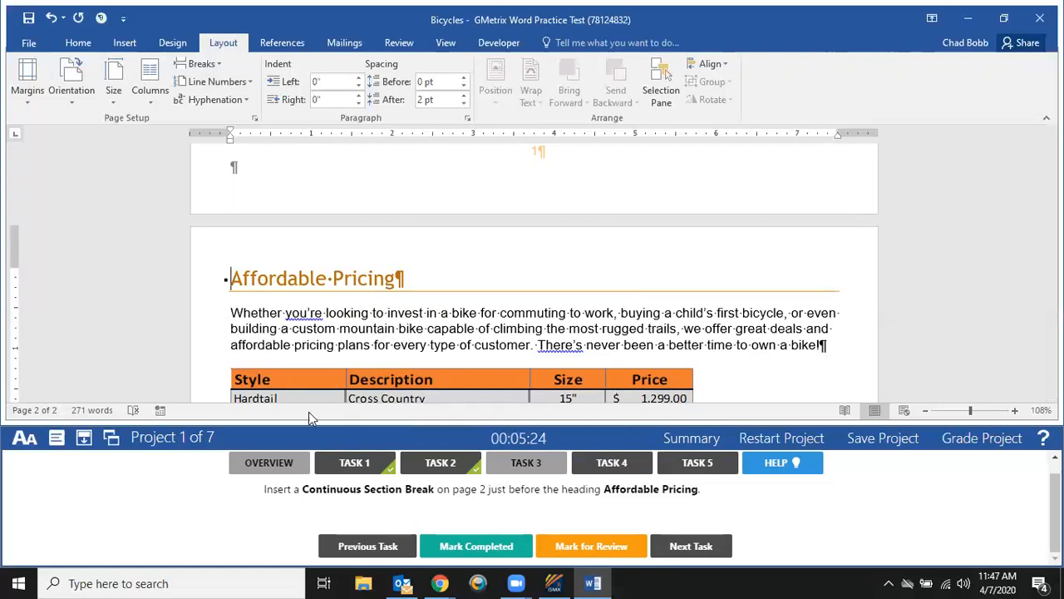
Add the section number to the information shown in the status bar.
right_click(63, 410)
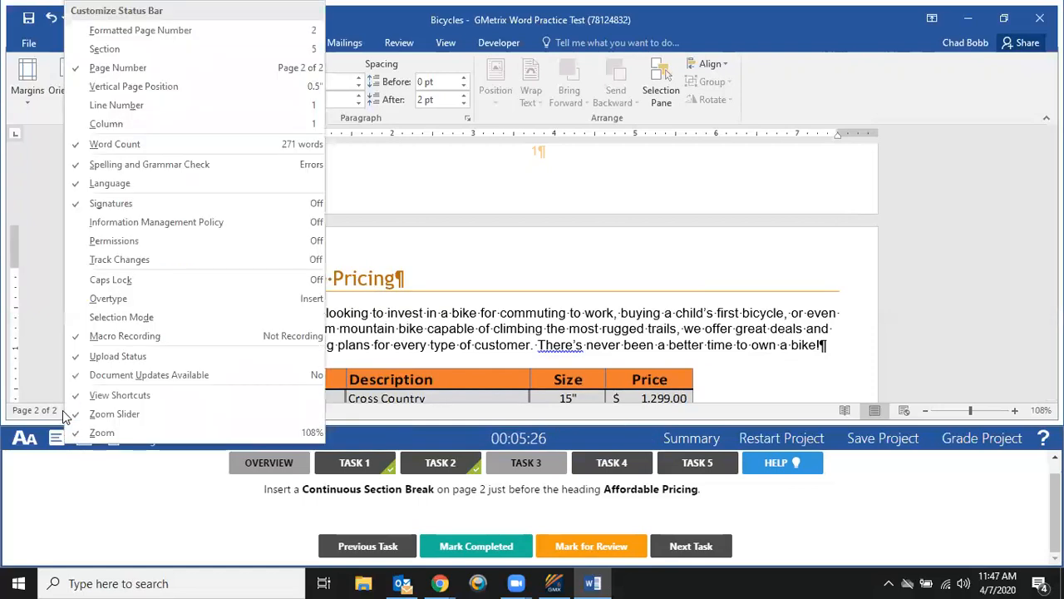
left_click(94, 50)
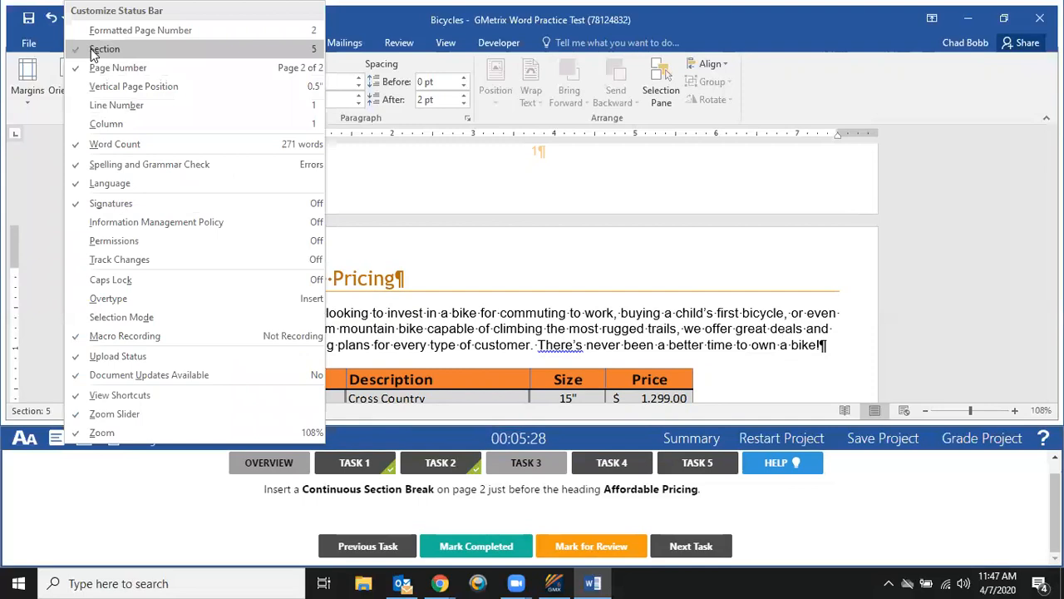
left_click(540, 249)
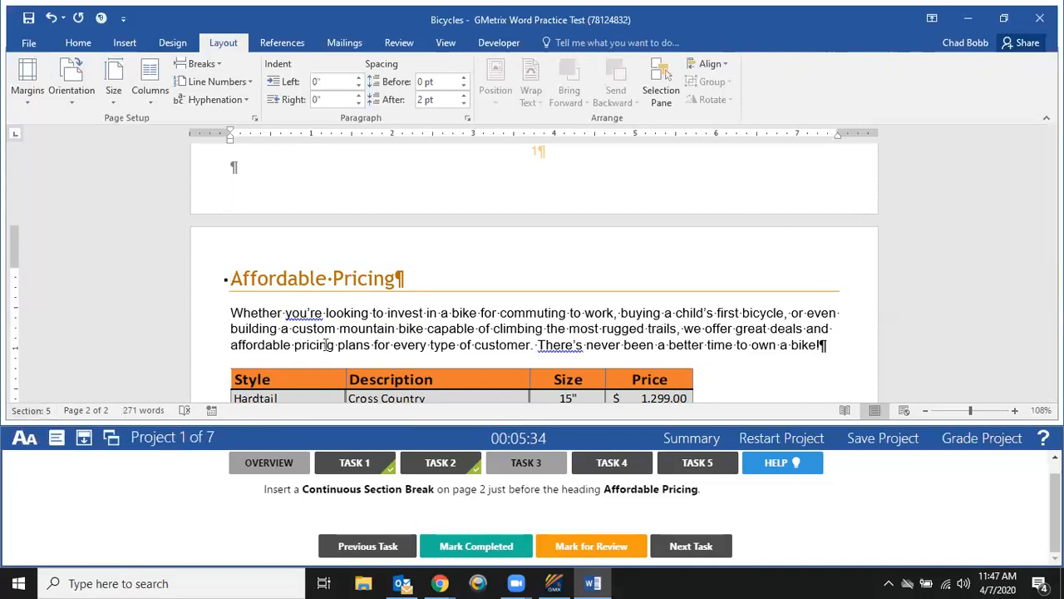
Undo the section break insertion and check the end of page 1.
left_click(63, 17)
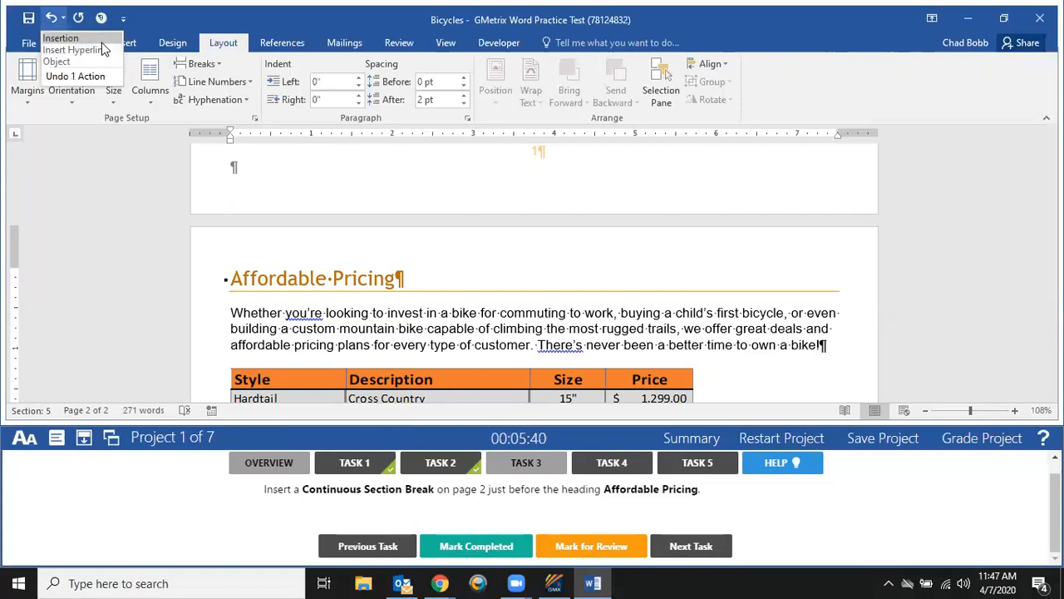
left_click(102, 44)
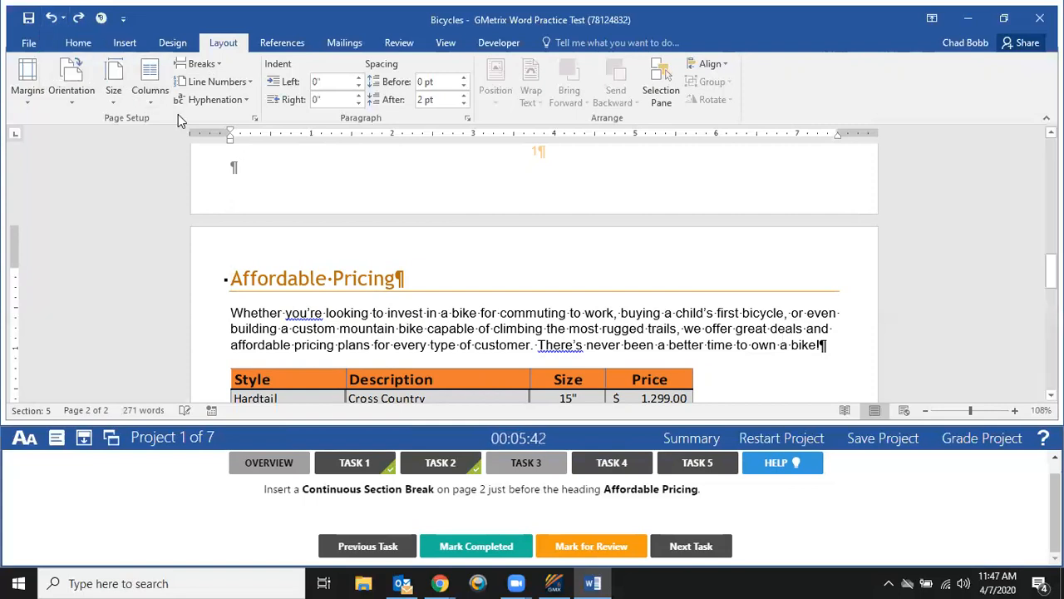
scroll(359, 338, "up", 3)
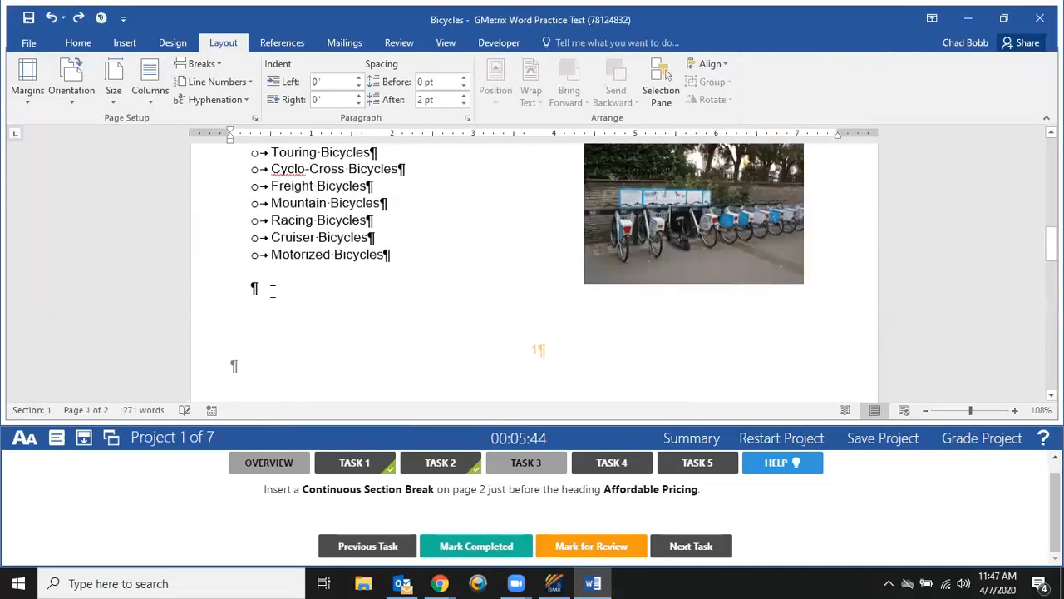
scroll(357, 252, "down", 3)
Place the cursor directly before the Affordable Pricing heading and insert a continuous section break again.
left_click(237, 322)
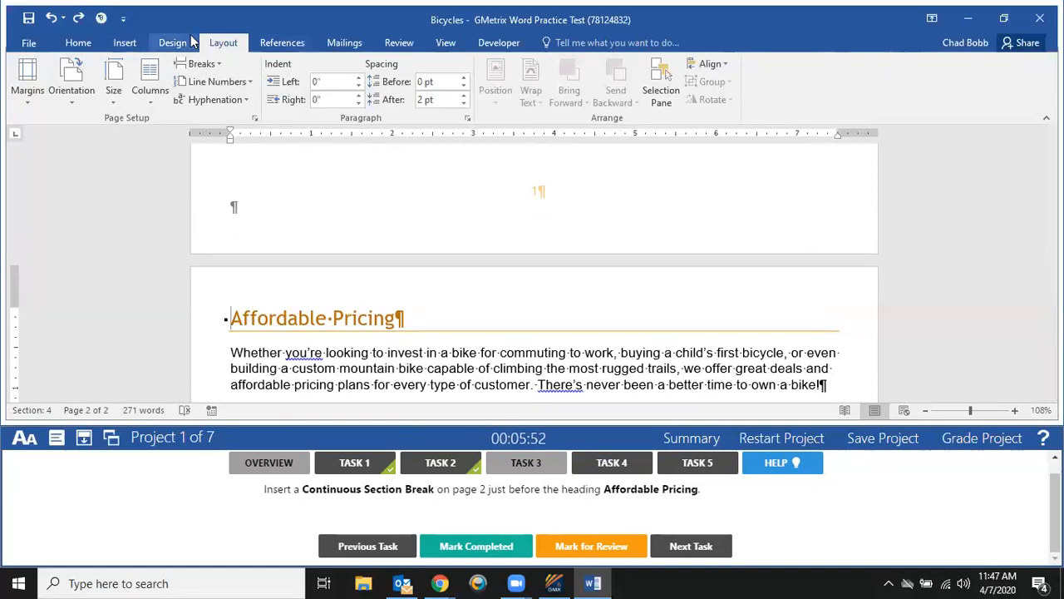
left_click(210, 81)
left_click(207, 69)
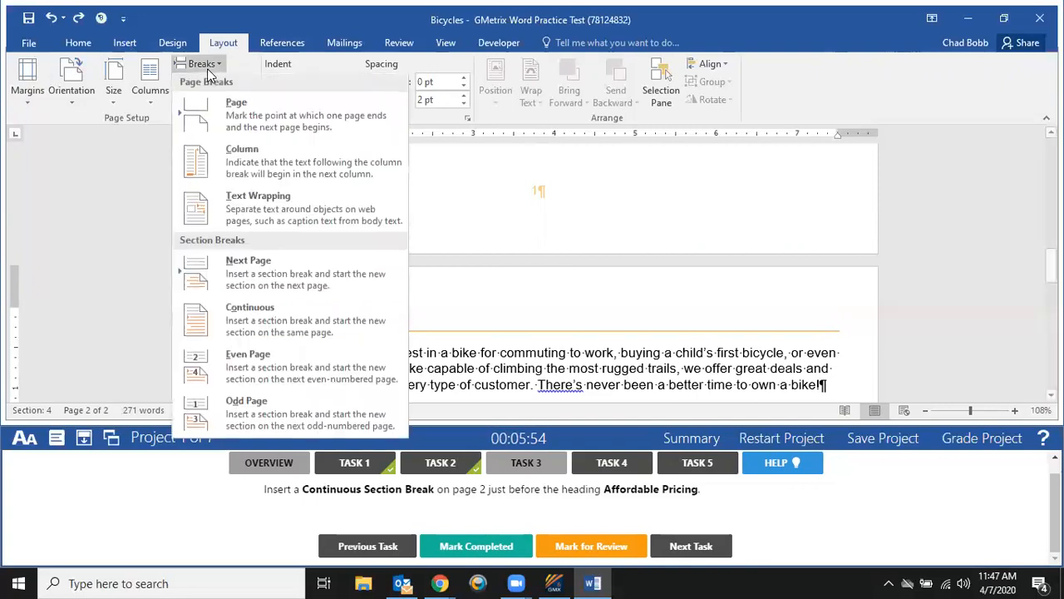
left_click(267, 318)
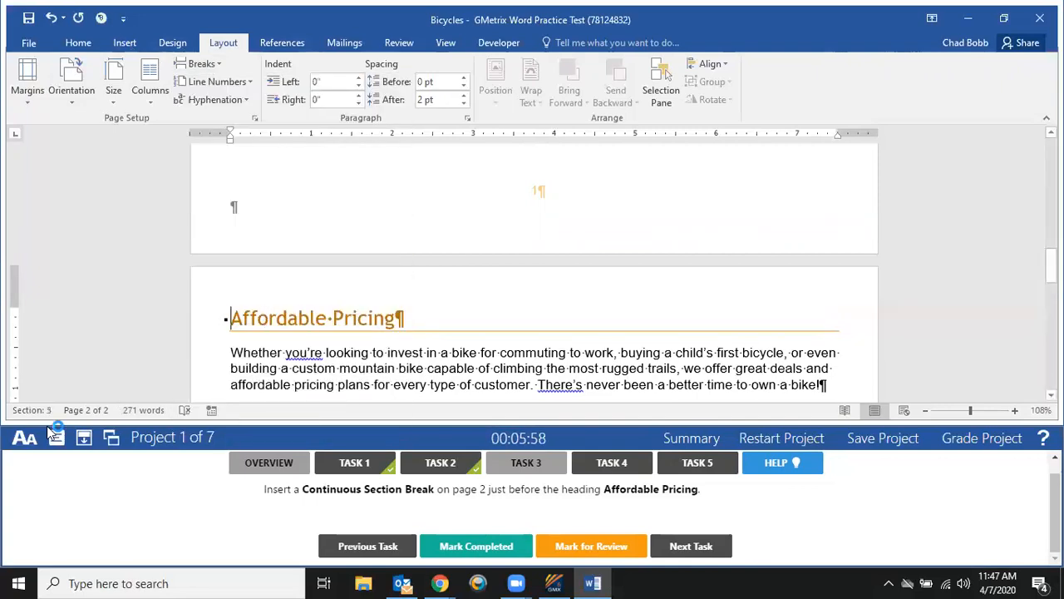
Check the section break at the end of page 1 and mark Task 3 as completed.
scroll(296, 309, "up", 3)
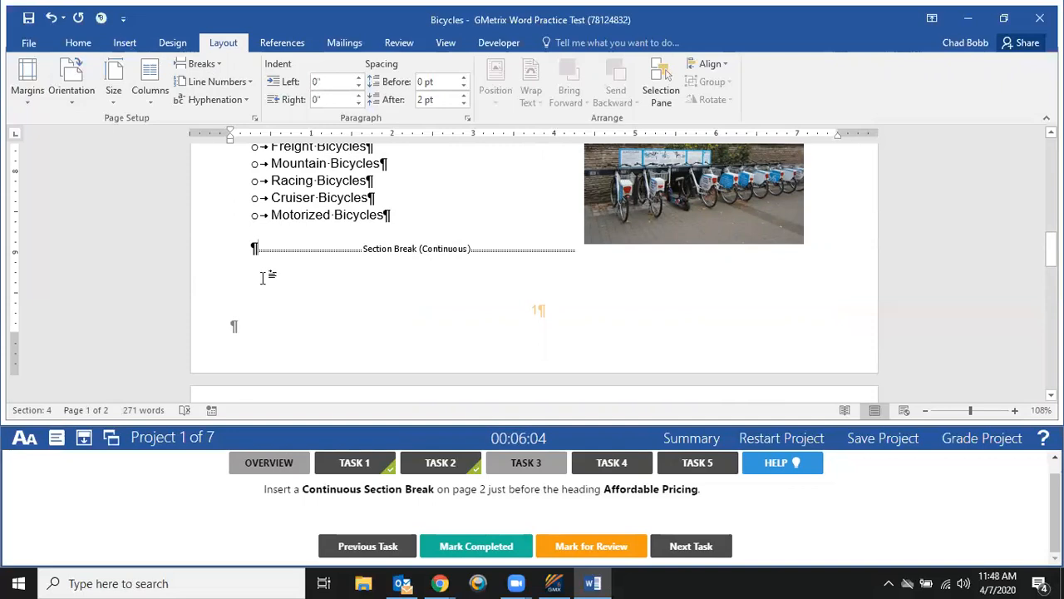
scroll(266, 295, "down", 3)
scroll(285, 310, "up", 3)
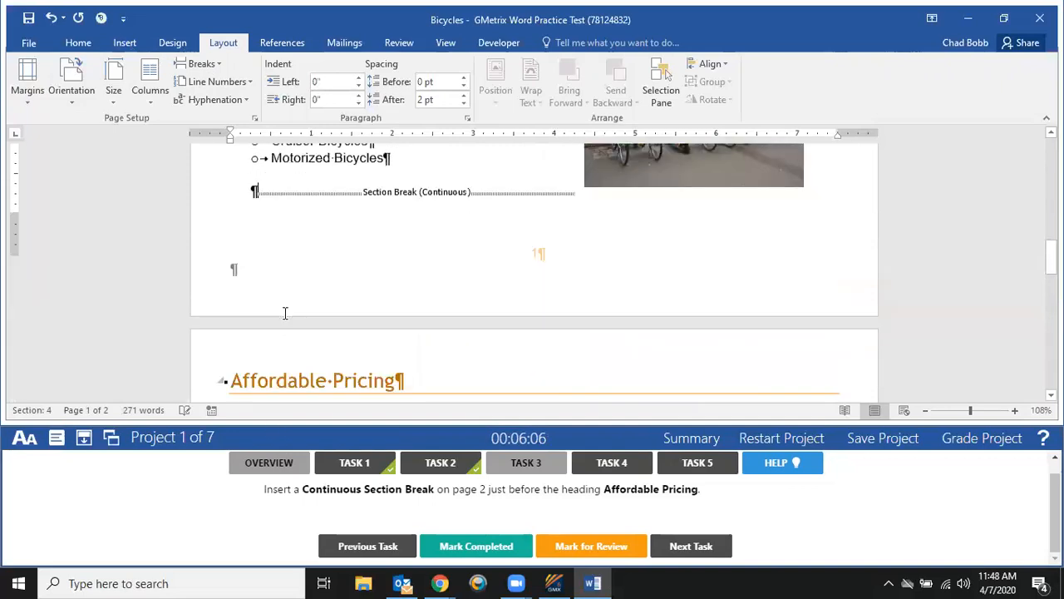
scroll(293, 302, "up", 3)
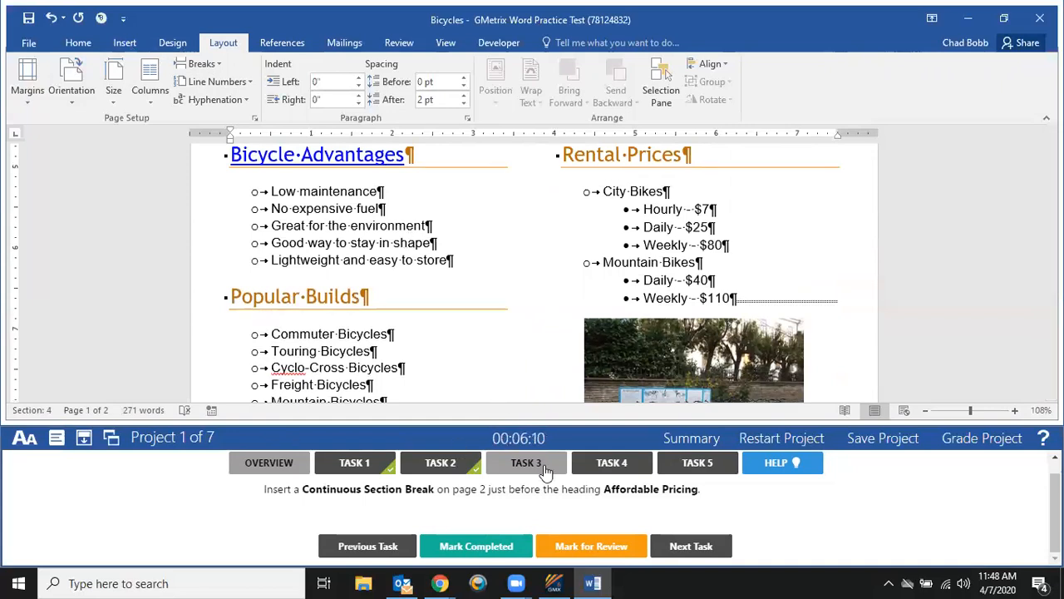
left_click(467, 555)
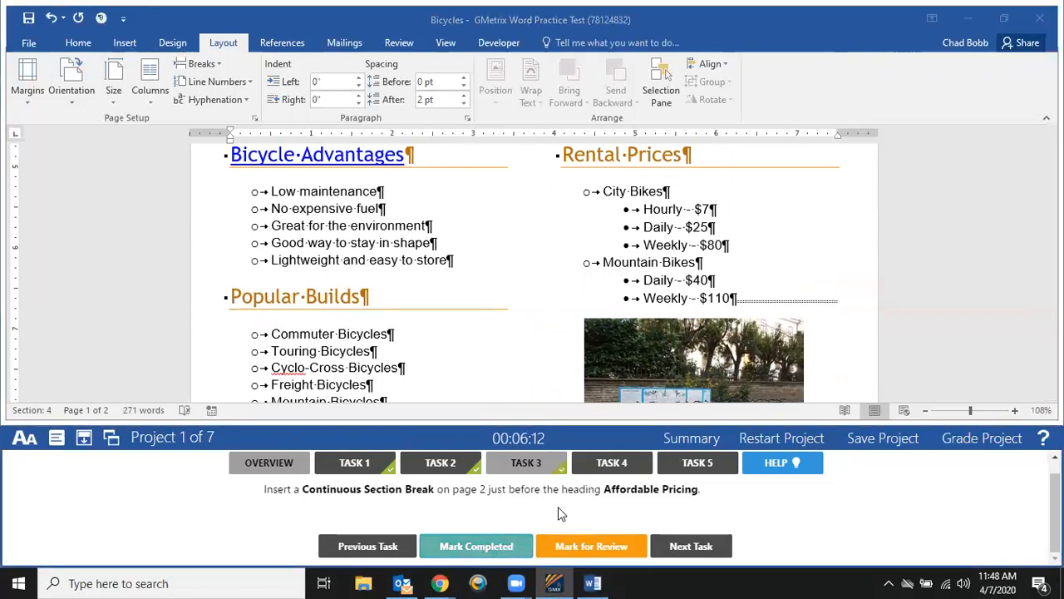
Hide the formatting marks and look over the transition from page 1 to the Affordable Pricing heading.
scroll(418, 364, "down", 3)
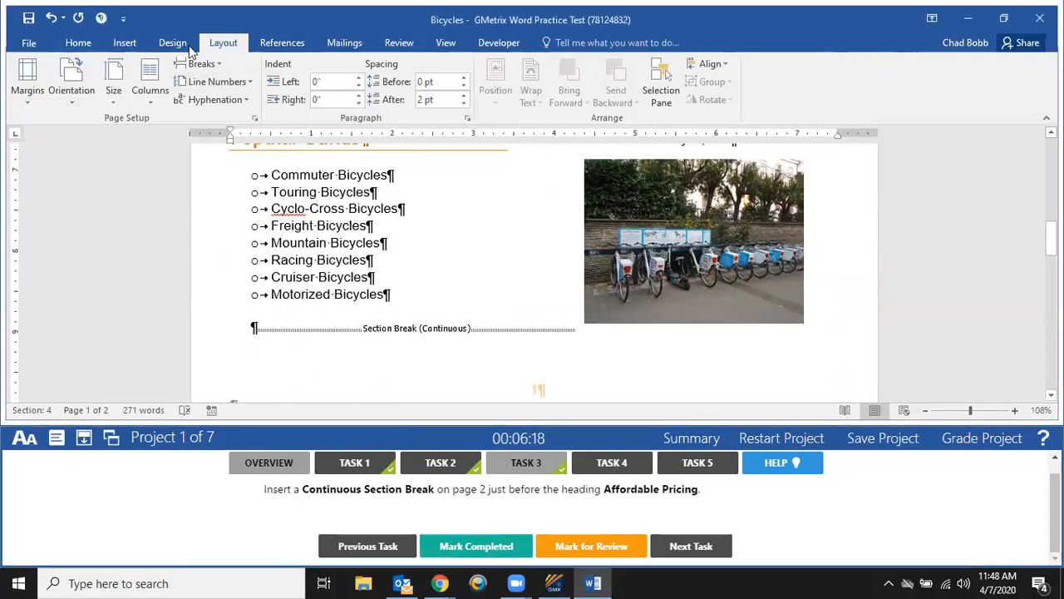
left_click(78, 42)
left_click(496, 73)
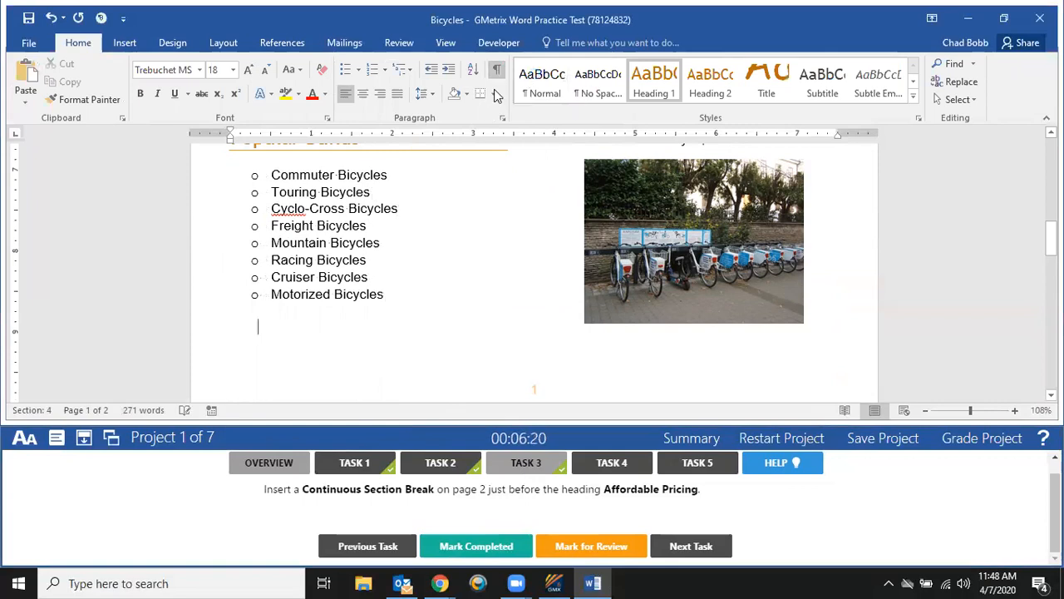
scroll(413, 326, "down", 3)
scroll(416, 325, "down", 3)
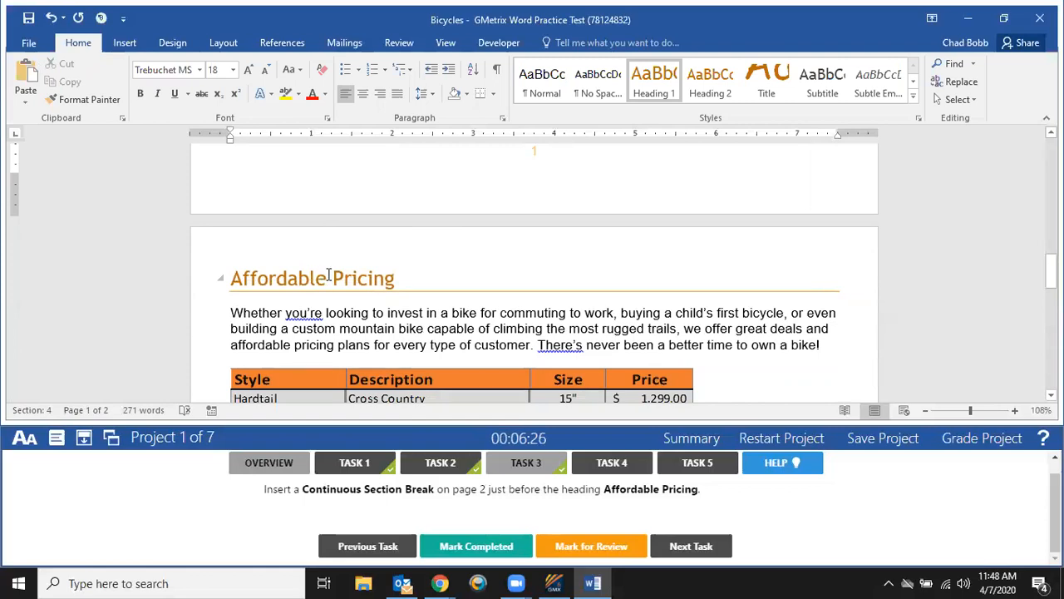
scroll(330, 276, "up", 3)
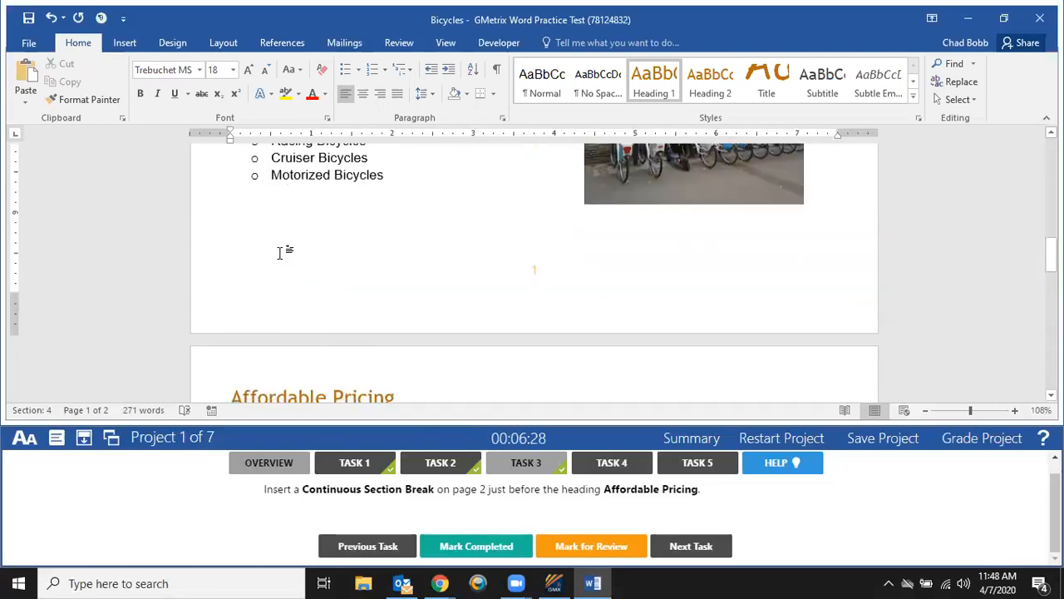
Show the formatting marks, check the section break before the Affordable Pricing heading, and open Task 4.
left_click(496, 69)
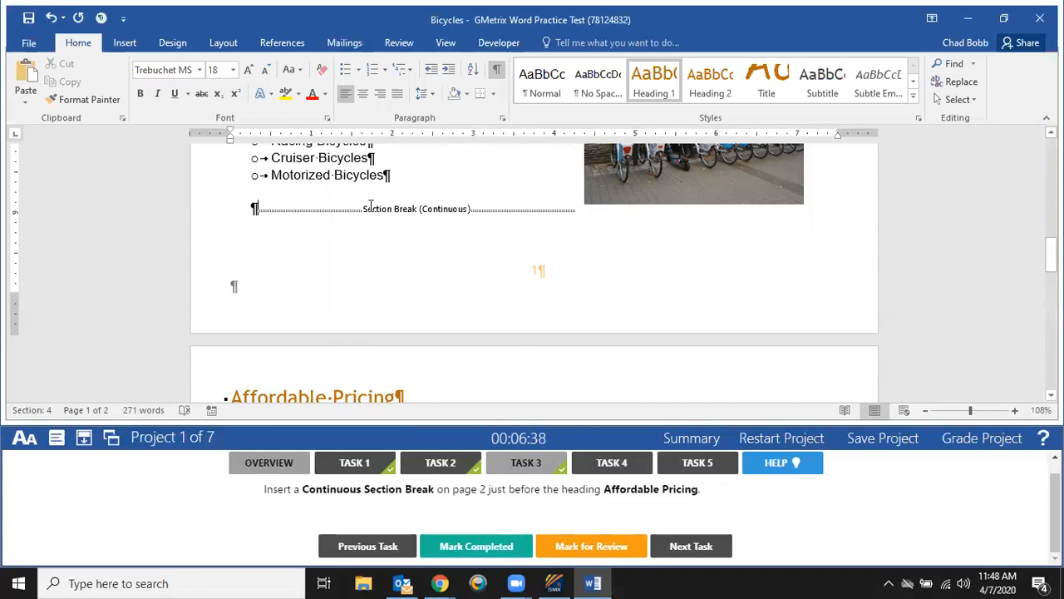
scroll(371, 206, "down", 2)
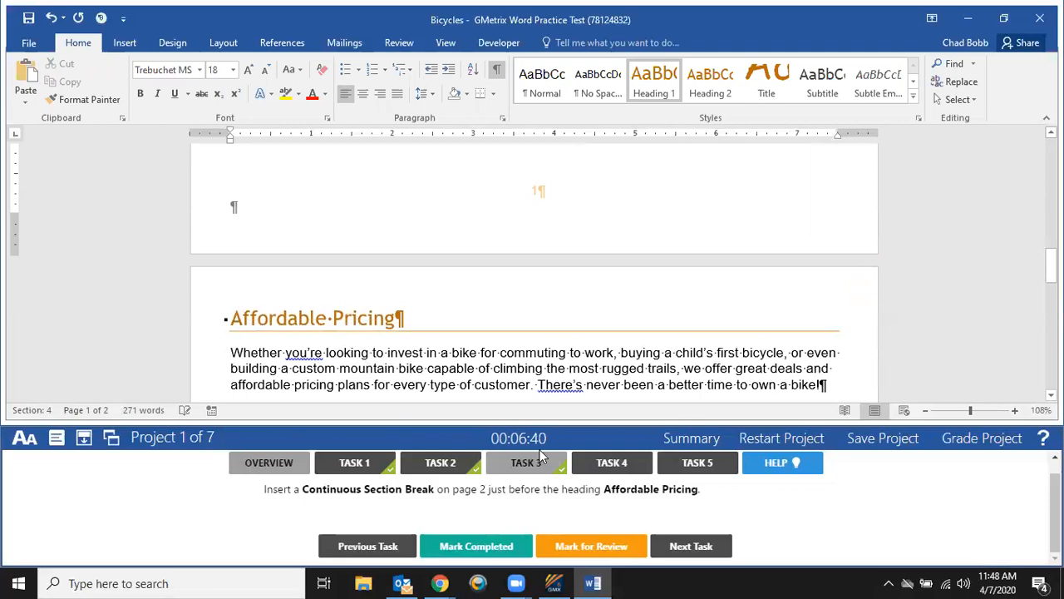
left_click(586, 471)
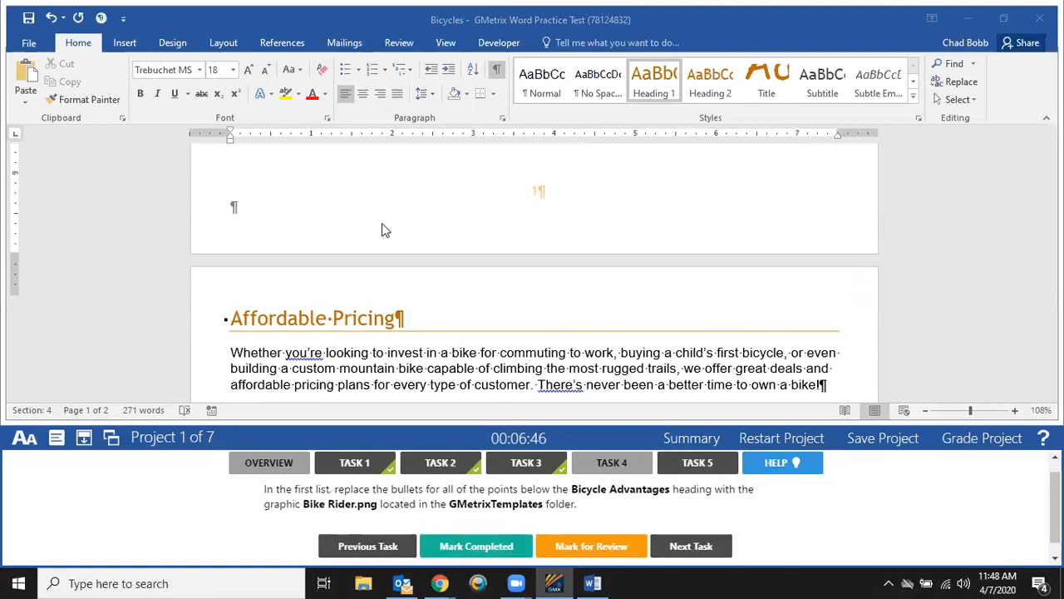
Select all five list points below the Bicycle Advantages heading and start defining a new bullet for them.
scroll(381, 223, "up", 6)
scroll(372, 258, "up", 3)
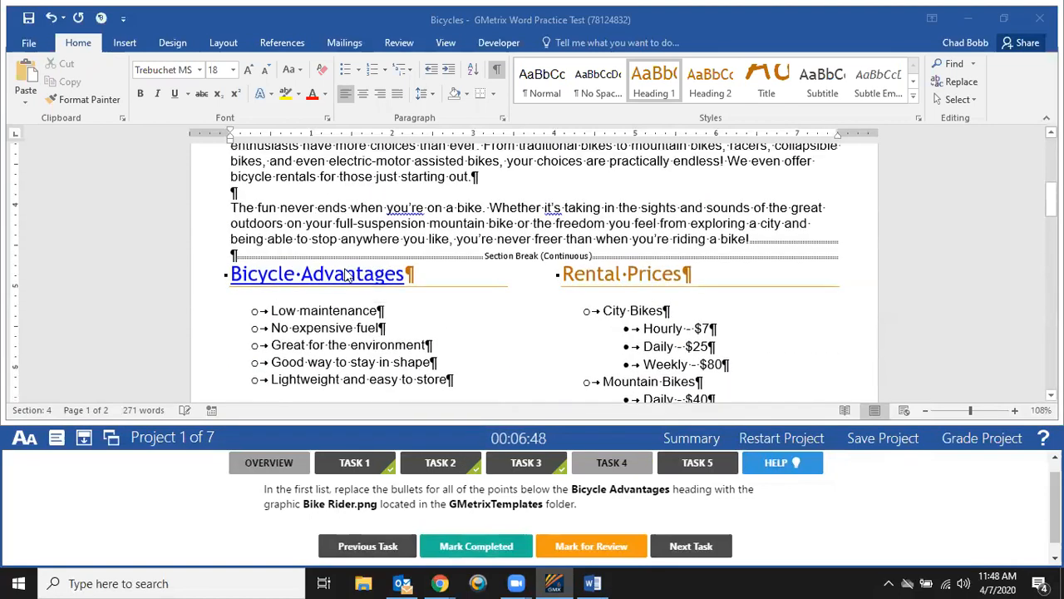
scroll(375, 306, "down", 2)
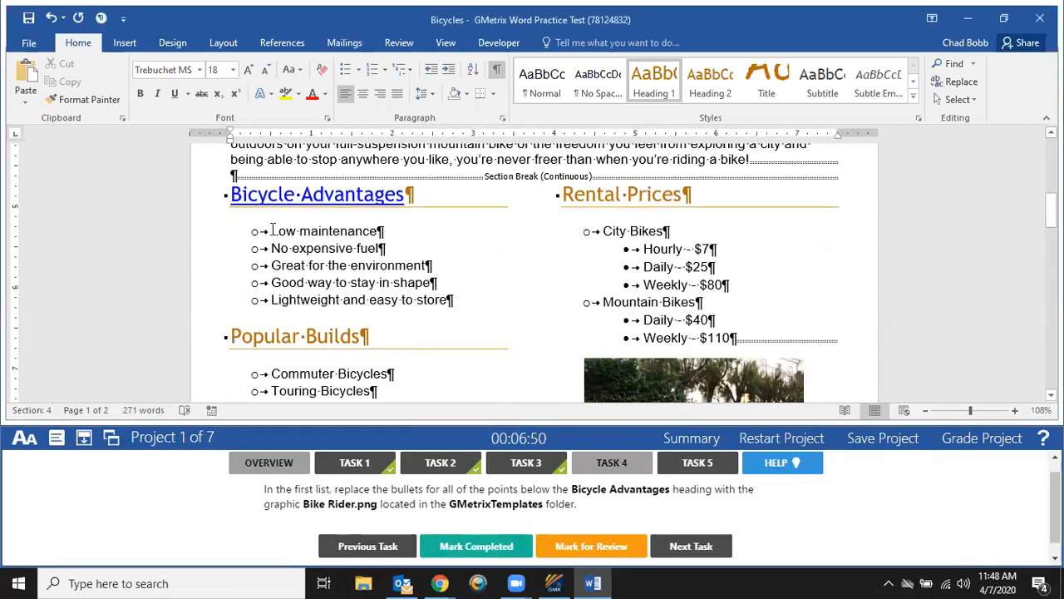
left_click_drag(271, 227, 422, 302)
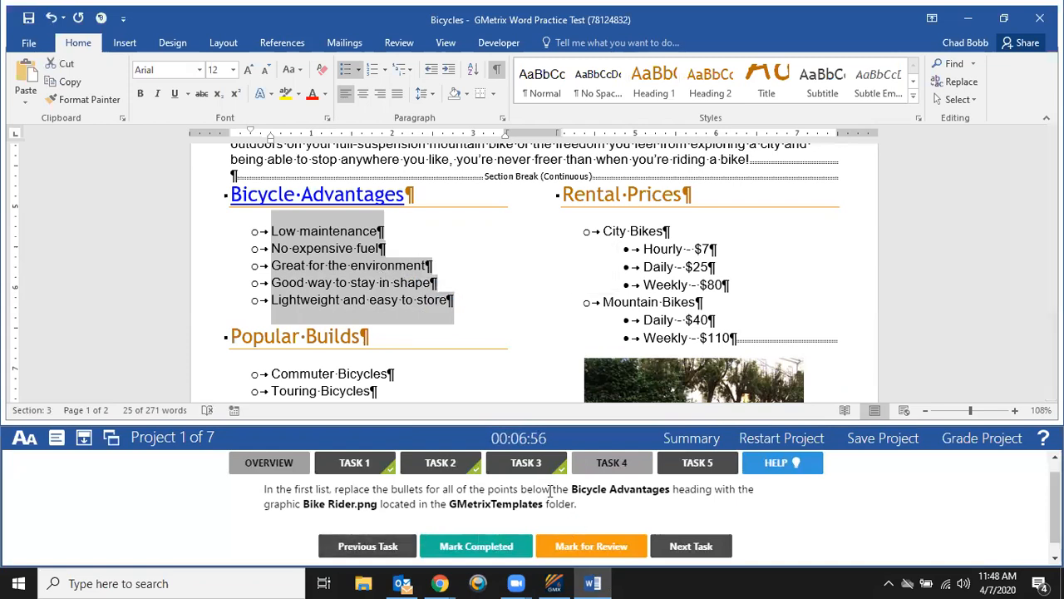
left_click(361, 72)
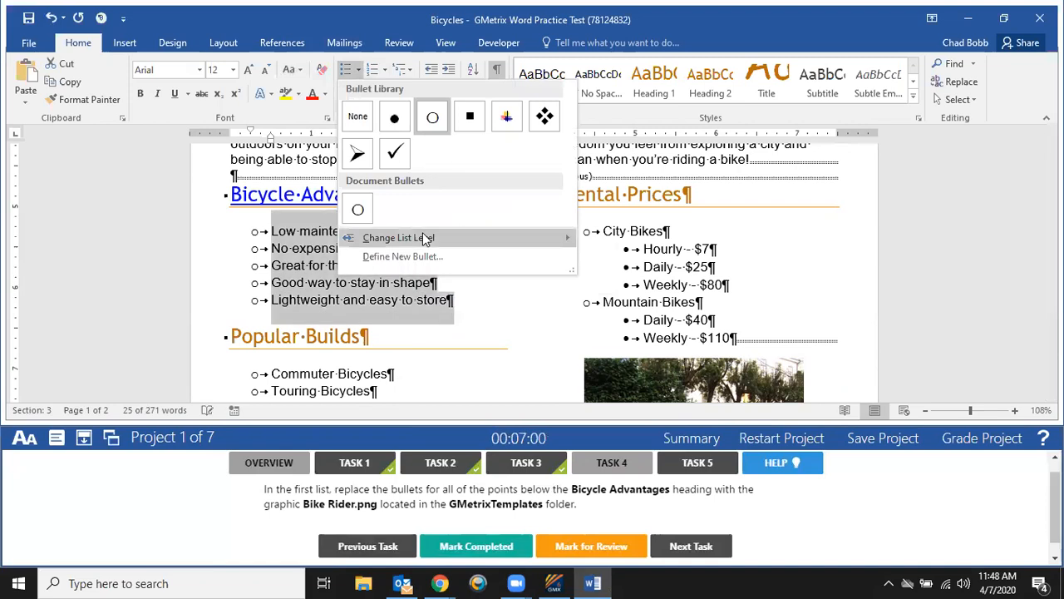
left_click(432, 257)
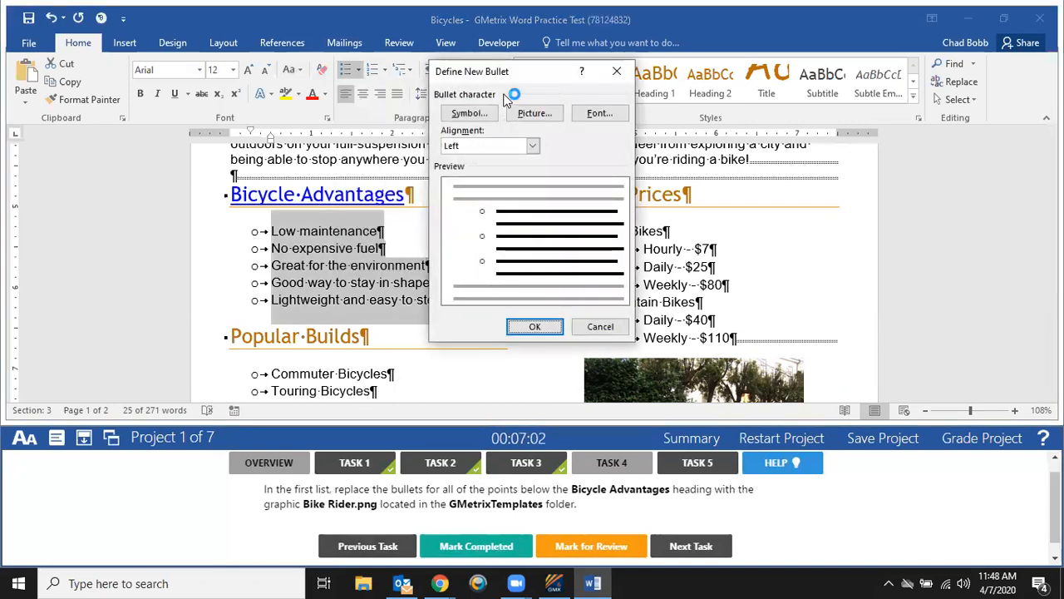
Use the Bike Rider picture from the Word16 folder on the C: drive as the new bullet and apply it to the selected points.
left_click(540, 113)
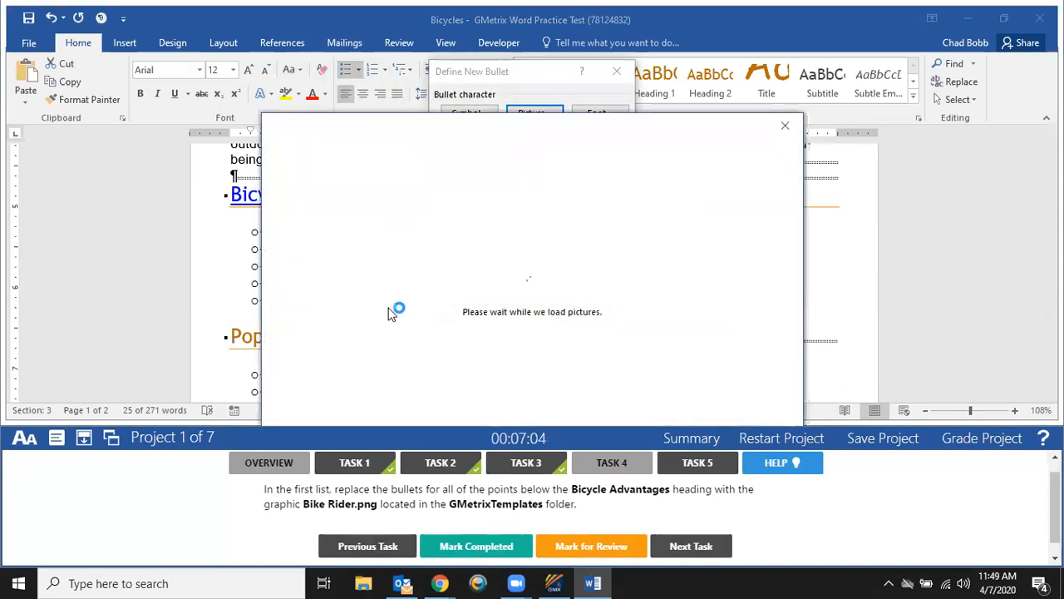
left_click(359, 214)
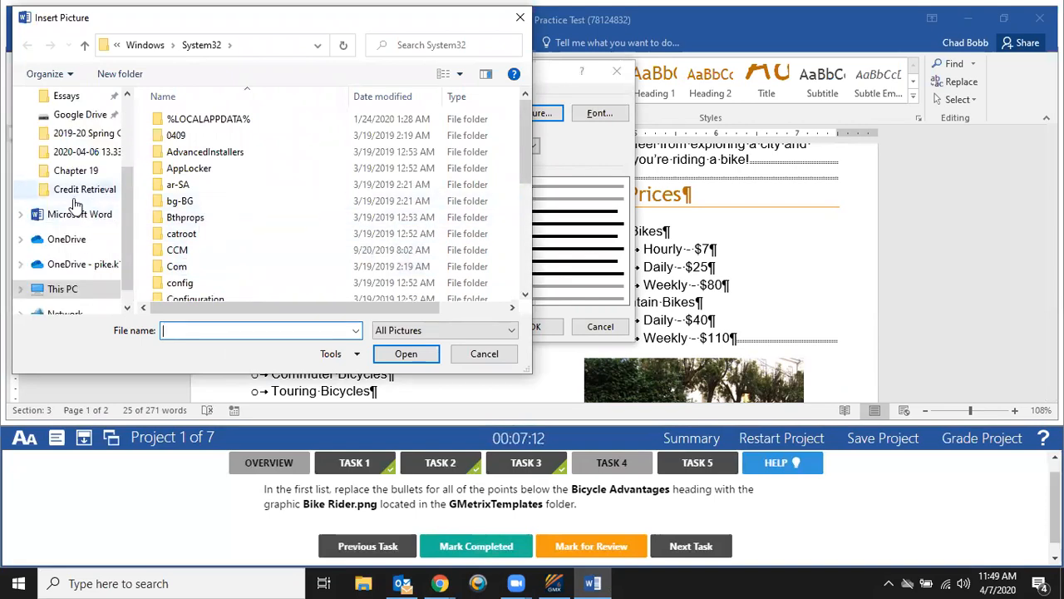
scroll(73, 206, "up", 1)
scroll(82, 205, "up", 1)
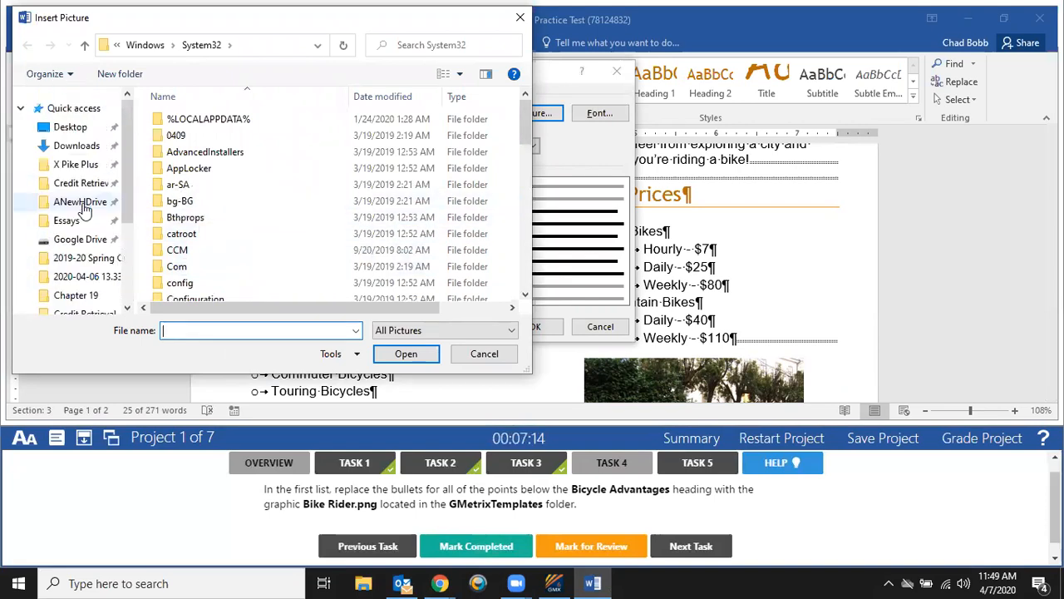
scroll(105, 218, "down", 3)
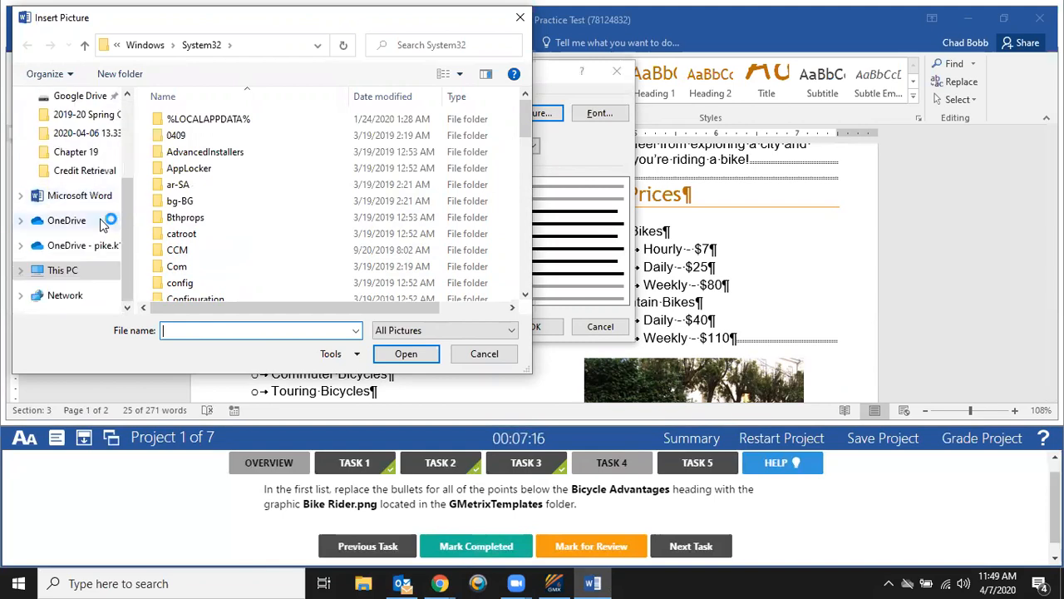
left_click(75, 270)
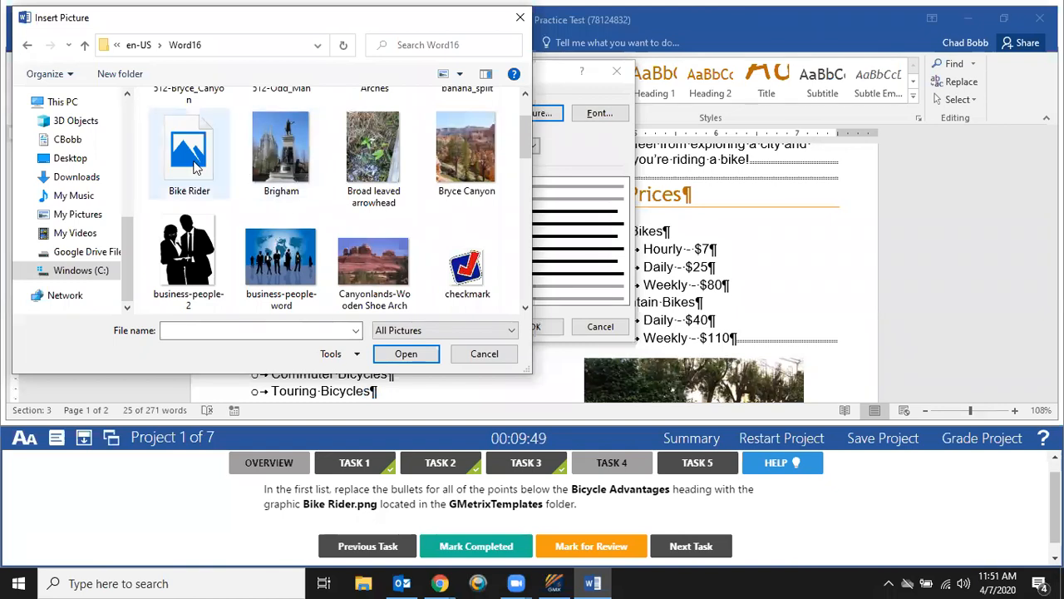
left_click(195, 167)
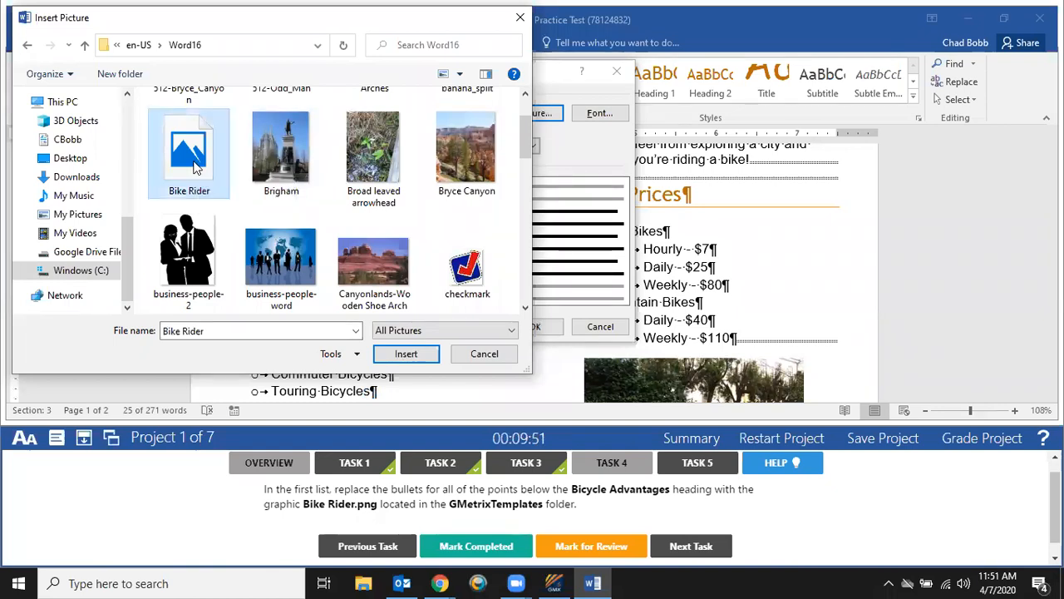
left_click(409, 355)
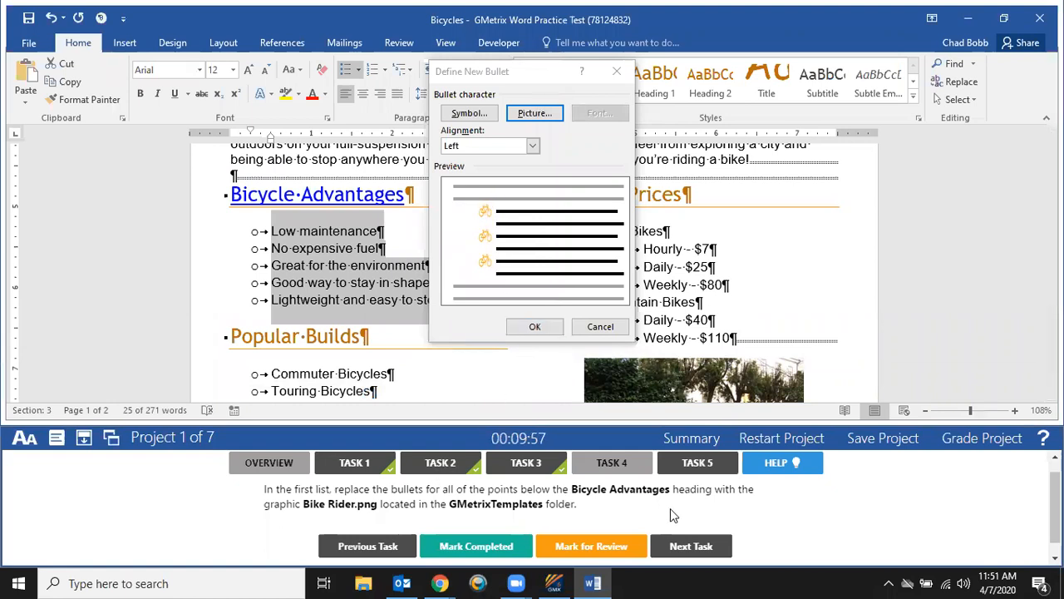
left_click(537, 331)
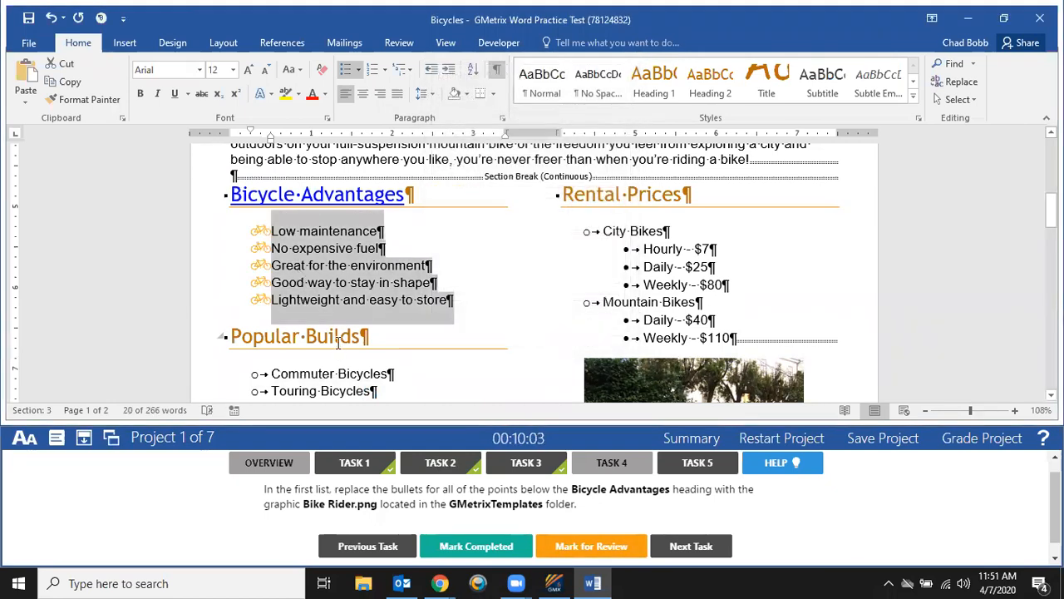
Check the bullet library for the bicycle bullet and mark Task 4 as completed.
left_click(360, 70)
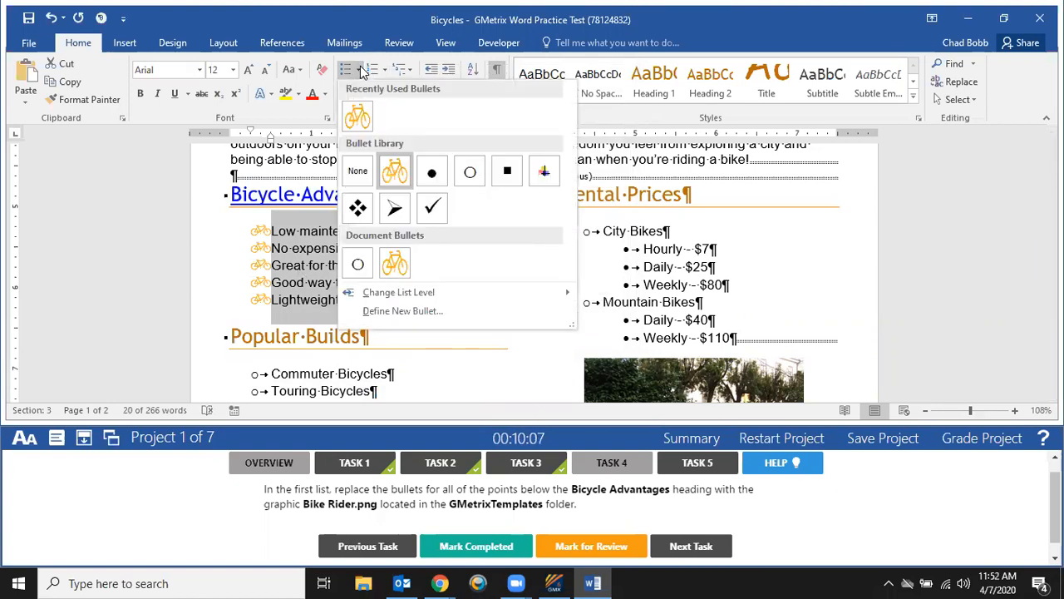
left_click(361, 71)
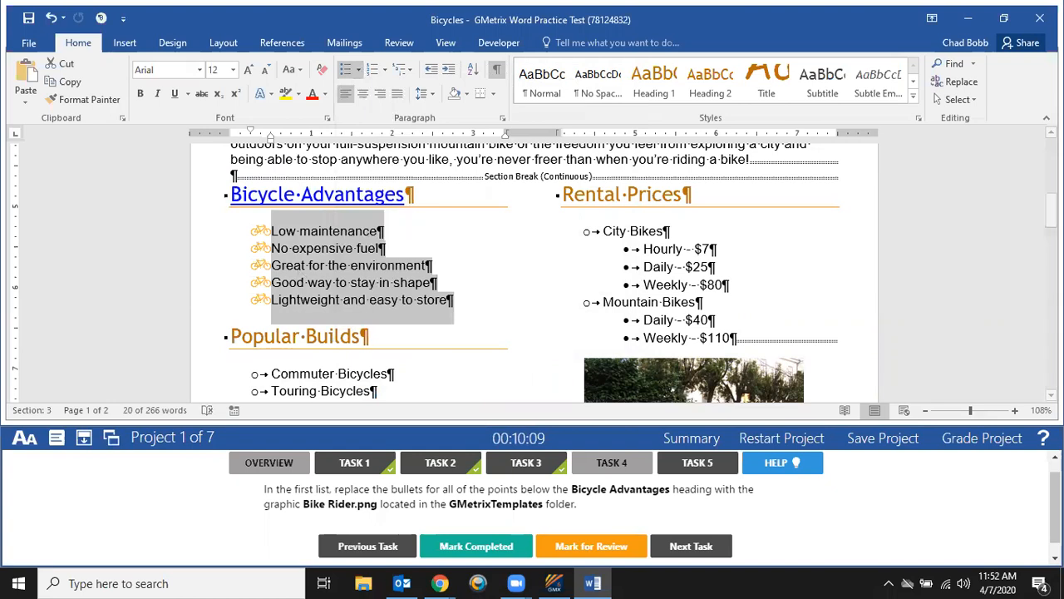
left_click(469, 549)
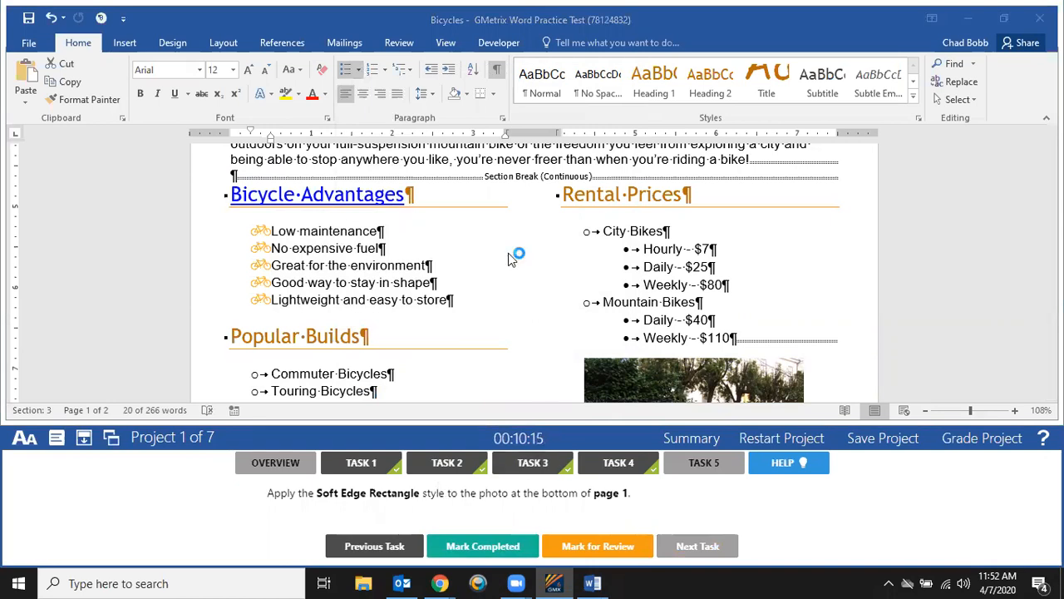
Apply the Soft Edge Rectangle picture style to the bicycle photo at the bottom of page 1.
scroll(515, 254, "down", 5)
left_click(677, 249)
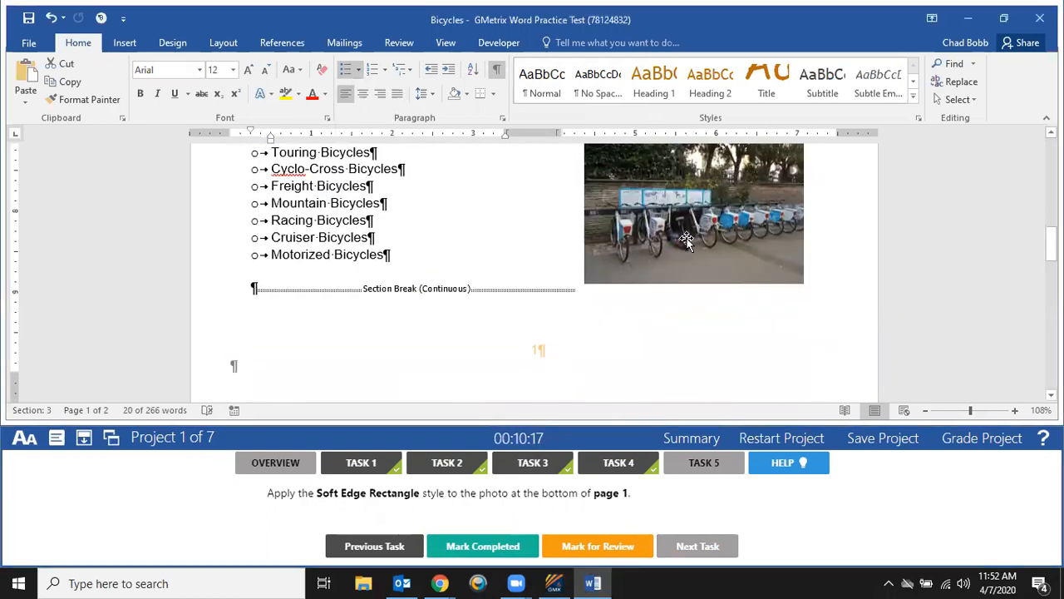
left_click(680, 251)
scroll(715, 266, "up", 2)
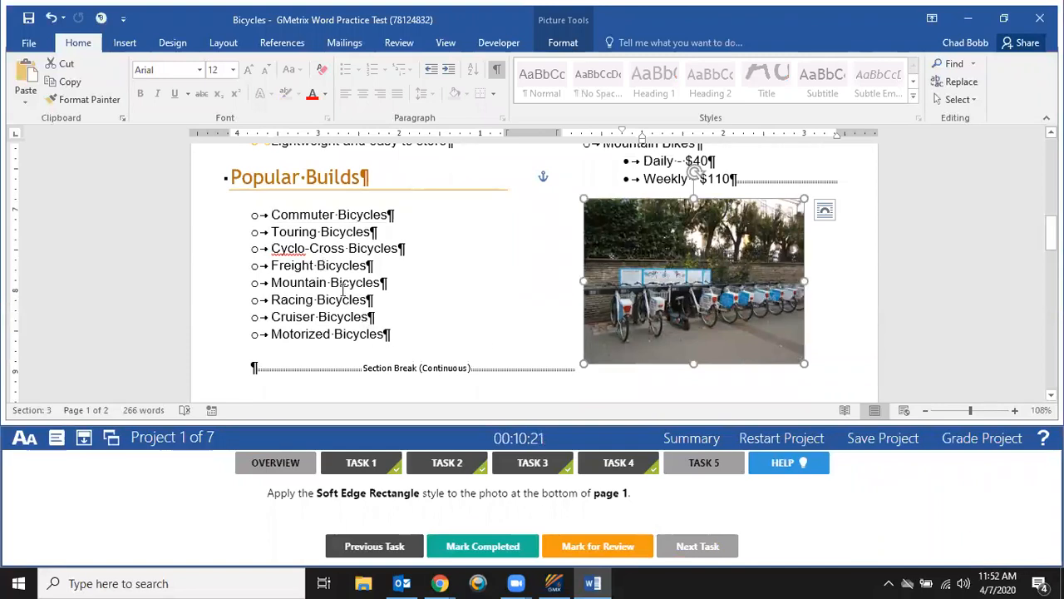
left_click(568, 47)
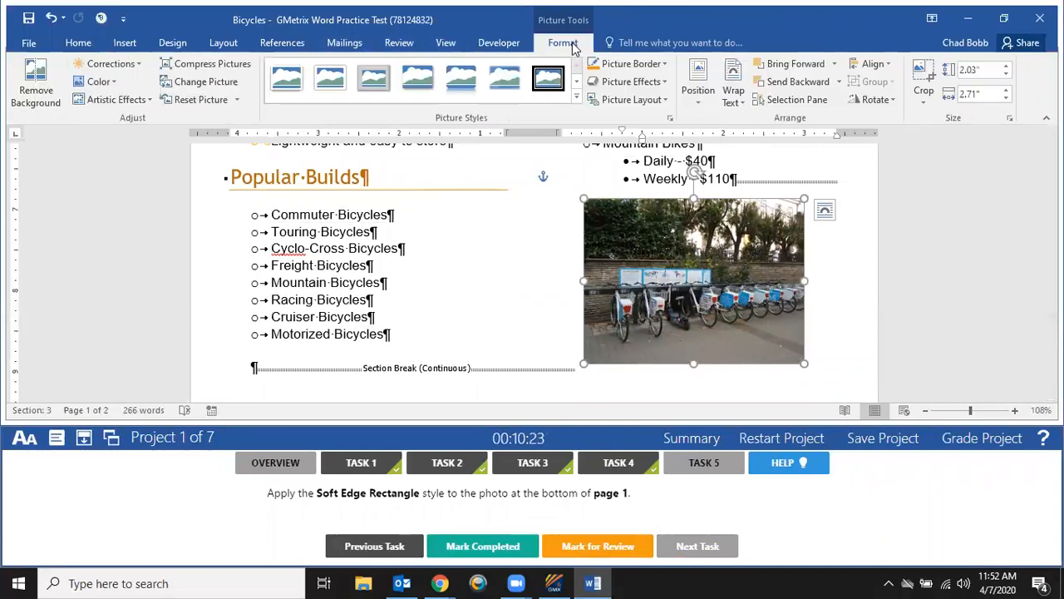
left_click(576, 99)
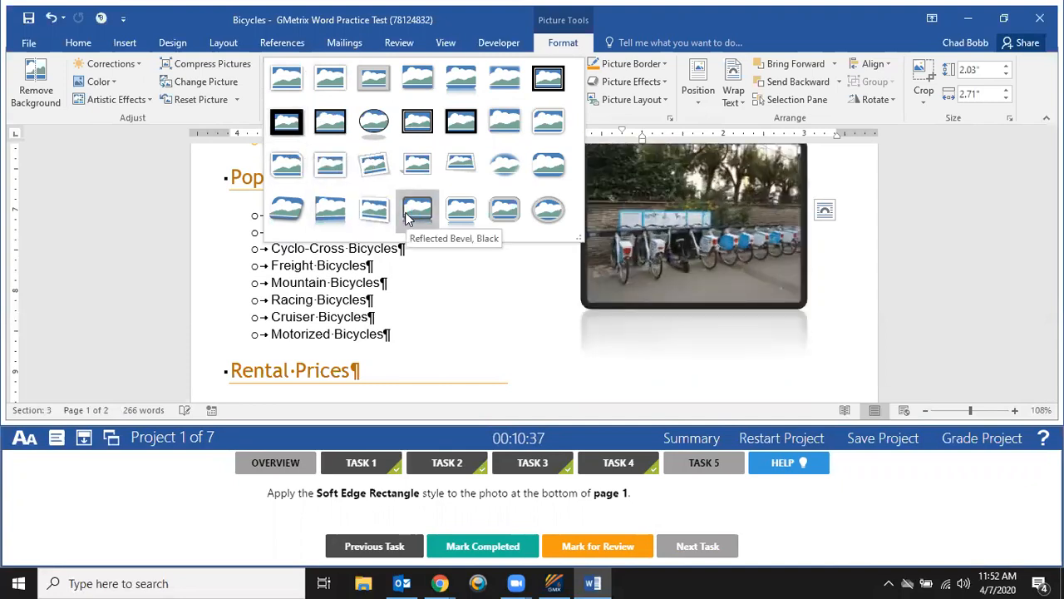
left_click(486, 84)
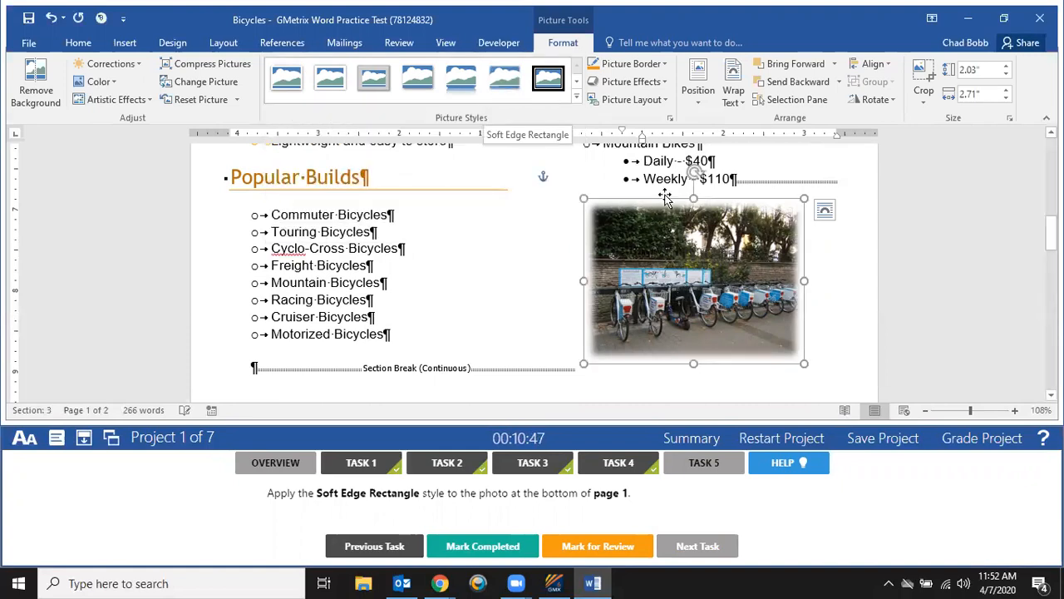
left_click(504, 69)
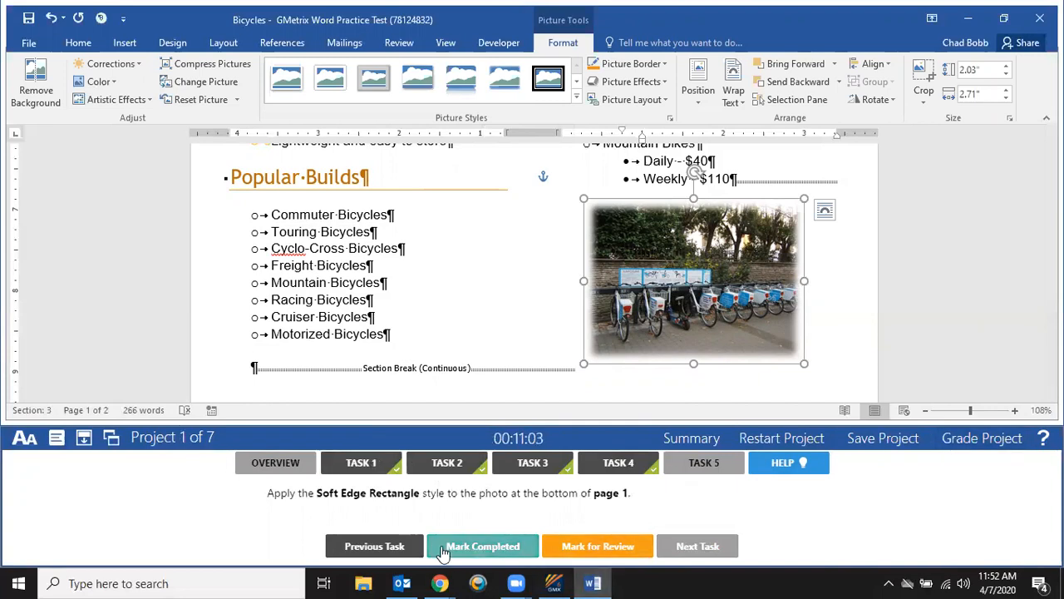
Mark Task 5 as completed, grade the Bicycles project, and continue to Project 2.
left_click(515, 536)
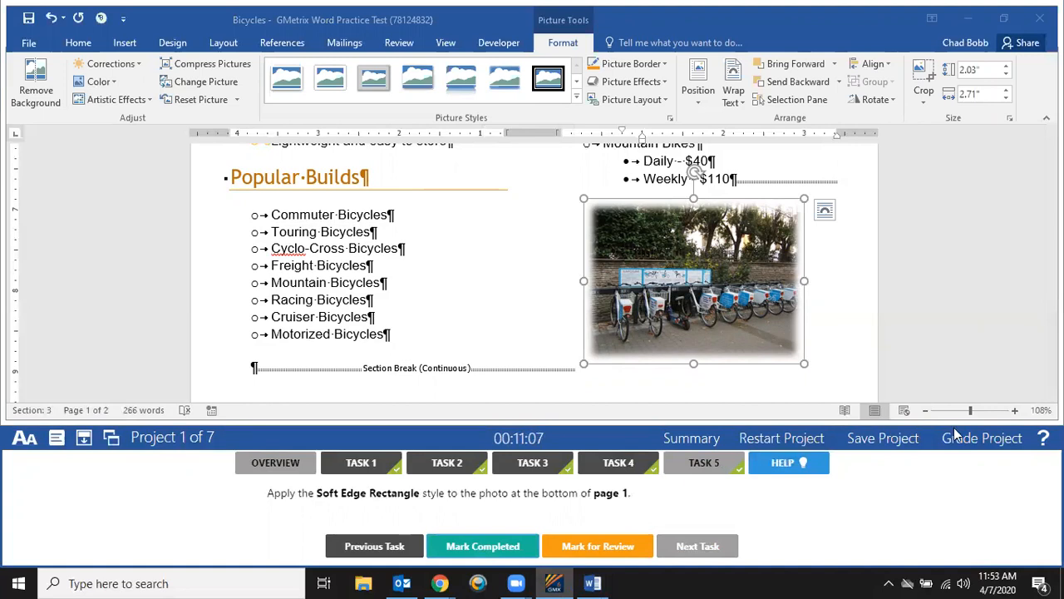
left_click(983, 439)
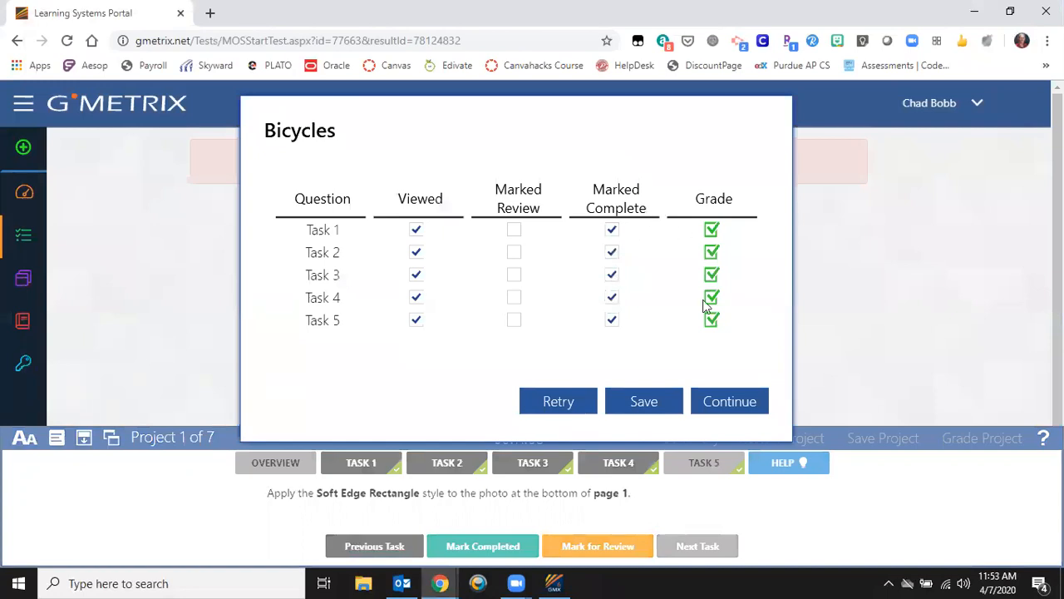
left_click(737, 407)
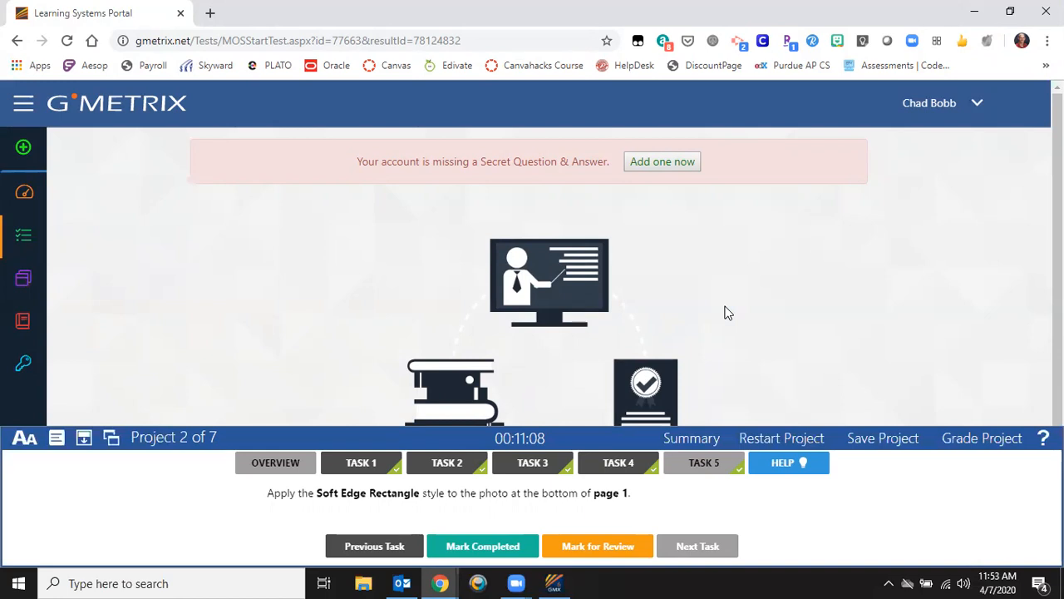
Switch to Word with the Networking document of Project 2 and read the project overview.
left_click(863, 490)
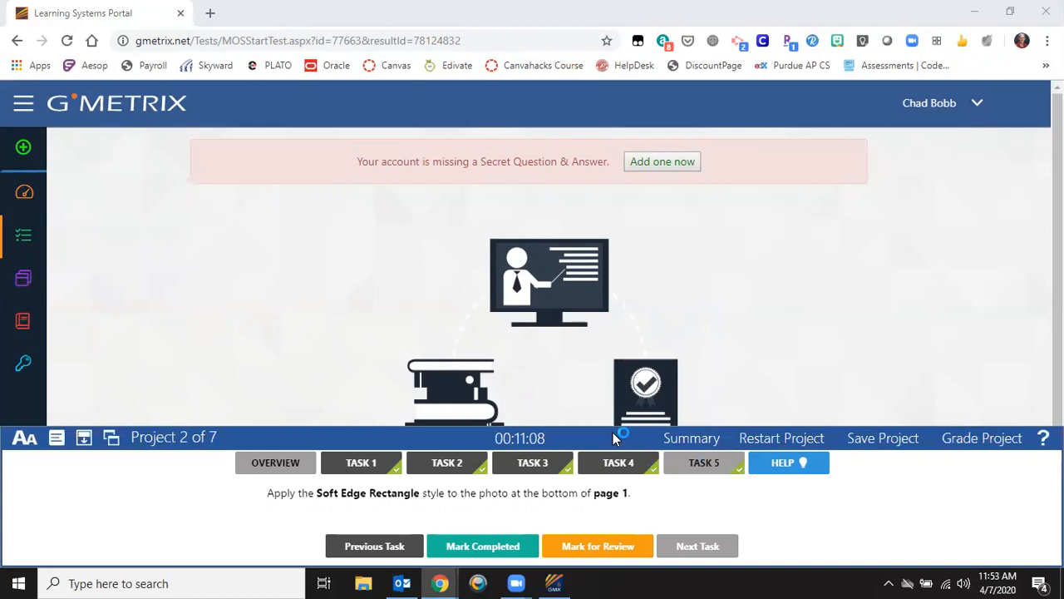
left_click(353, 298)
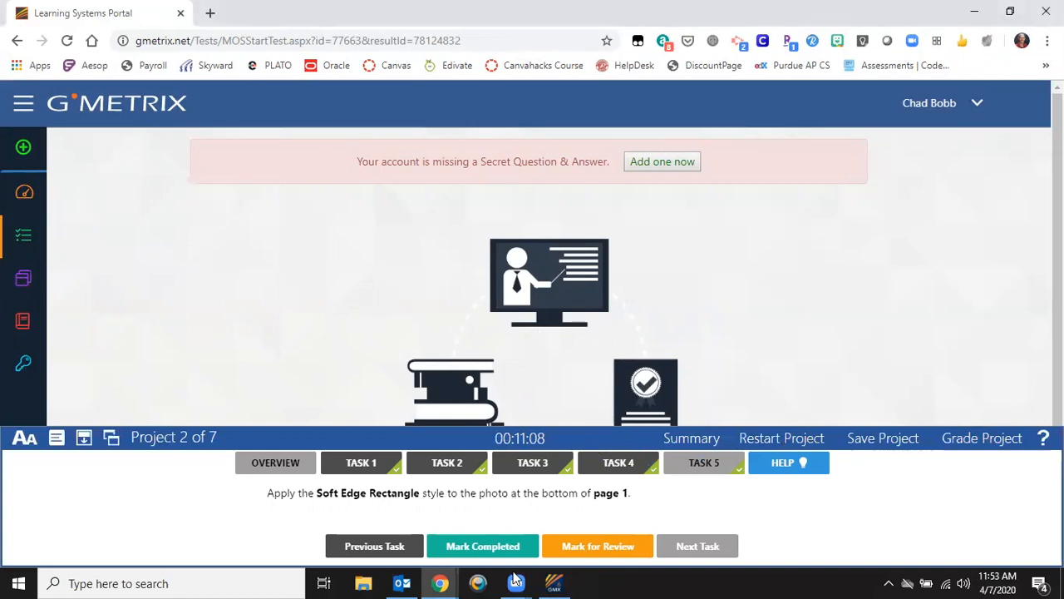
left_click(555, 582)
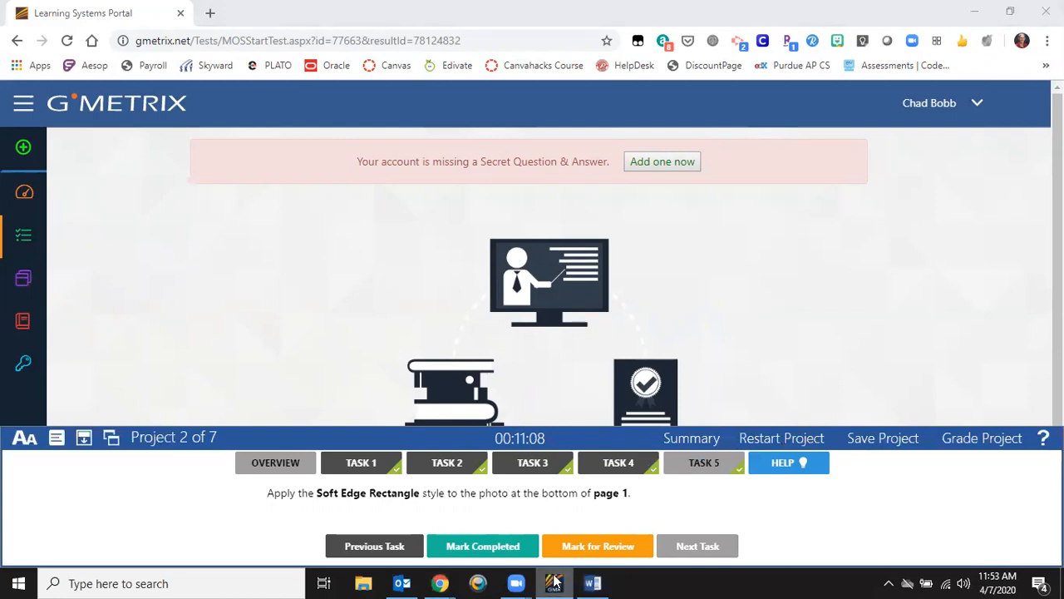
left_click(597, 585)
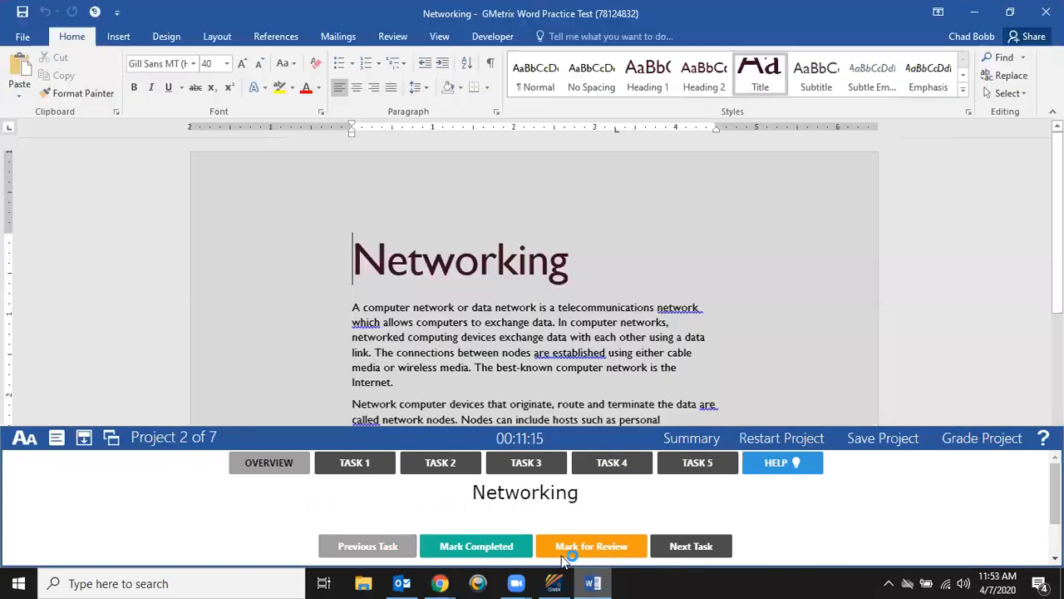
left_click(594, 584)
left_click(592, 584)
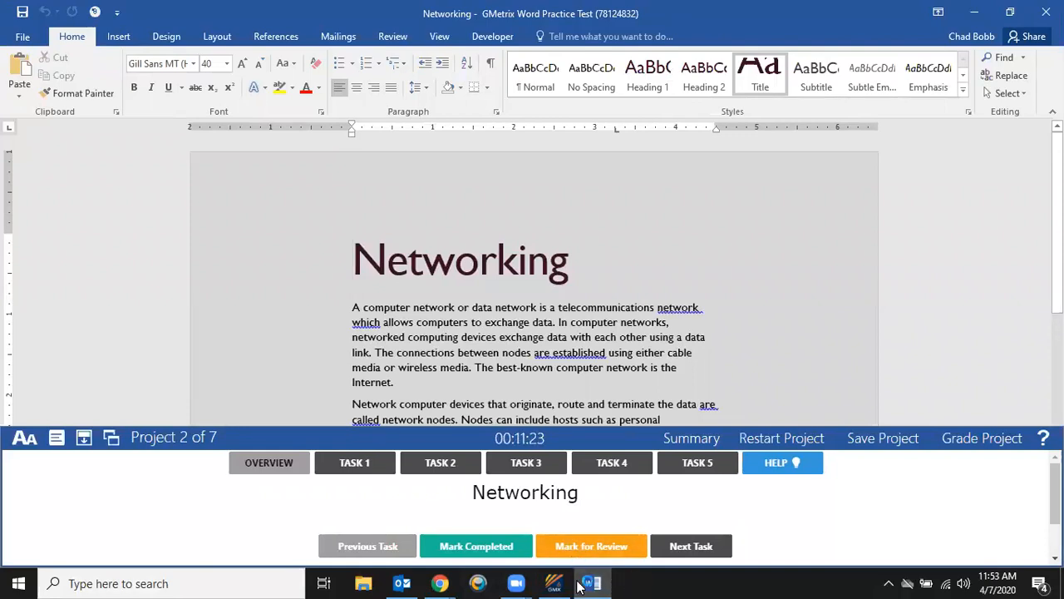
mouse_move(553, 582)
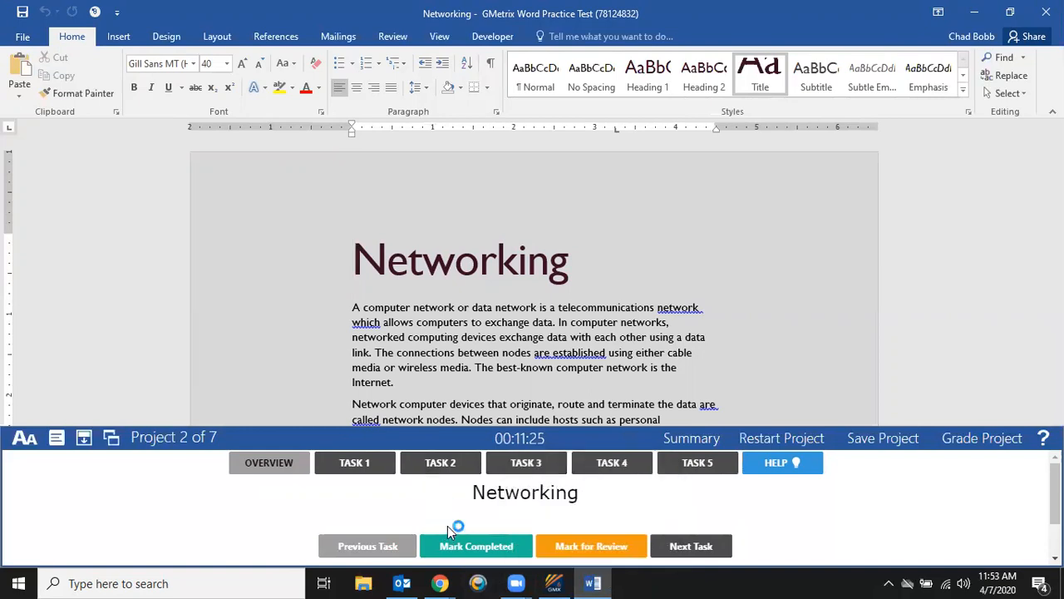
scroll(447, 523, "down", 2)
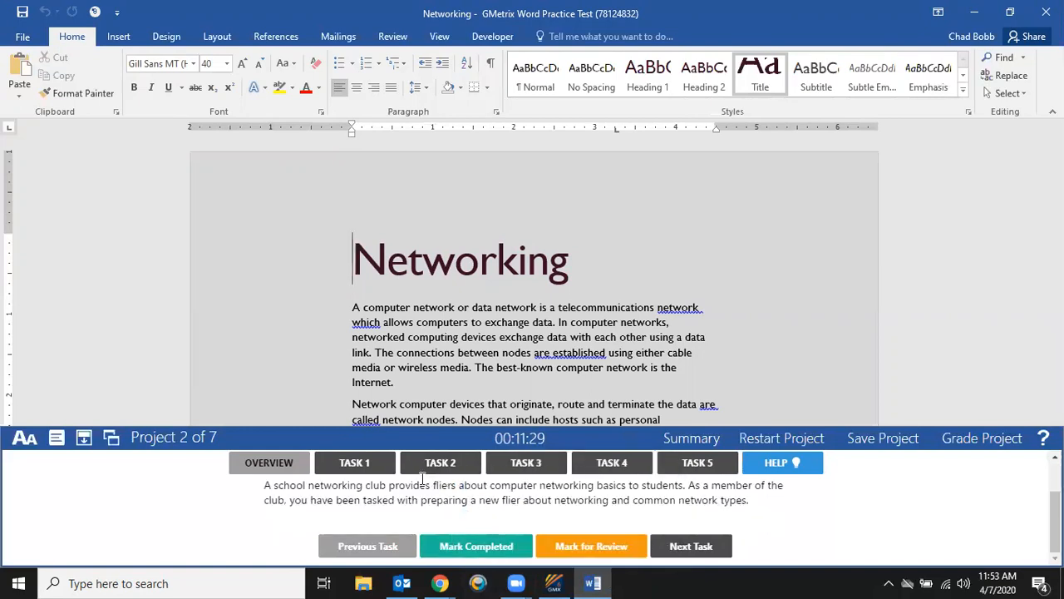
Open the Task 1 instructions and place the cursor on the empty line after the document's last paragraph.
left_click(364, 472)
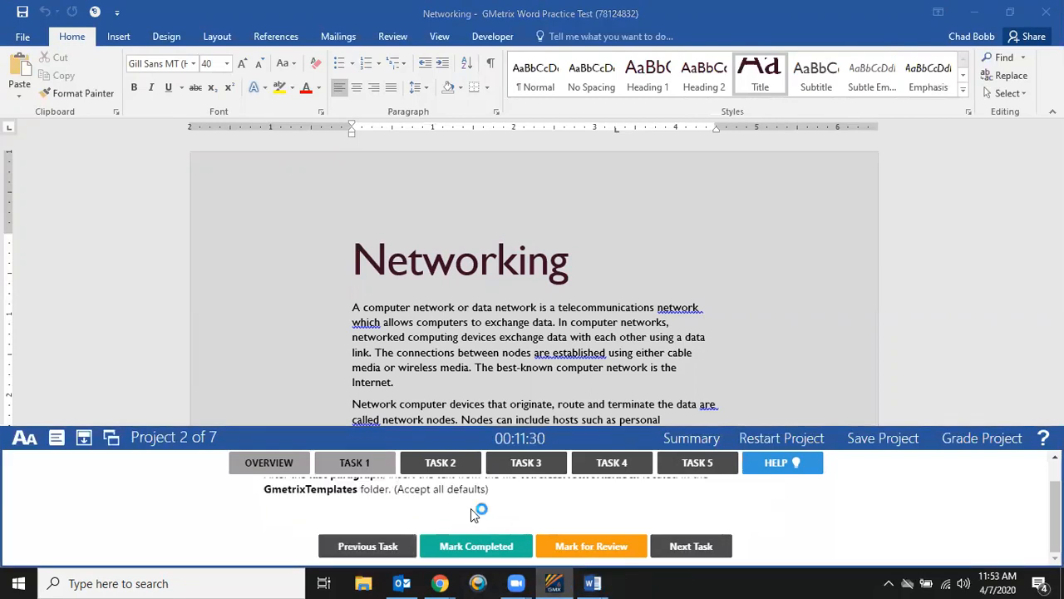
scroll(476, 510, "up", 1)
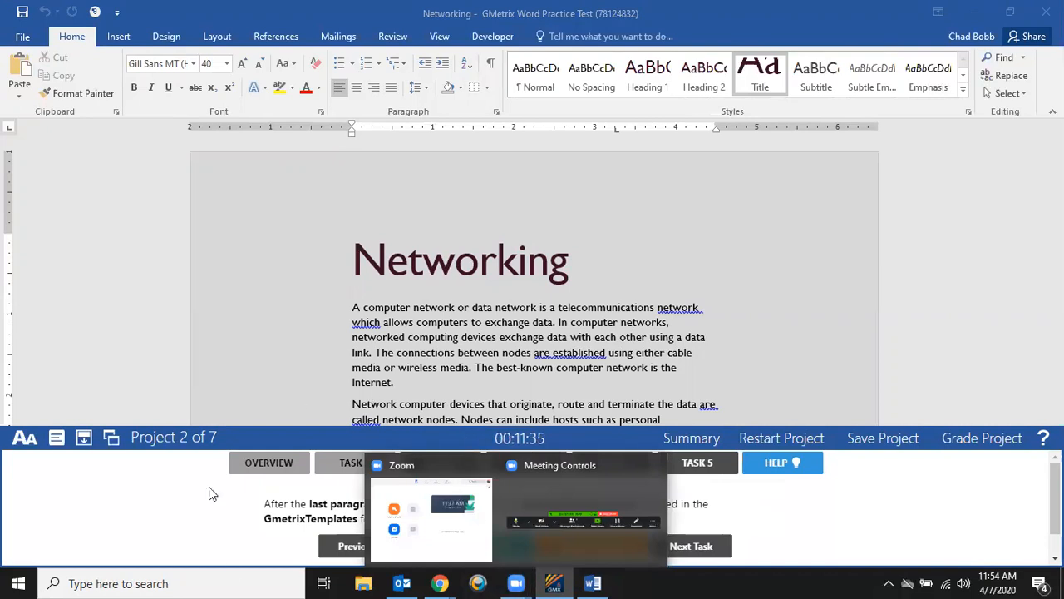
left_click(736, 158)
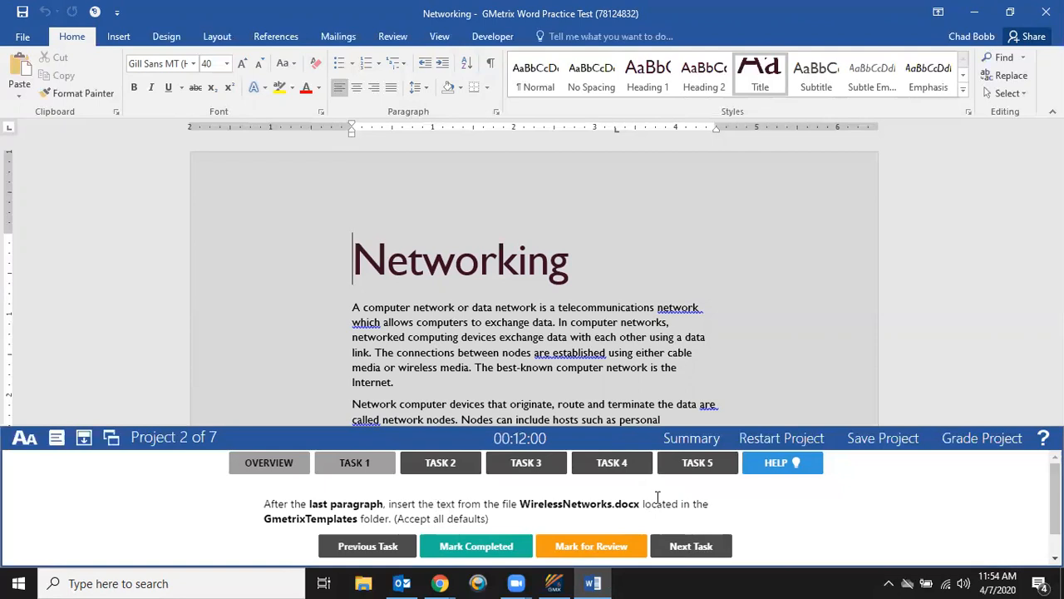
scroll(429, 223, "down", 7)
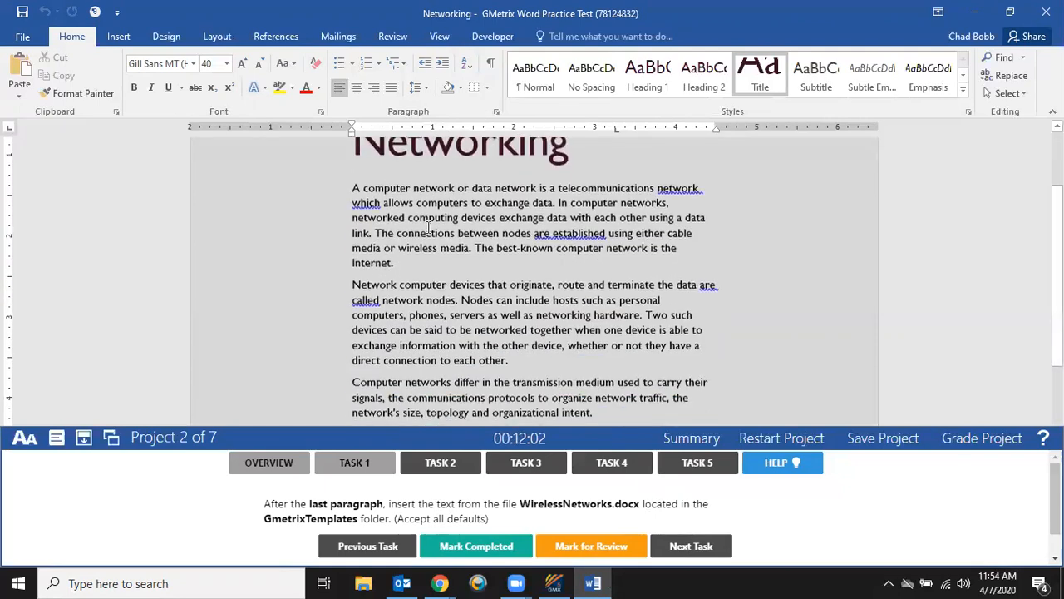
scroll(429, 223, "down", 4)
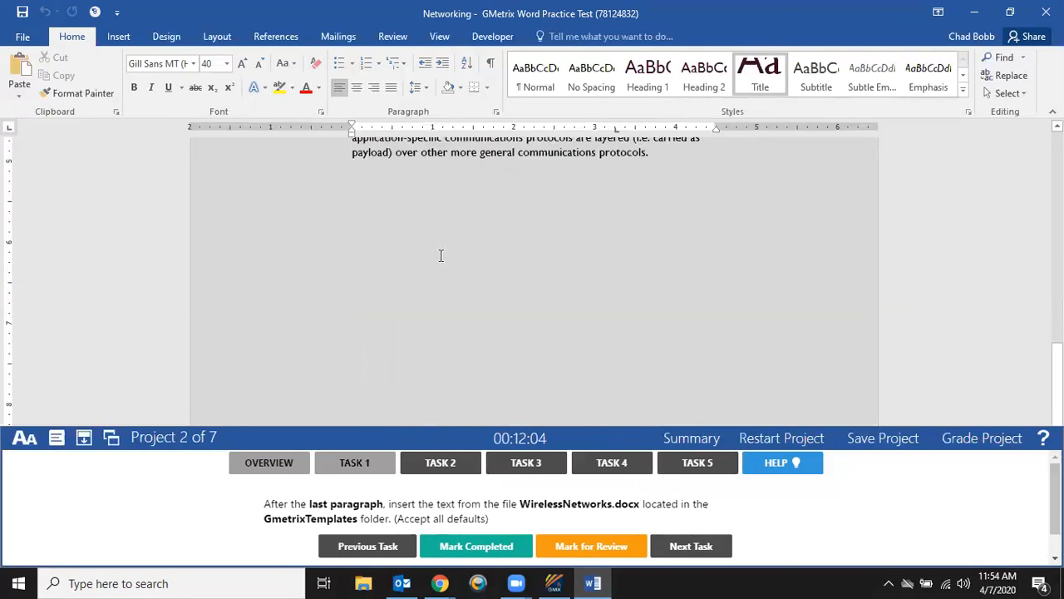
scroll(330, 329, "down", 1)
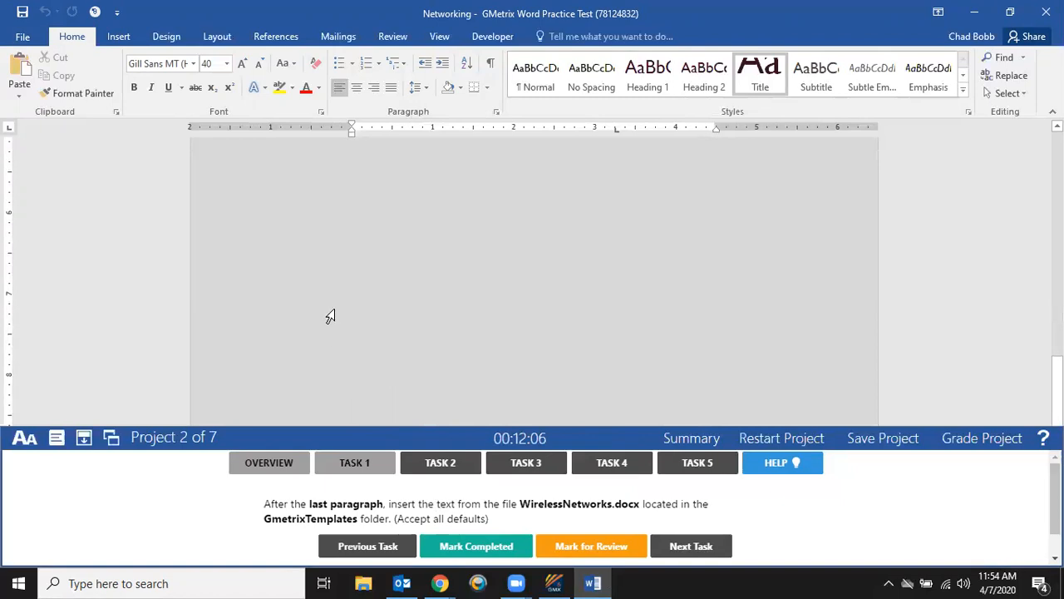
scroll(326, 312, "up", 4)
scroll(667, 310, "down", 2)
left_click(708, 272)
scroll(709, 273, "down", 1)
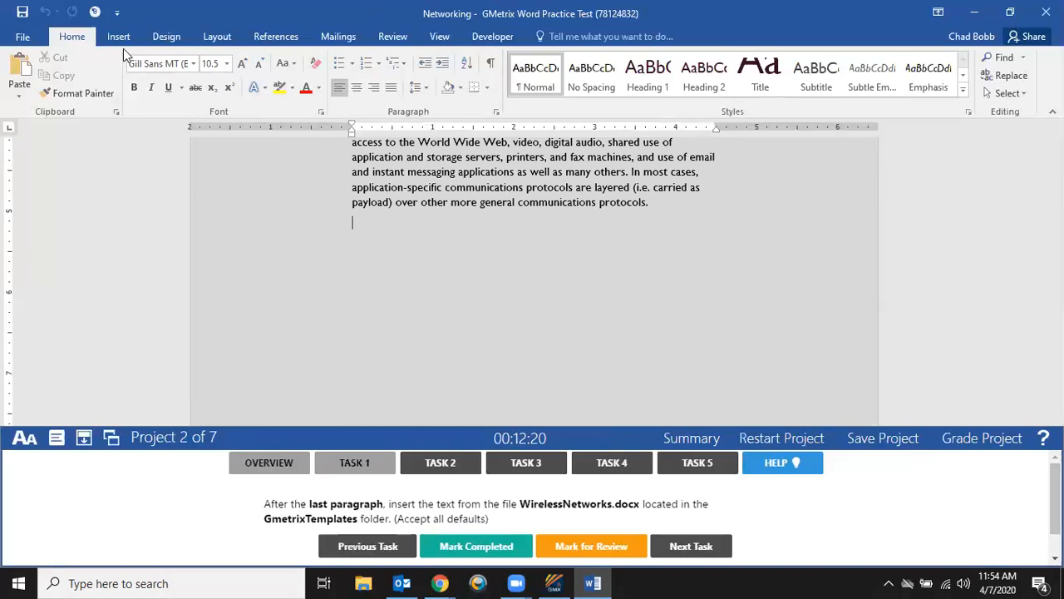
Insert the text from the WirelessNetworks file in the Word16 folder at the cursor.
left_click(116, 12)
key("Escape")
left_click(120, 35)
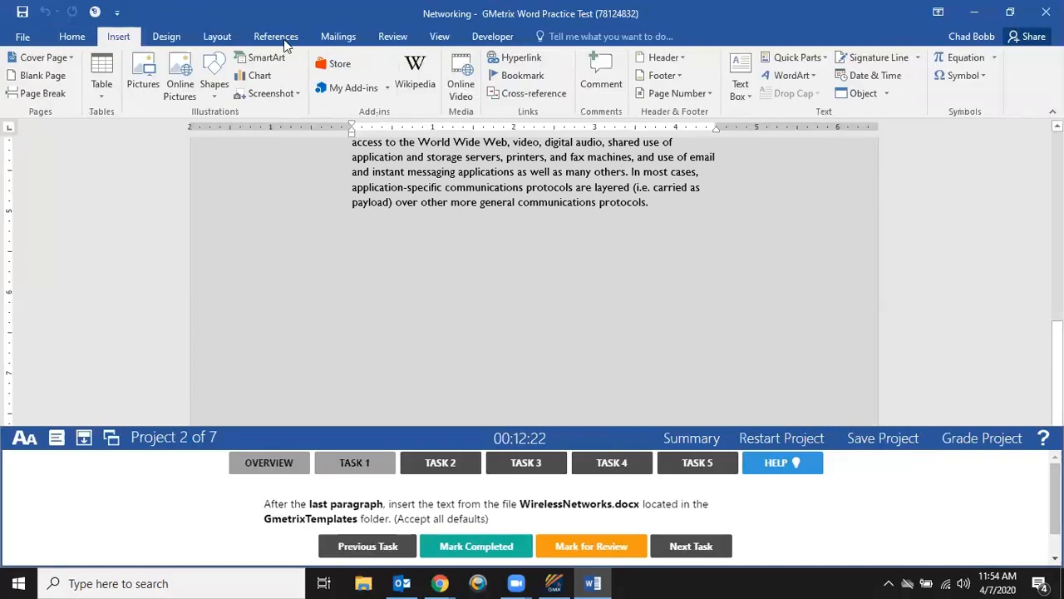
left_click(890, 95)
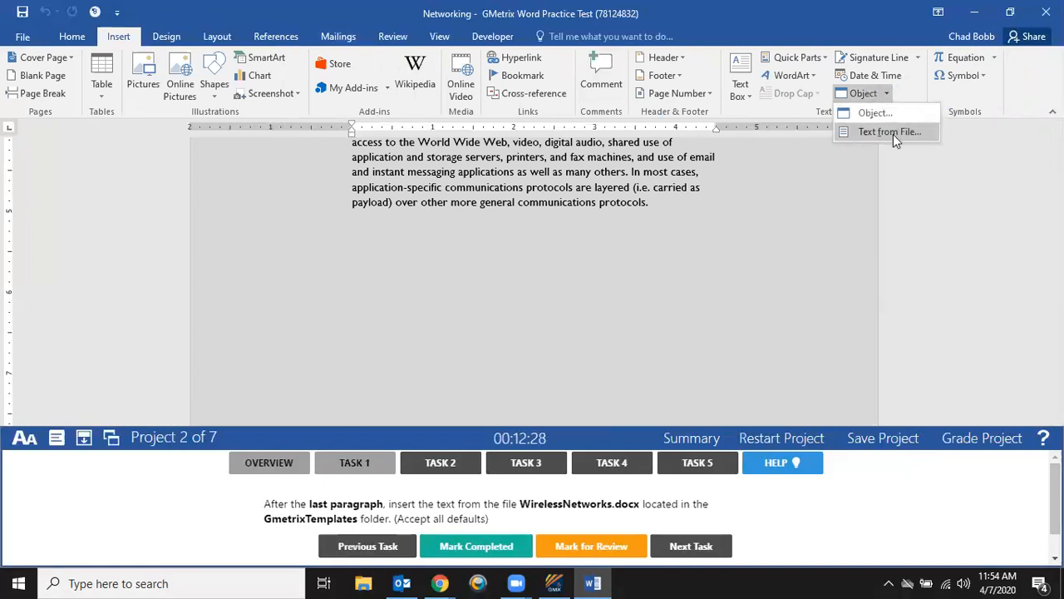
left_click(892, 134)
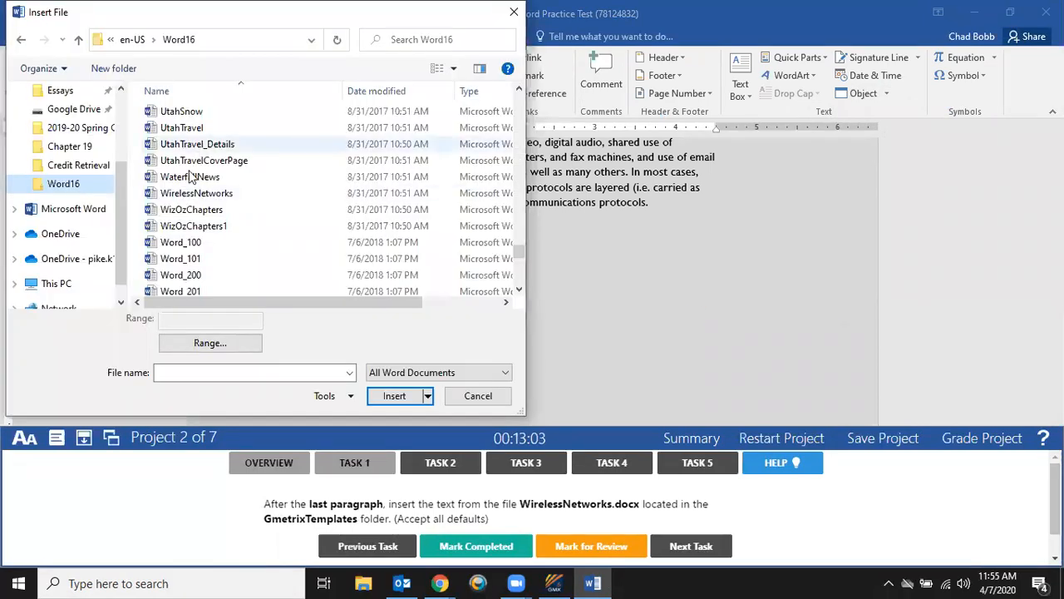
left_click(208, 196)
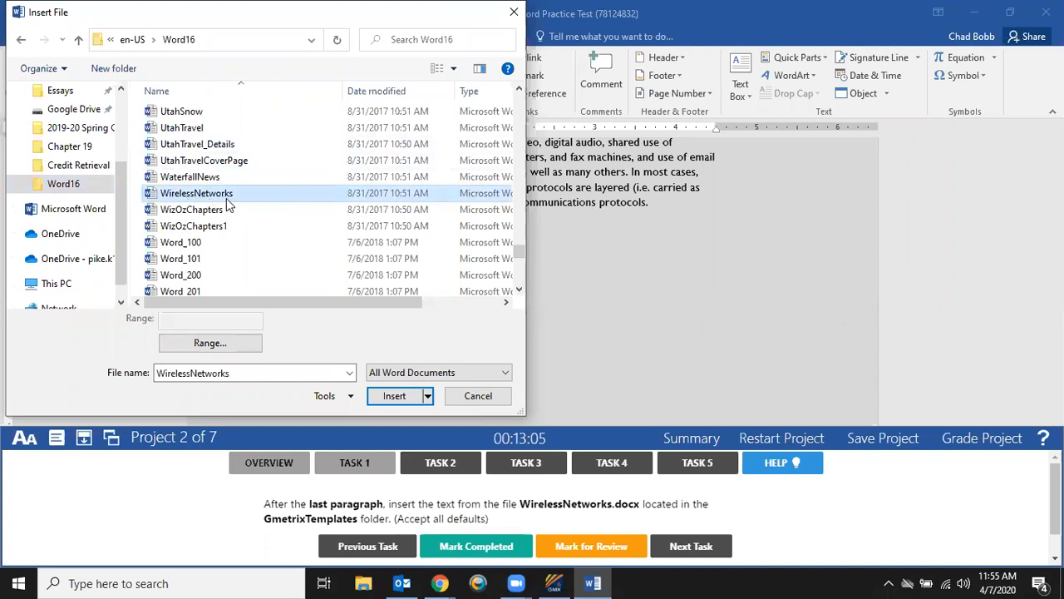
double_click(233, 196)
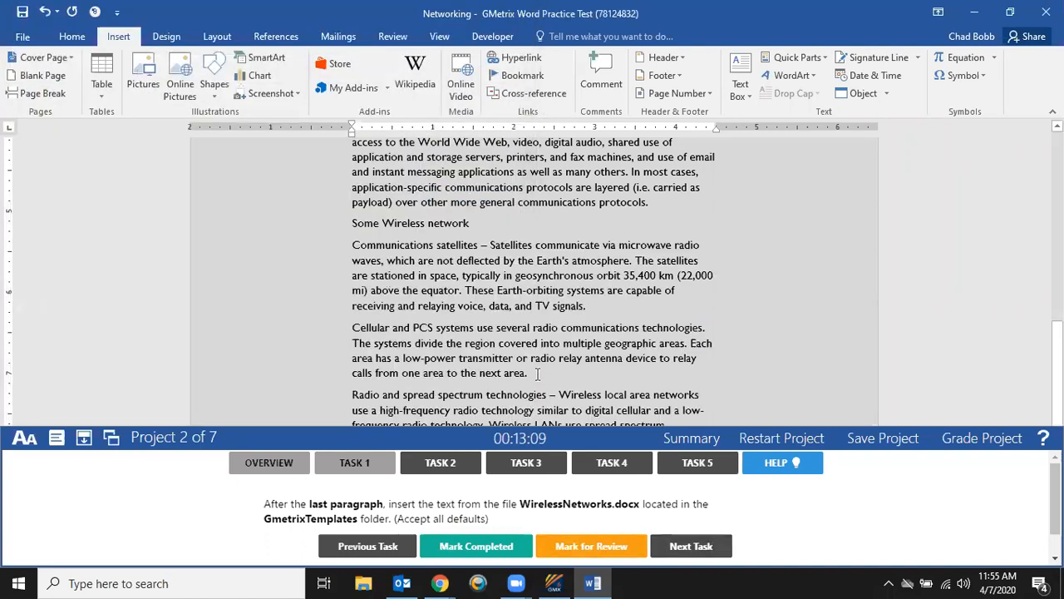
Check the inserted wireless network text, mark Task 1 as completed and continue to Task 2.
scroll(537, 373, "down", 2)
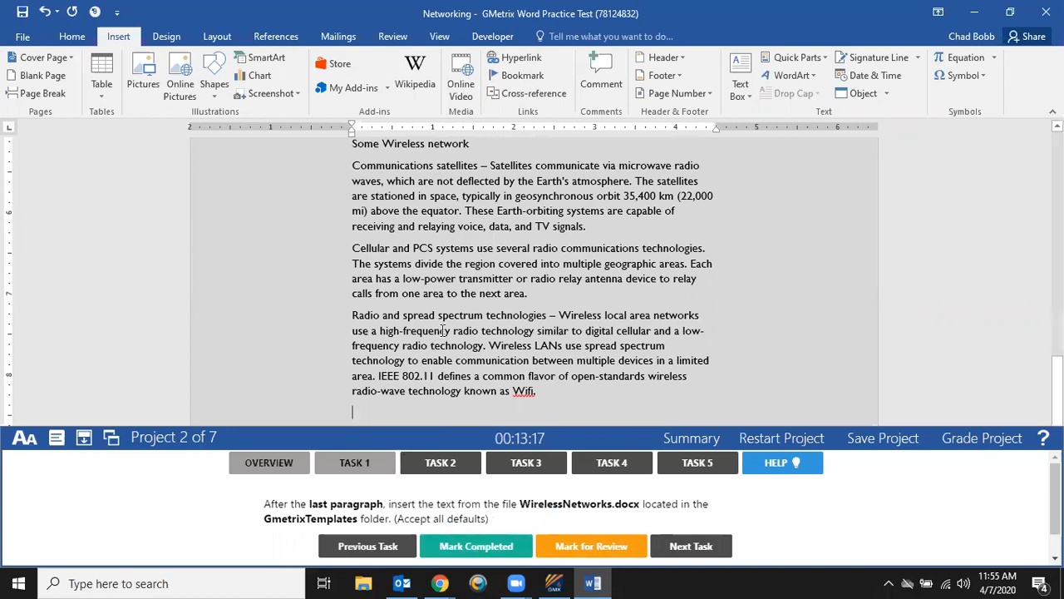
scroll(443, 330, "up", 4)
scroll(444, 320, "down", 4)
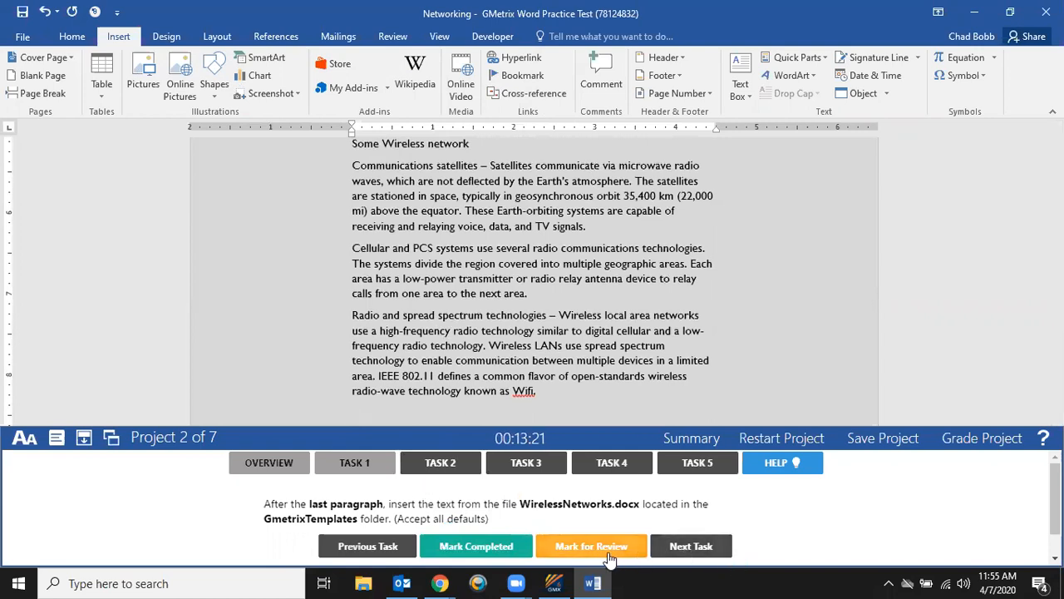
left_click(682, 546)
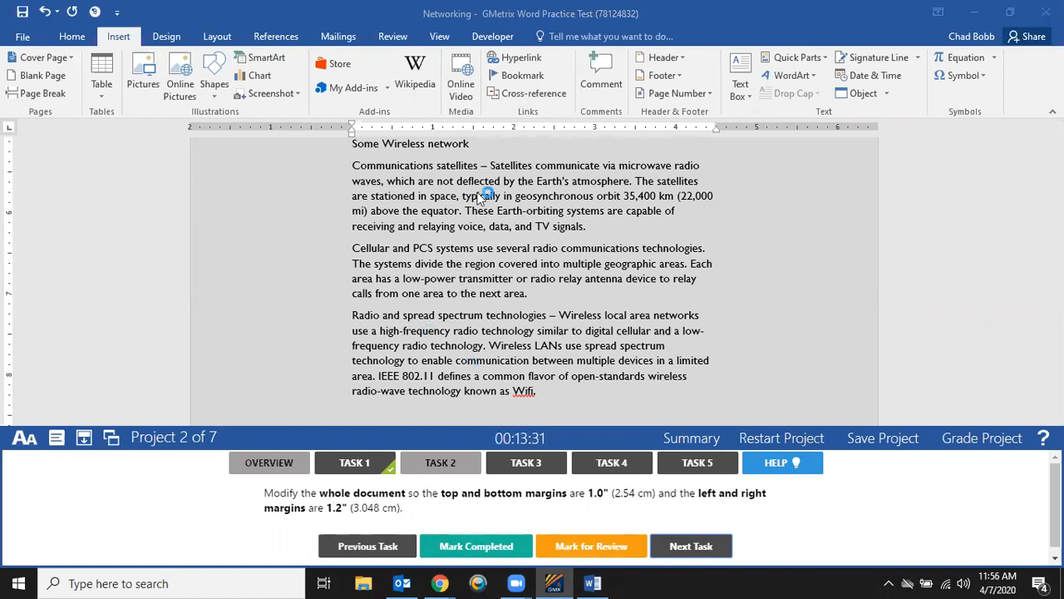
Read the required margins in Task 2 and enter custom left and right page margins of 1.2".
double_click(606, 494)
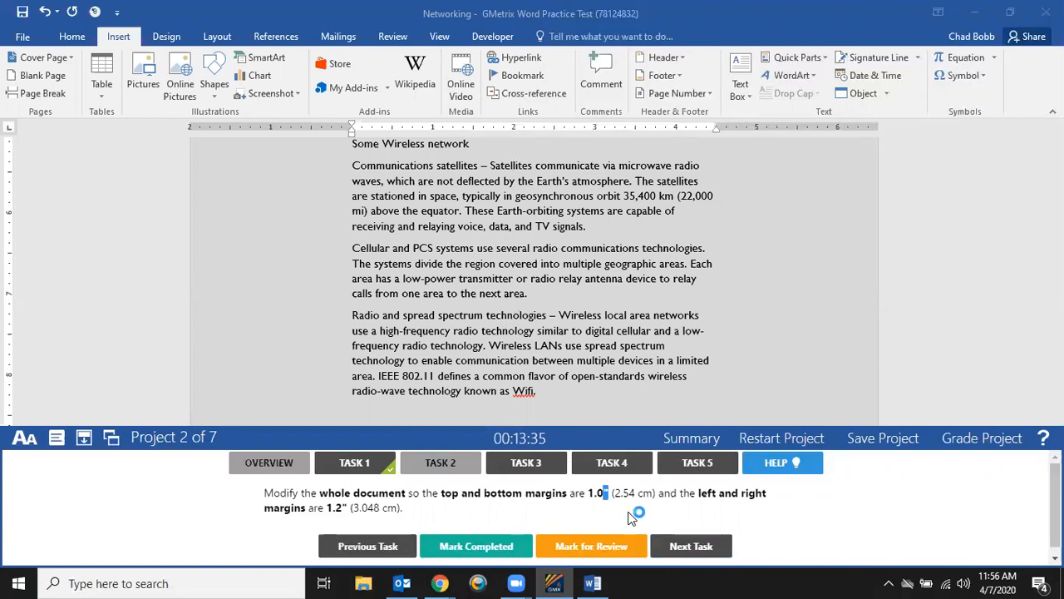
left_click_drag(600, 492, 616, 497)
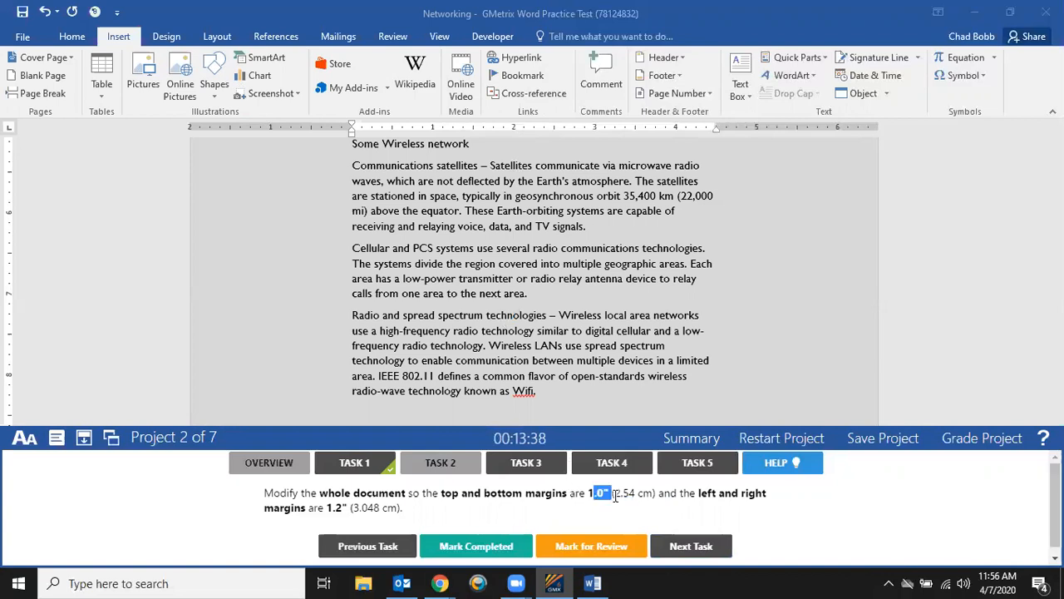
left_click(540, 257)
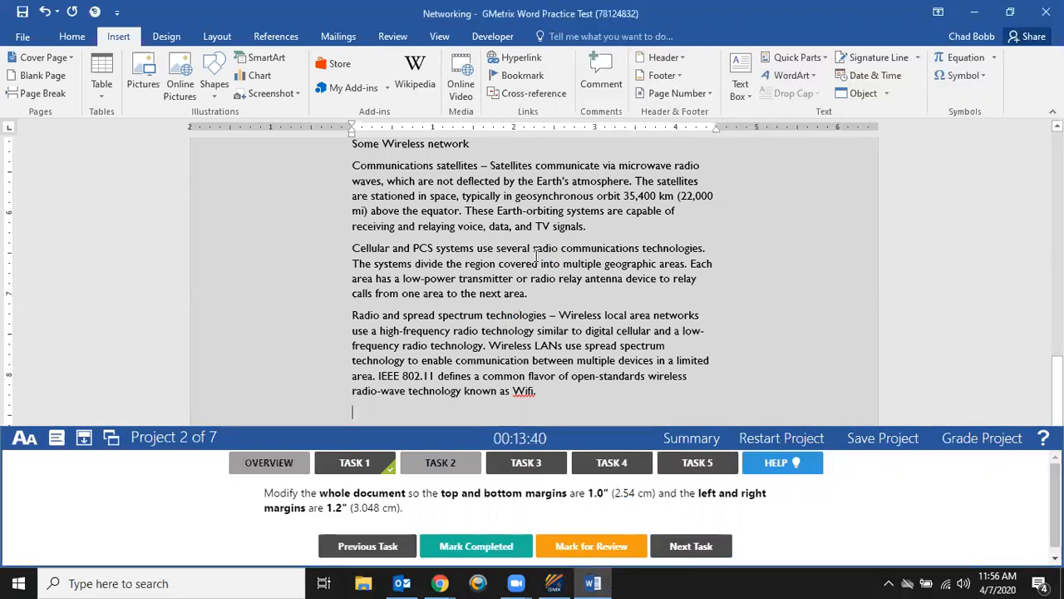
left_click(213, 37)
left_click(23, 83)
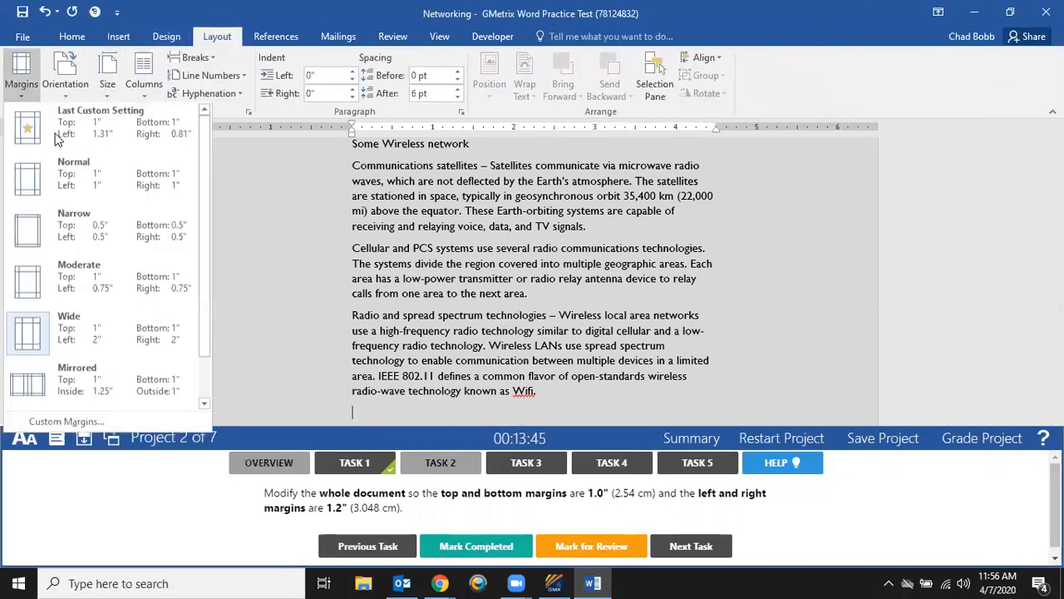
left_click(120, 424)
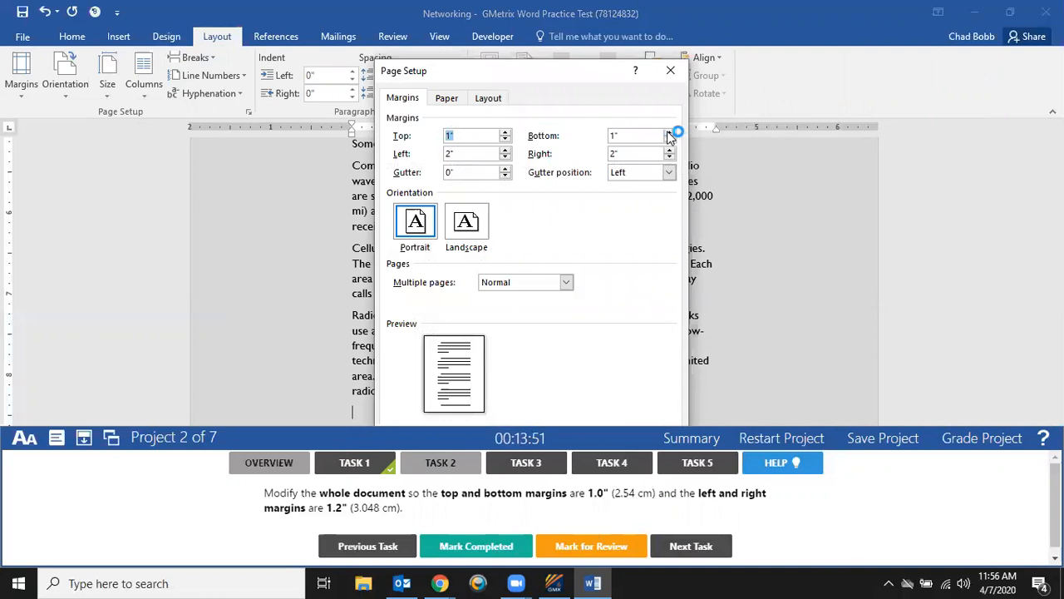
left_click(448, 153)
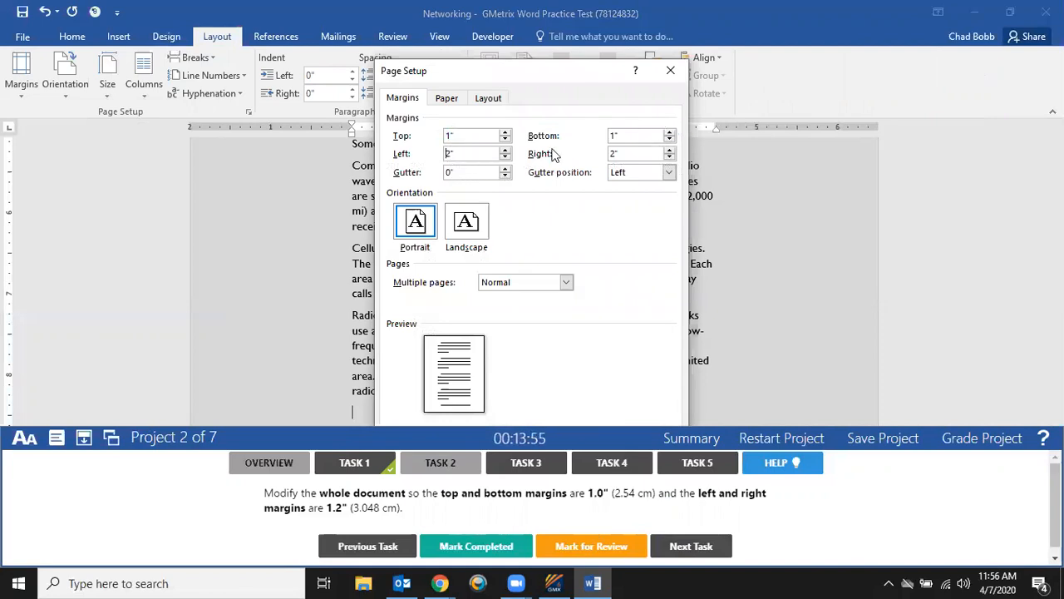
type("1.")
left_click(613, 154)
type("1")
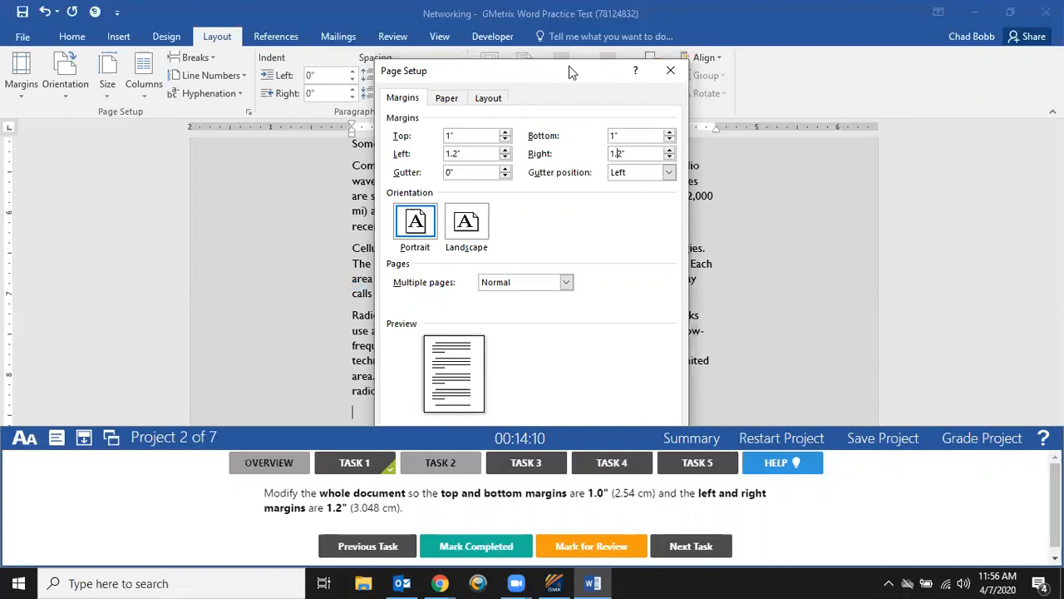
Try the Dock Top and Un-Dock Window layouts for the test panel and return it to Dock Bottom.
left_click_drag(570, 73, 572, 127)
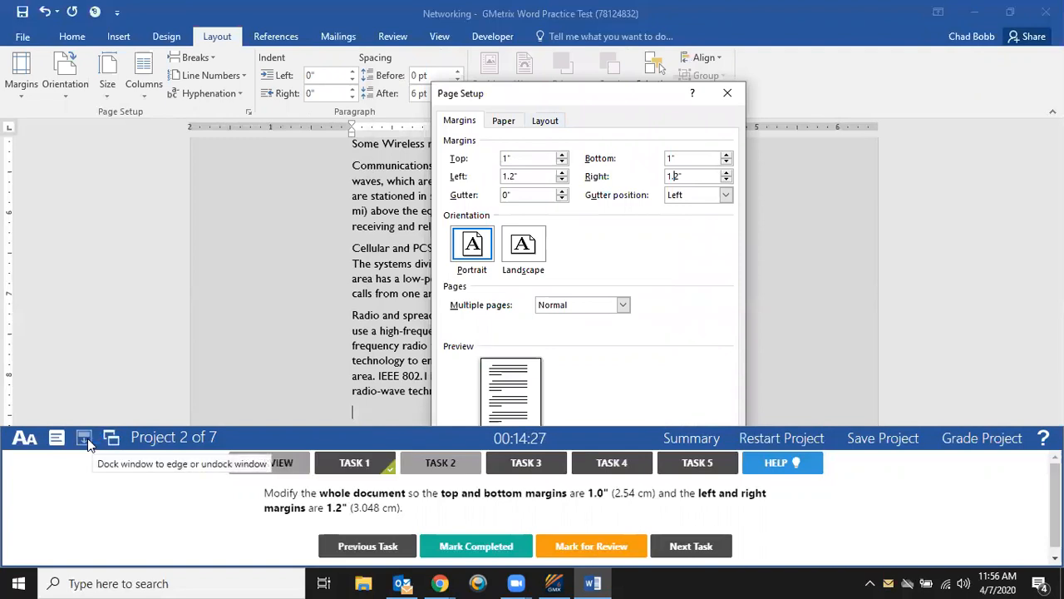
left_click(85, 438)
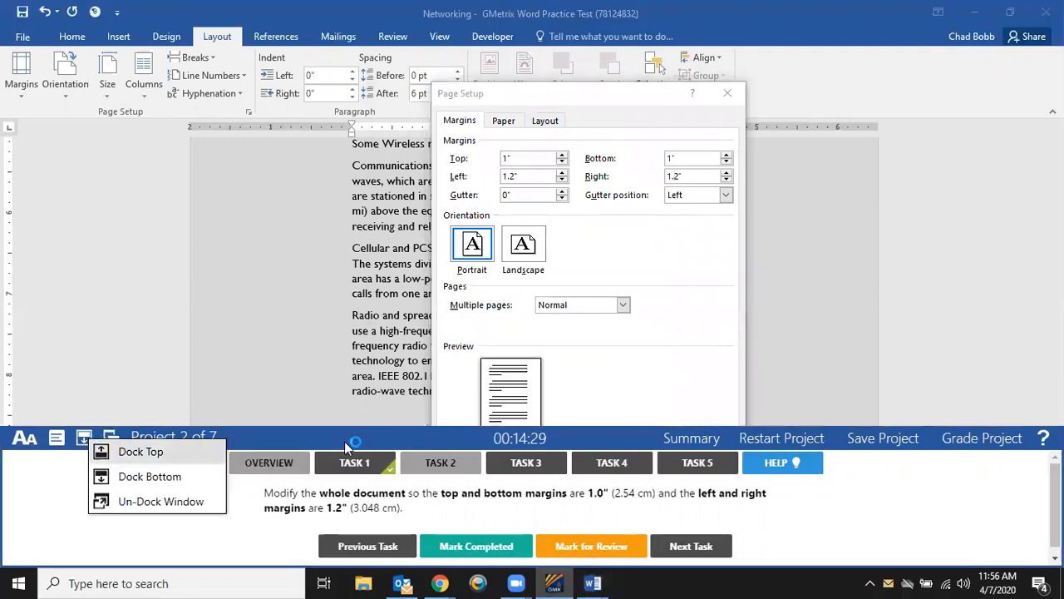
left_click(174, 450)
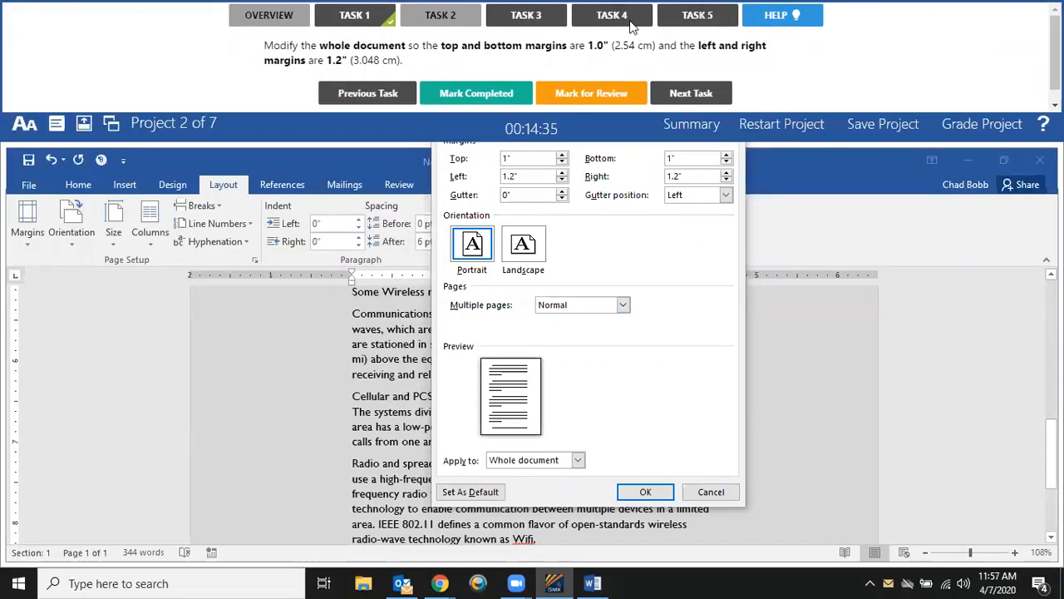
left_click(83, 124)
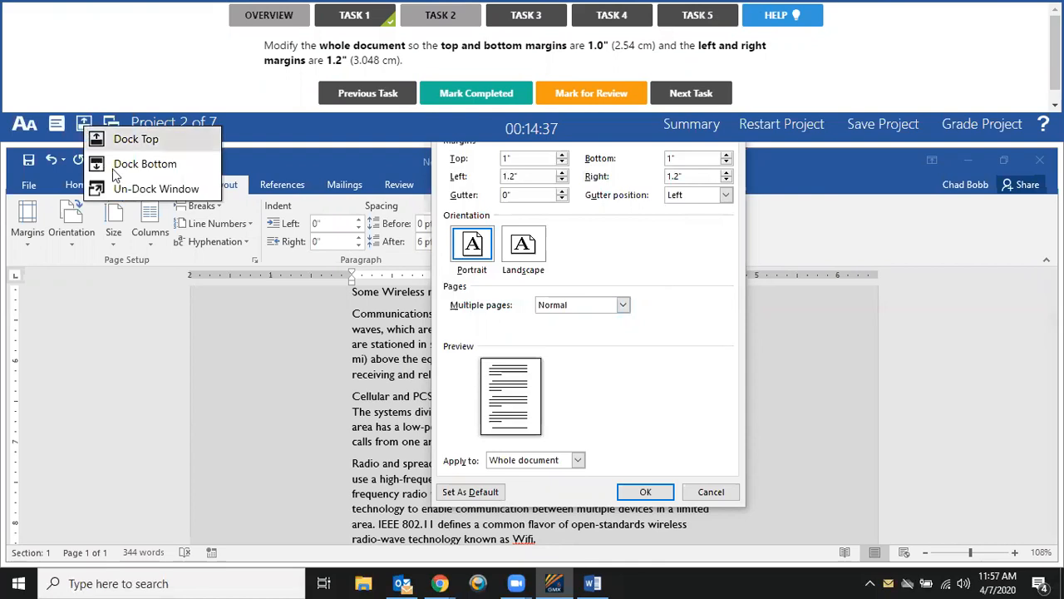
left_click(118, 191)
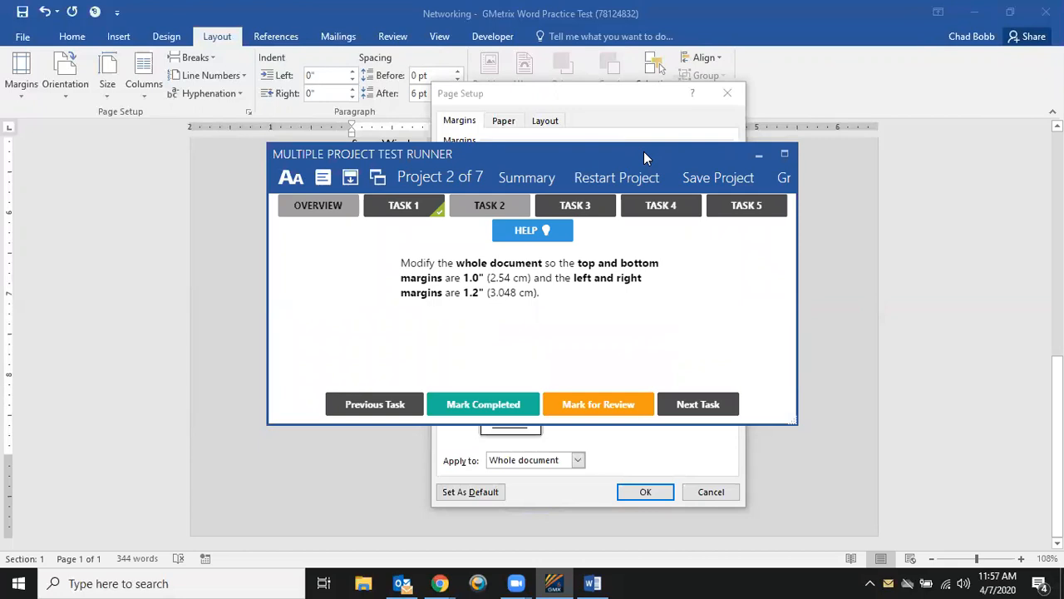
left_click_drag(644, 151, 397, 231)
left_click(123, 259)
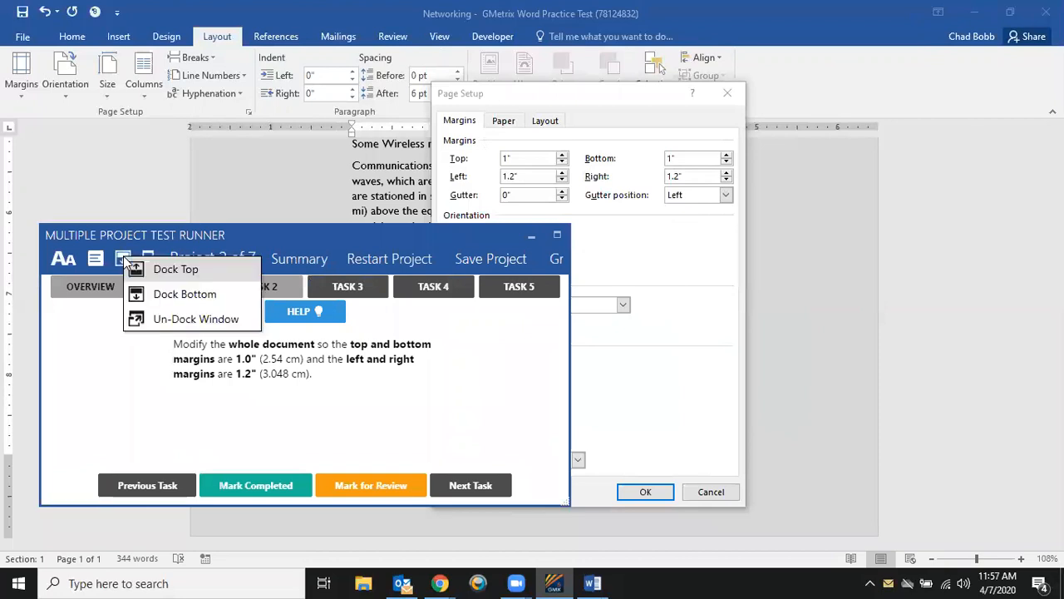
left_click(166, 294)
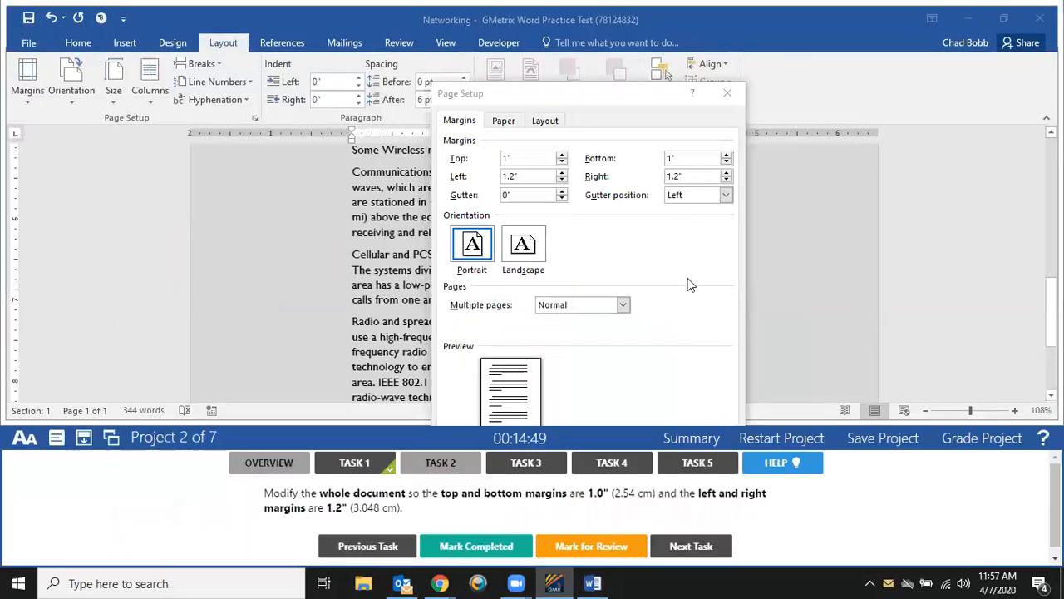
Apply the custom margins to the whole document, mark Task 2 as completed and continue to Task 3.
left_click_drag(607, 97, 535, 21)
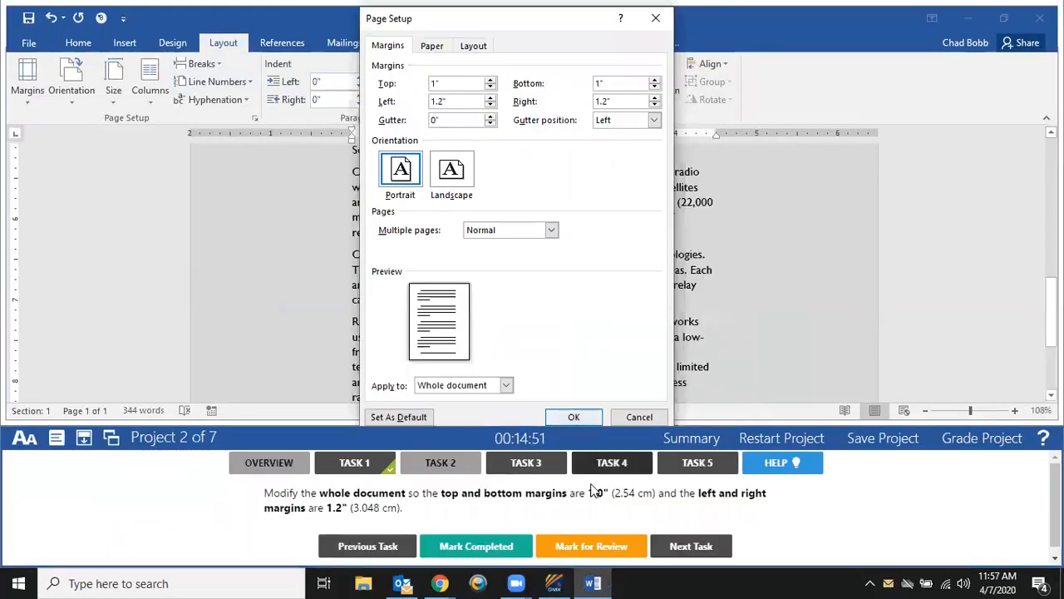
left_click(574, 418)
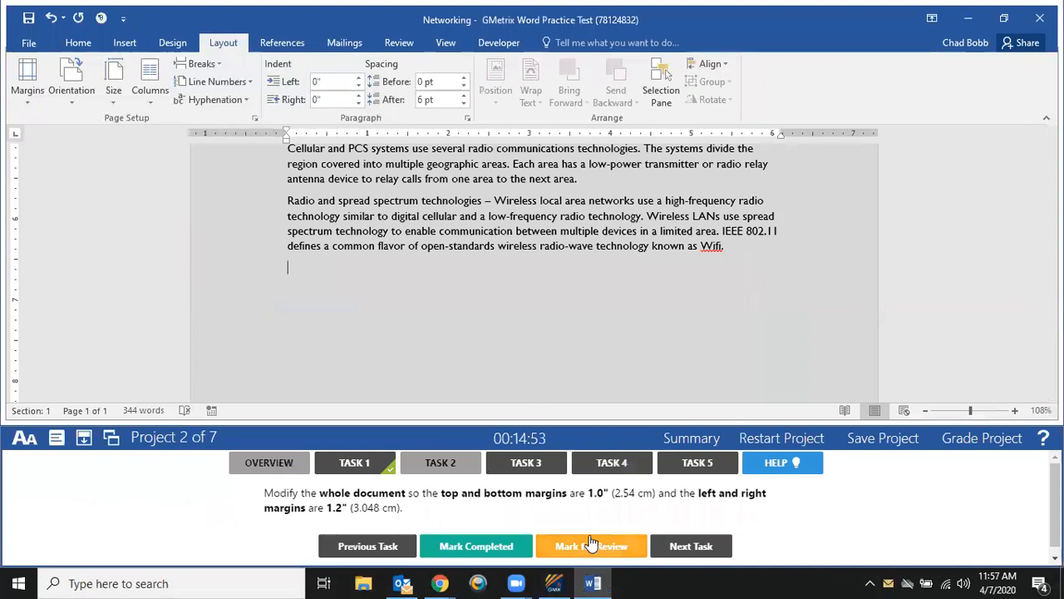
left_click(480, 550)
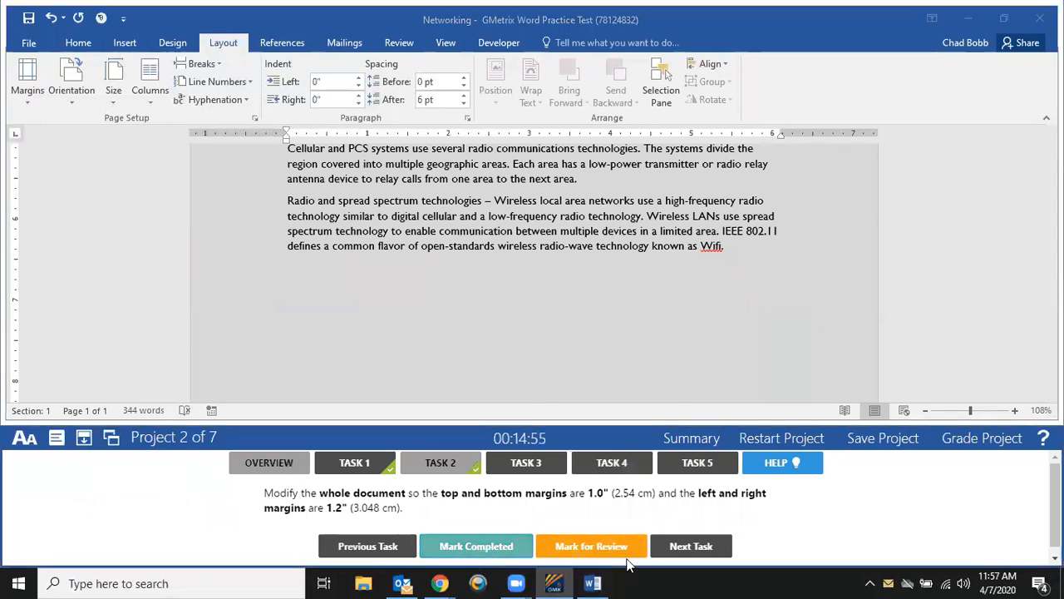
left_click(690, 547)
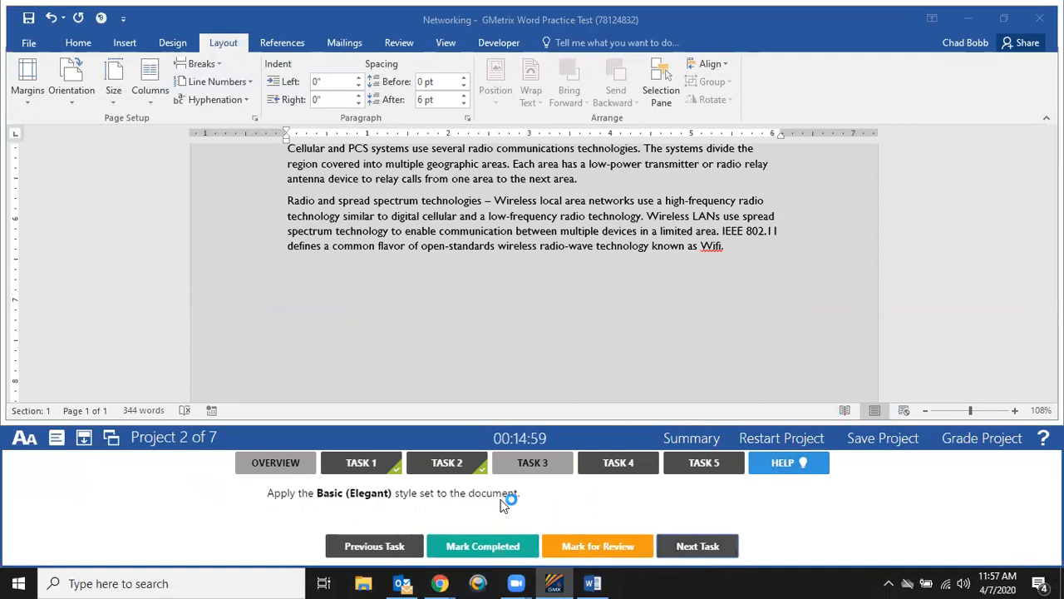
Apply the built-in Basic (Elegant) style set to the Networking document.
left_click(432, 268)
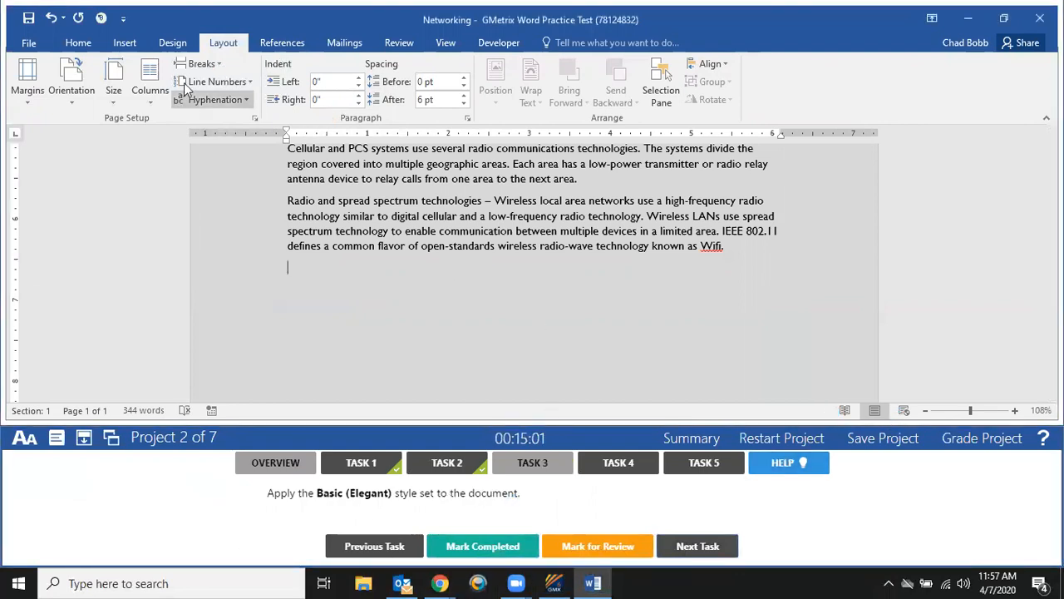
left_click(178, 43)
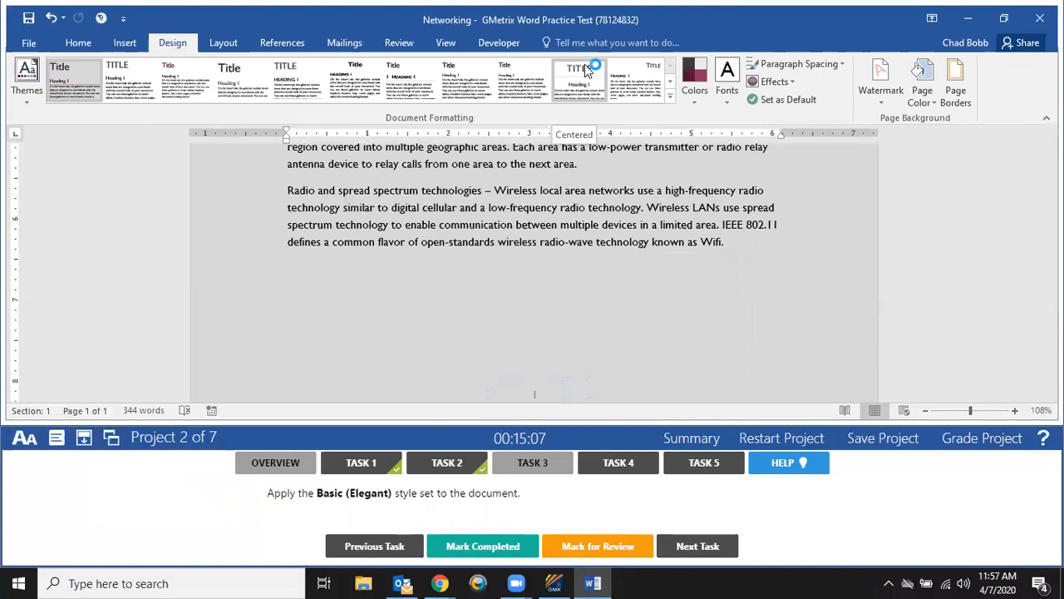
left_click(670, 100)
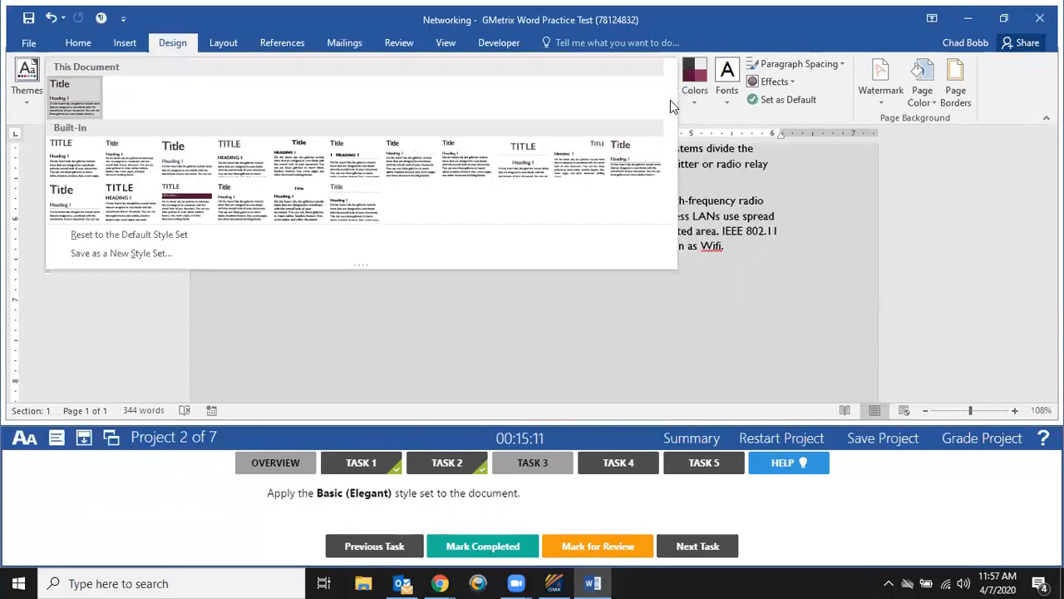
left_click(25, 104)
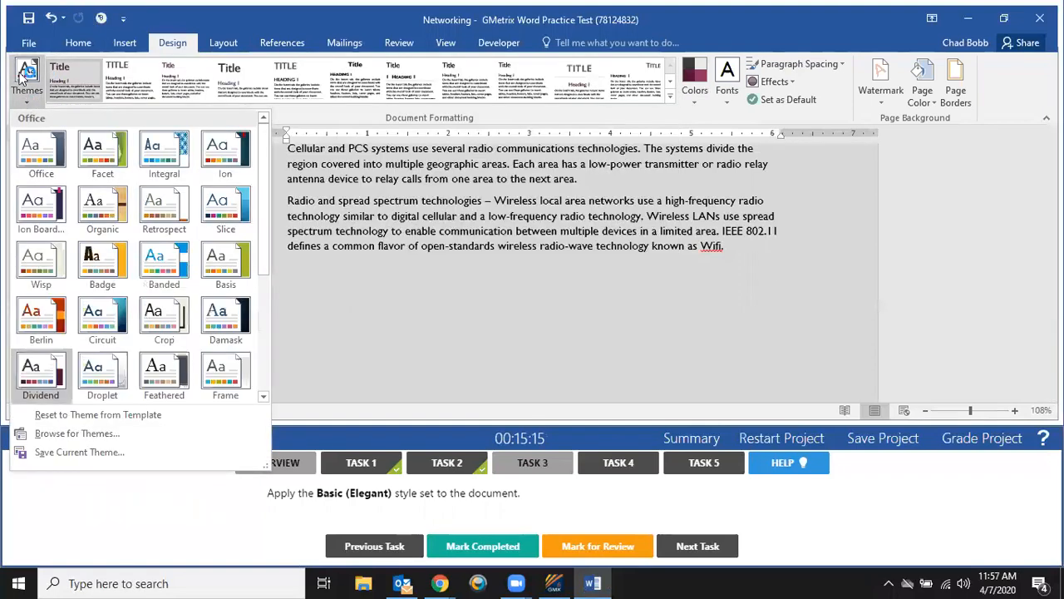
left_click(366, 321)
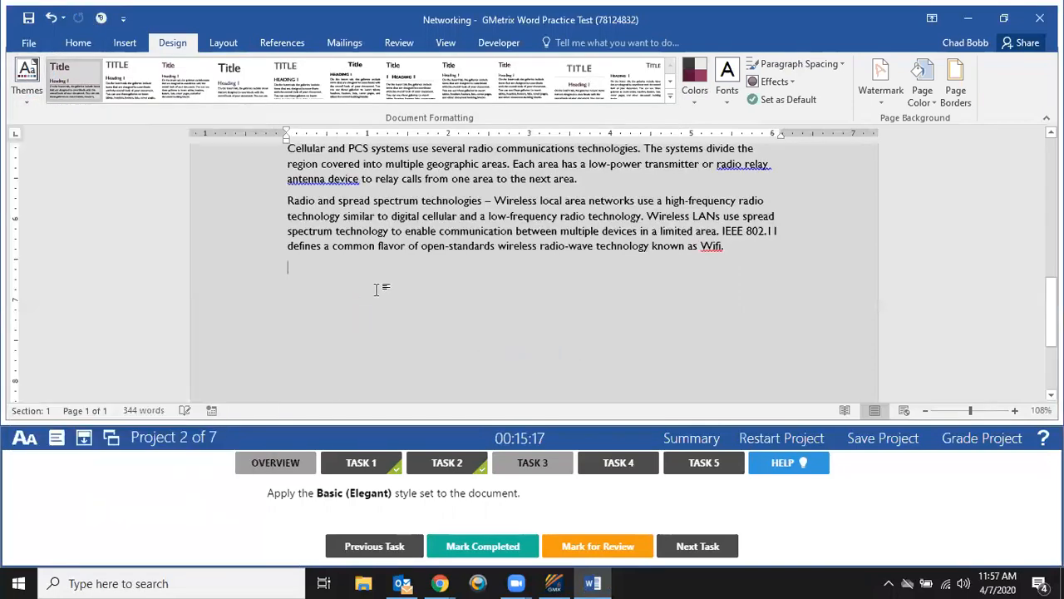
left_click(670, 97)
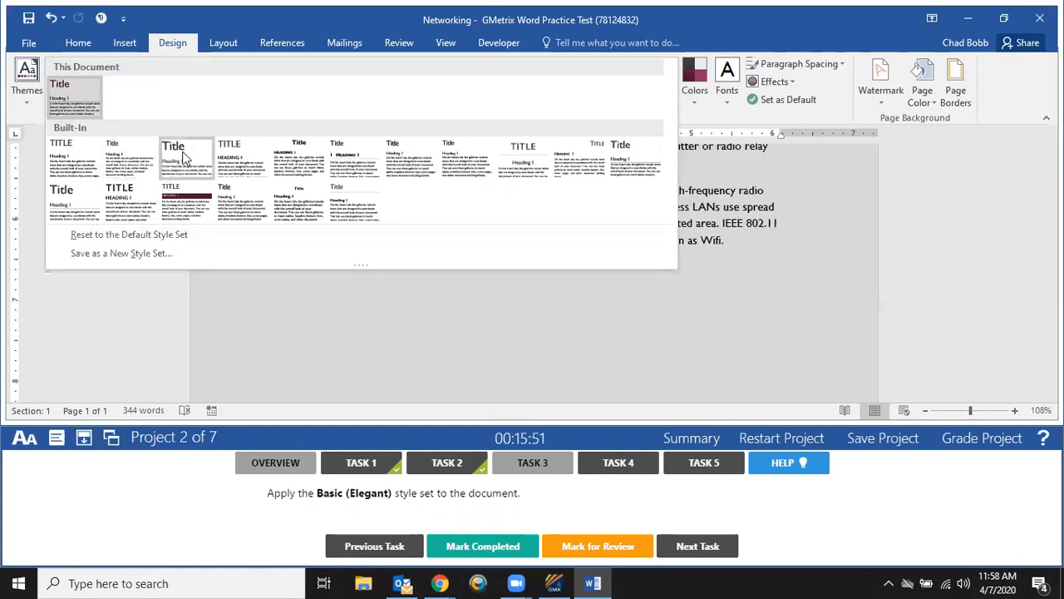
left_click(90, 160)
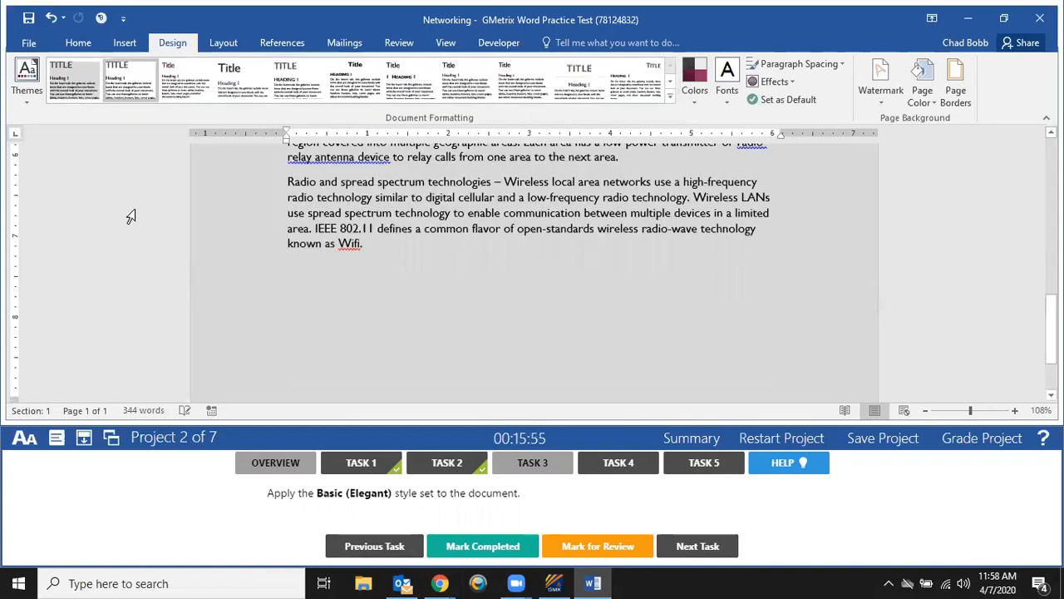
scroll(131, 216, "up", 3)
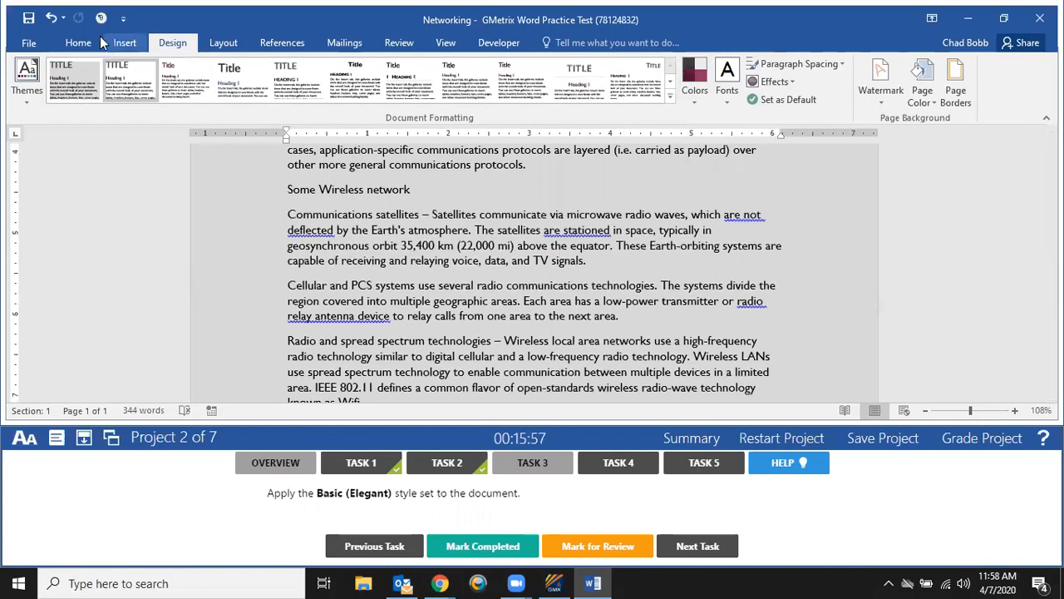
View the full gallery of text styles and close it without choosing one.
left_click(98, 42)
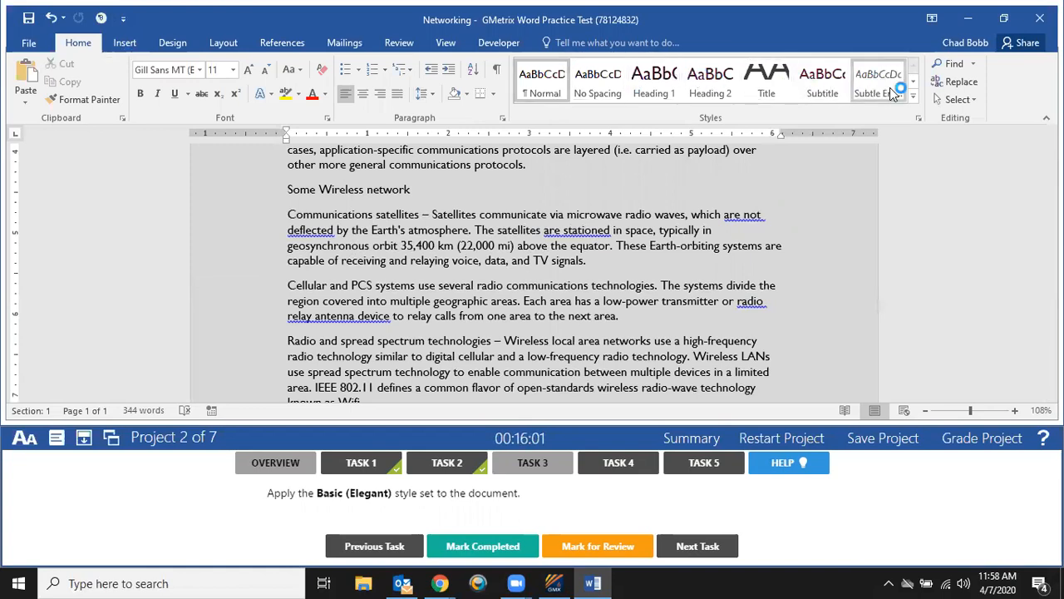
left_click(913, 95)
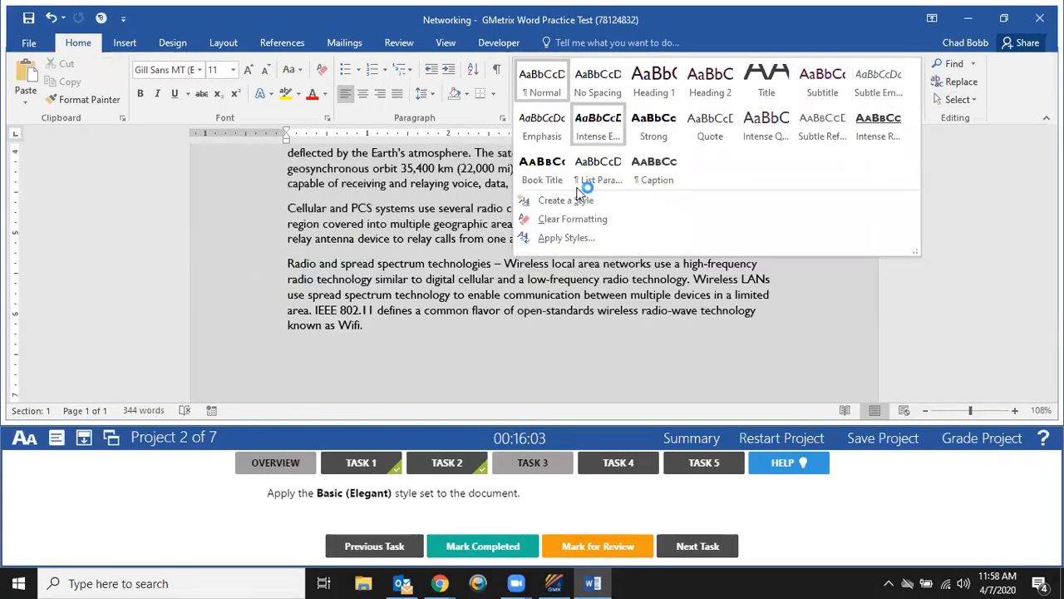
left_click(288, 292)
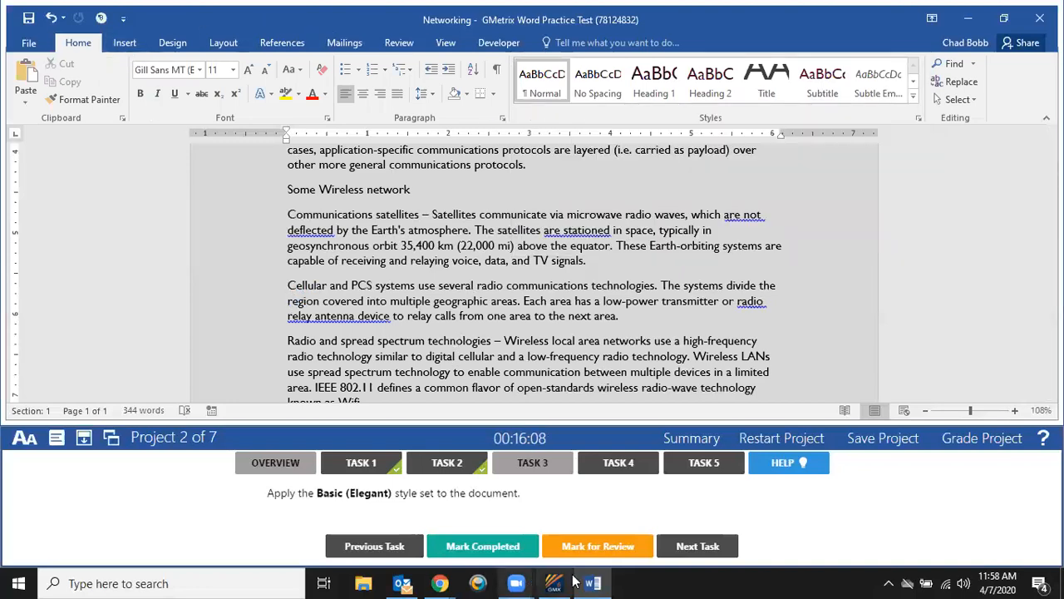
Mark Task 3 as completed and continue to Task 4.
left_click(474, 557)
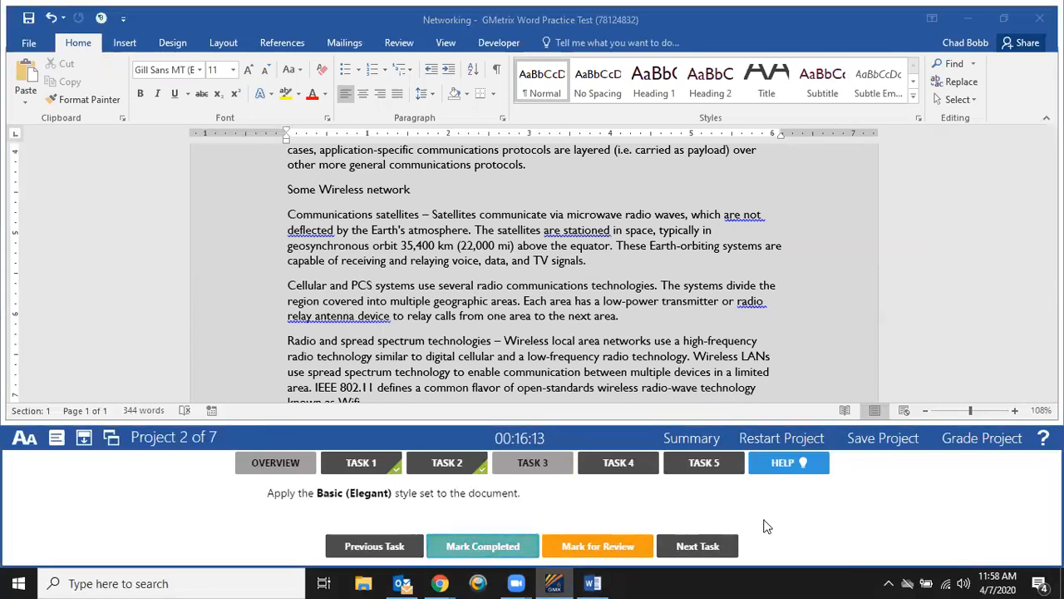
left_click(694, 549)
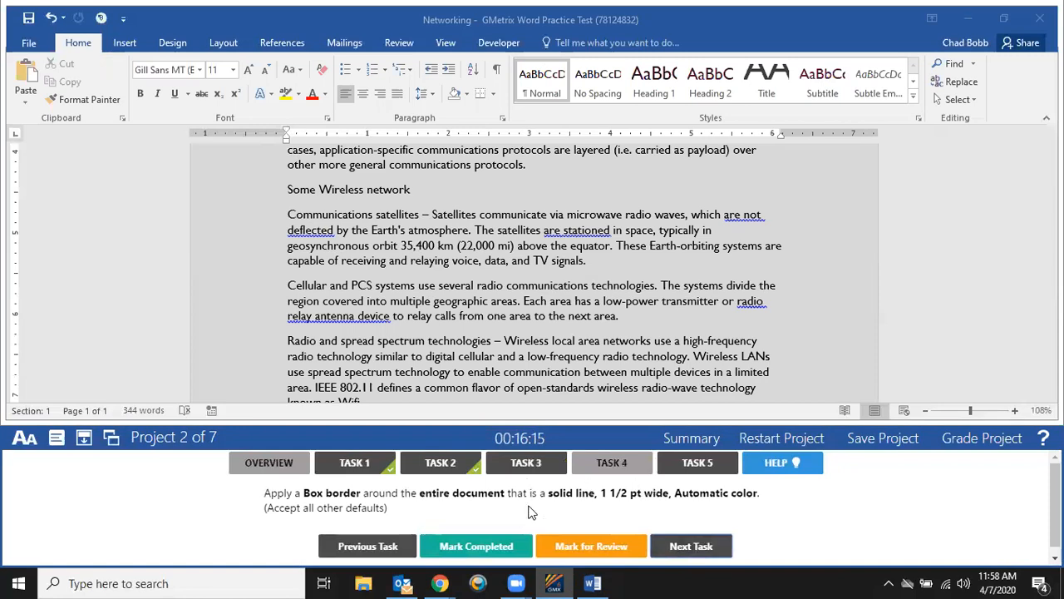
left_click(525, 463)
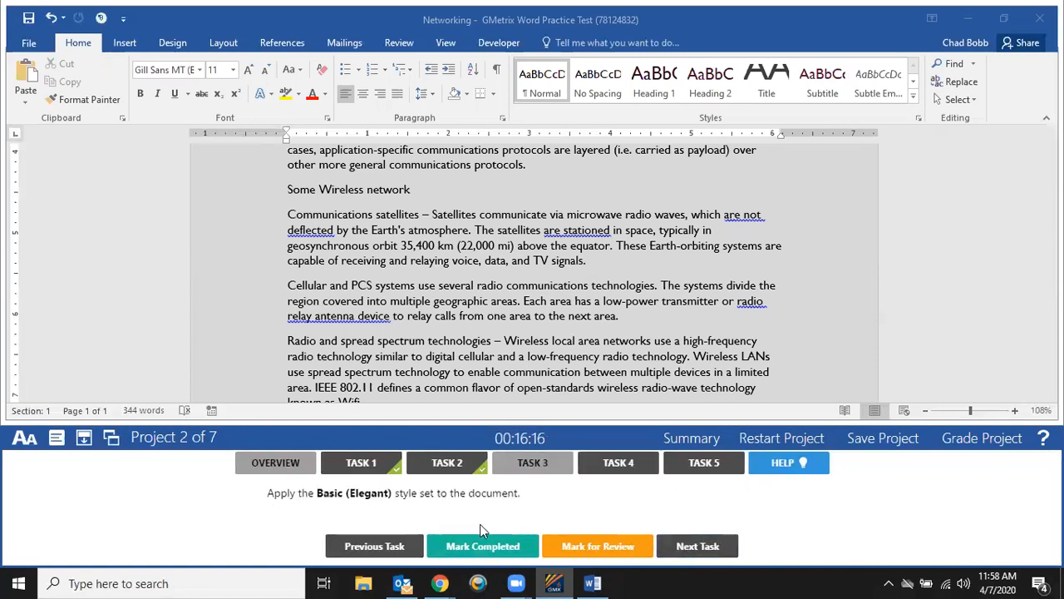
left_click(669, 548)
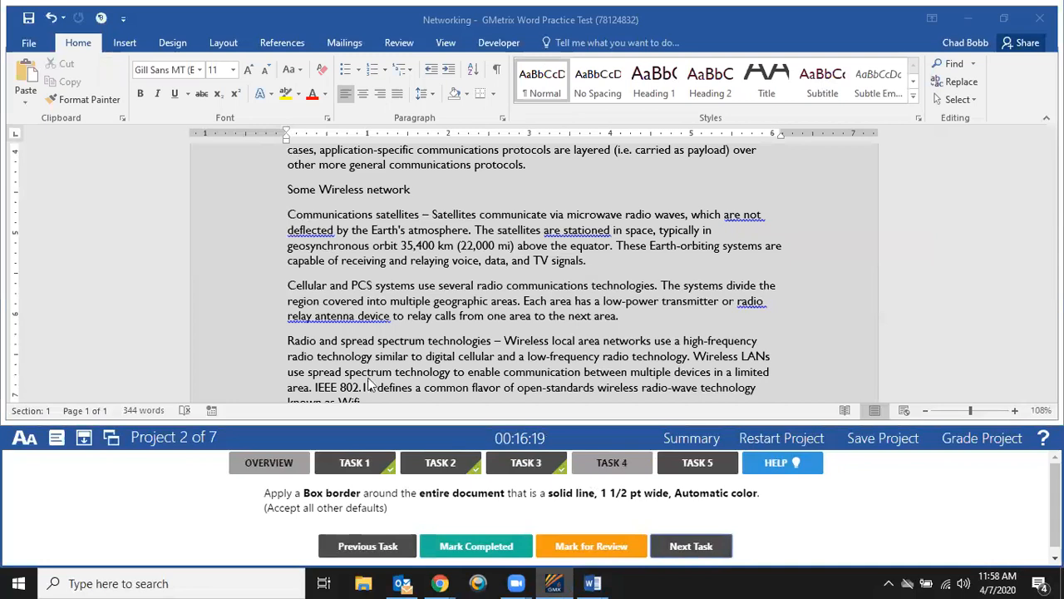
Apply a solid Box page border, 1 1/2 pt wide in Automatic color, to the whole document.
left_click(409, 317)
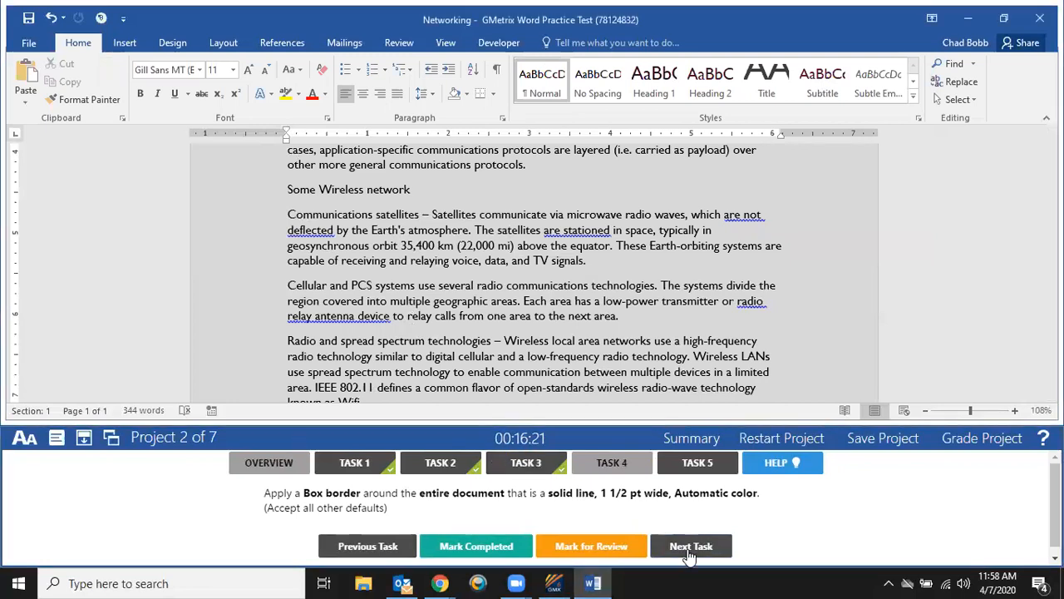
key("ctrl+End")
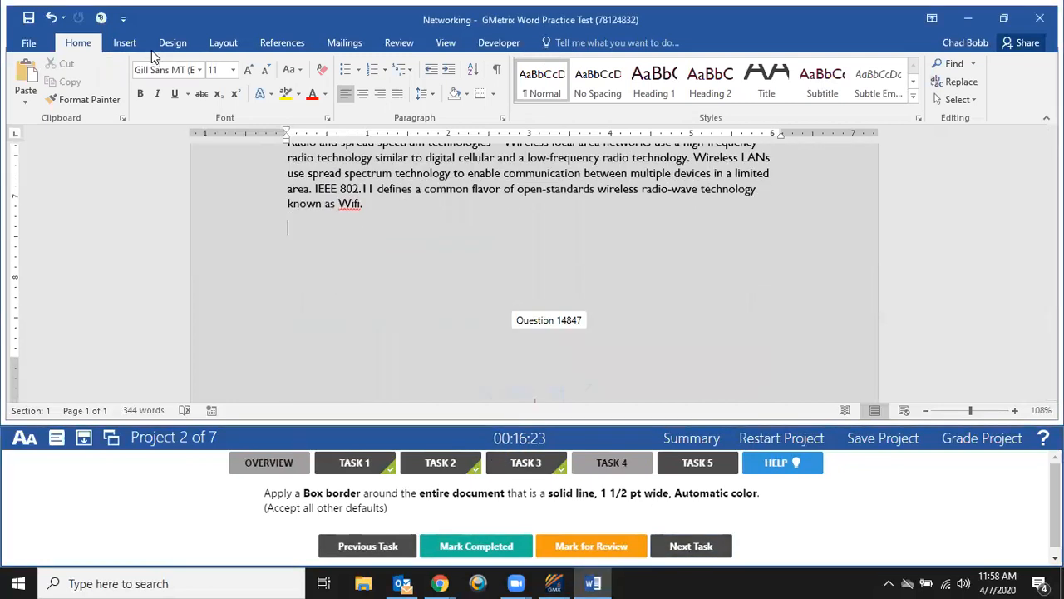
left_click(223, 44)
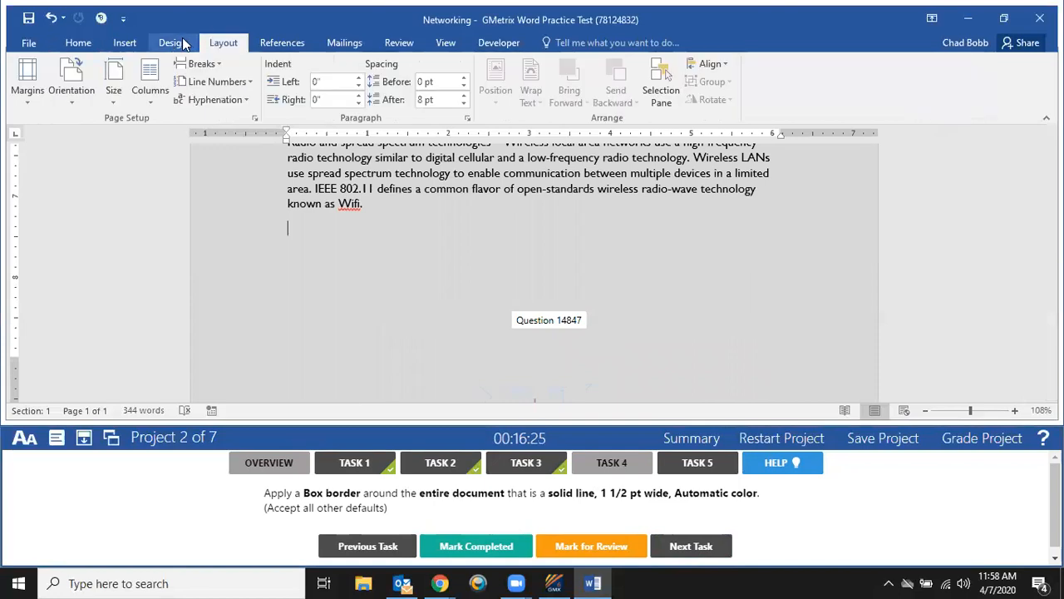
left_click(172, 43)
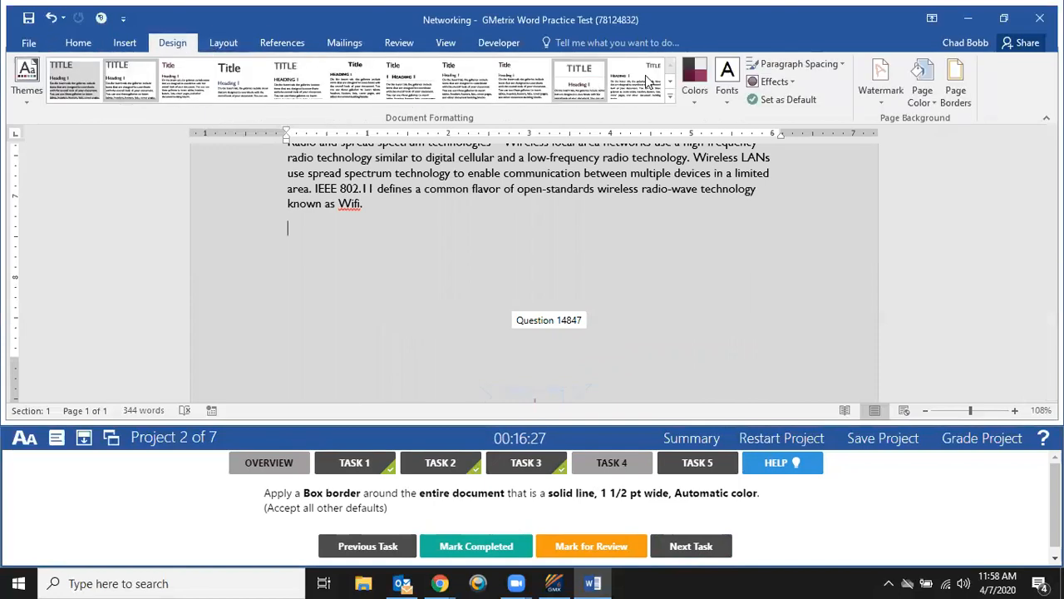
left_click(956, 92)
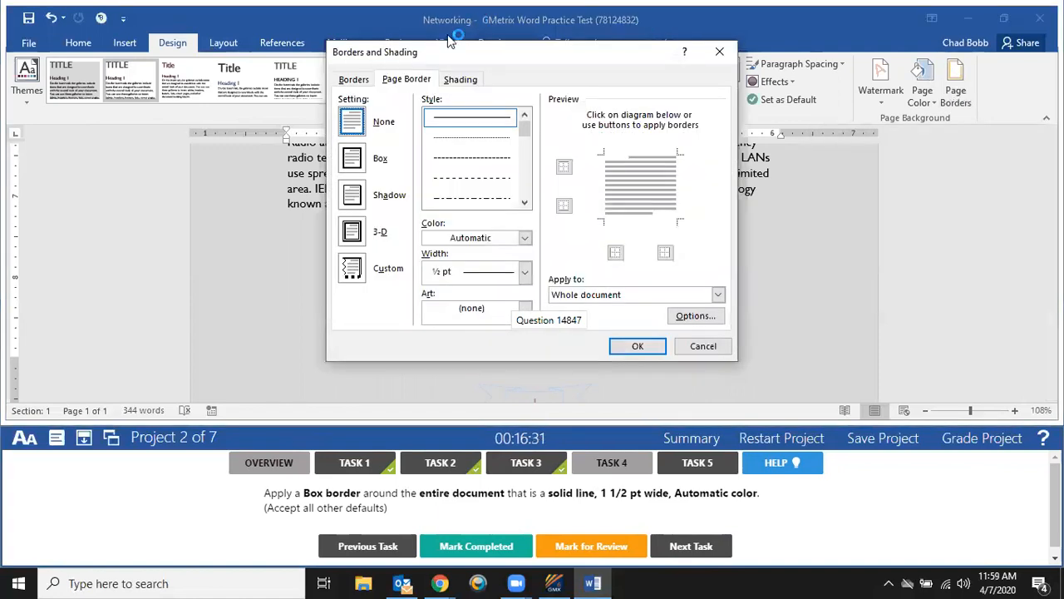
left_click(351, 166)
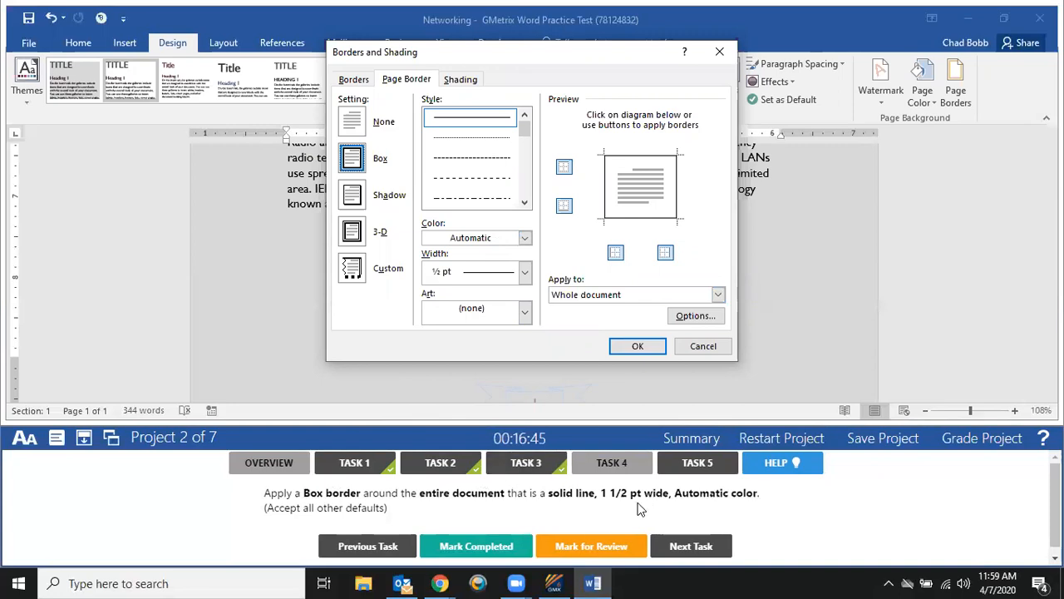
left_click(458, 275)
left_click(489, 376)
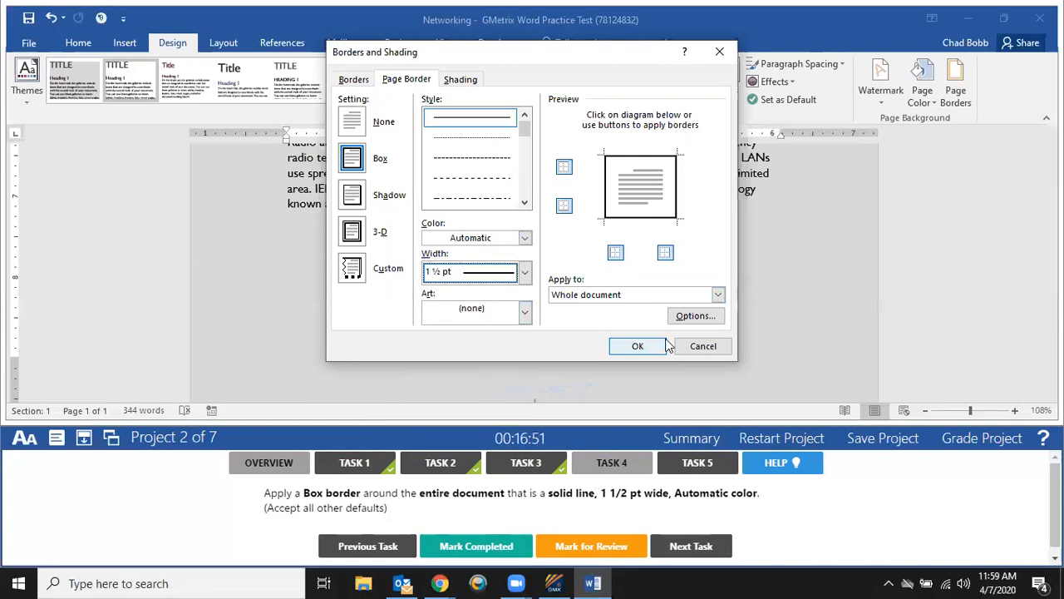
left_click(637, 346)
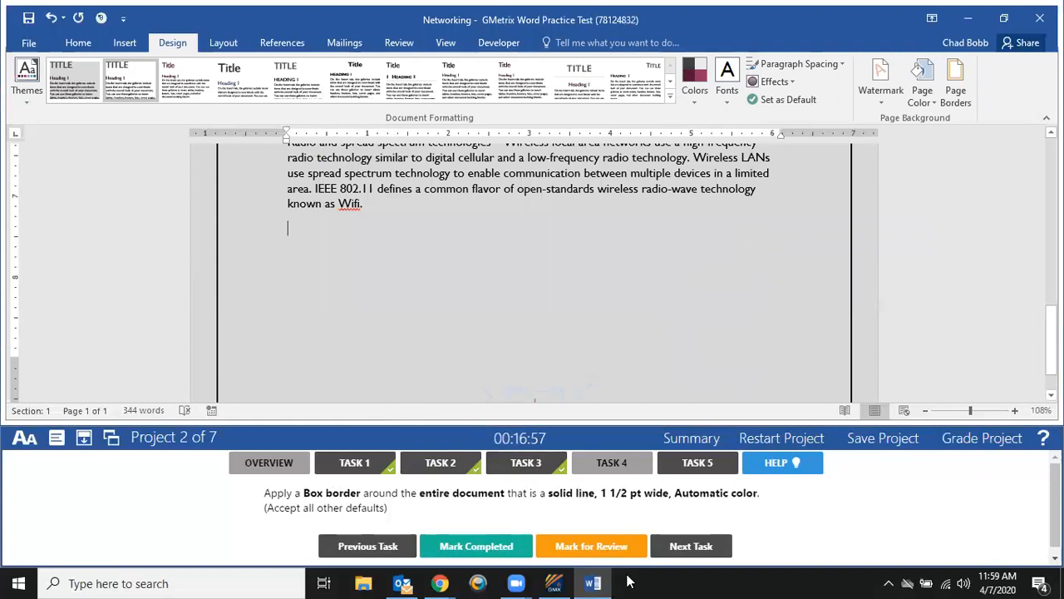
Mark Task 4 as completed and continue to Task 5.
left_click(477, 546)
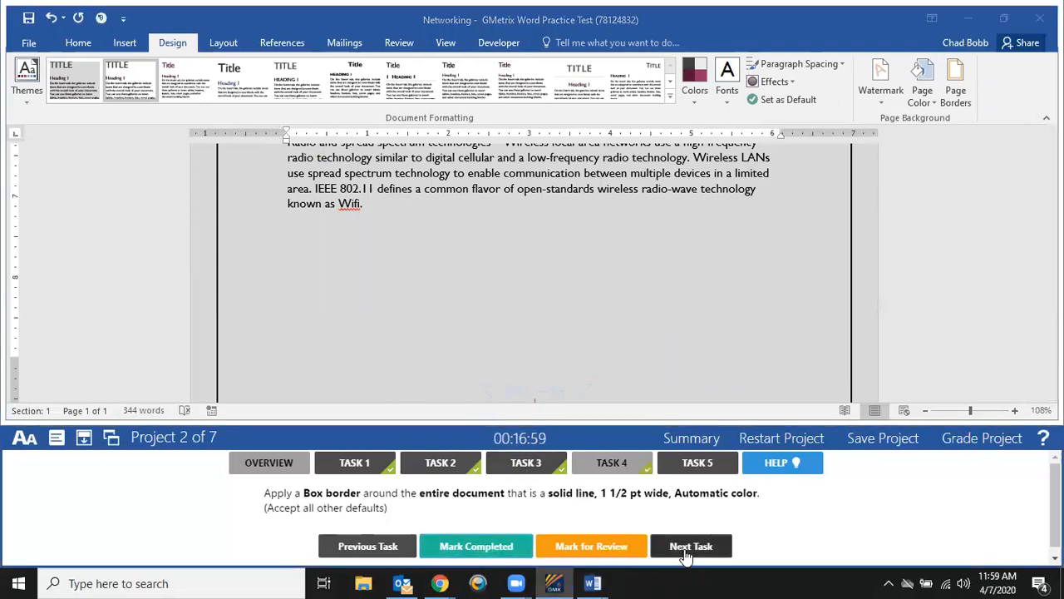
left_click(683, 545)
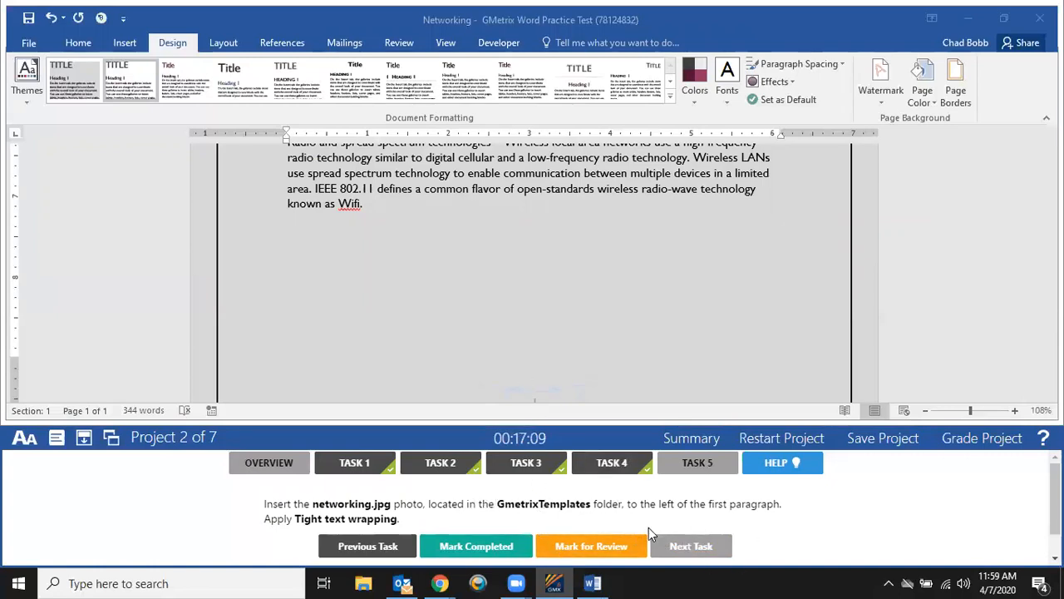
Insert the networking picture from the Word16 folder at the beginning of the first paragraph below the NETWORKING title.
scroll(363, 206, "up", 6)
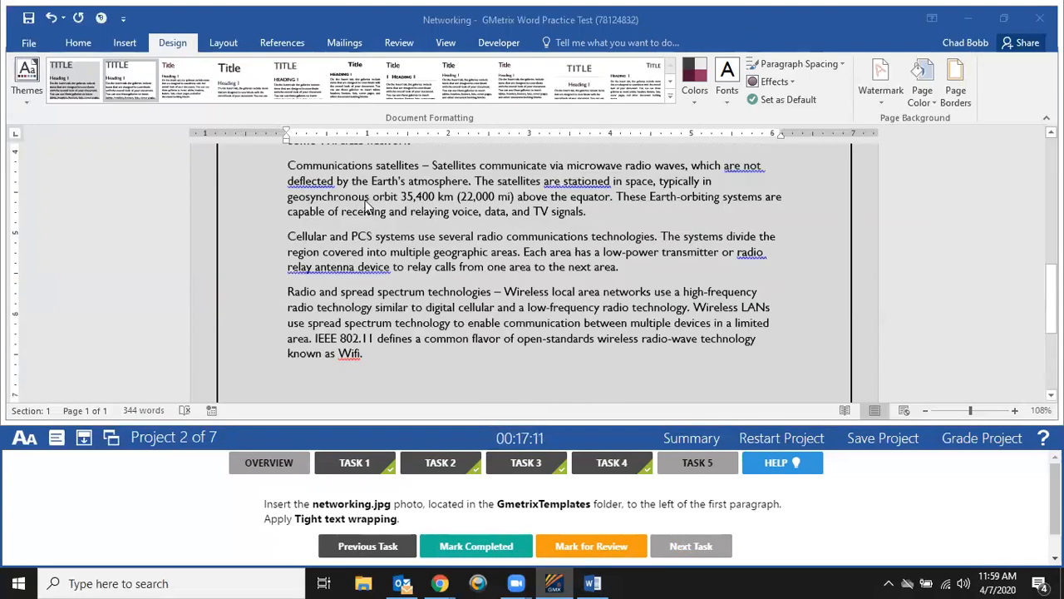
scroll(364, 206, "up", 5)
left_click(291, 301)
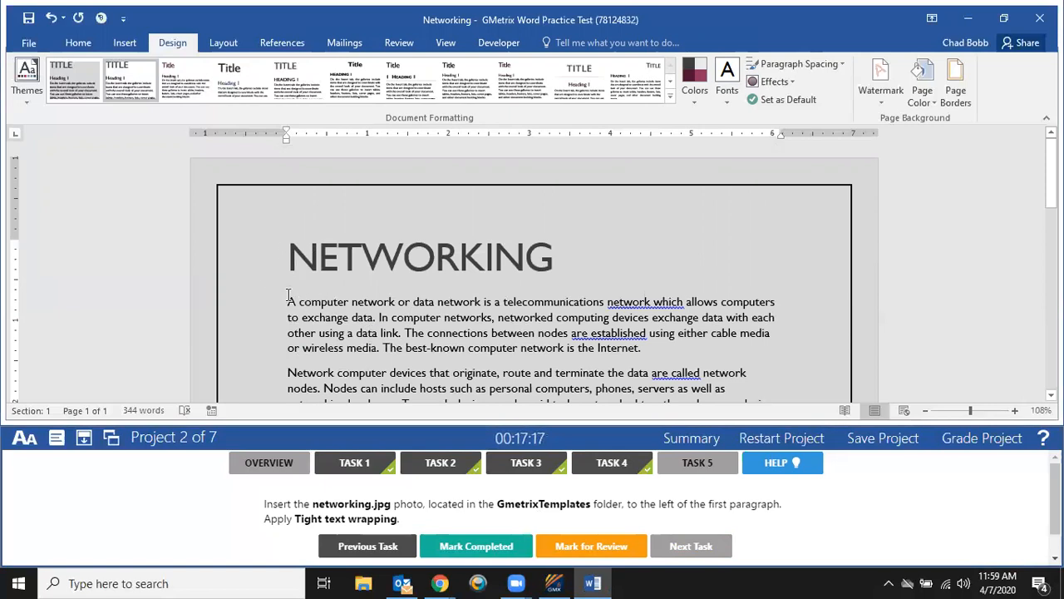
left_click(124, 42)
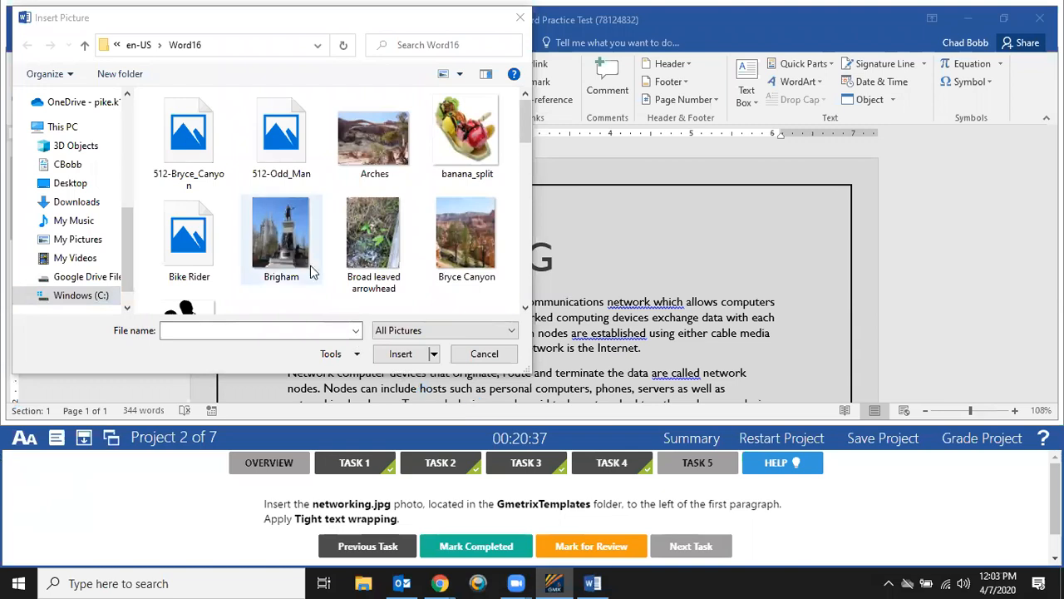
scroll(394, 283, "down", 1)
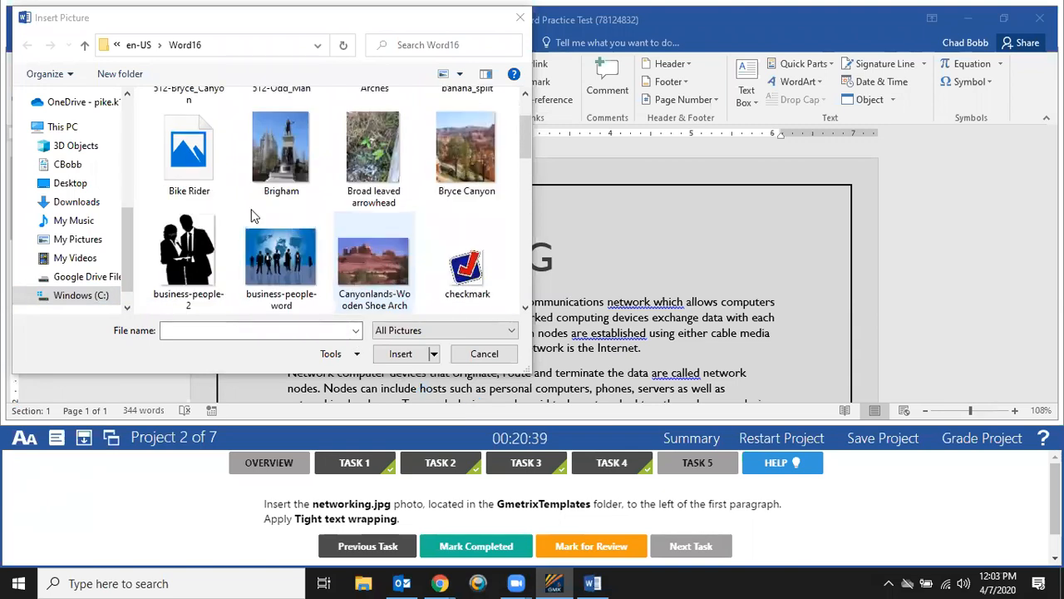
scroll(274, 166, "down", 2)
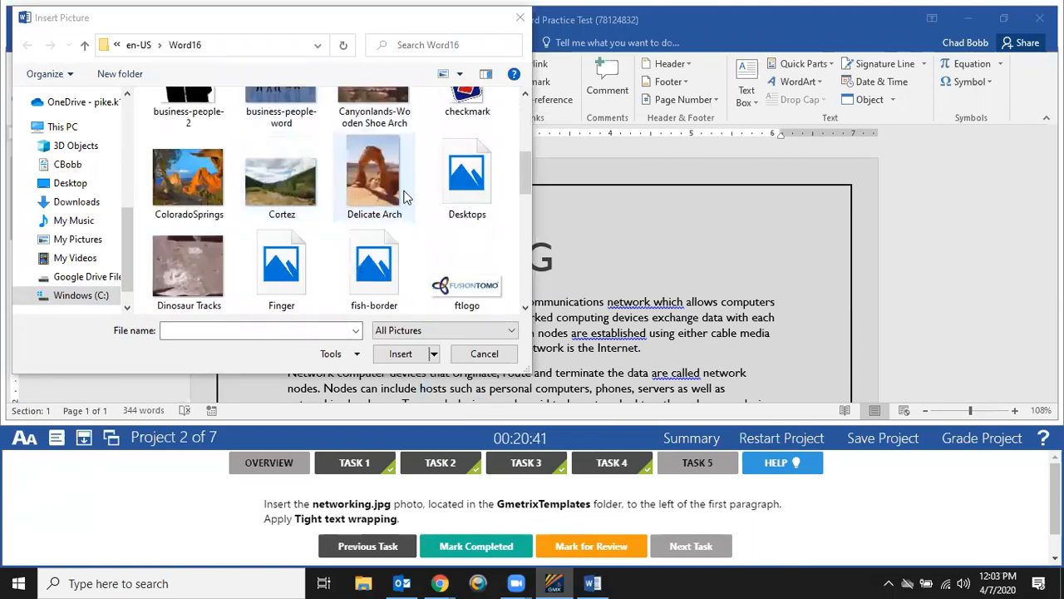
scroll(429, 206, "down", 1)
scroll(449, 217, "down", 1)
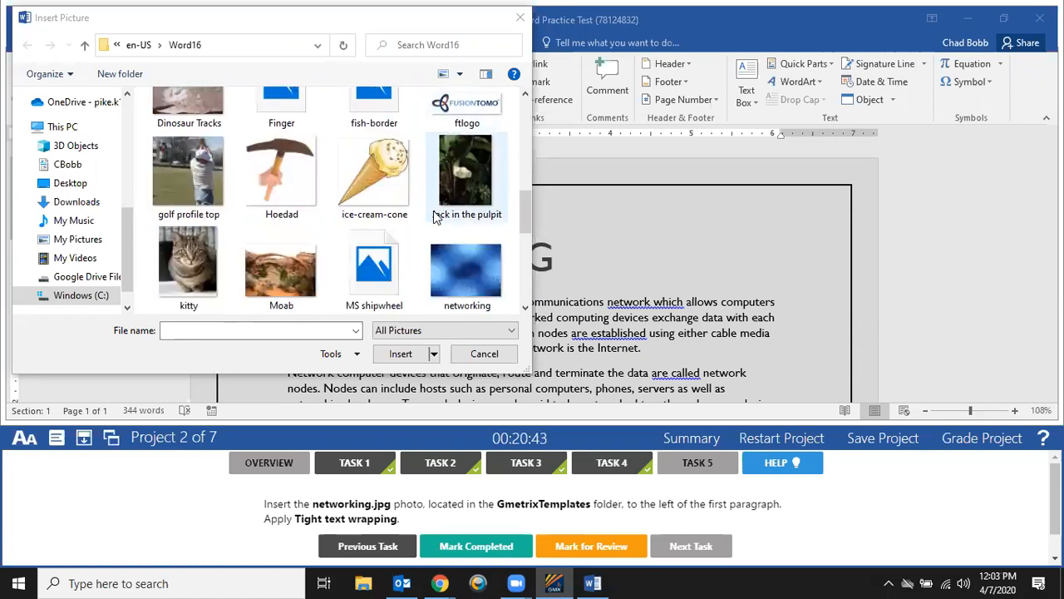
scroll(436, 216, "down", 2)
left_click(457, 104)
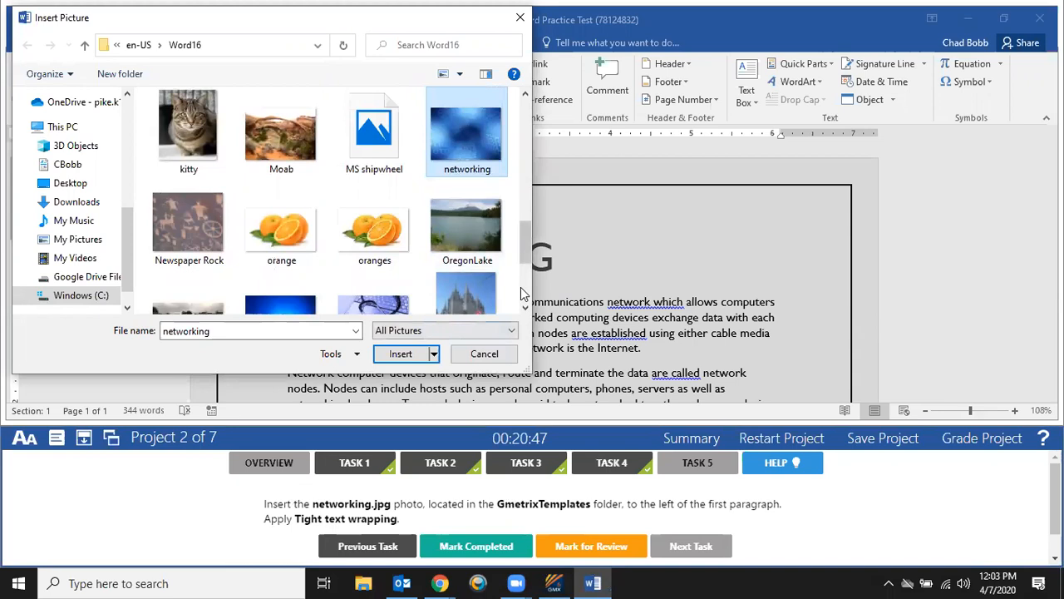
left_click(406, 356)
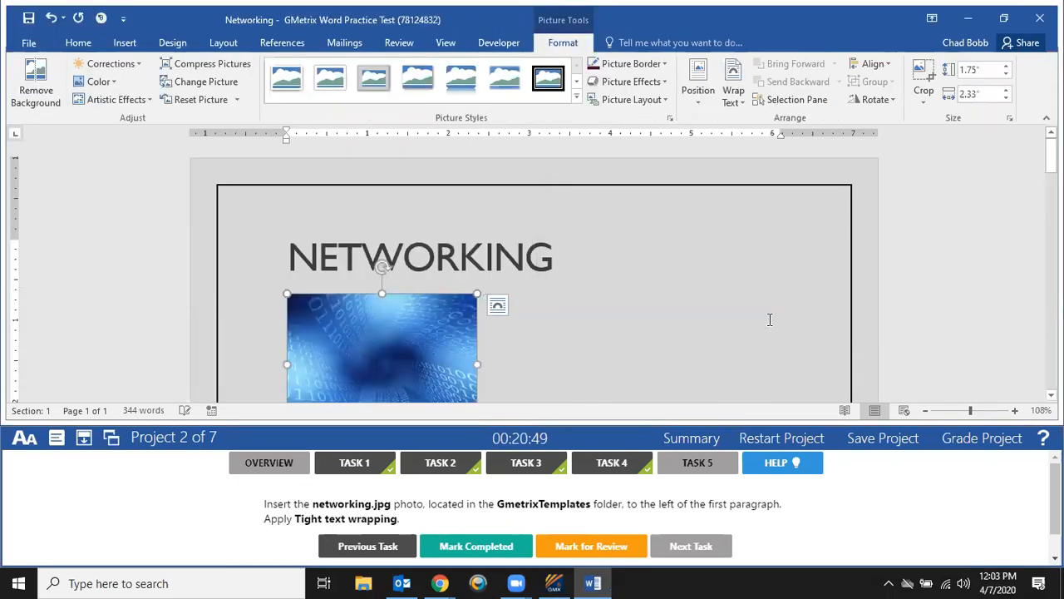
Apply Tight text wrapping to the networking picture beside the first paragraph and close its layout options.
scroll(390, 275, "down", 2)
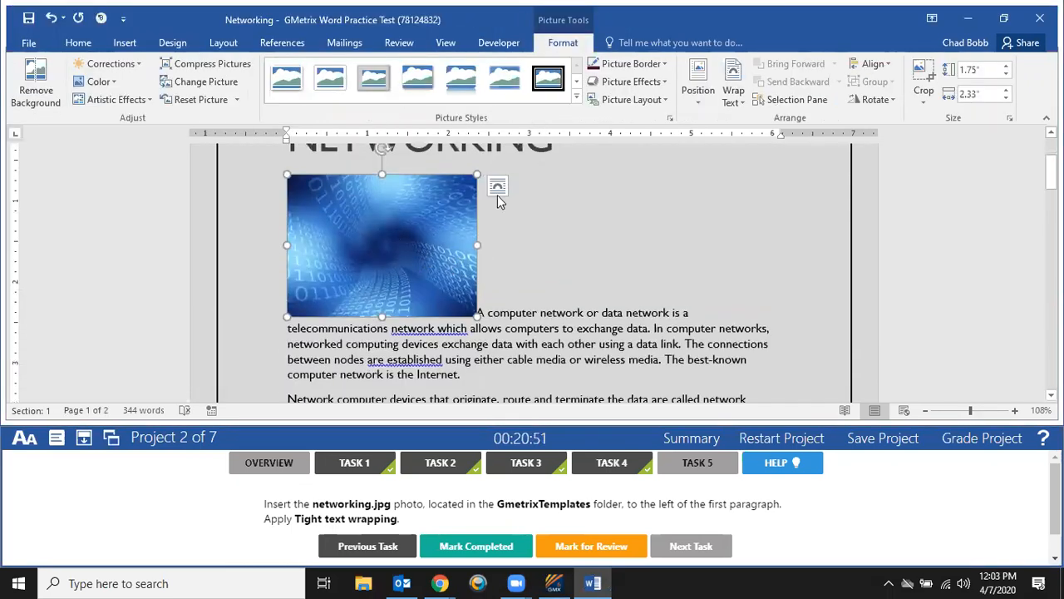
left_click(497, 191)
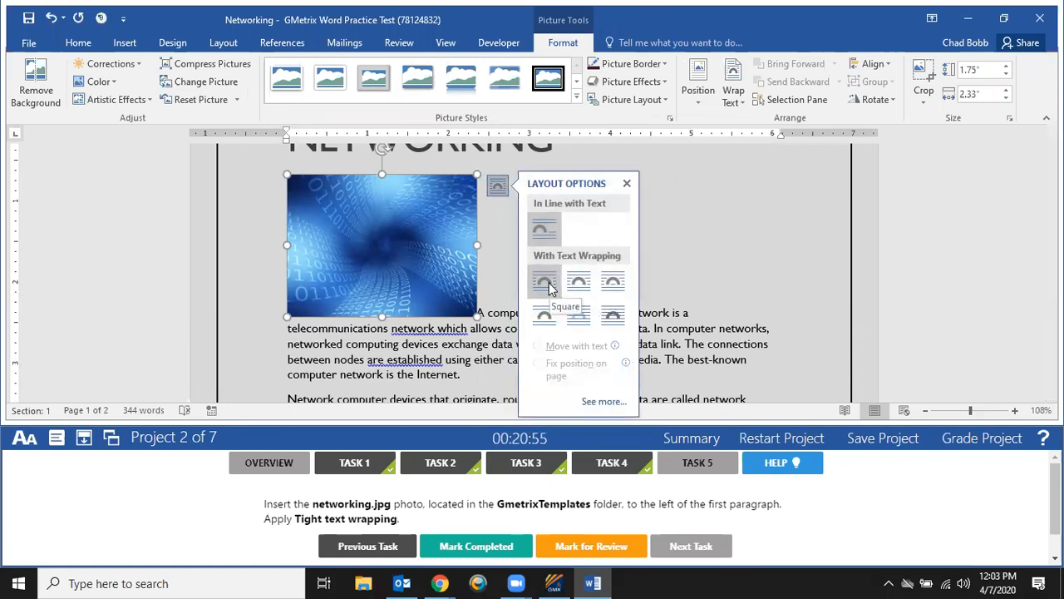
left_click(575, 281)
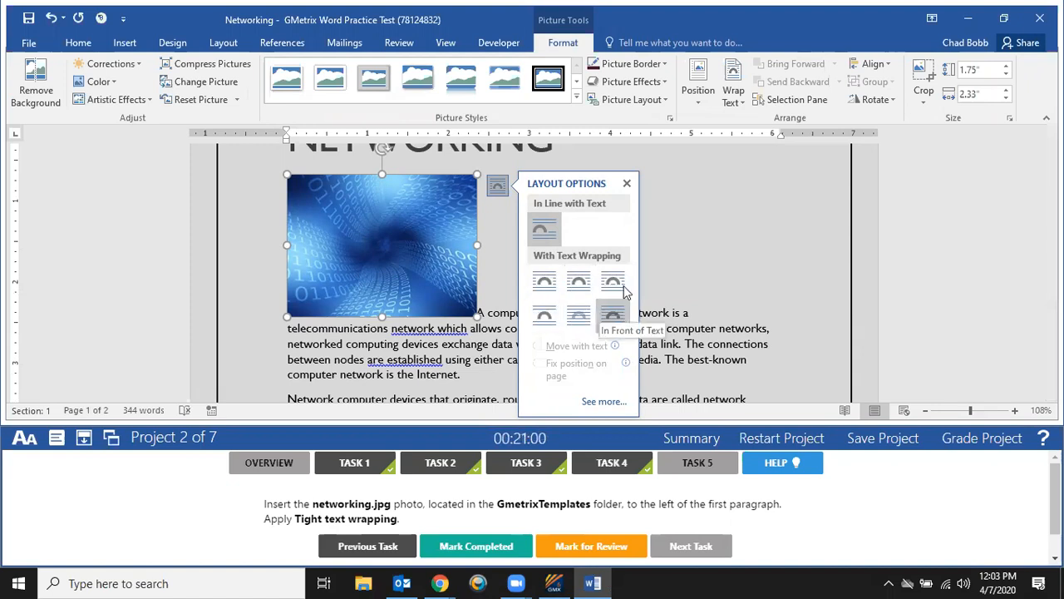
left_click(581, 281)
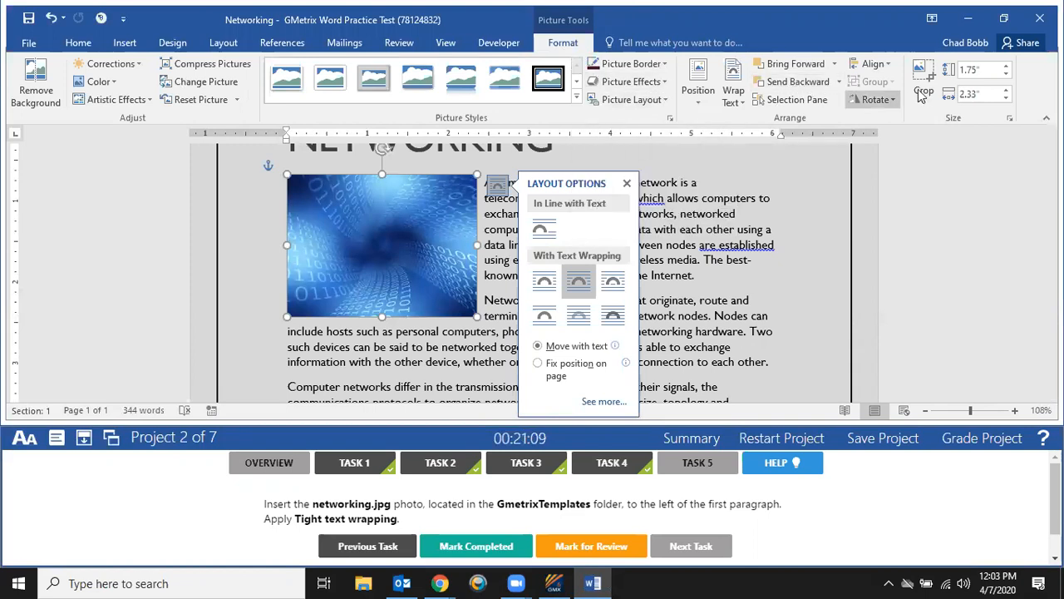
left_click(733, 98)
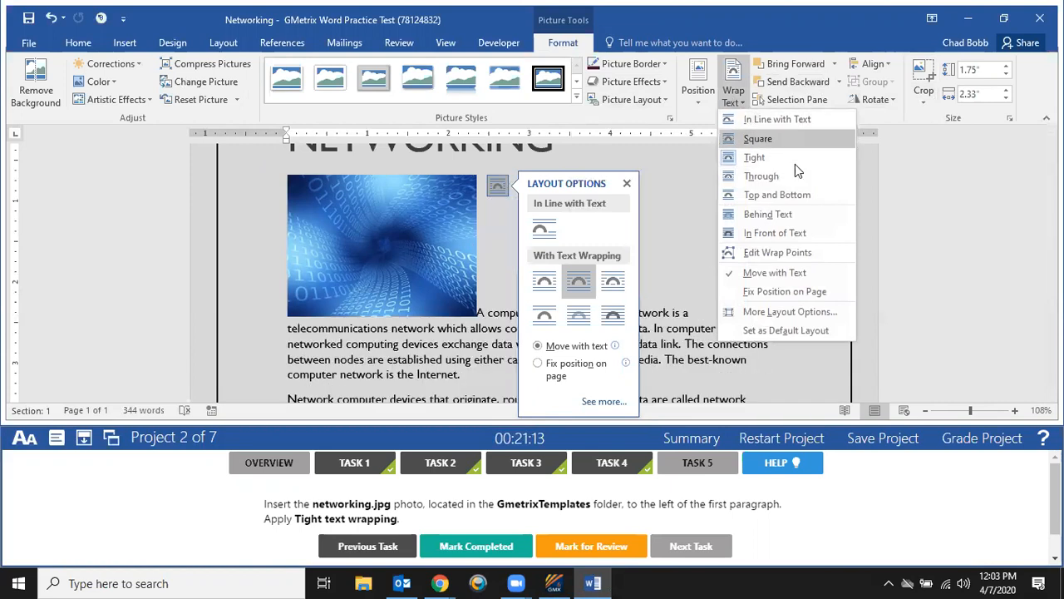
left_click(756, 157)
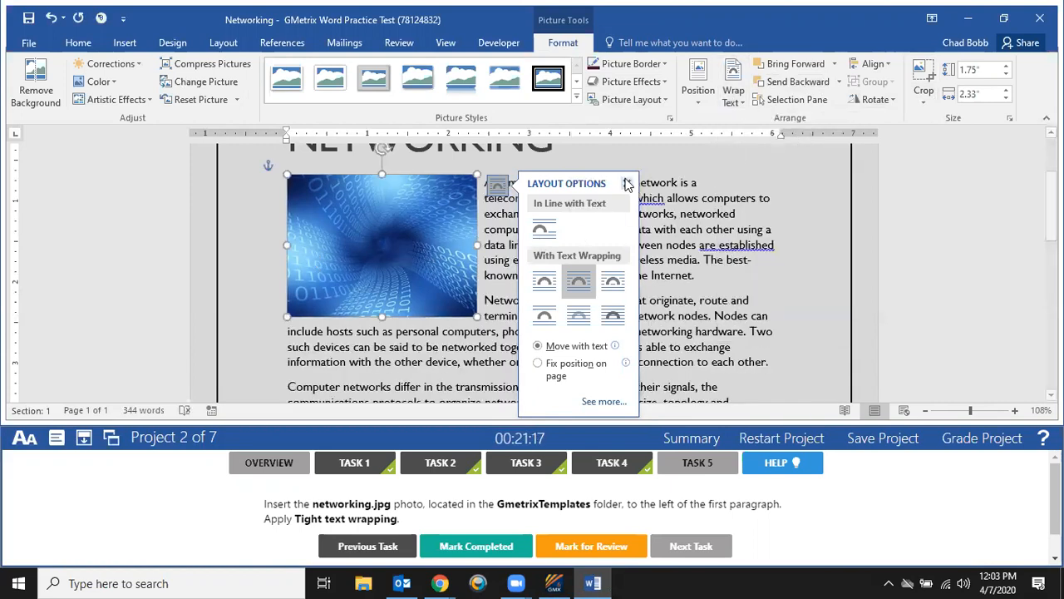
left_click(626, 183)
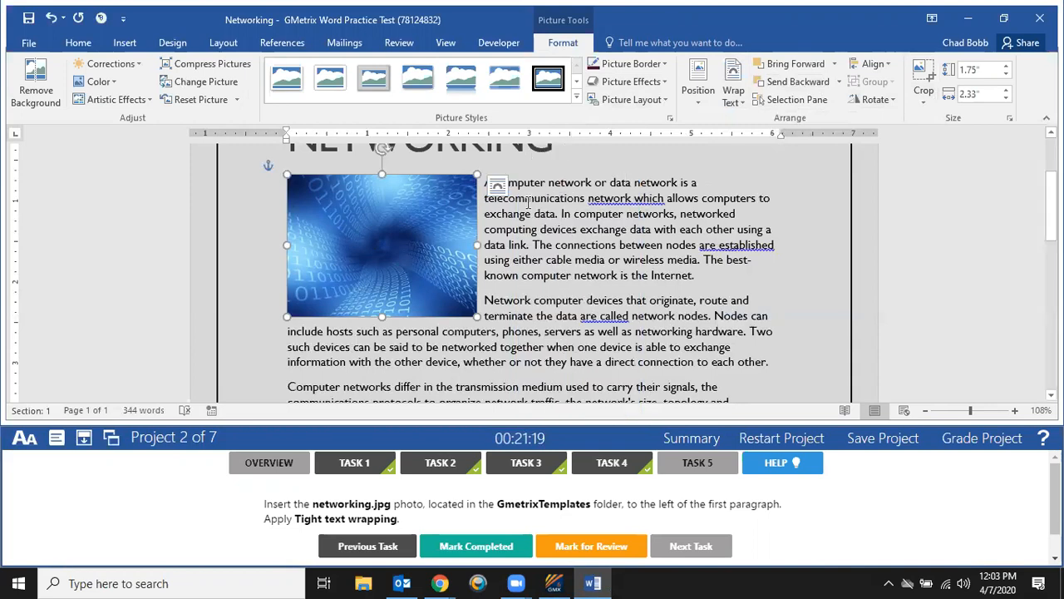
Mark Task 5 as completed, grade the Networking project and continue to Project 3.
left_click(495, 554)
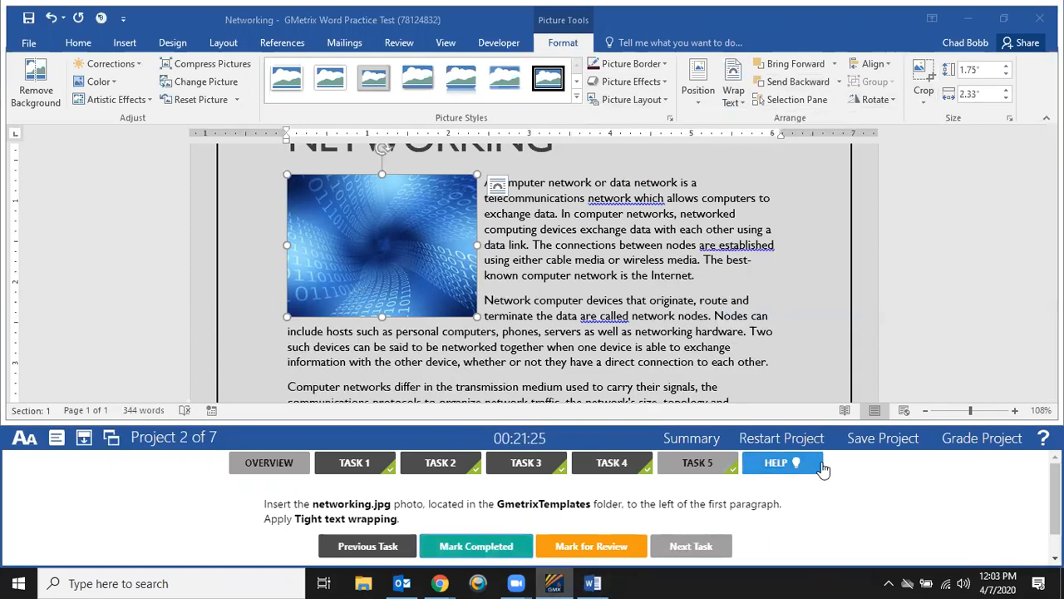
left_click(892, 451)
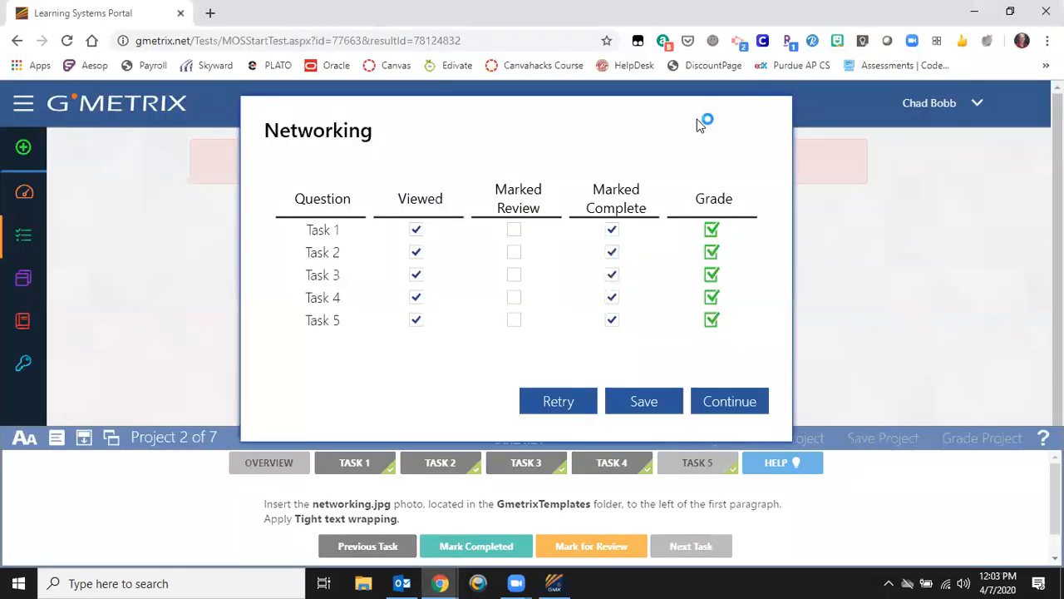
left_click(724, 405)
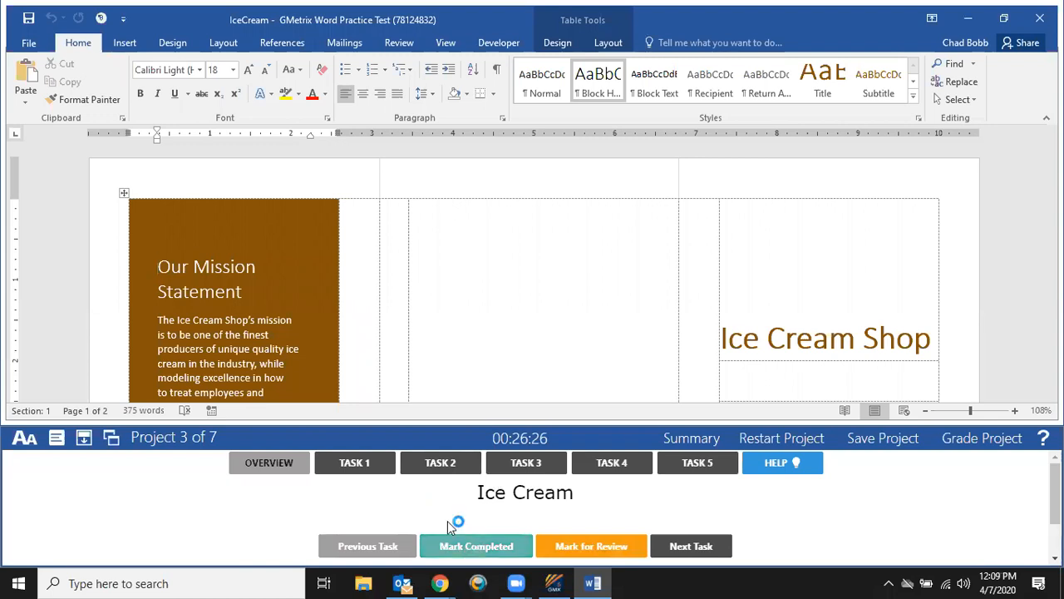
Open Task 1 of the Ice Cream project and place the cursor in the table below the Our Most Popular Flavors! heading.
left_click(382, 461)
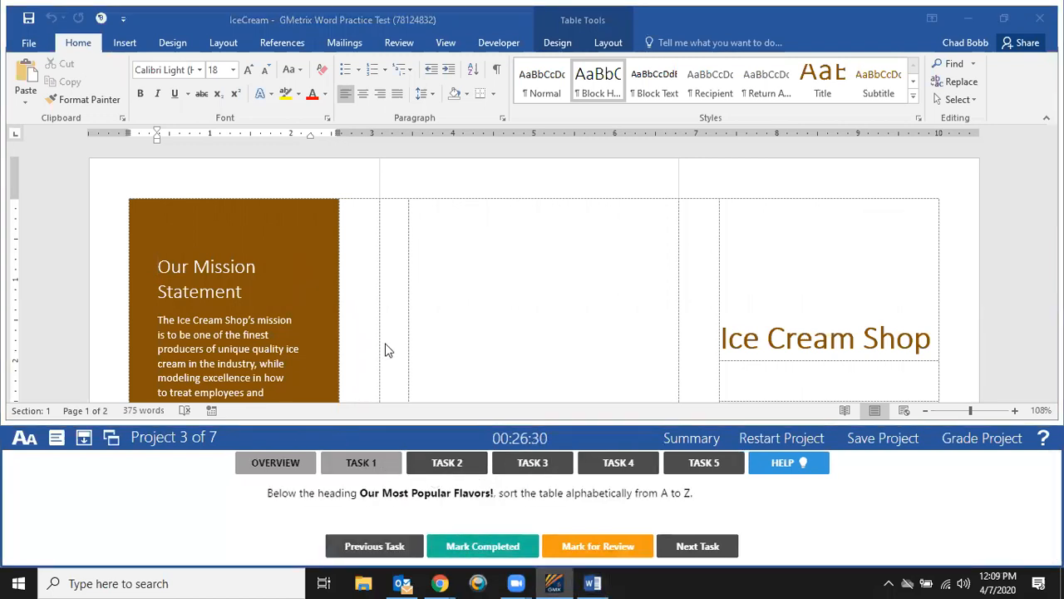
scroll(349, 279, "down", 15)
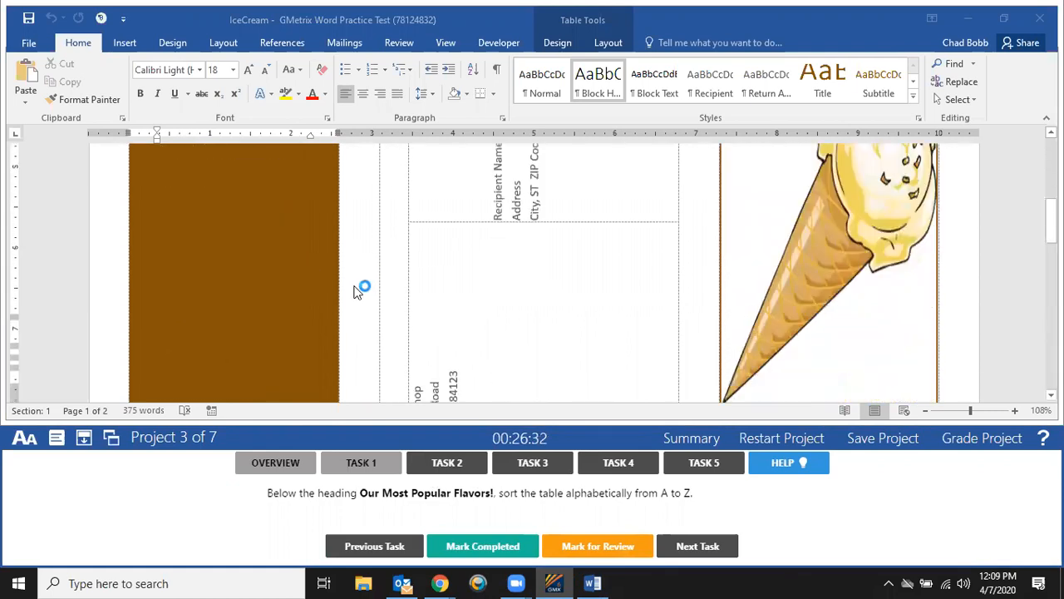
scroll(349, 277, "down", 5)
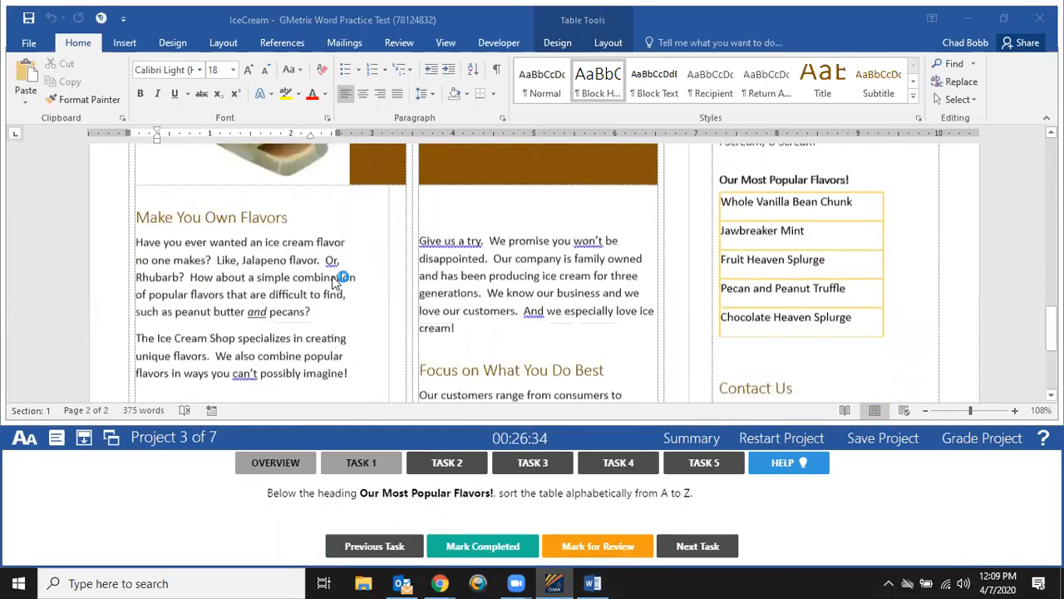
scroll(326, 283, "down", 3)
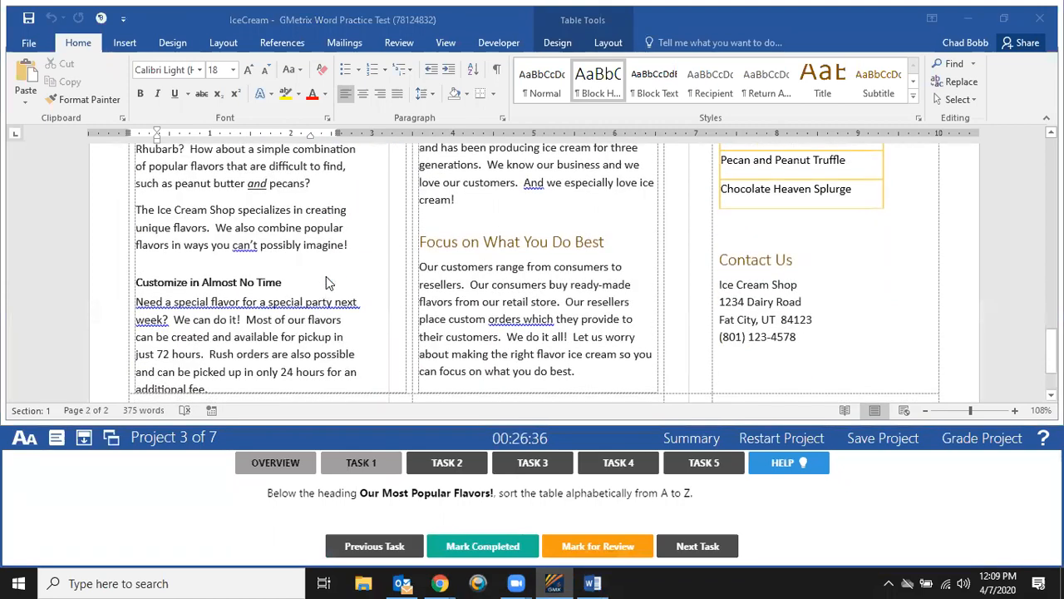
scroll(423, 260, "up", 4)
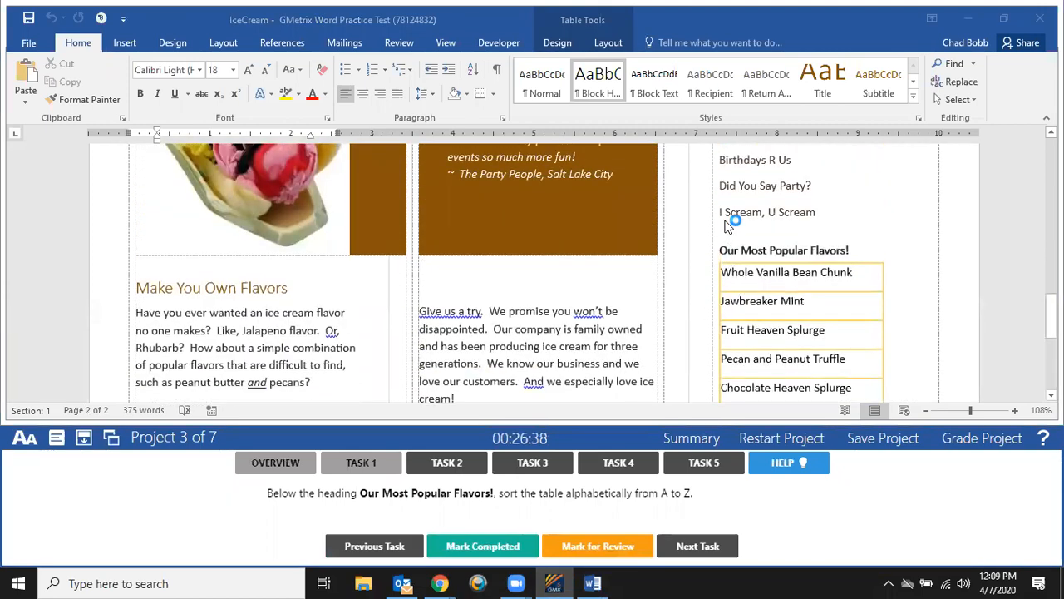
scroll(755, 257, "down", 3)
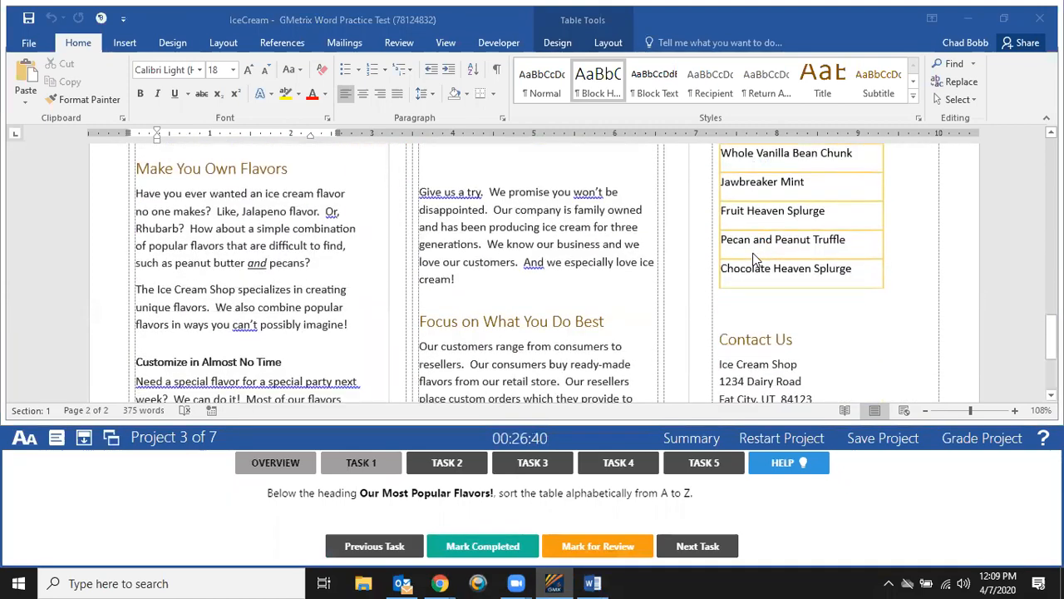
scroll(757, 261, "up", 2)
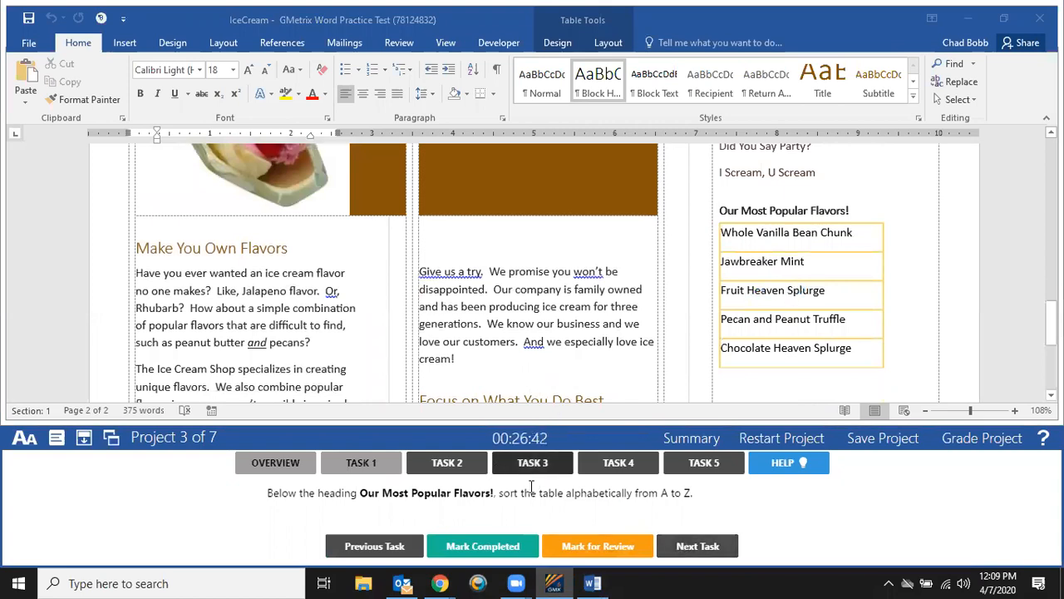
left_click(758, 238)
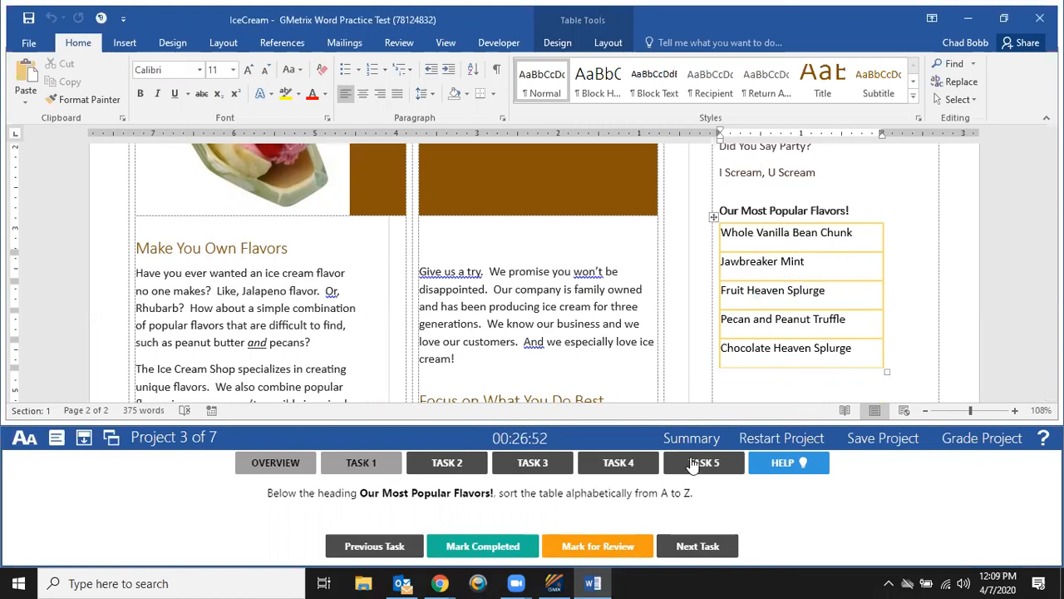
Show the help for Task 1 and read its instructions for sorting the table.
left_click(786, 466)
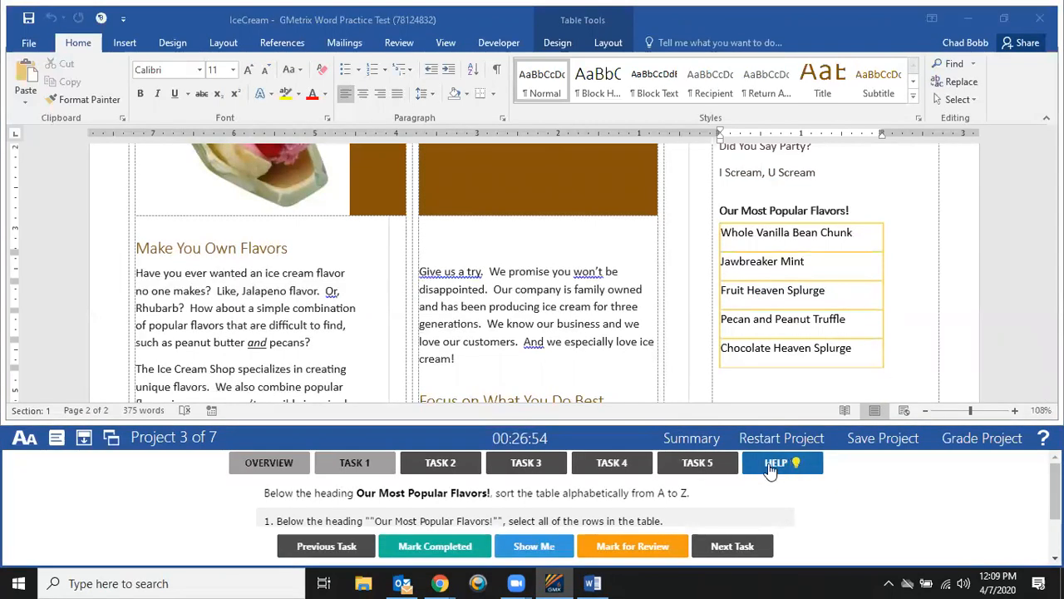
scroll(374, 499, "down", 3)
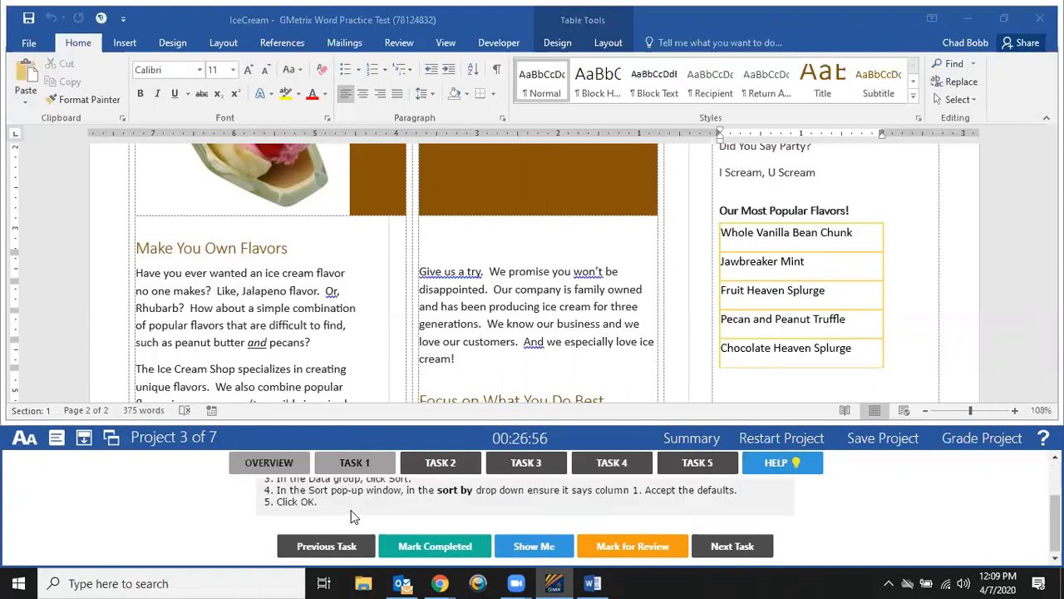
scroll(372, 499, "up", 3)
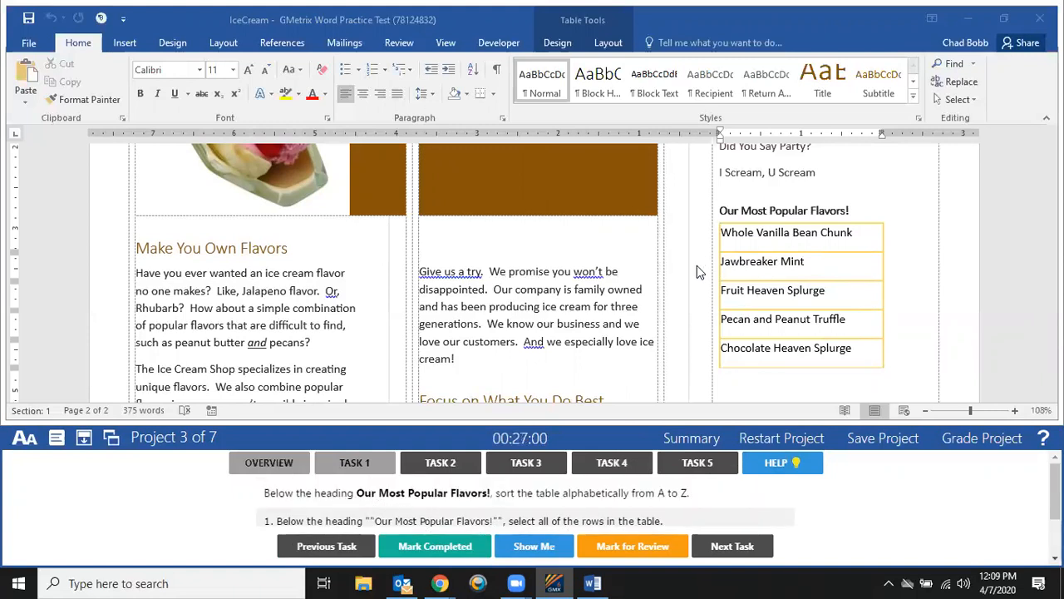
Sort all rows of the Our Most Popular Flavors! table by Column 1 as Text, Ascending, with no header row.
left_click_drag(730, 234, 832, 349)
left_click_drag(1055, 491, 1055, 516)
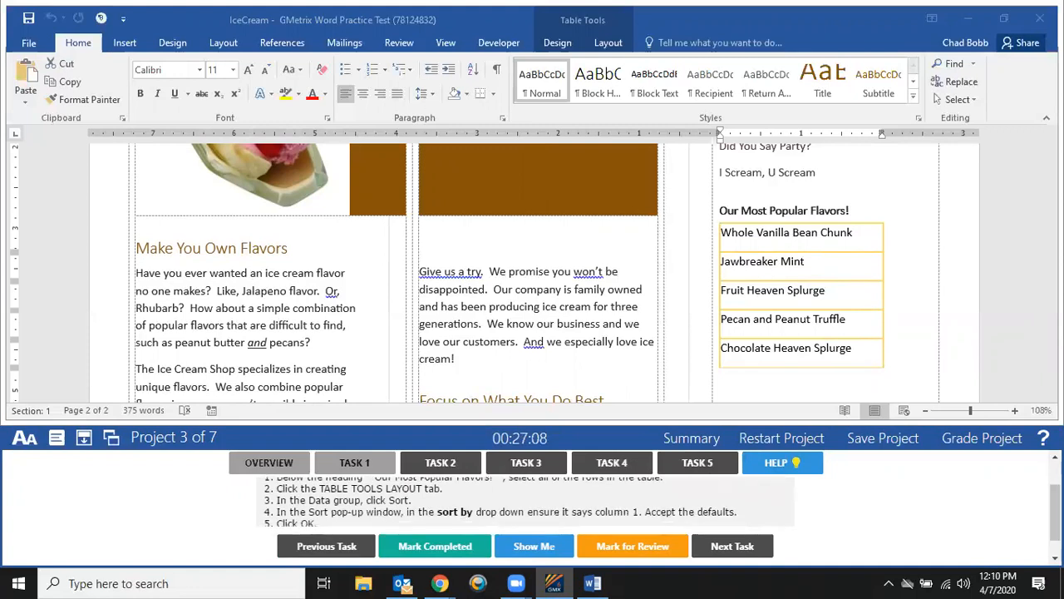
left_click(616, 46)
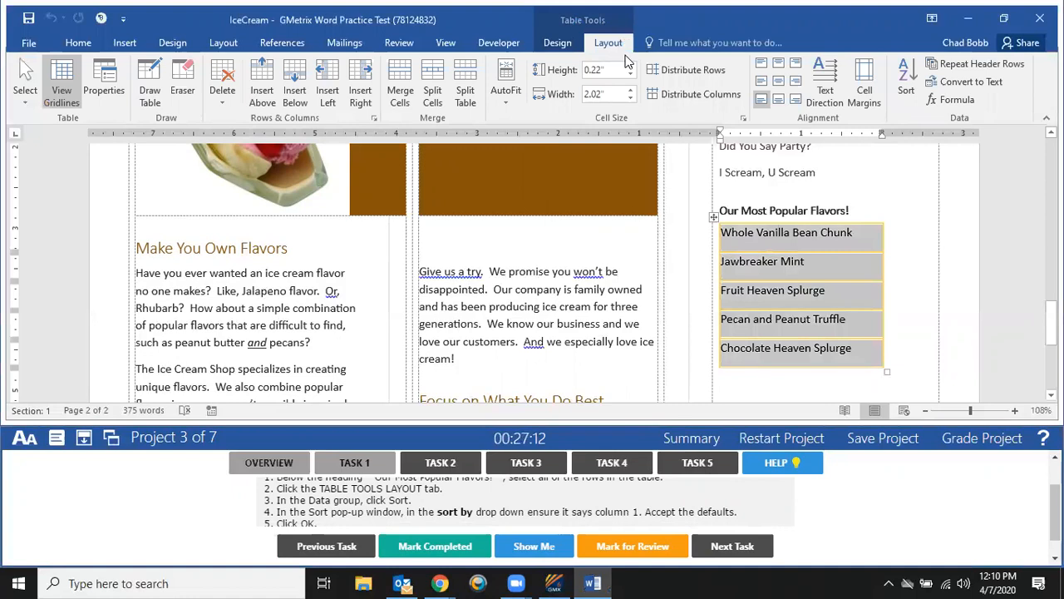
left_click(905, 82)
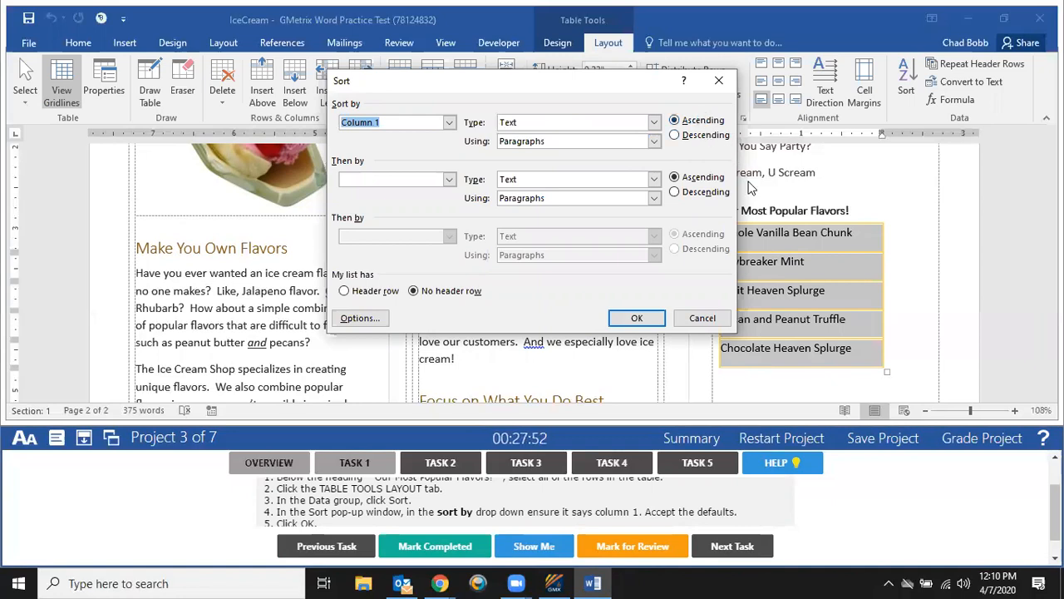
left_click(656, 318)
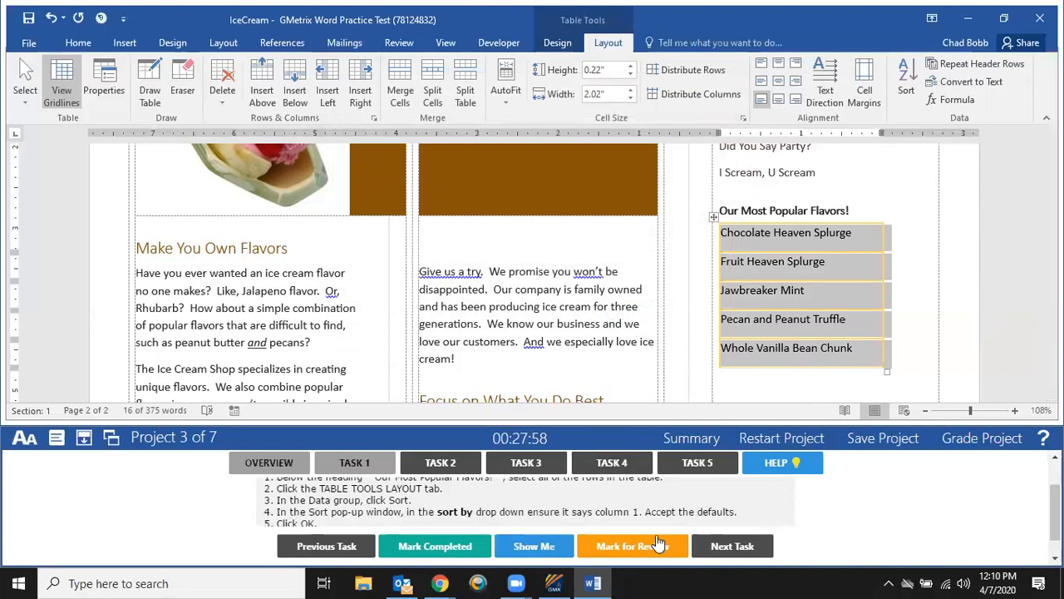
Mark Task 1 as completed, continue to Task 2 and hide the help instructions.
left_click(455, 545)
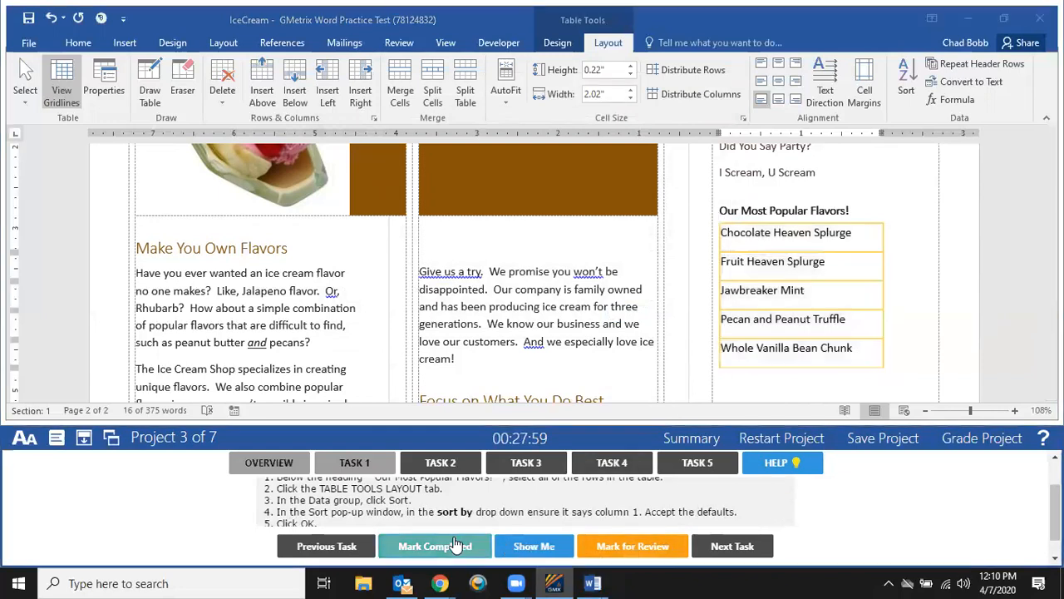
left_click(725, 552)
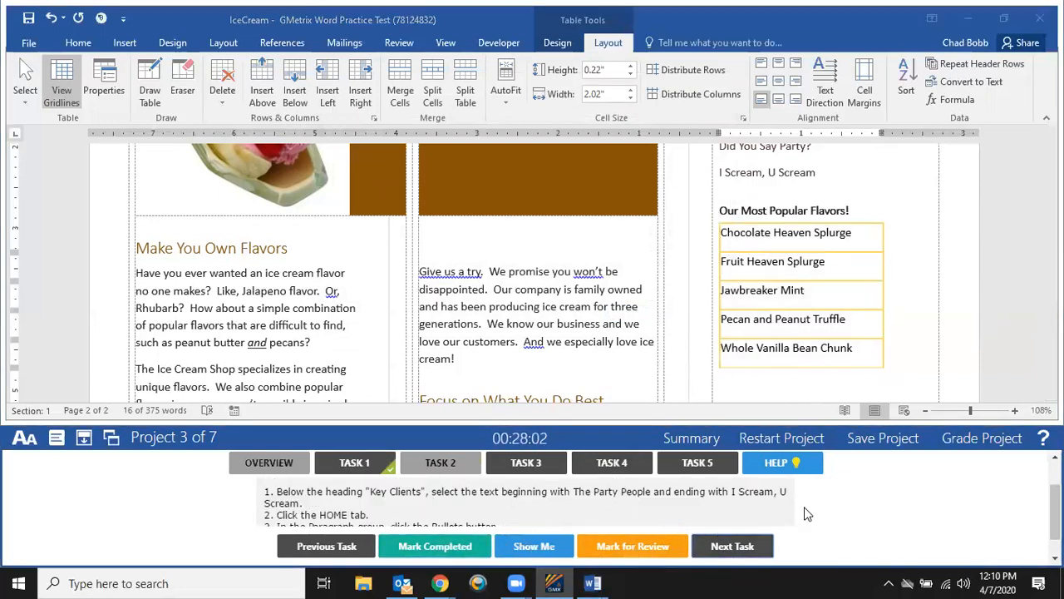
left_click(779, 470)
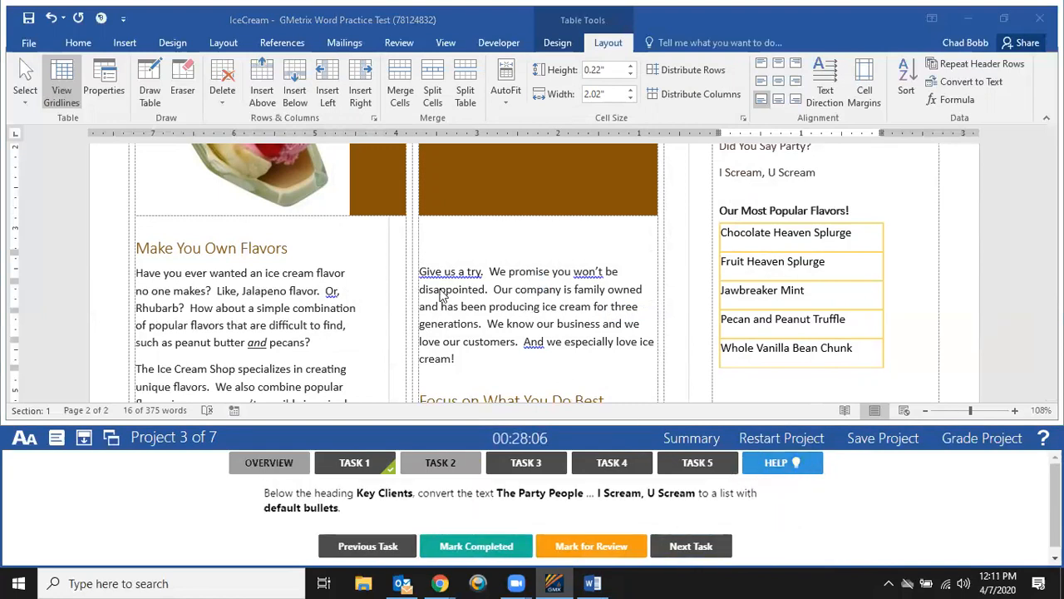
Convert the lines from The Party People to I Scream, U Scream below Key Clients into a list with default bullets.
scroll(374, 270, "down", 5)
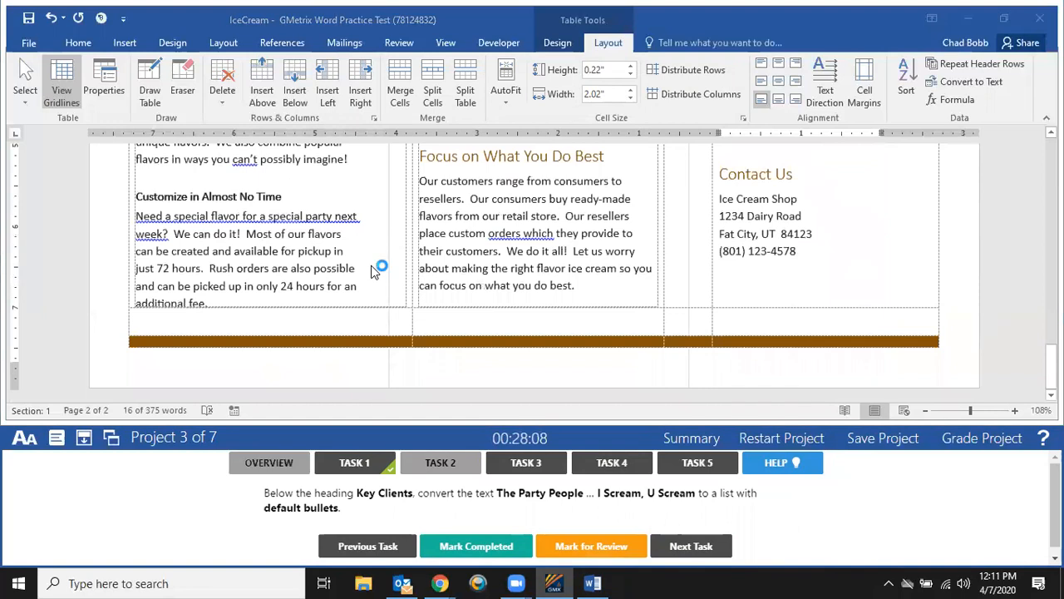
scroll(374, 270, "up", 10)
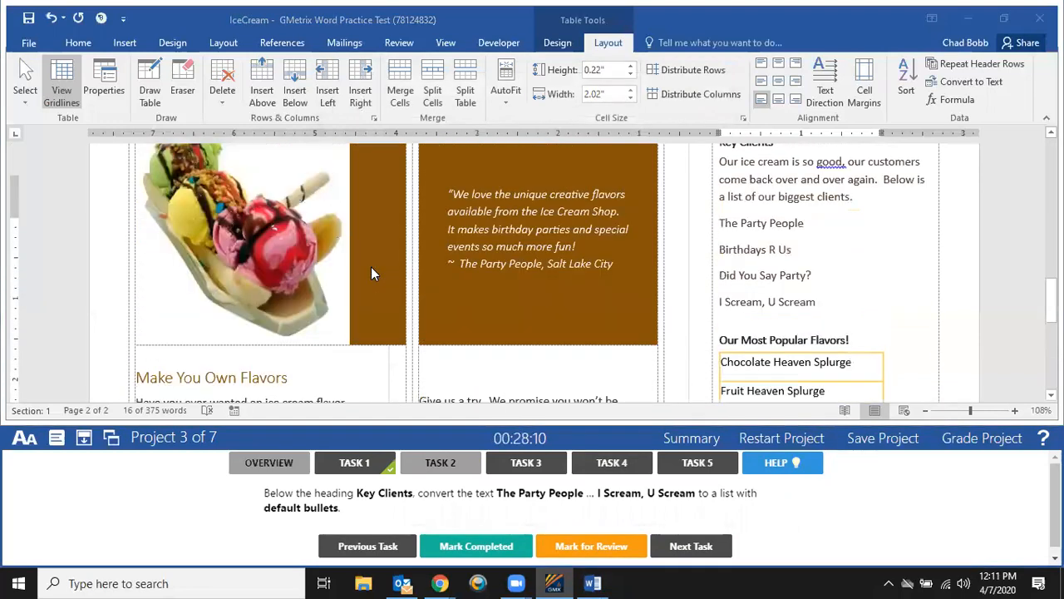
scroll(372, 270, "down", 5)
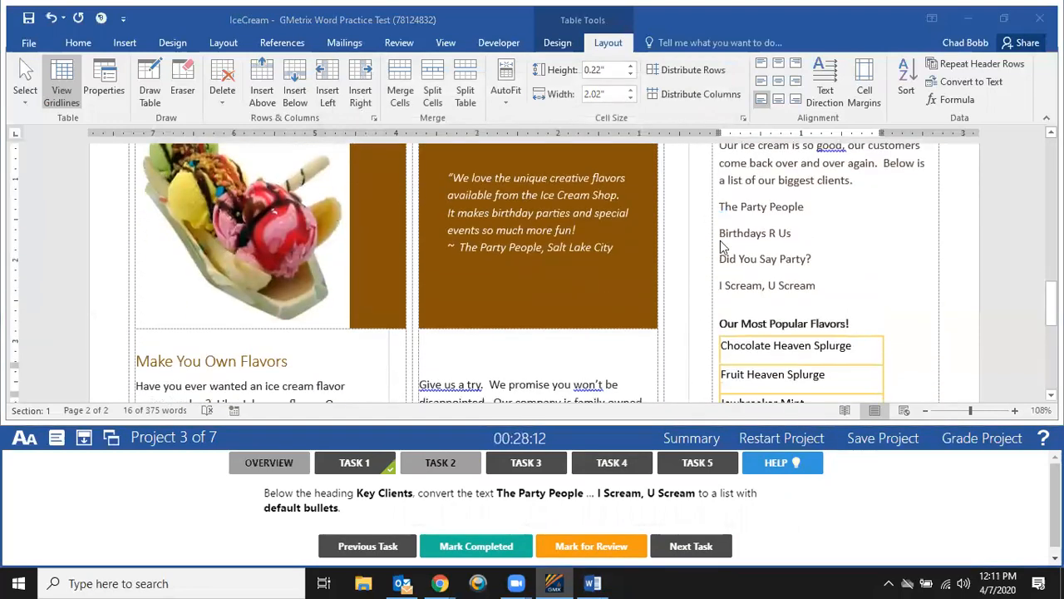
scroll(744, 250, "up", 3)
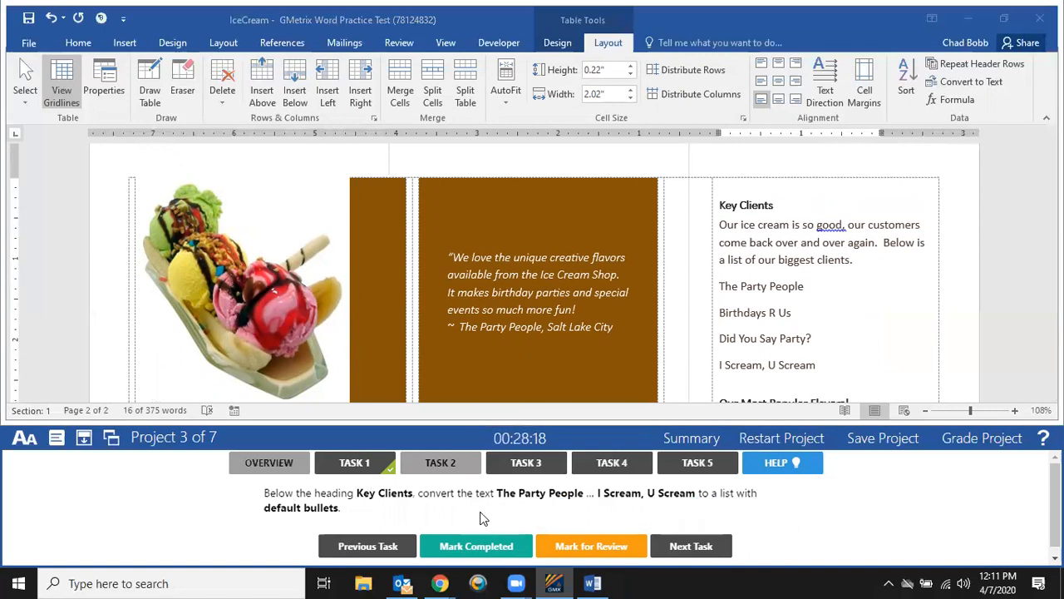
left_click(735, 312)
left_click_drag(722, 284, 812, 358)
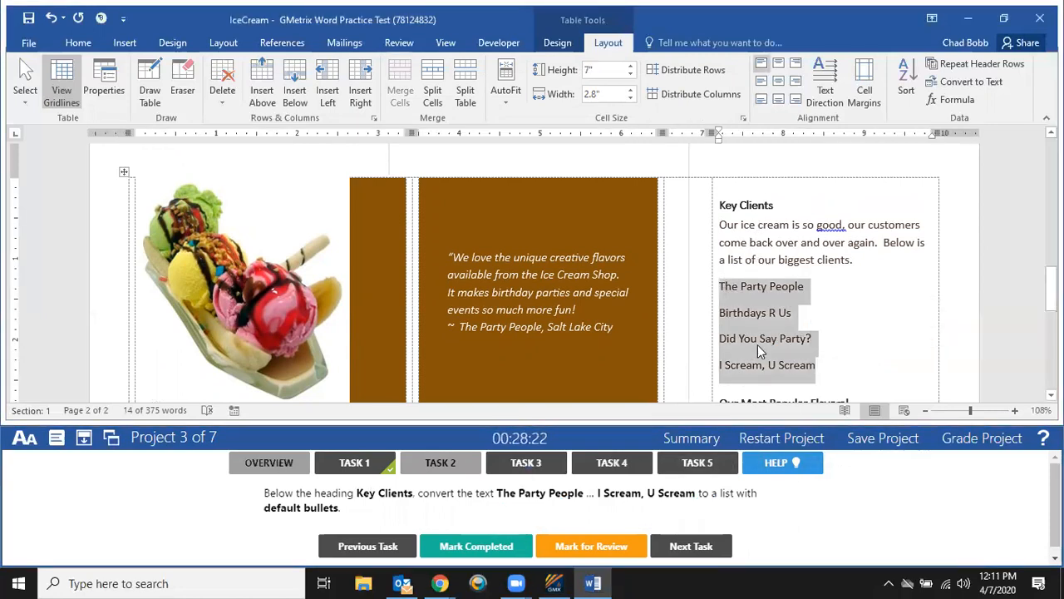
left_click(78, 43)
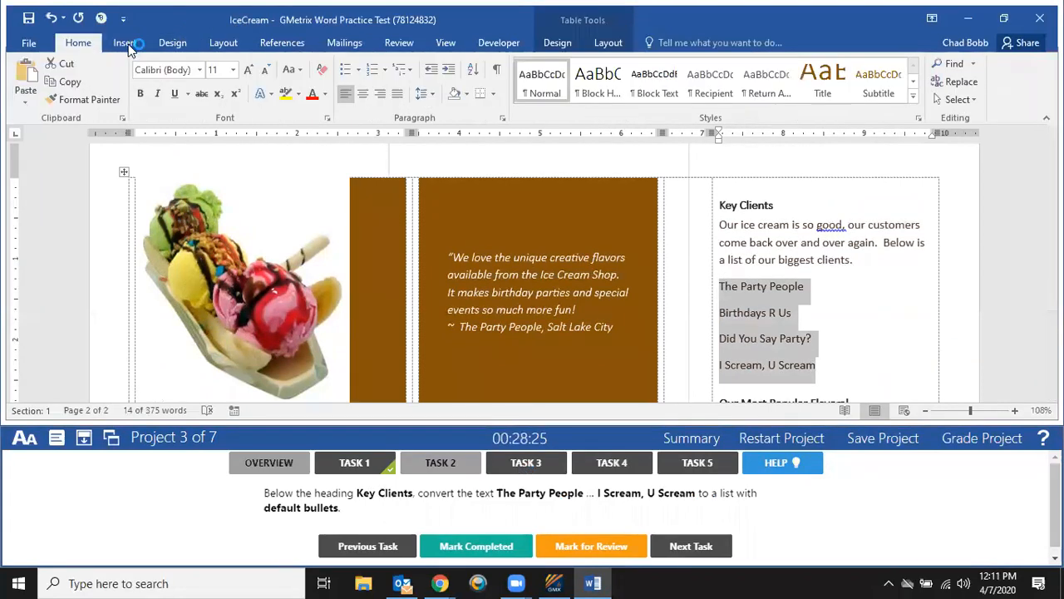
left_click(348, 73)
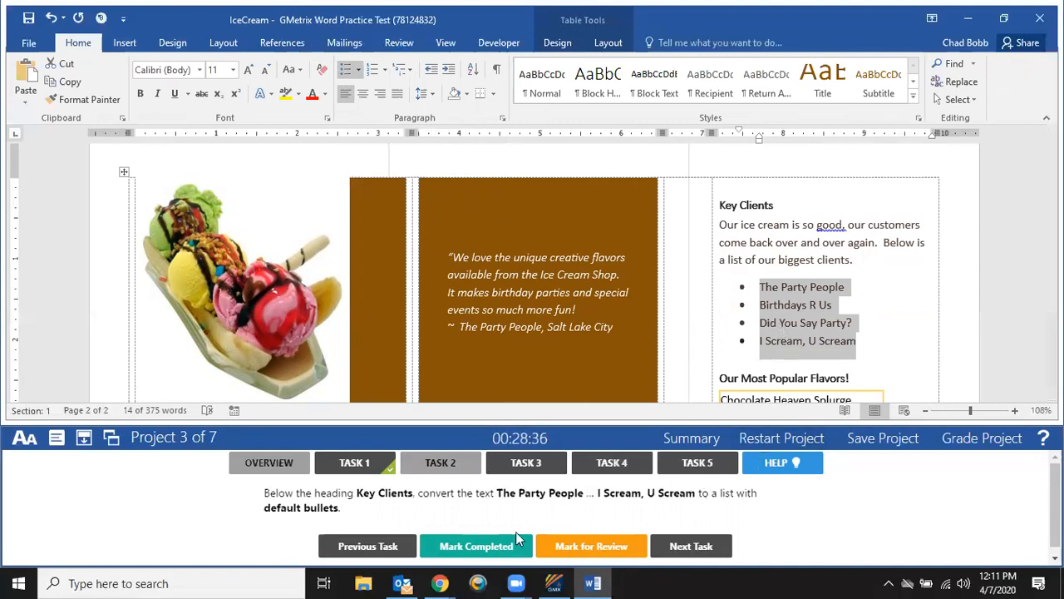
Mark Task 2 as completed and continue to Task 3.
left_click(490, 542)
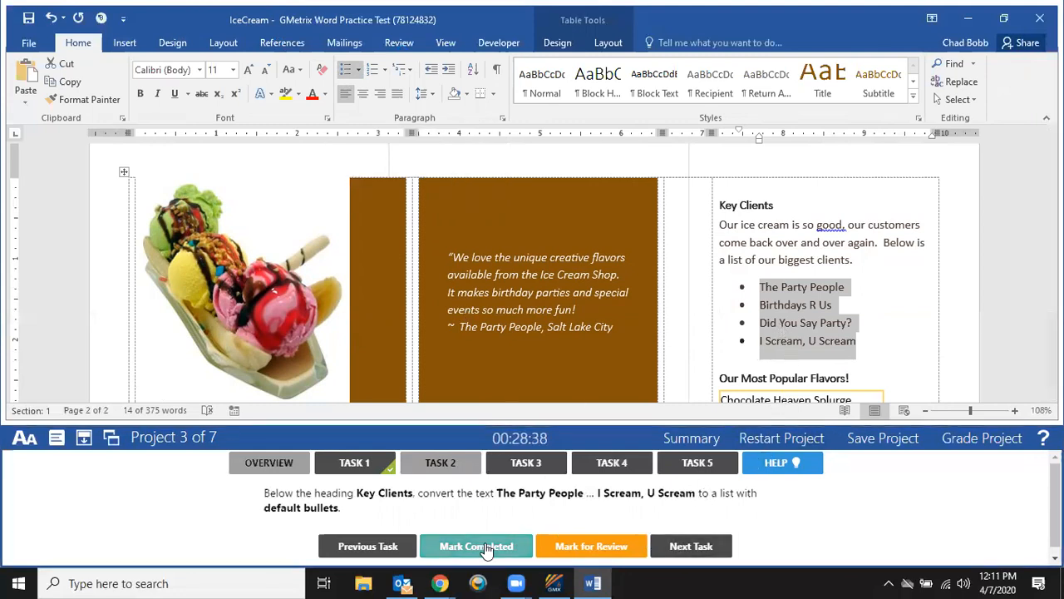
left_click(689, 547)
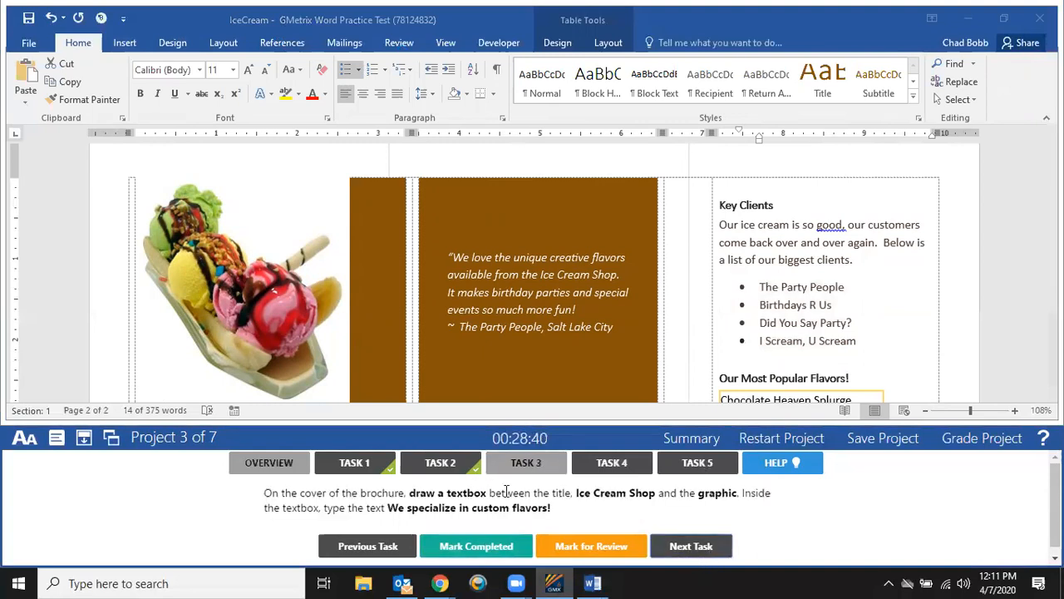
Copy the text "We specialize in custom flavors!" from the Task 3 instructions.
scroll(473, 214, "up", 10)
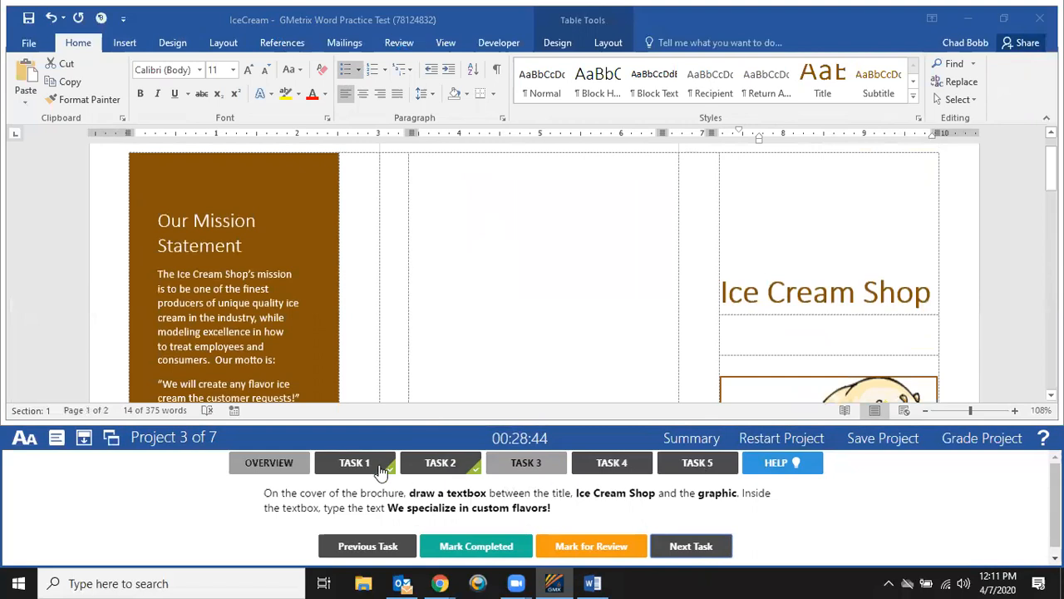
scroll(793, 278, "down", 1)
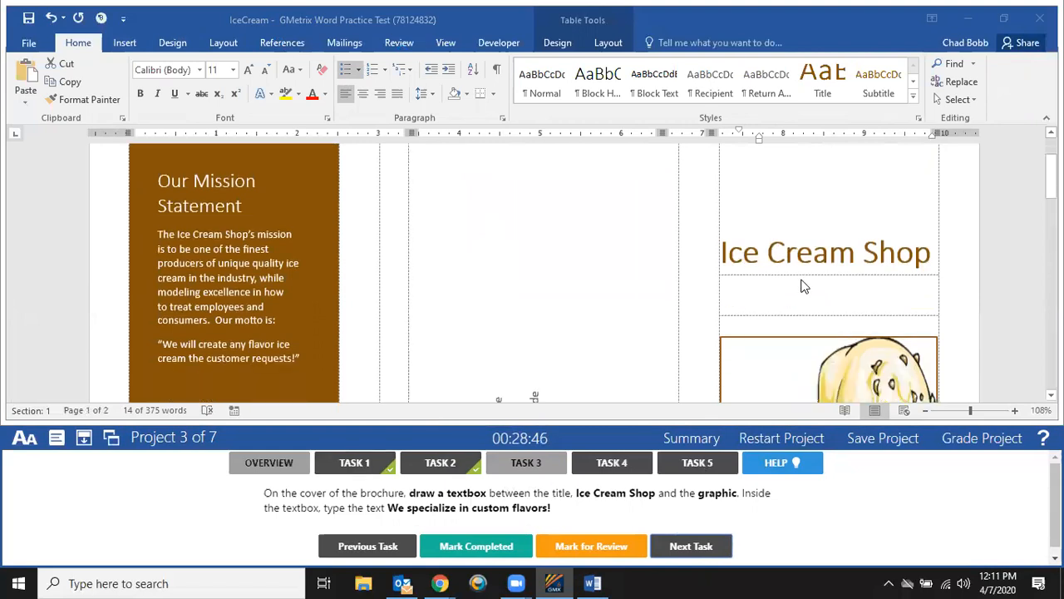
scroll(769, 178, "down", 3)
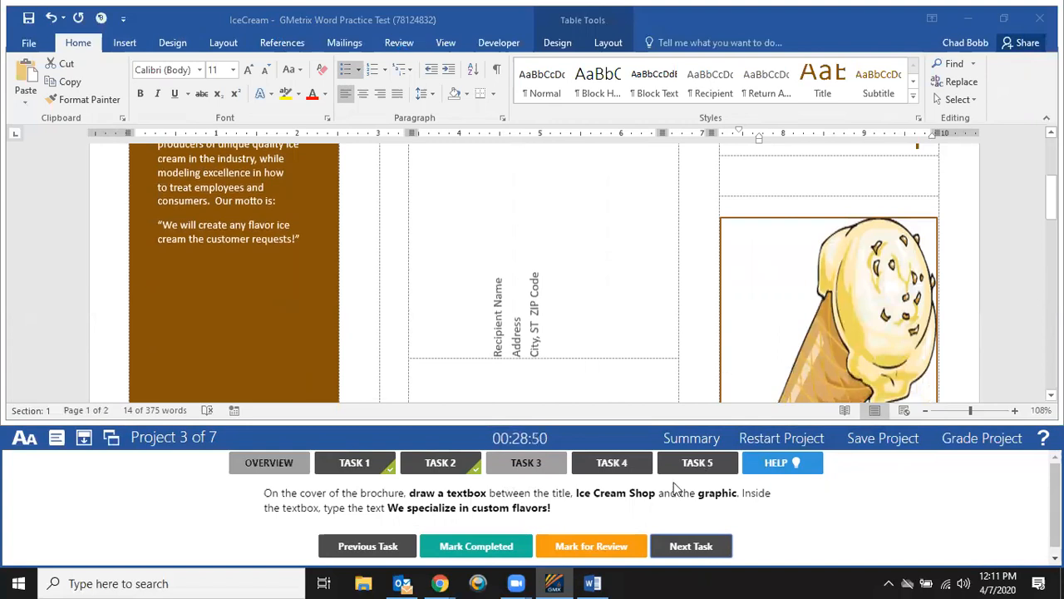
left_click_drag(388, 507, 564, 519)
key("ctrl+c")
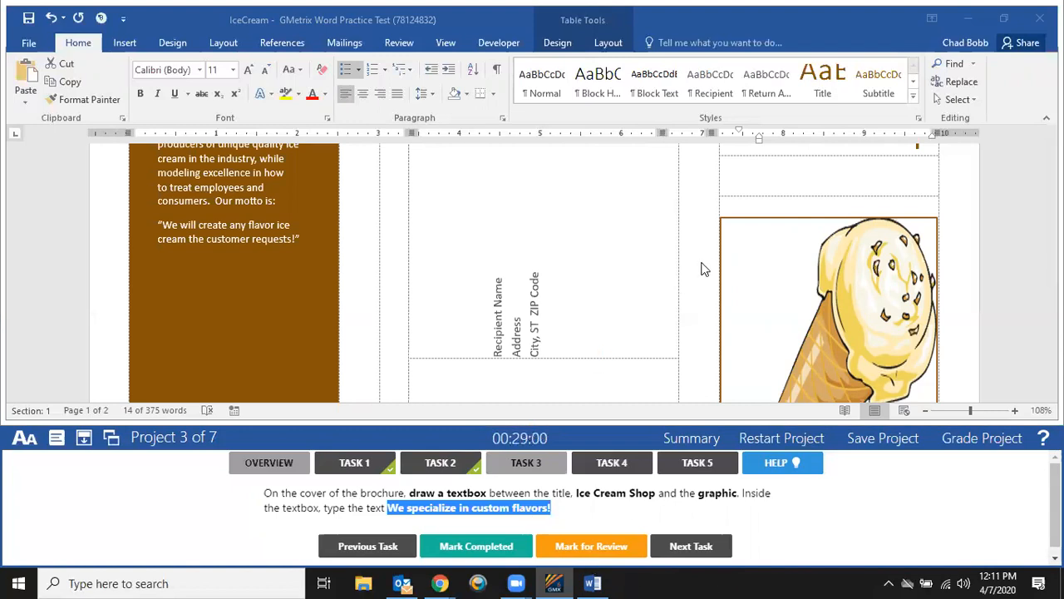
left_click(773, 220)
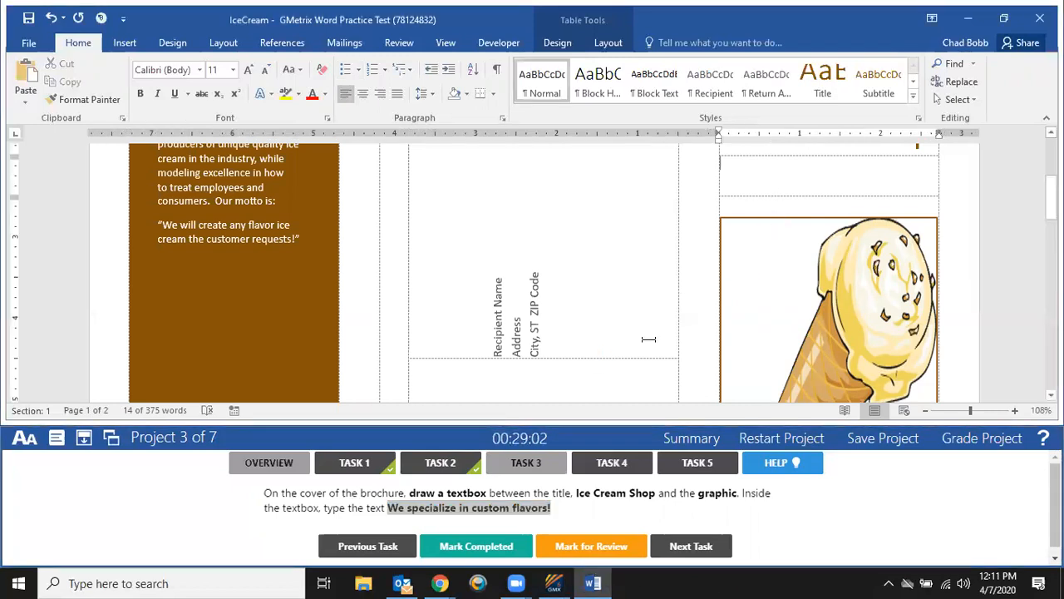
left_click(544, 501)
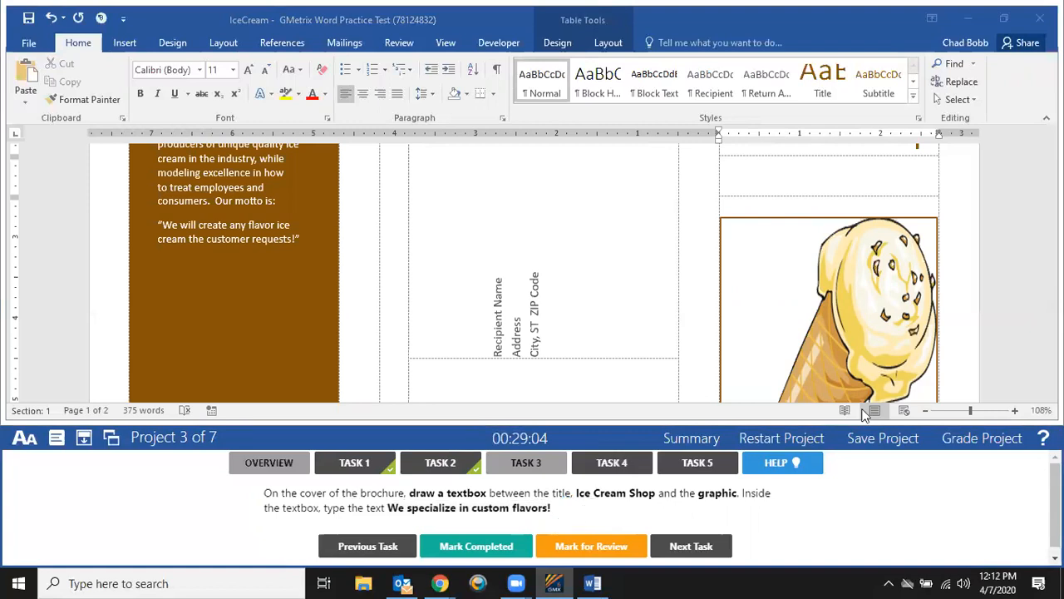
Draw a text box about 0.53" high and 2.5" wide between the Ice Cream Shop title and the graphic on the brochure cover.
left_click(856, 164)
scroll(861, 170, "up", 1)
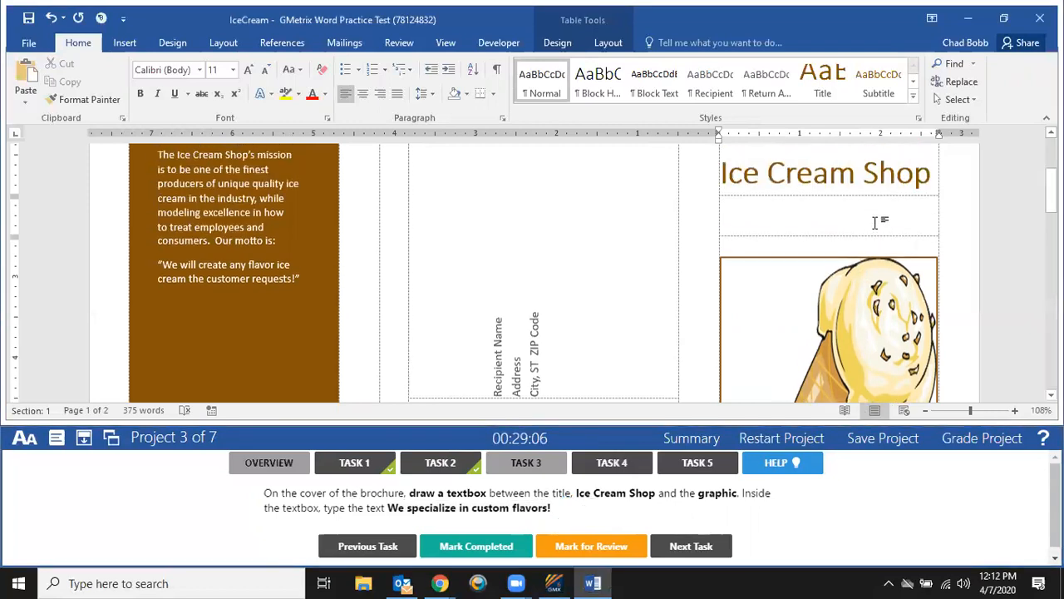
scroll(884, 240, "up", 3)
left_click(772, 333)
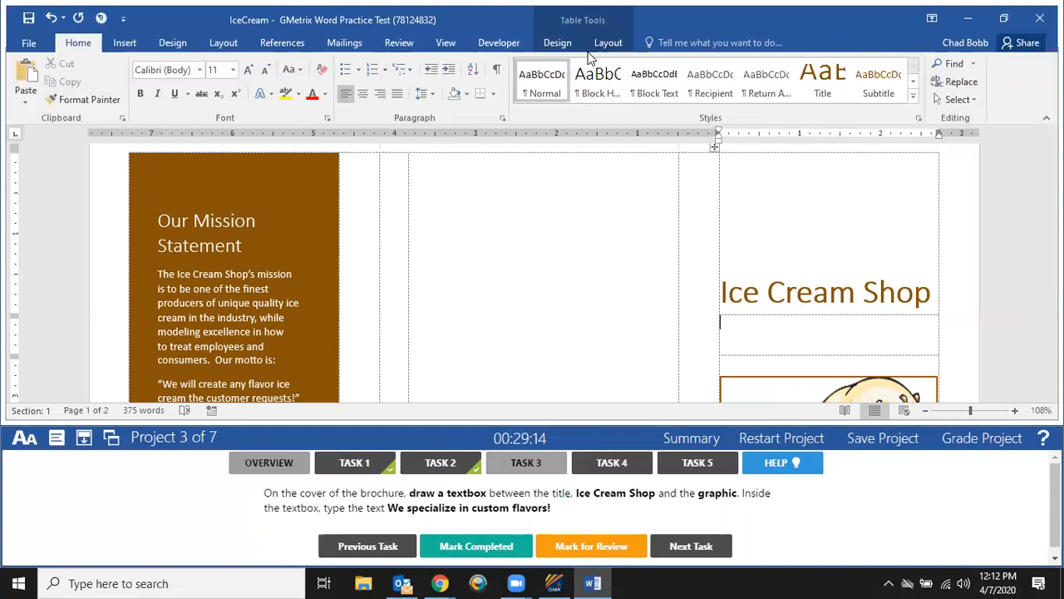
left_click(124, 43)
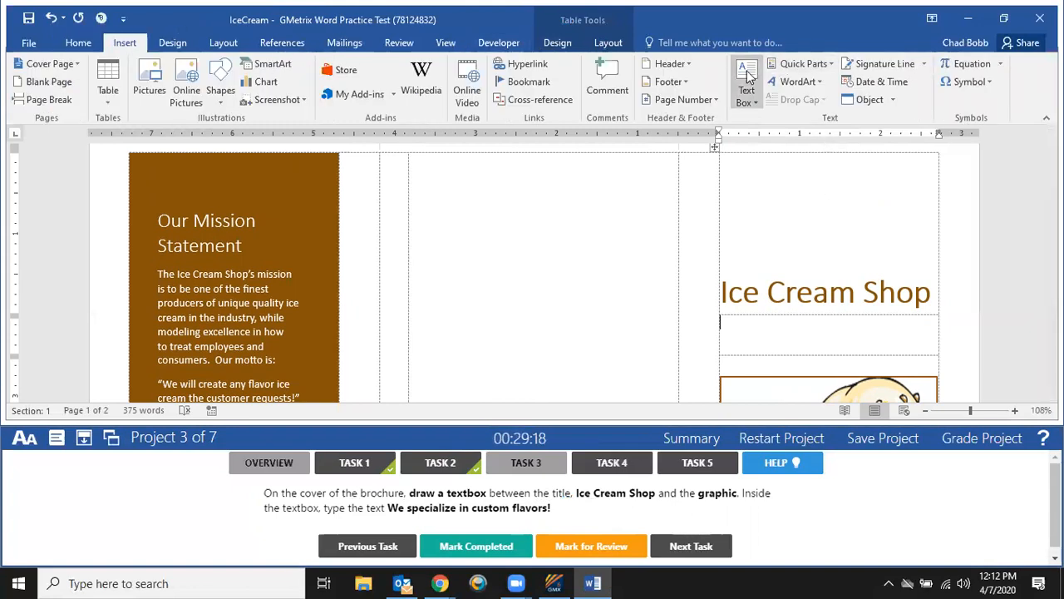
left_click(744, 96)
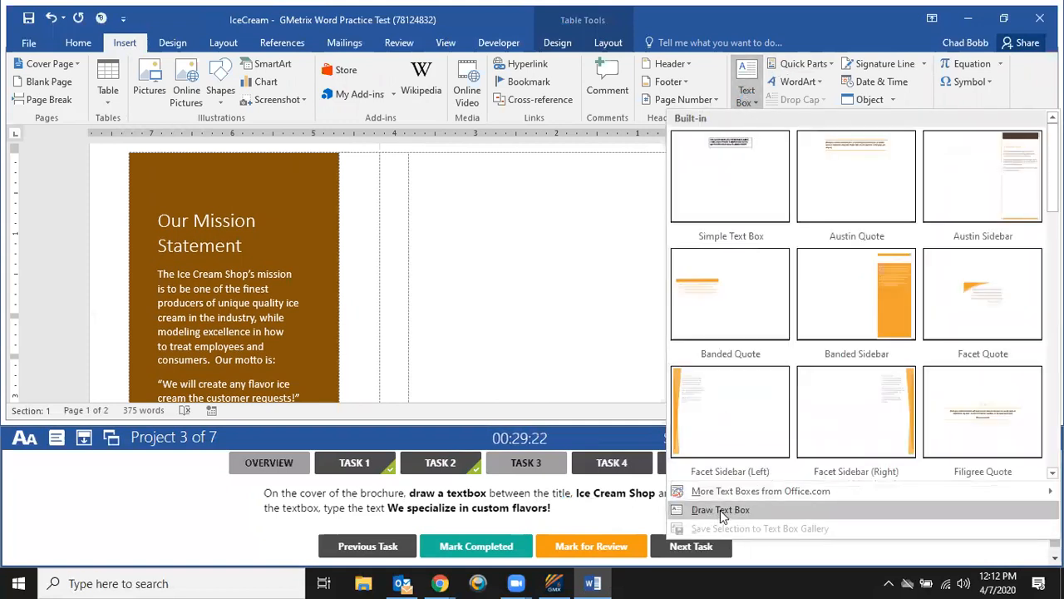
left_click(720, 509)
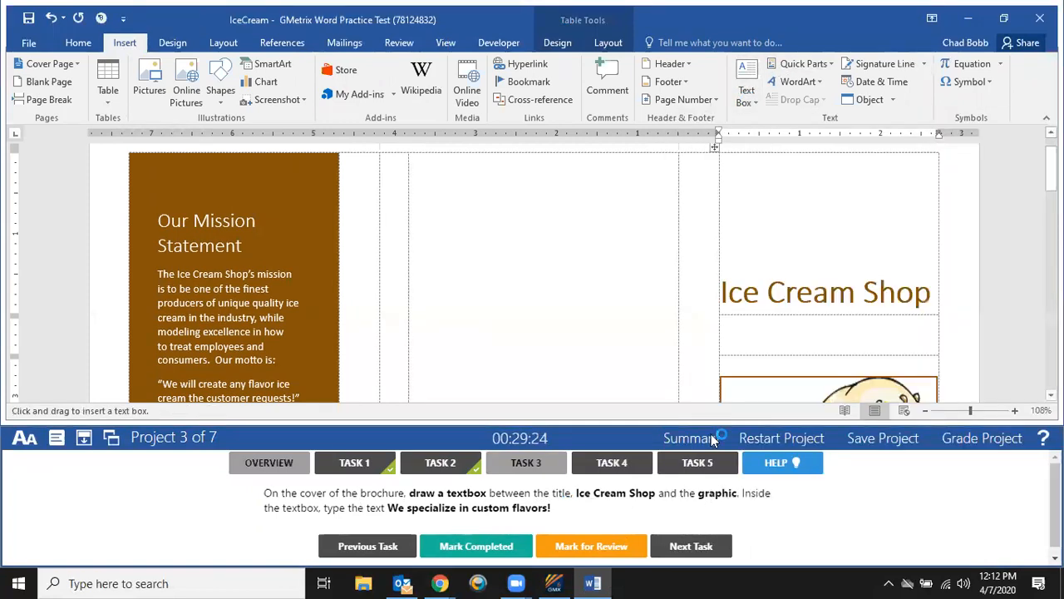
mouse_move(726, 321)
left_mouse_down()
mouse_move(803, 347)
mouse_move(928, 364)
left_mouse_up()
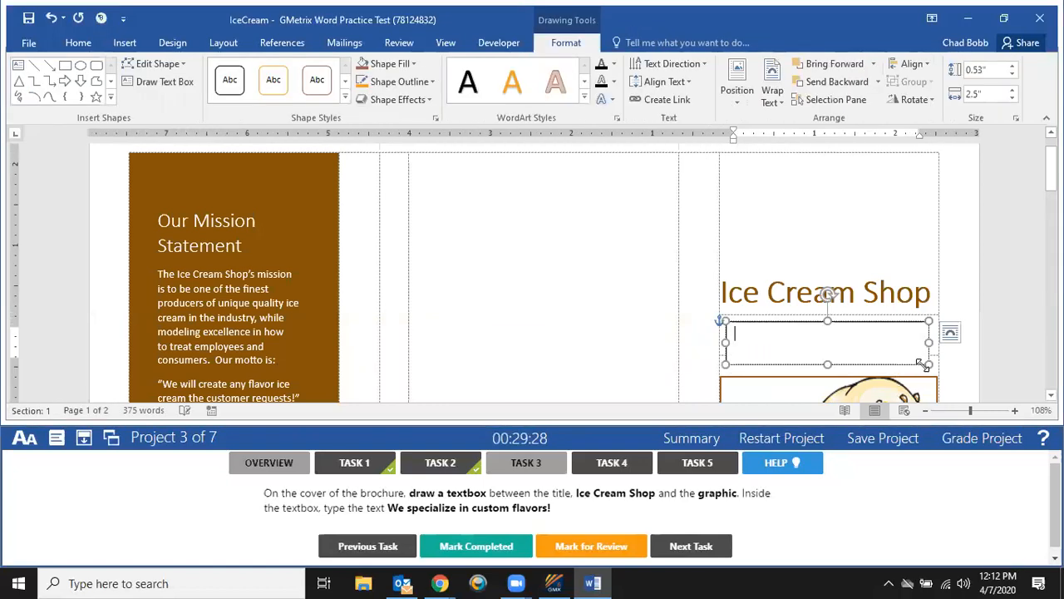
Paste "We specialize in custom flavors!" into the new text box and show the paste options for it.
key("ctrl+v")
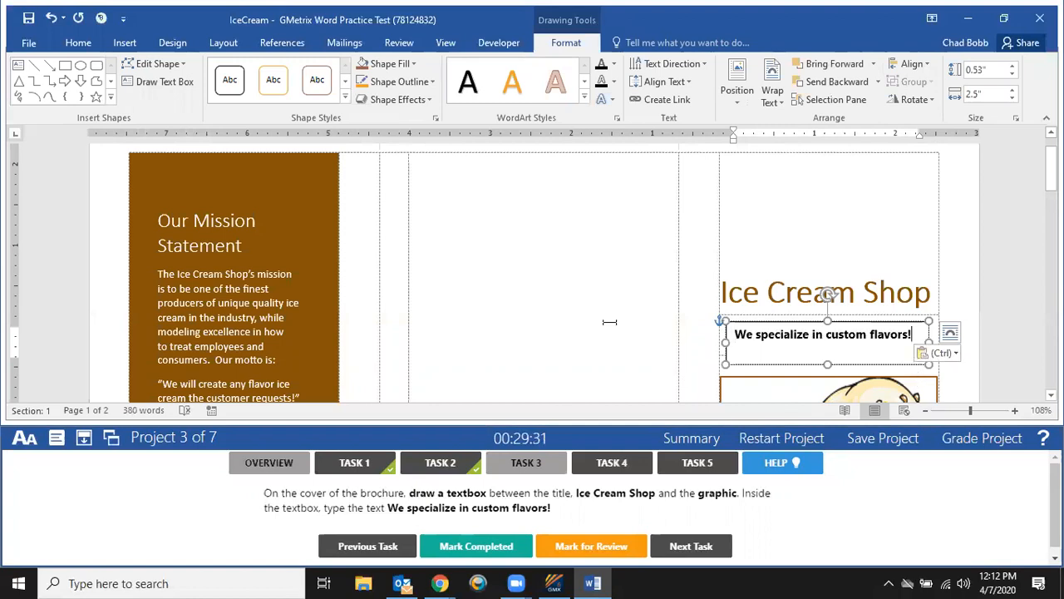
left_click(950, 353)
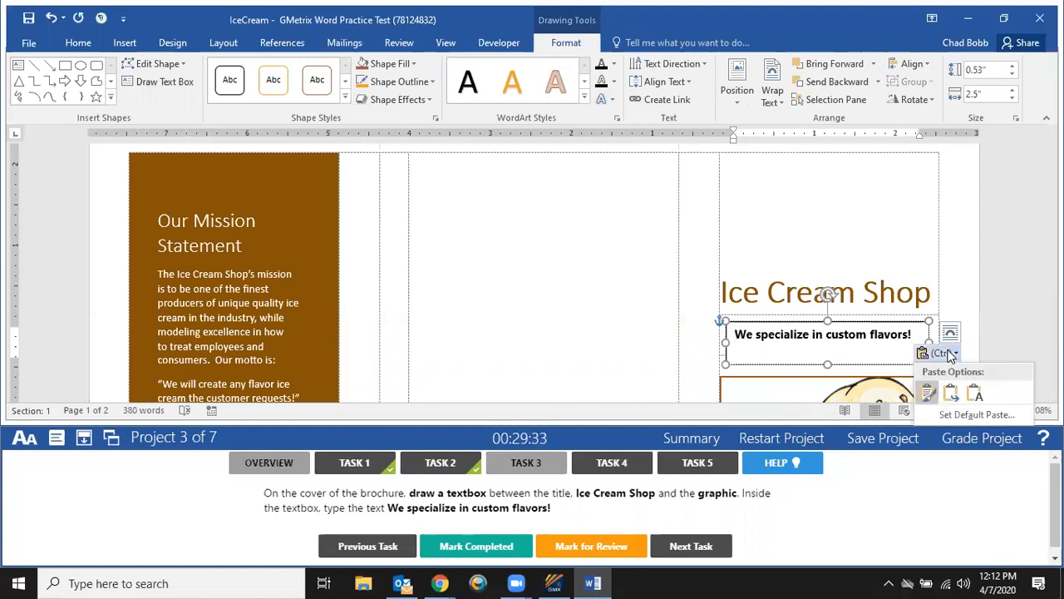
Keep only the text of the slogan pasted in the cover's text box, without source formatting, and mark Task 3 completed.
left_click(972, 393)
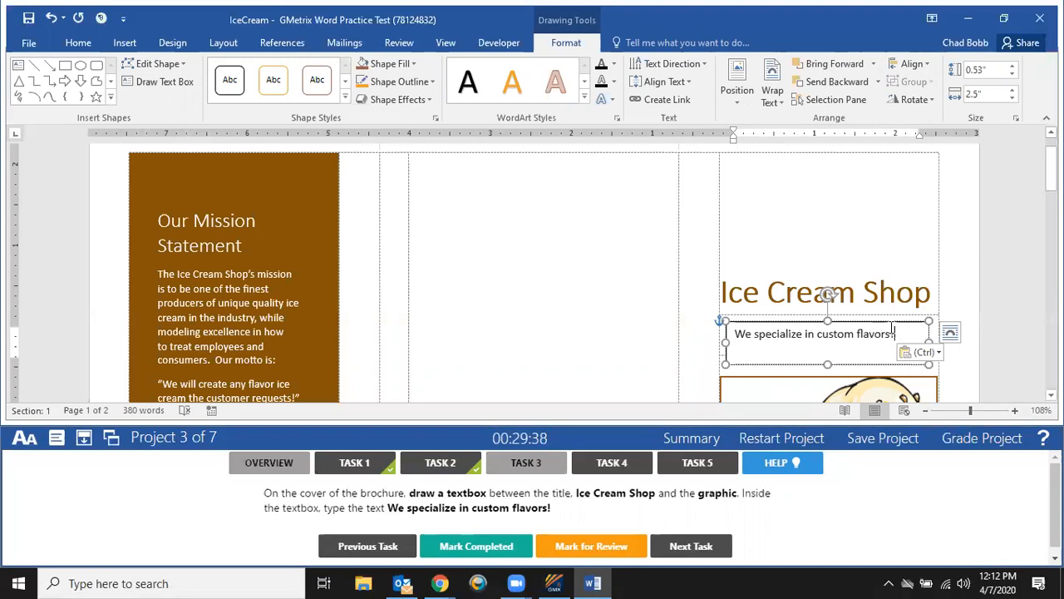
left_click(937, 353)
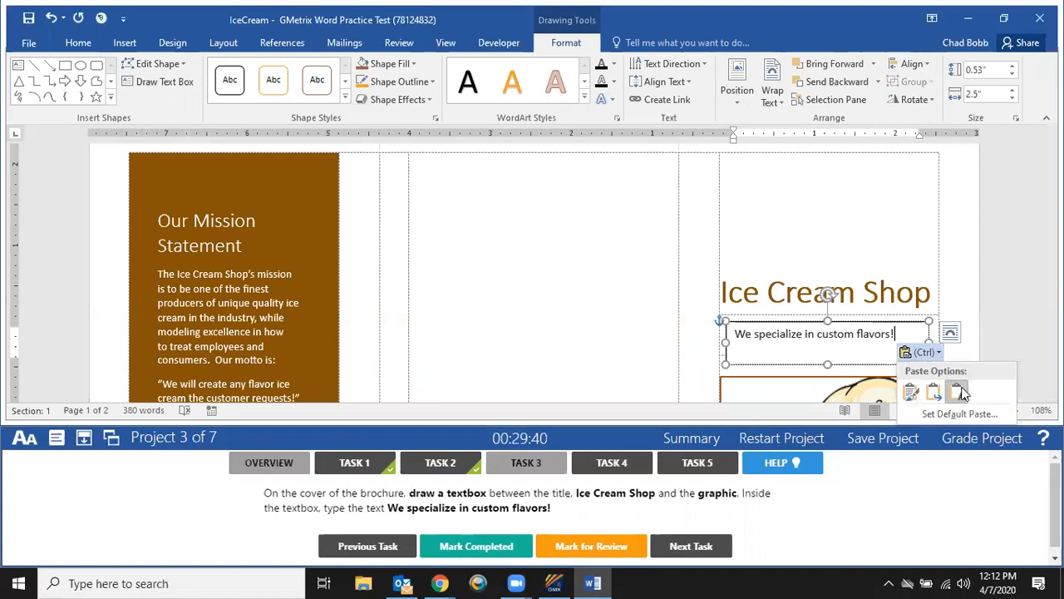
left_click(960, 392)
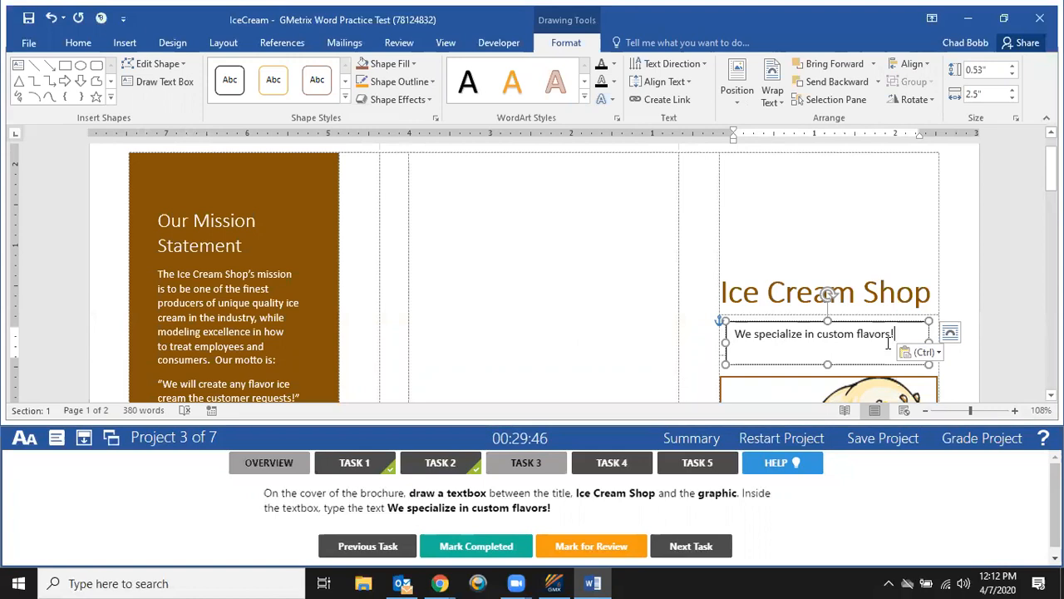
left_click(795, 289)
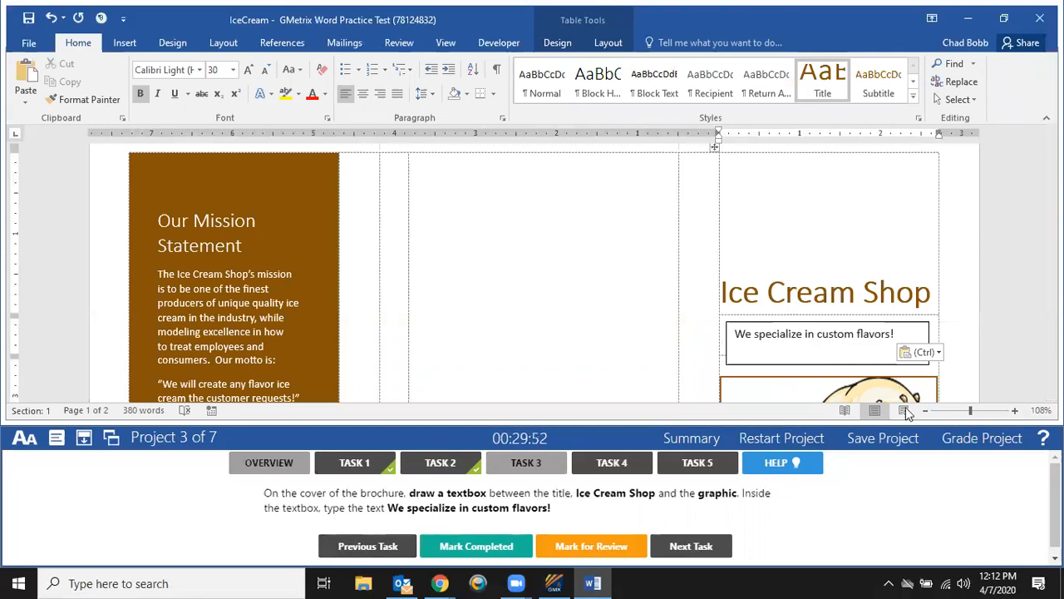
left_click(844, 342)
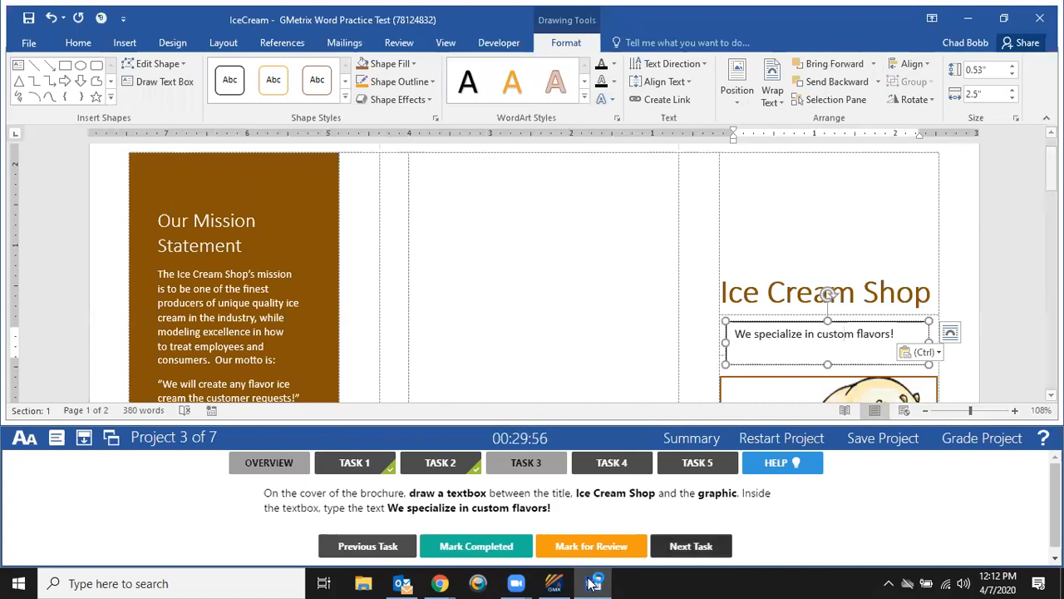
left_click(521, 552)
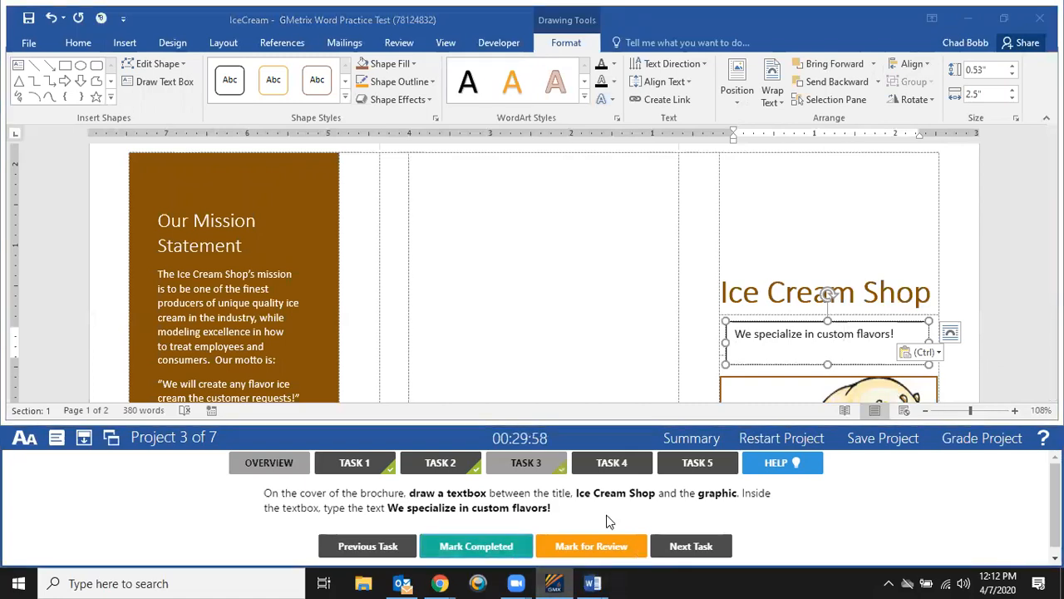
For Task 4, apply the Inside: Top Left inner shadow to the ice cream cone graphic on the cover and mark the task completed.
left_click(603, 471)
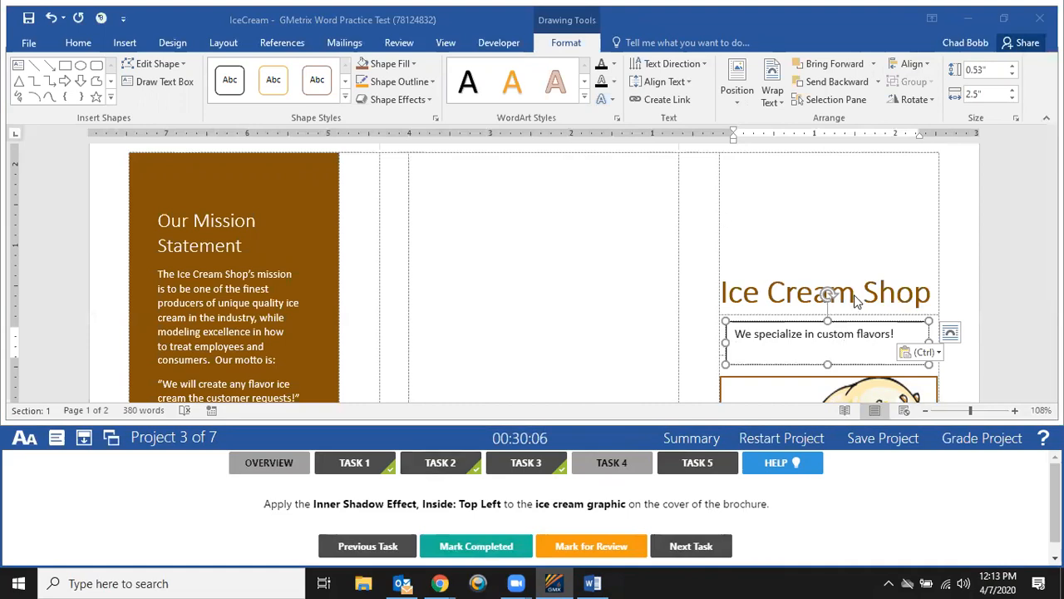
scroll(854, 295, "down", 1)
scroll(836, 271, "down", 2)
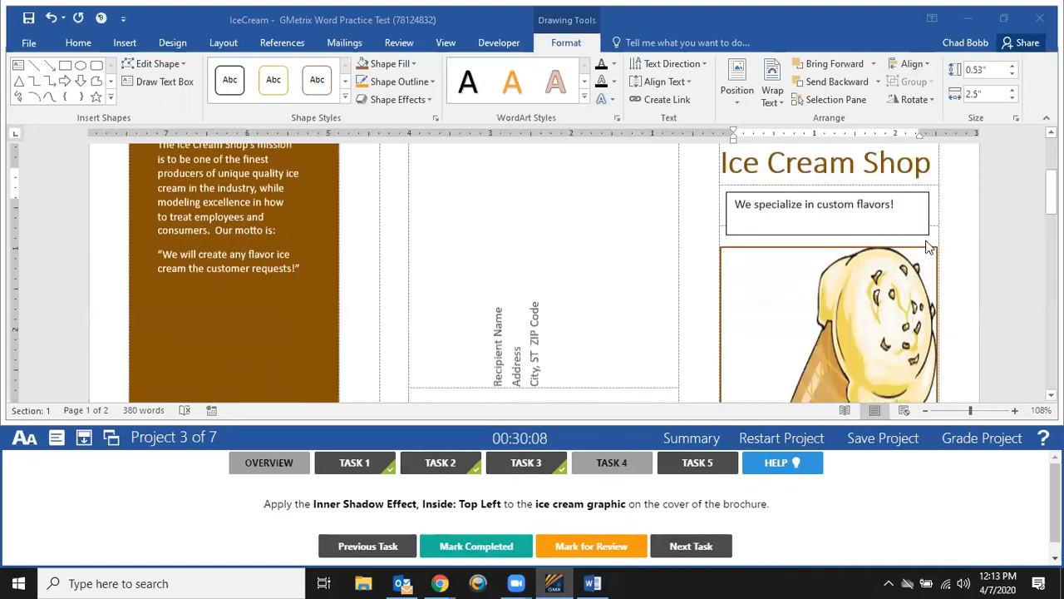
scroll(891, 265, "down", 3)
left_click(878, 239)
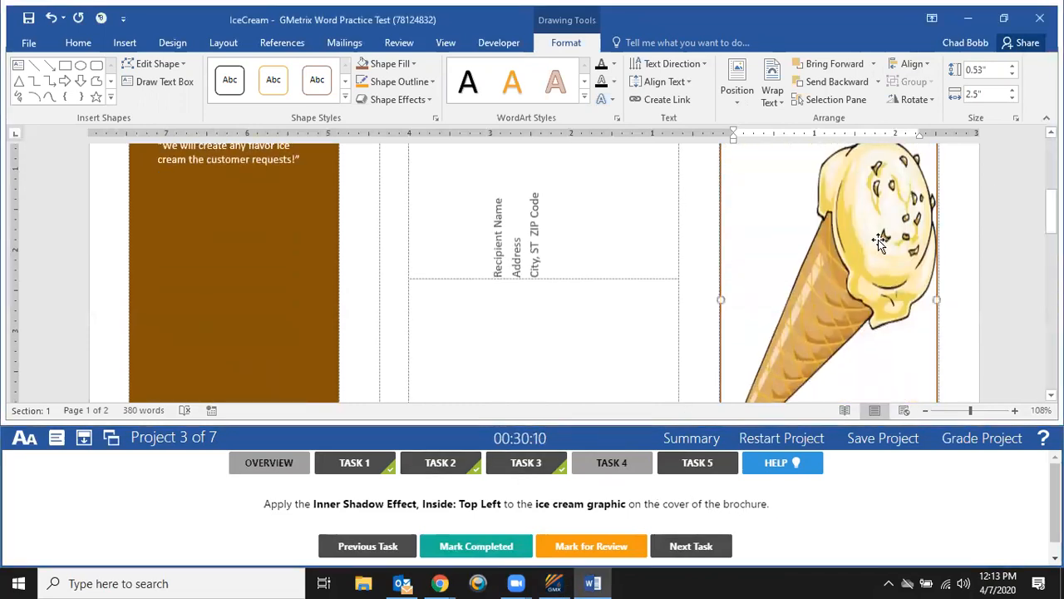
scroll(877, 244, "down", 4)
scroll(875, 250, "up", 5)
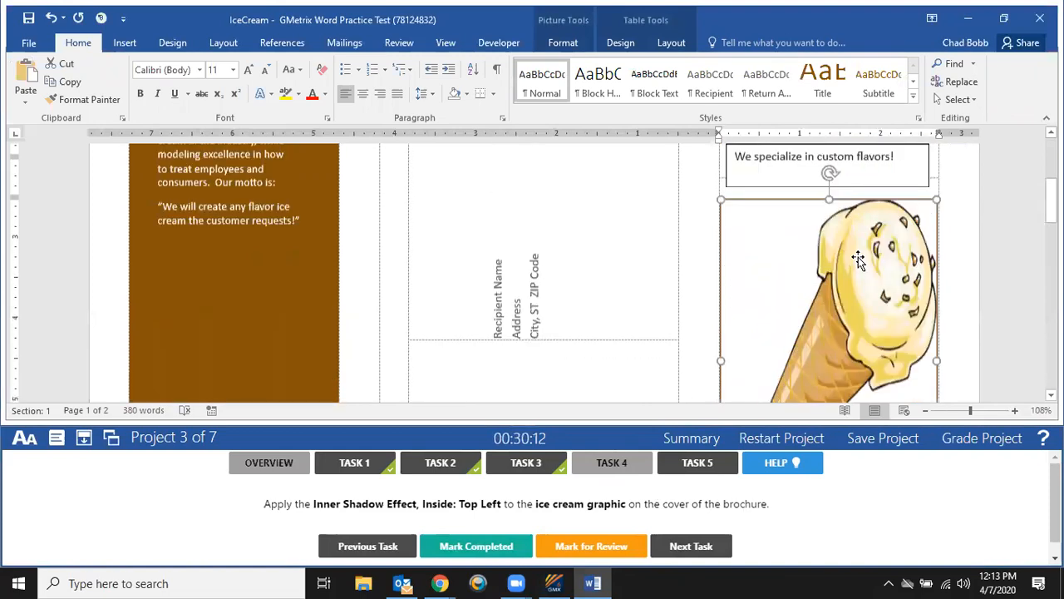
scroll(859, 260, "up", 5)
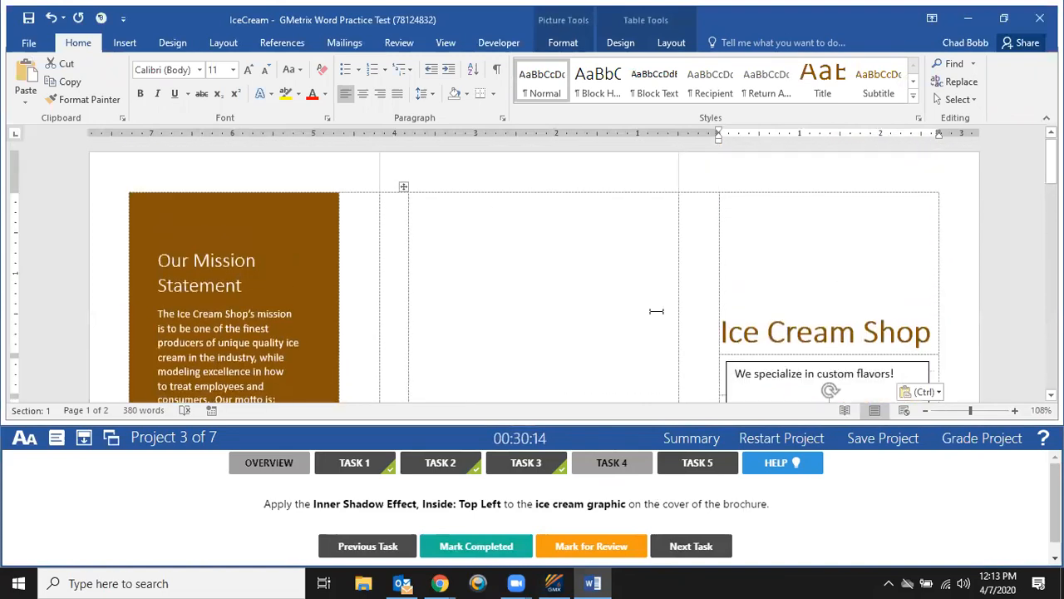
left_click(565, 43)
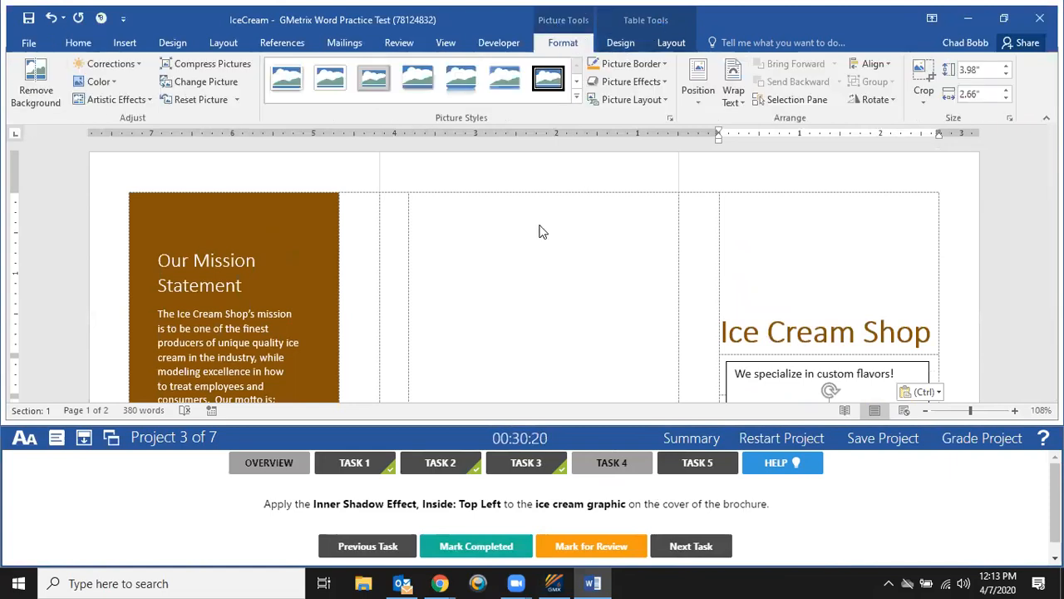
scroll(753, 332, "down", 3)
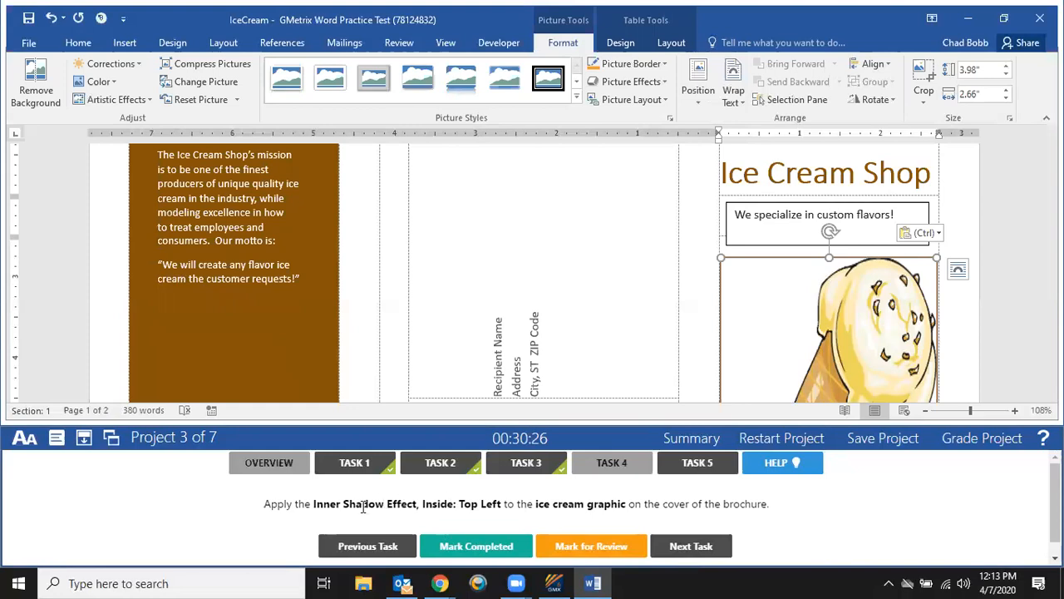
left_click(654, 88)
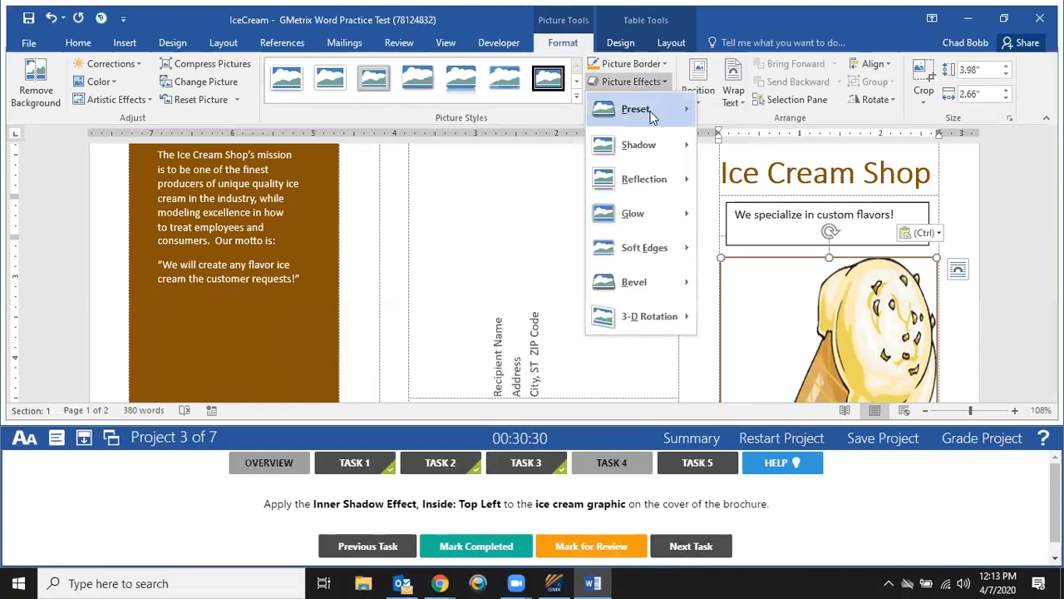
mouse_move(651, 150)
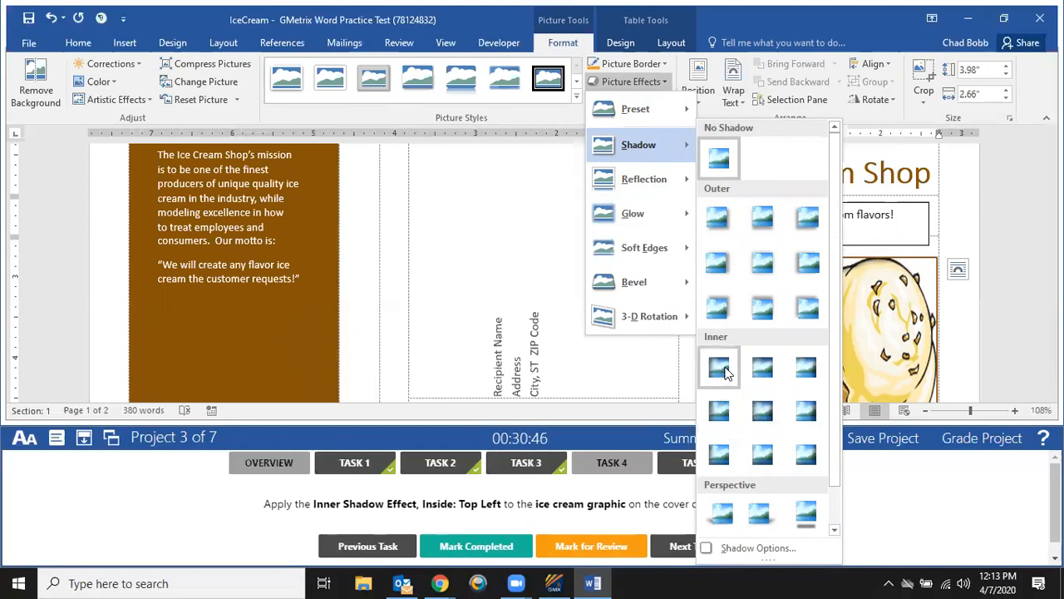
left_click(720, 370)
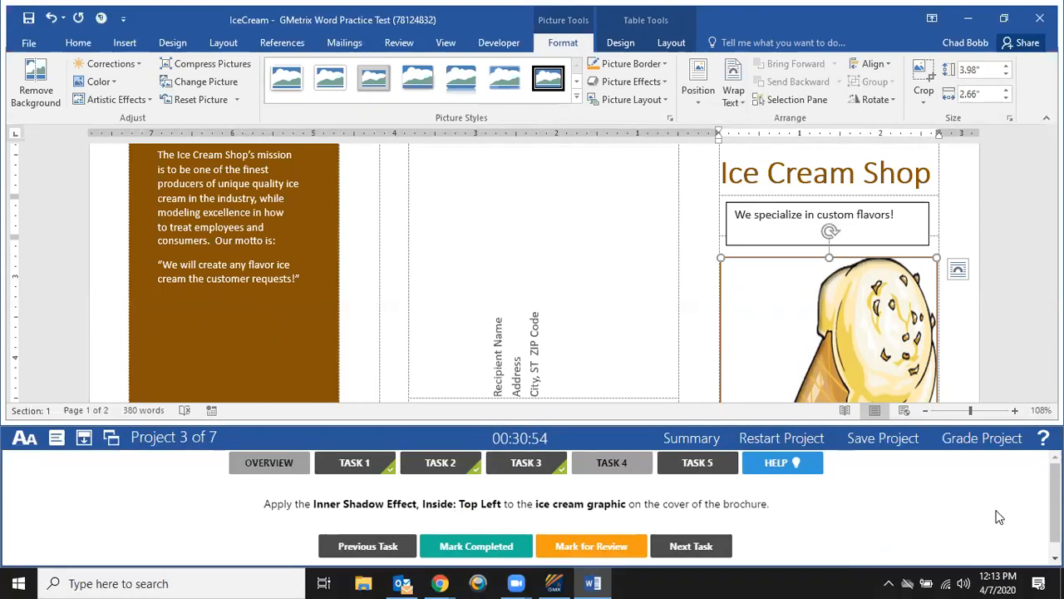
left_click(459, 542)
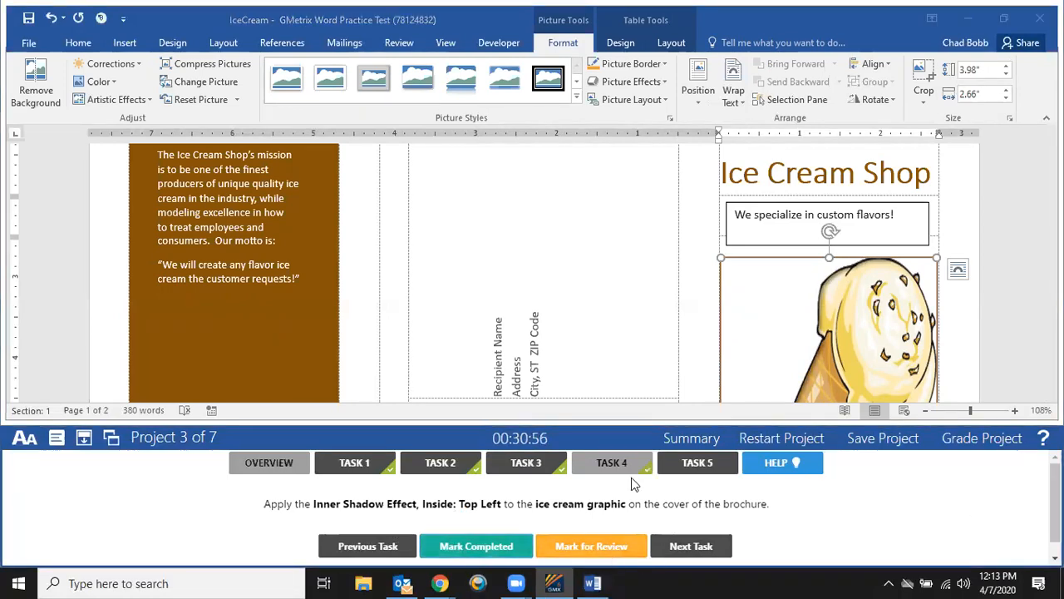
For Task 5, apply the Off Axis 1 Right parallel 3-D rotation to the sundae picture on page 2 and mark the task completed.
left_click(695, 463)
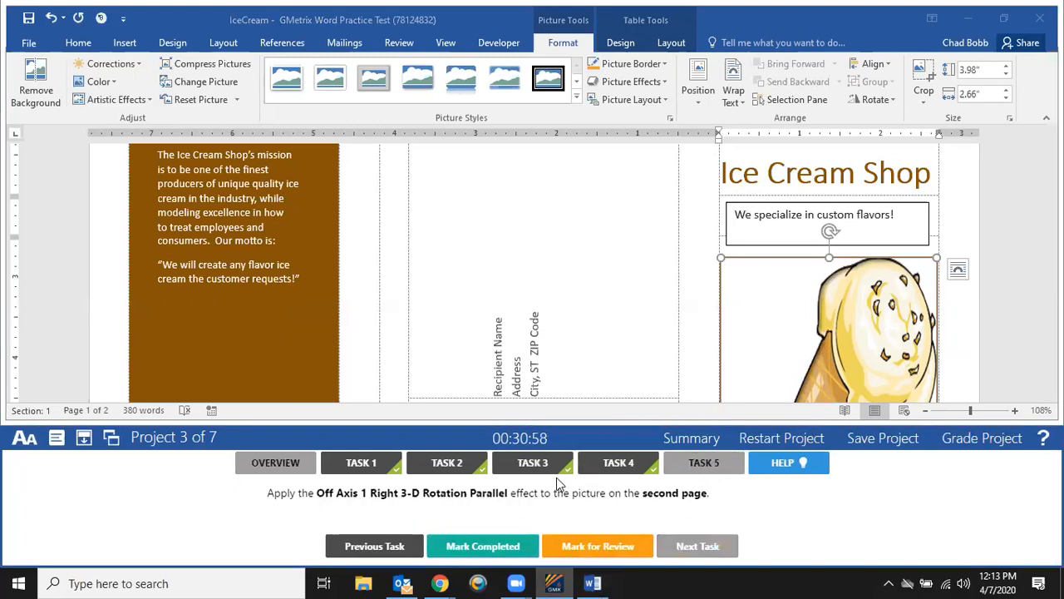
scroll(549, 274, "down", 5)
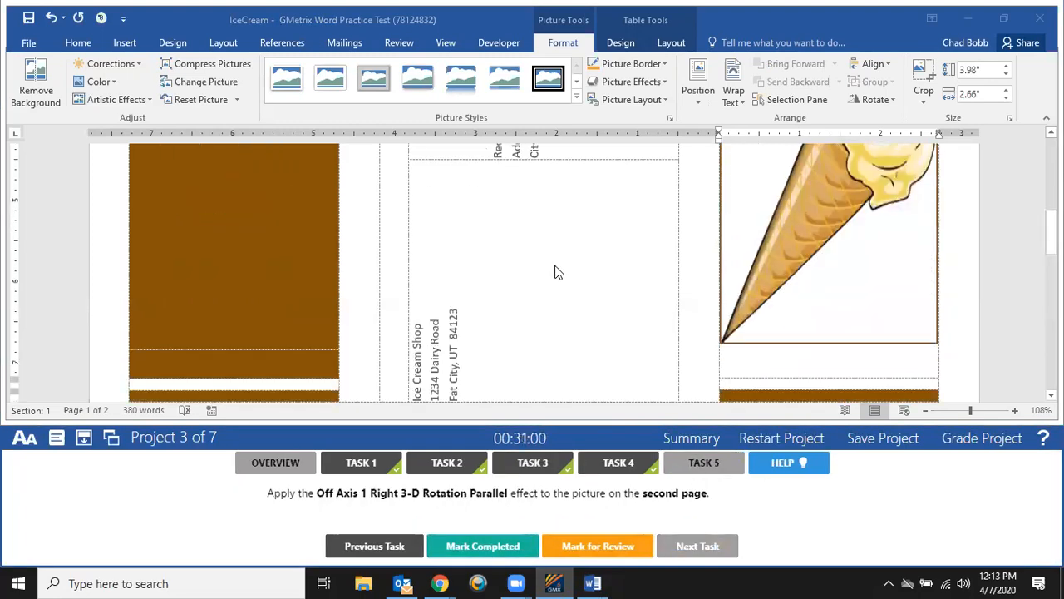
scroll(565, 270, "down", 8)
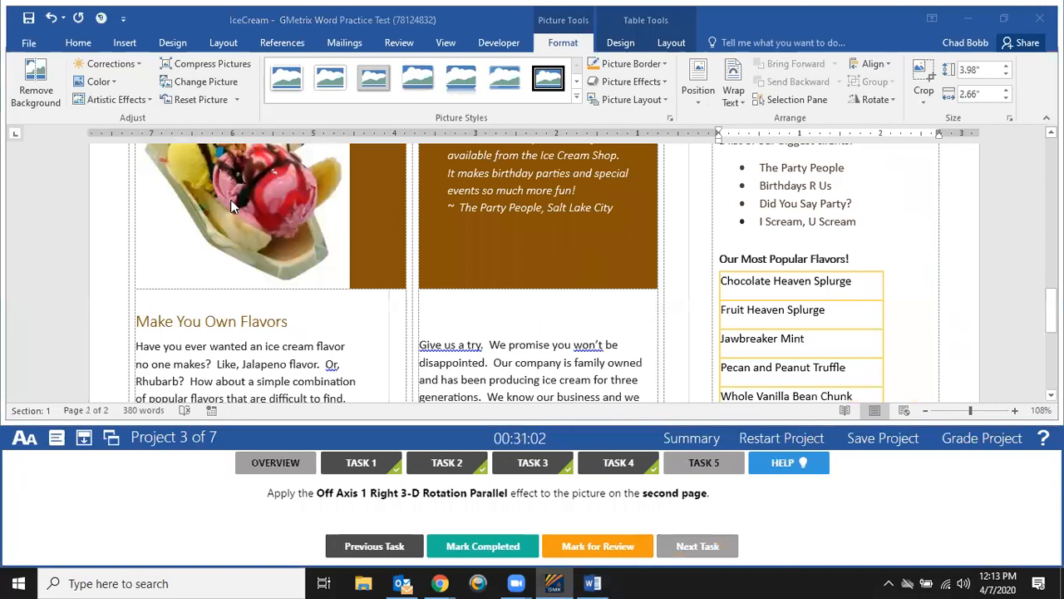
left_click(222, 214)
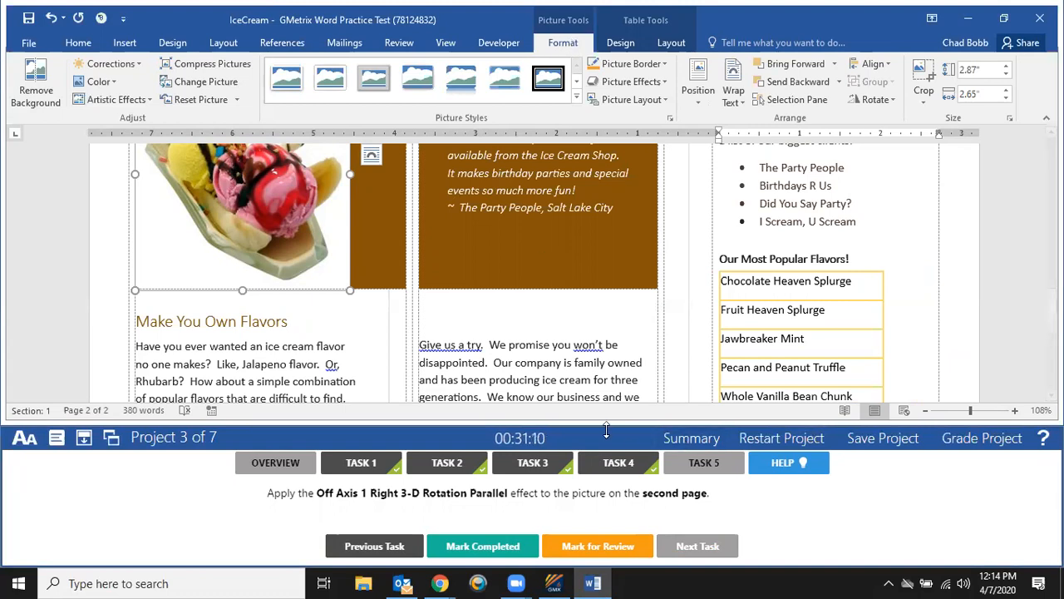
left_click(651, 84)
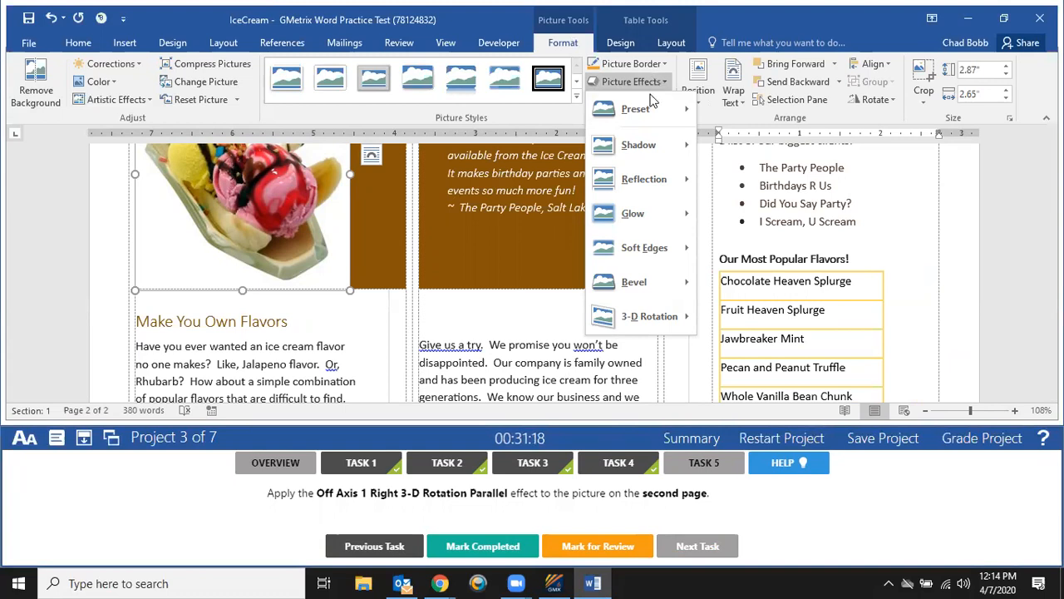
mouse_move(659, 316)
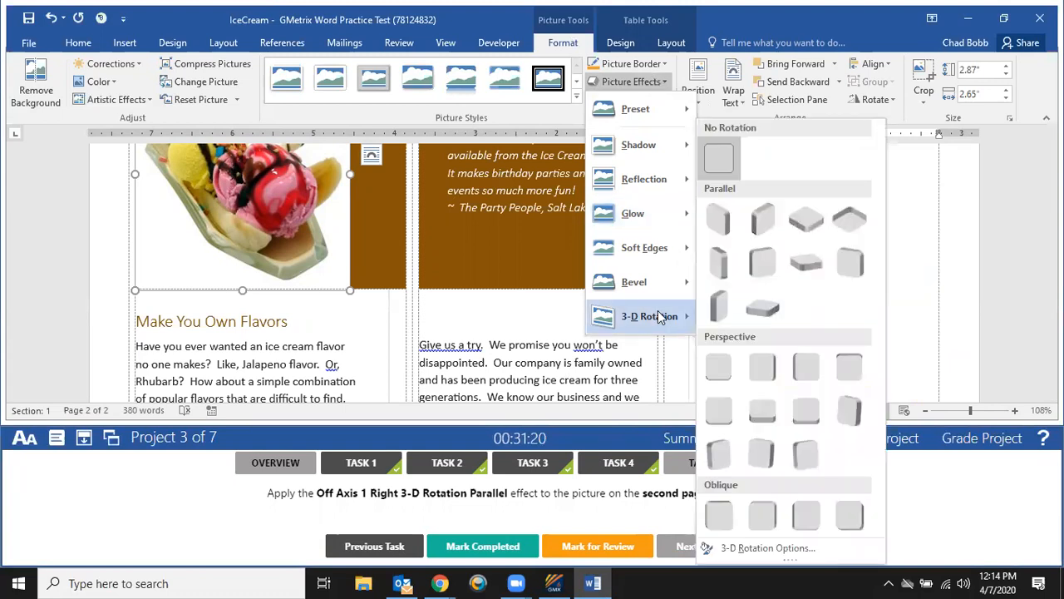
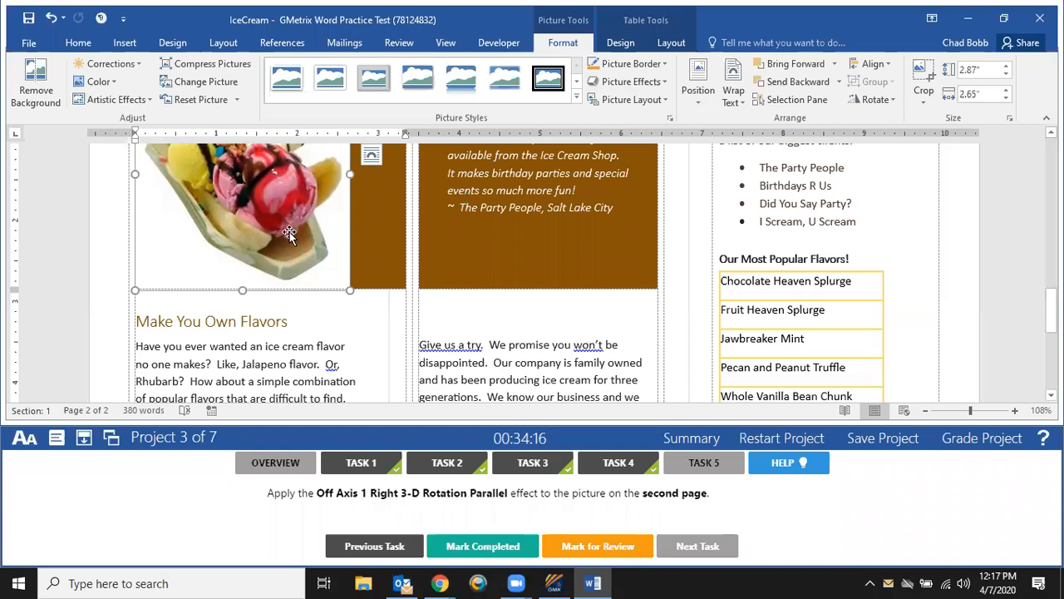
left_click(647, 83)
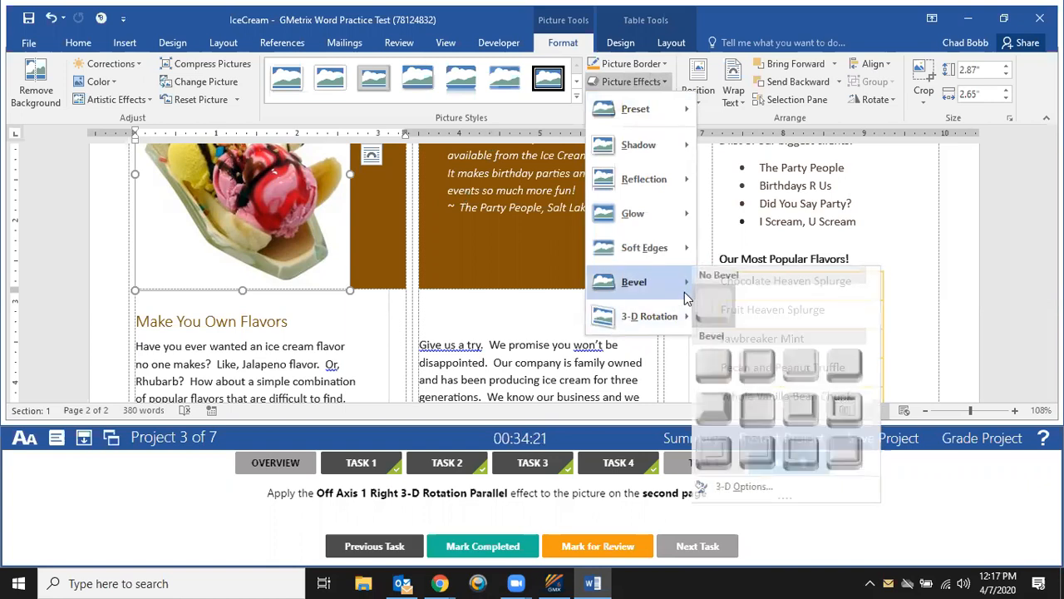
mouse_move(654, 322)
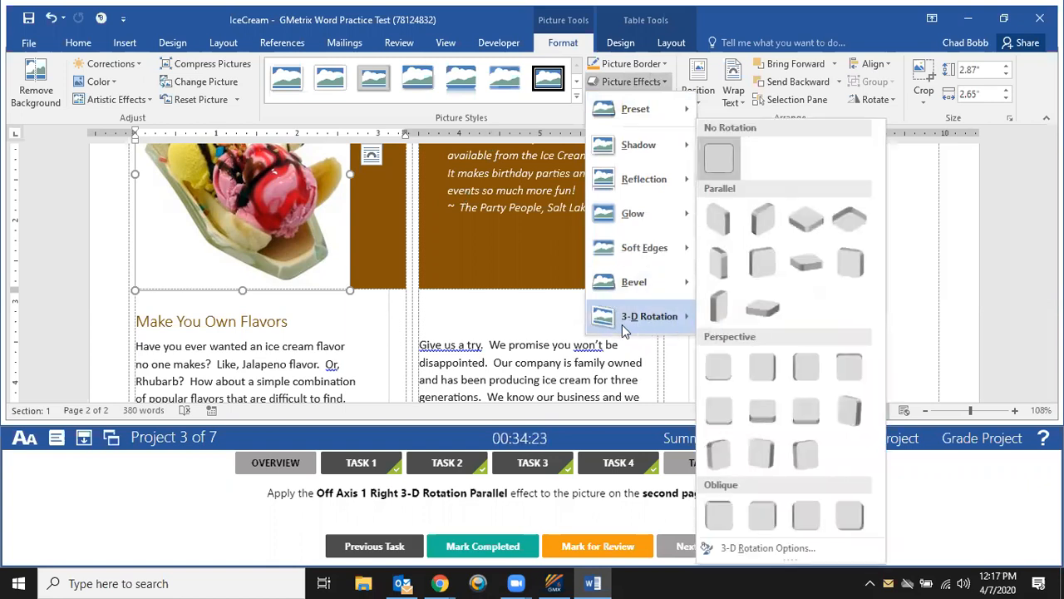
left_click(771, 263)
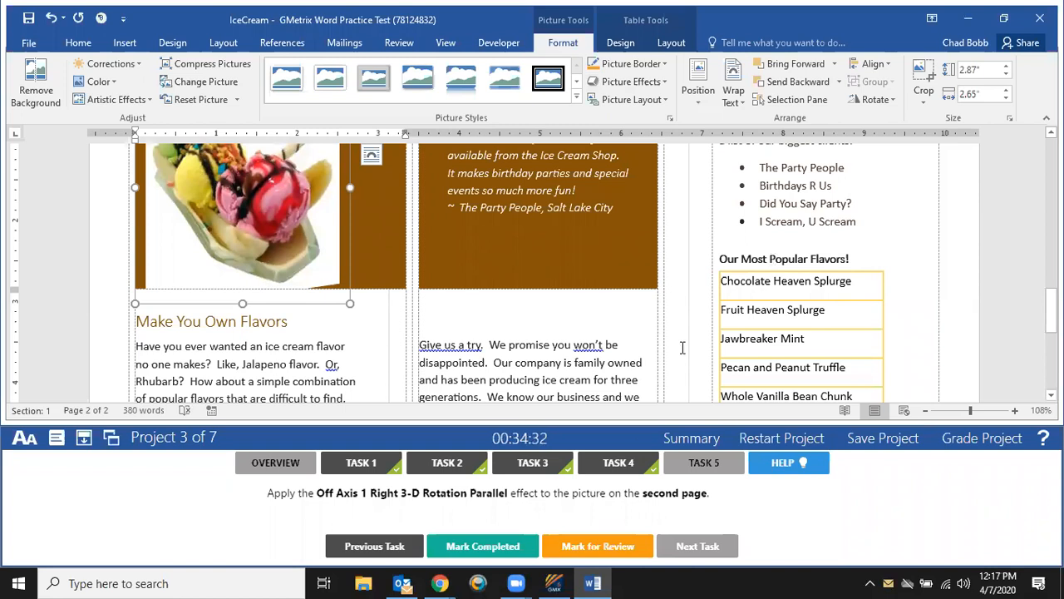
left_click(516, 549)
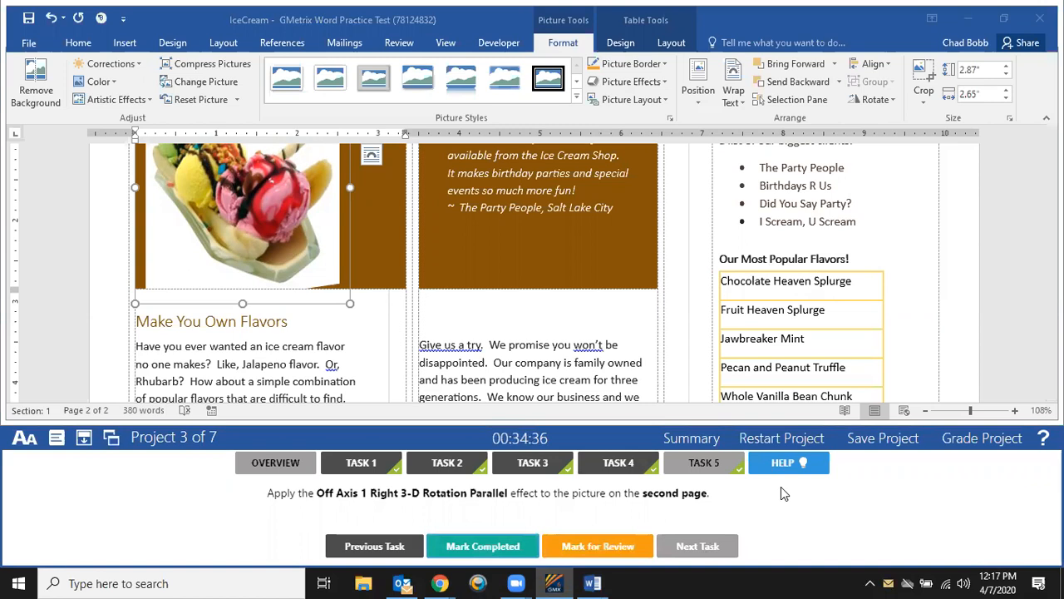
Grade the Ice Cream project and continue to the next project.
left_click(983, 438)
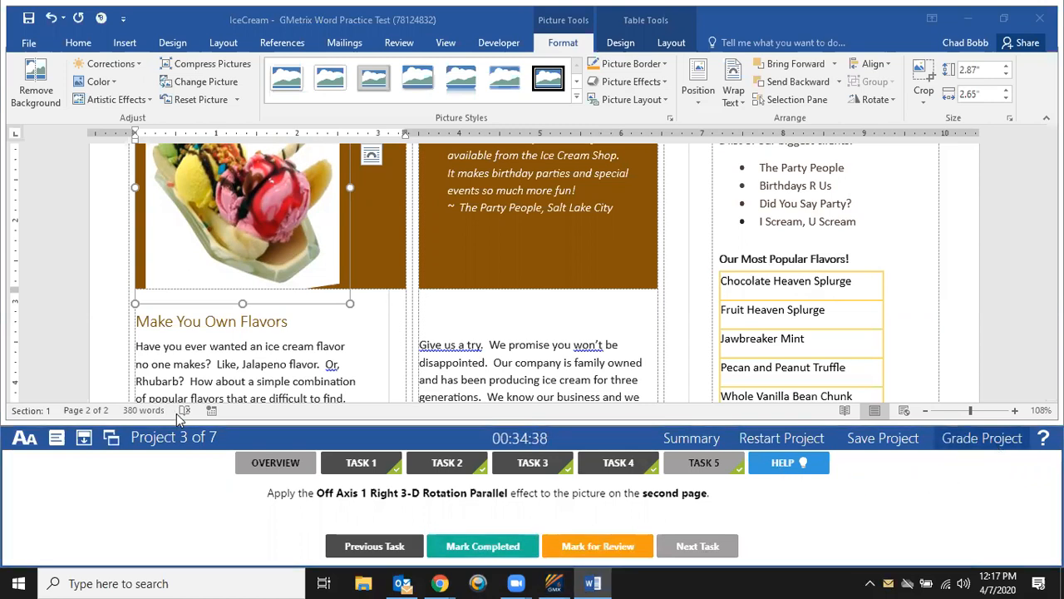
left_click(984, 438)
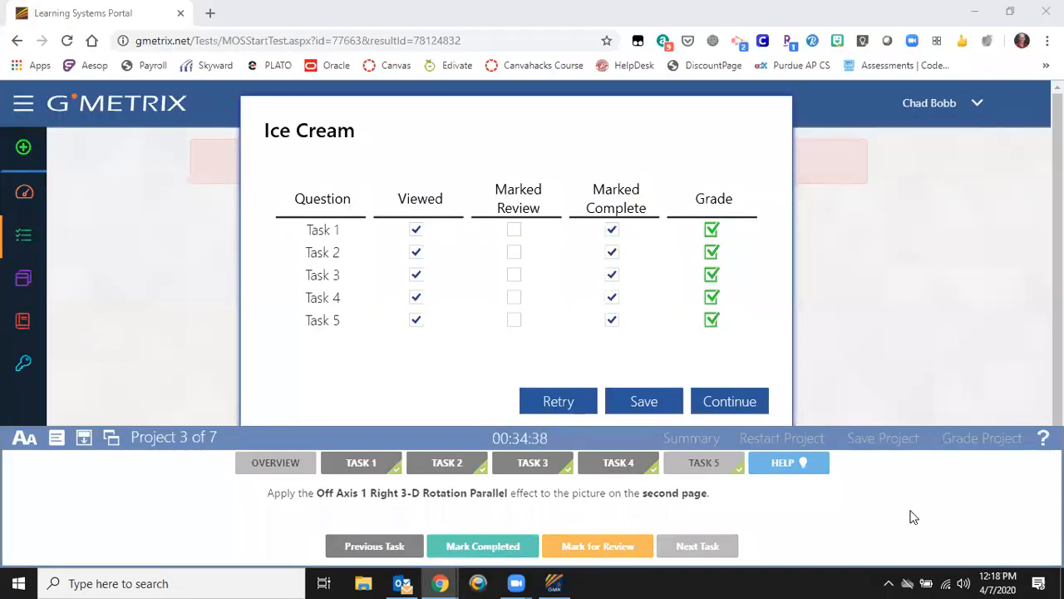
left_click(749, 405)
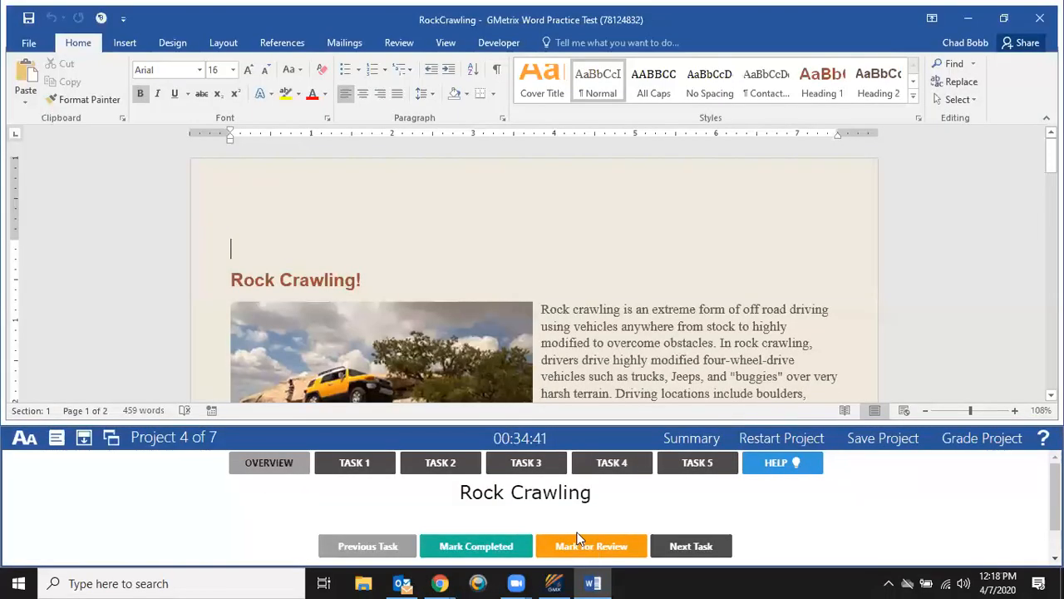
For Task 1, bookmark the "Moab, Utah" heading on page 2 with the name Moab and mark the task completed.
left_click(357, 463)
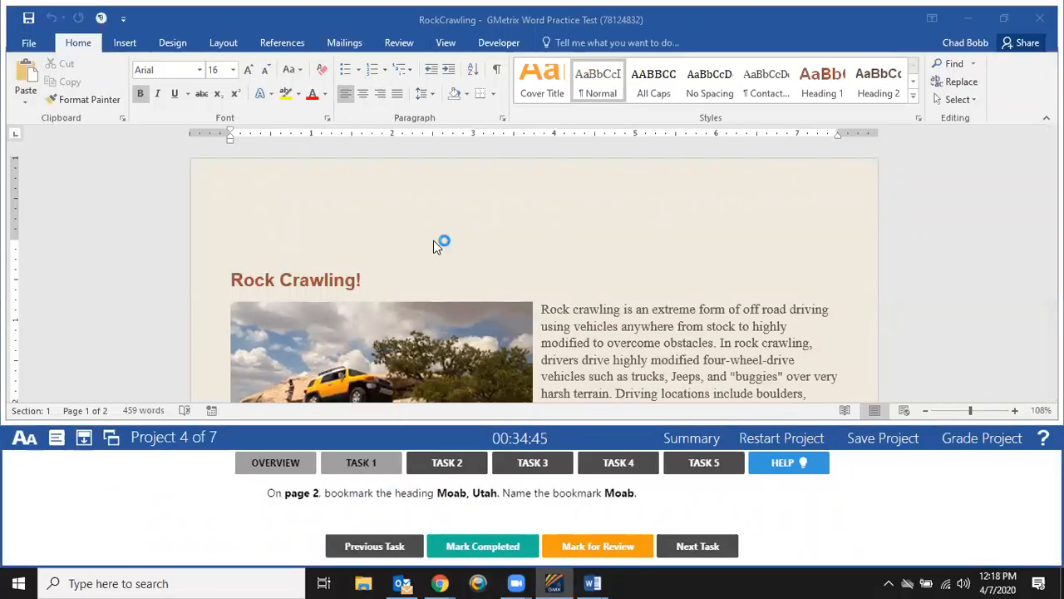
scroll(515, 241, "down", 3)
scroll(515, 241, "down", 15)
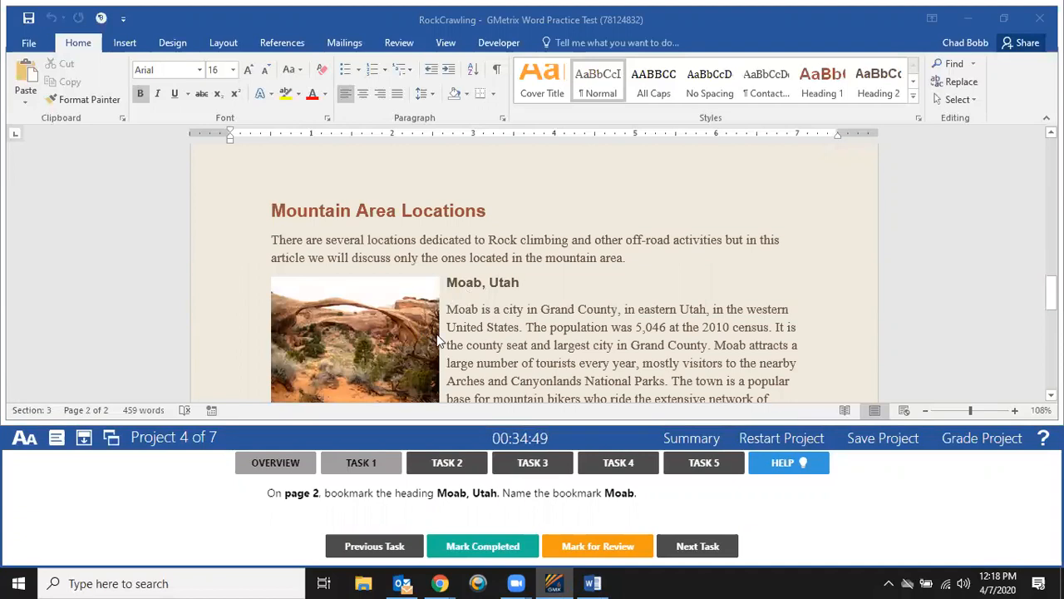
left_click(496, 303)
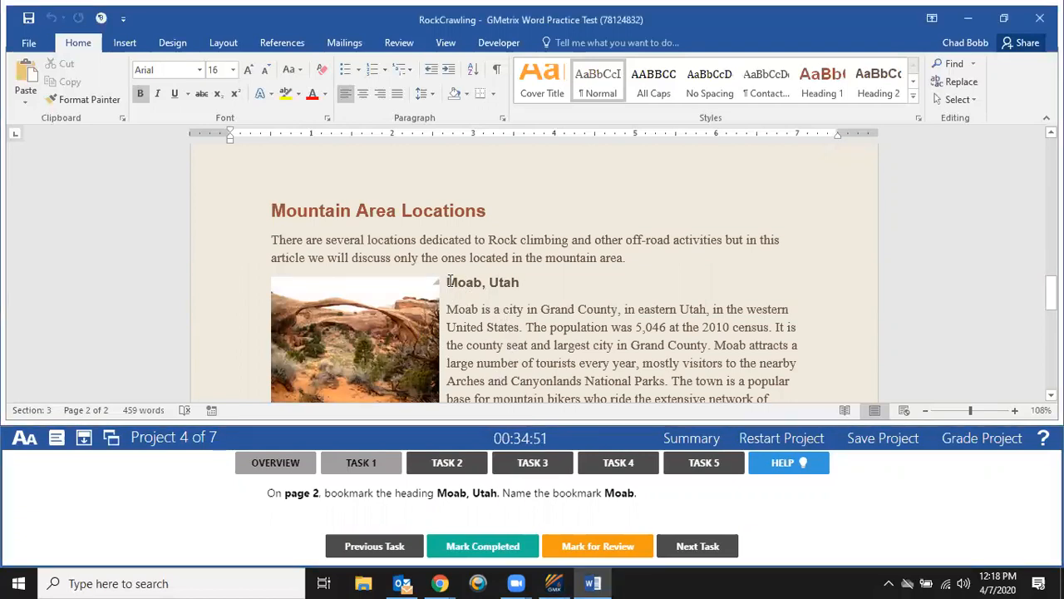
left_click_drag(449, 281, 518, 287)
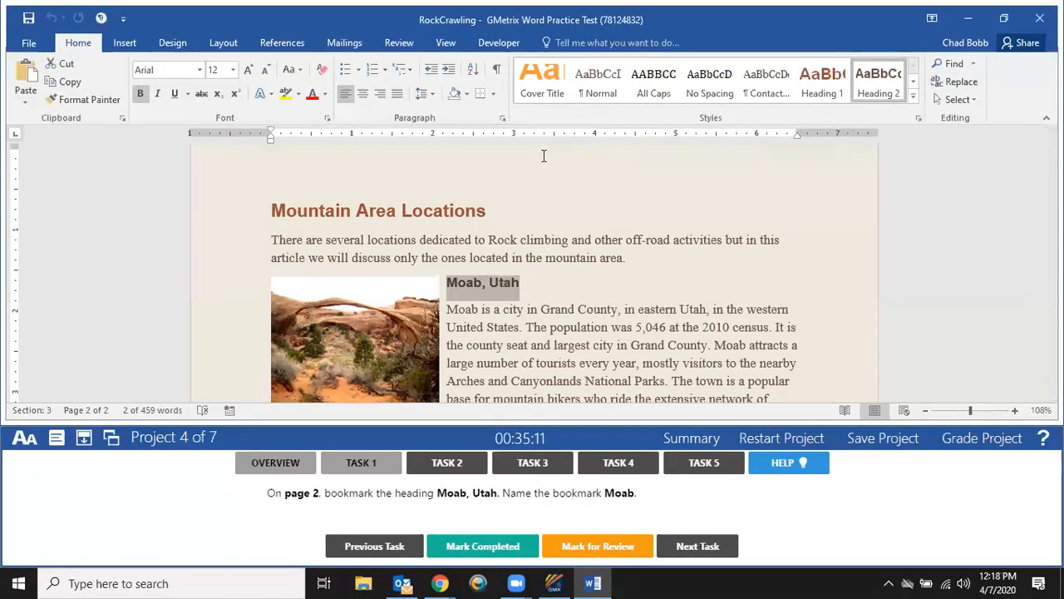
left_click(135, 47)
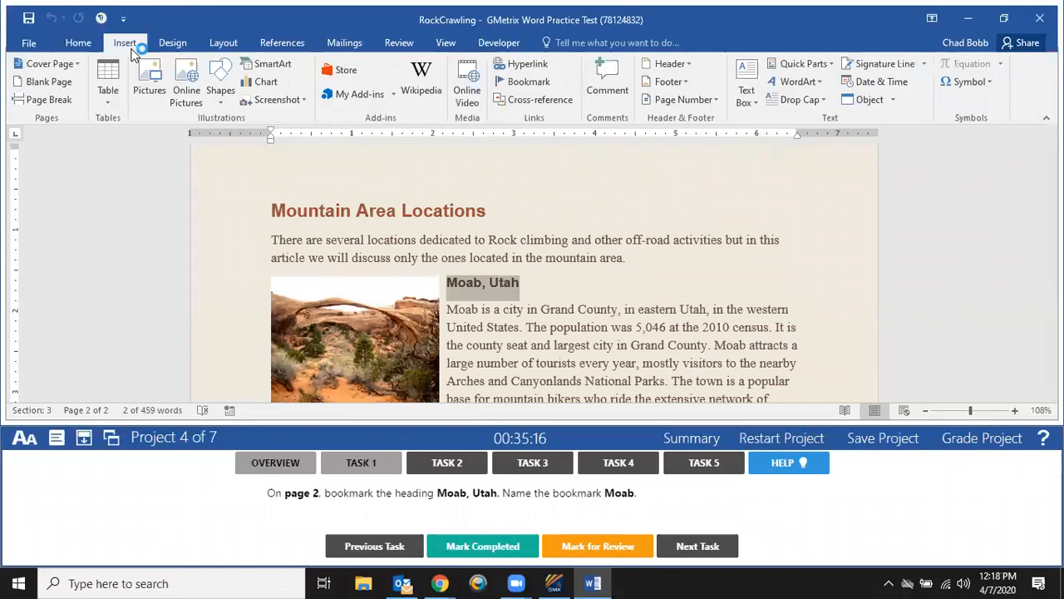
left_click(536, 83)
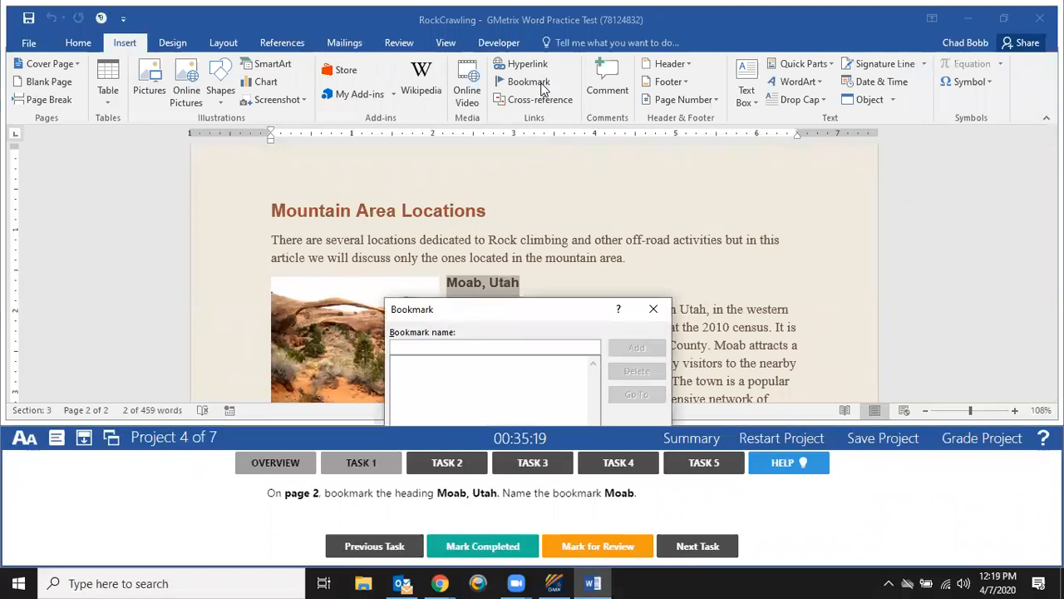
type("Moab")
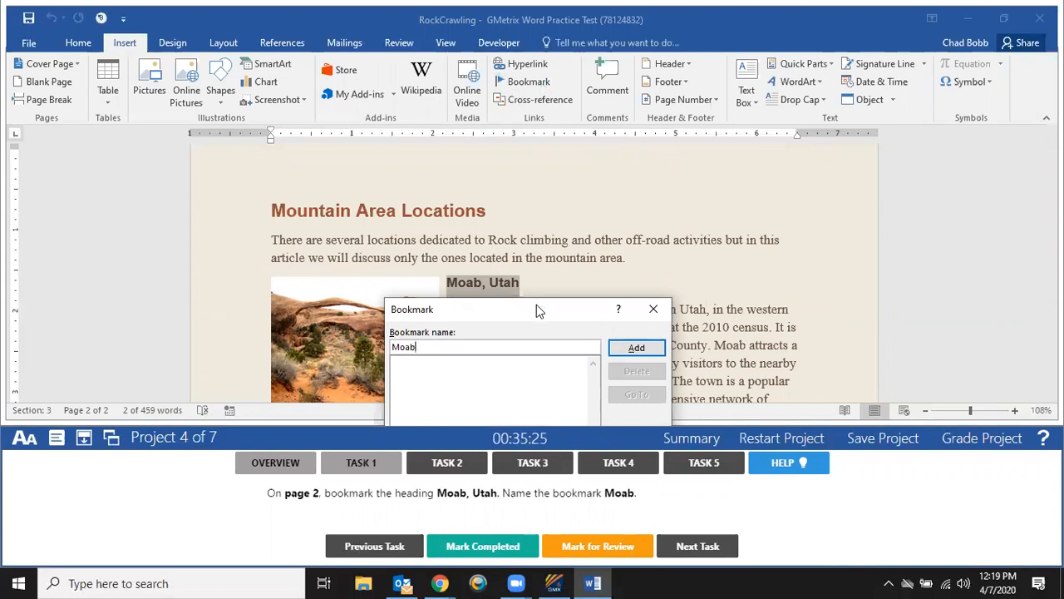
left_click_drag(537, 305, 538, 293)
left_click_drag(534, 249, 510, 133)
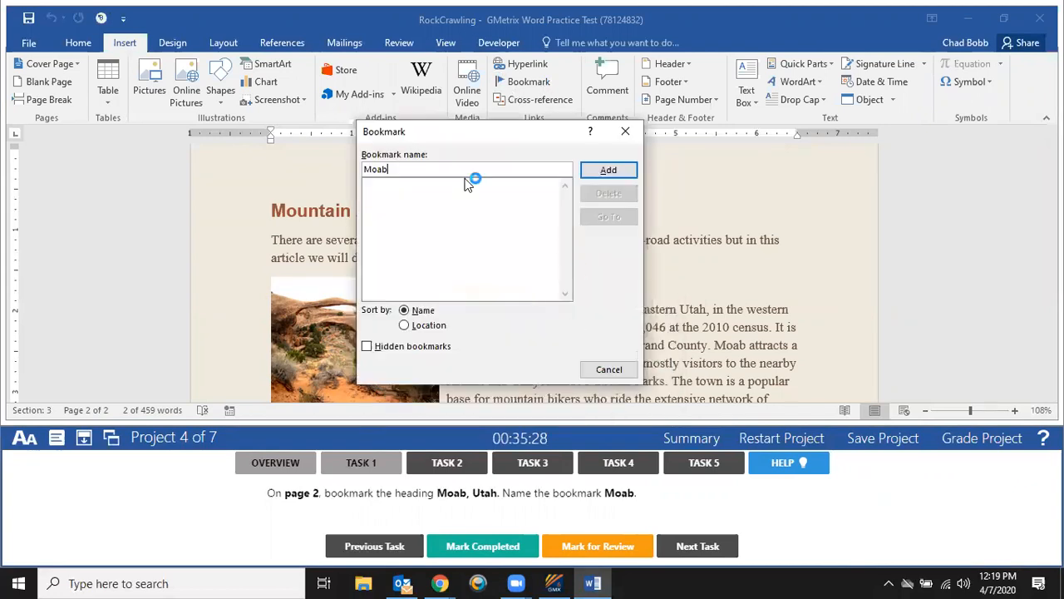
left_click(607, 169)
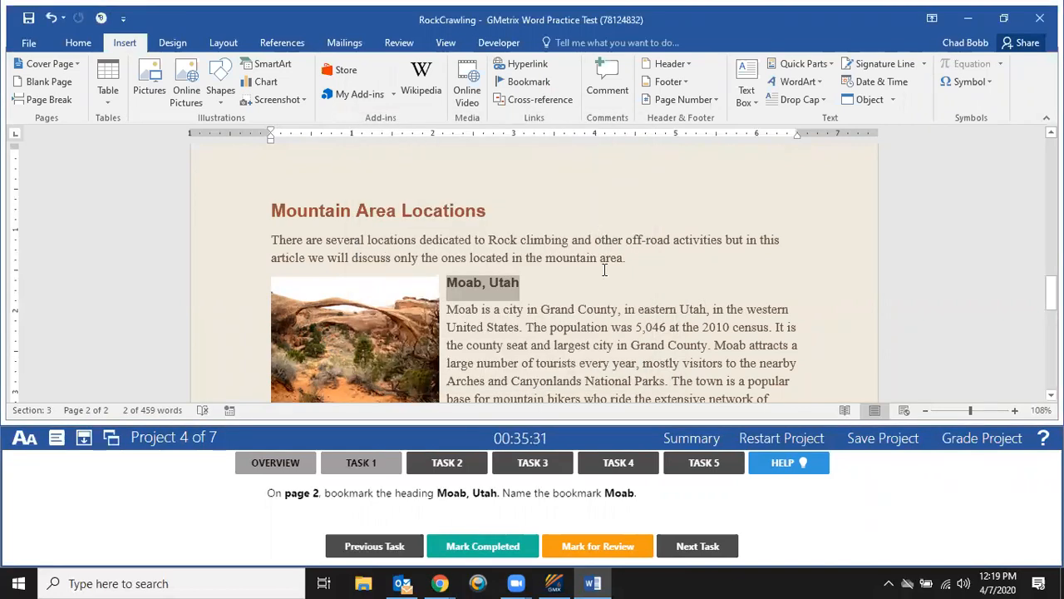
left_click(517, 552)
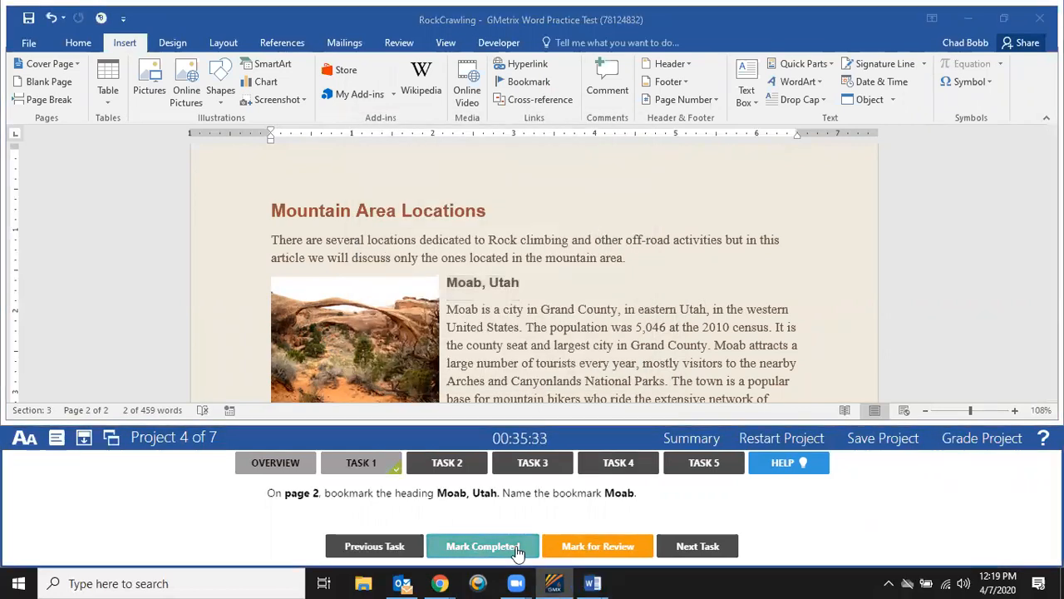
Open Task 2 and check the Moab entry in the document's list of bookmarks.
left_click(447, 463)
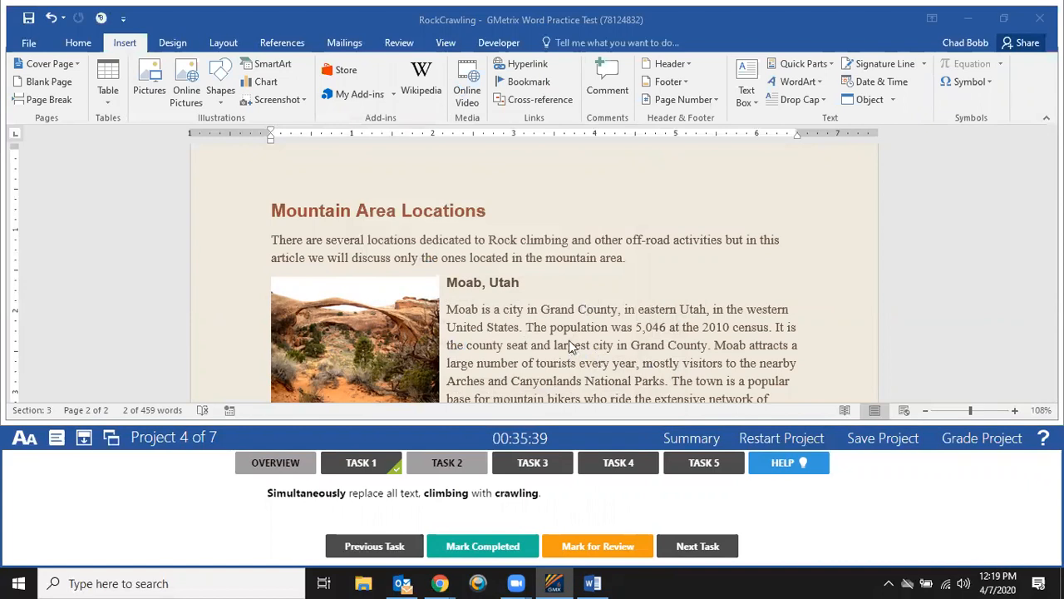
left_click(527, 81)
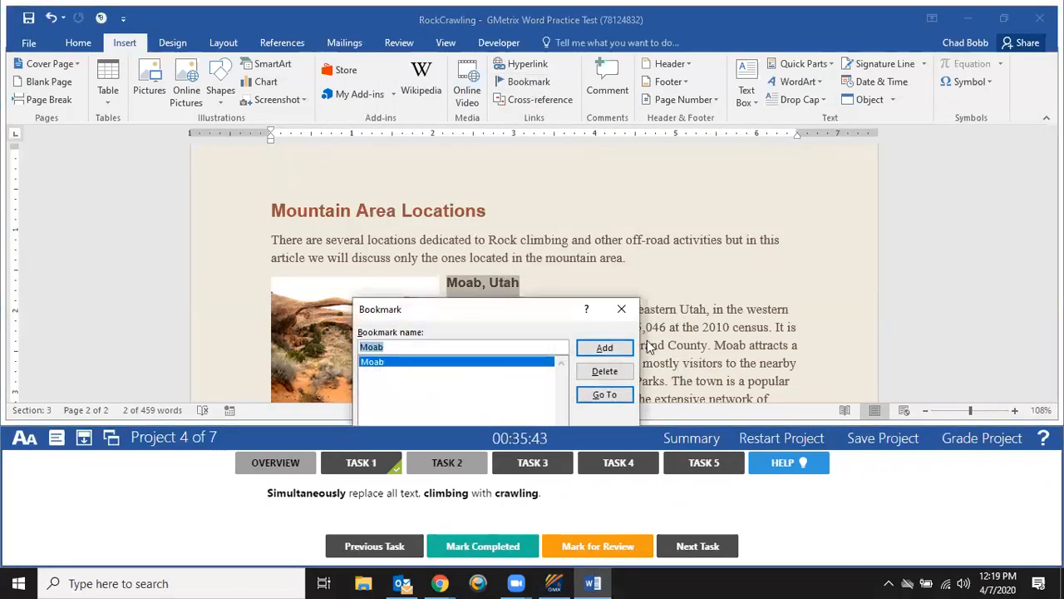
left_click(625, 307)
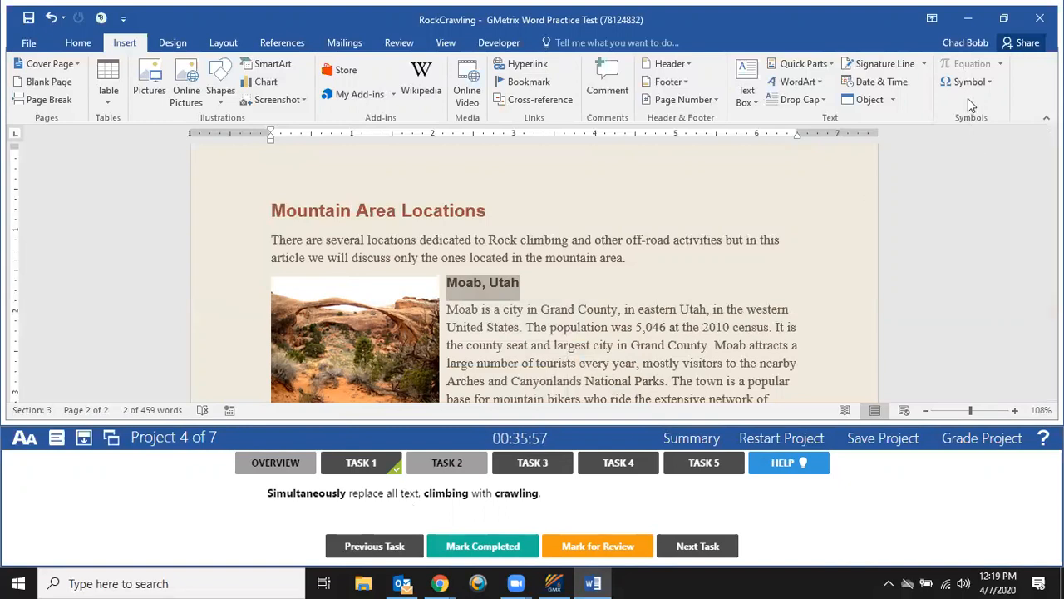
Try to replace all "climbing" with "crawling" within the selected "Moab, Utah" heading, declining to search the rest of the document.
left_click(78, 43)
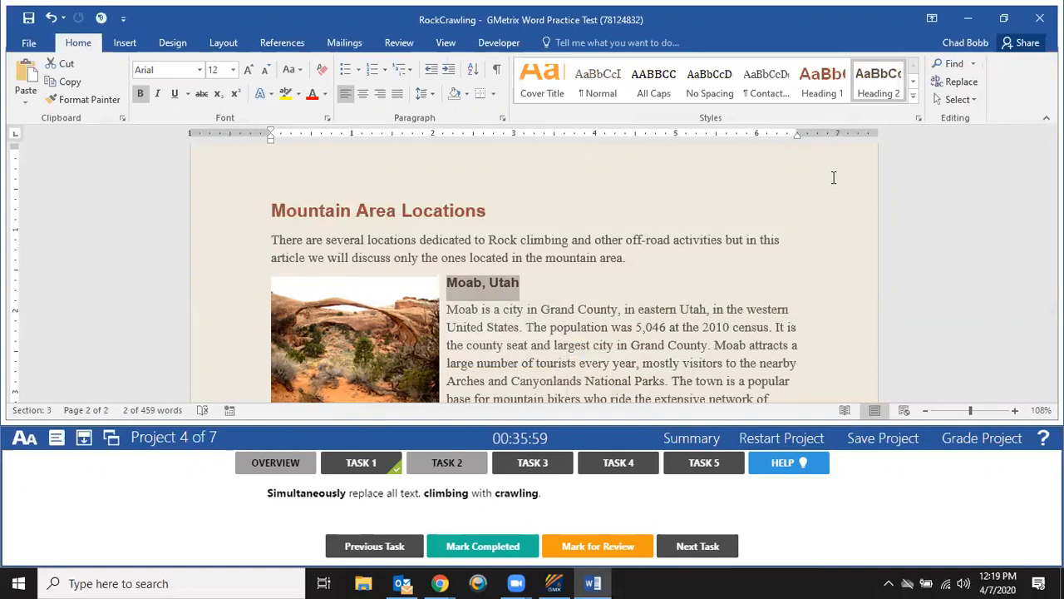
left_click(971, 83)
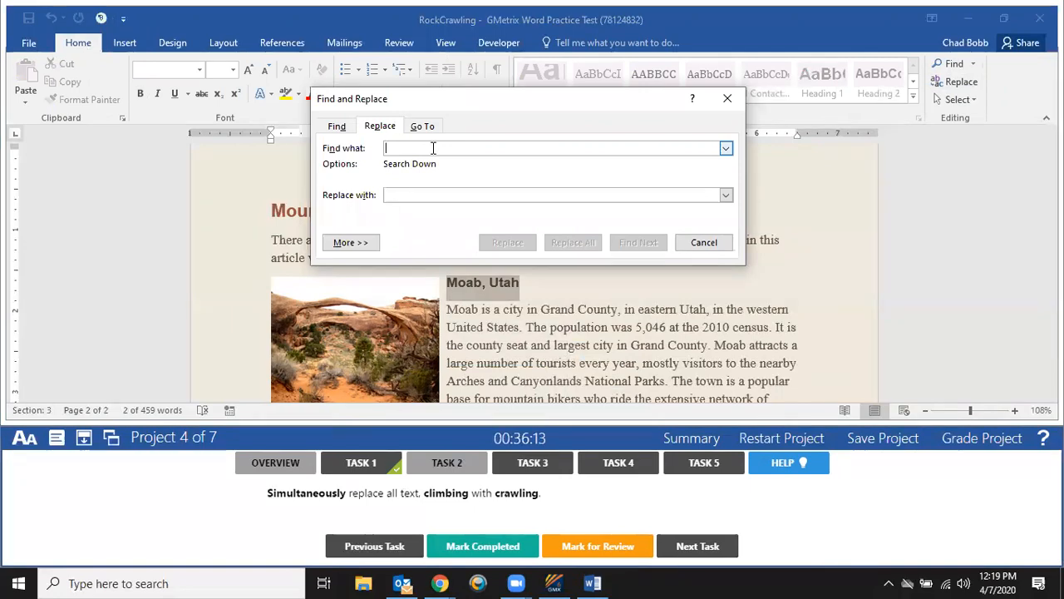
type("climbing")
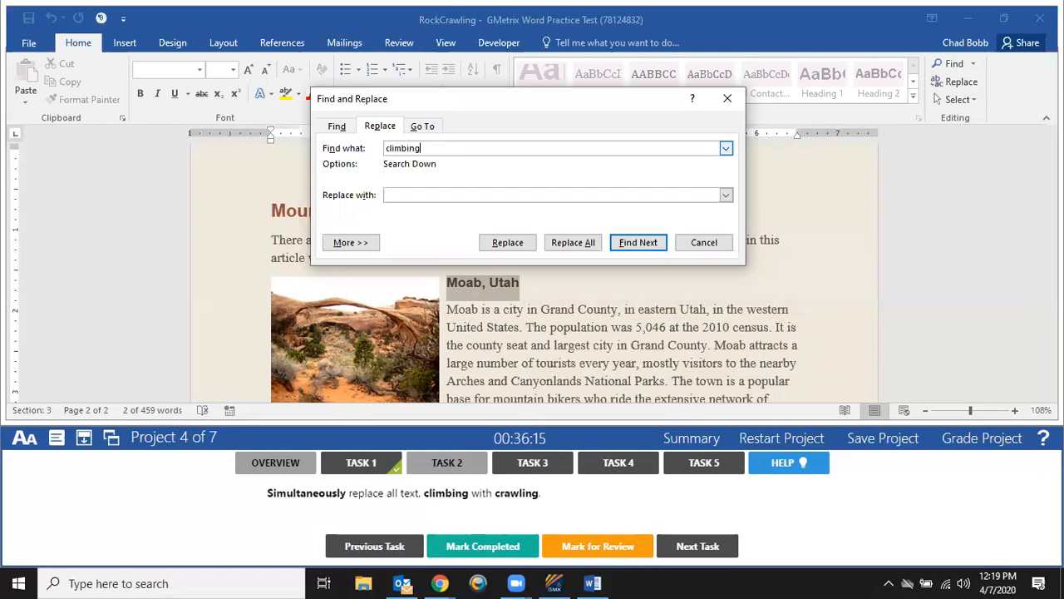
type("crawling")
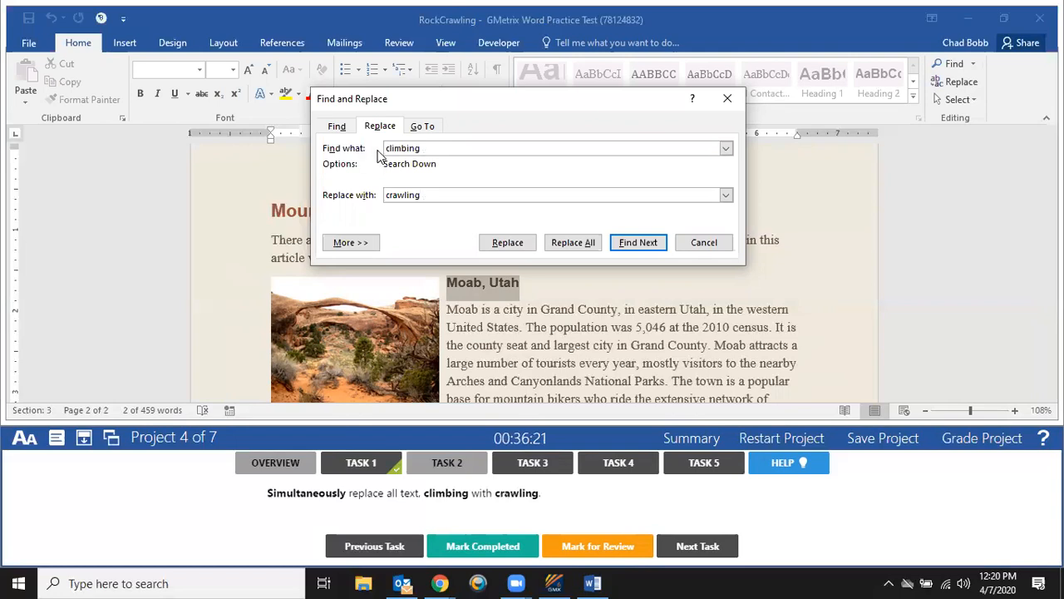
left_click(597, 246)
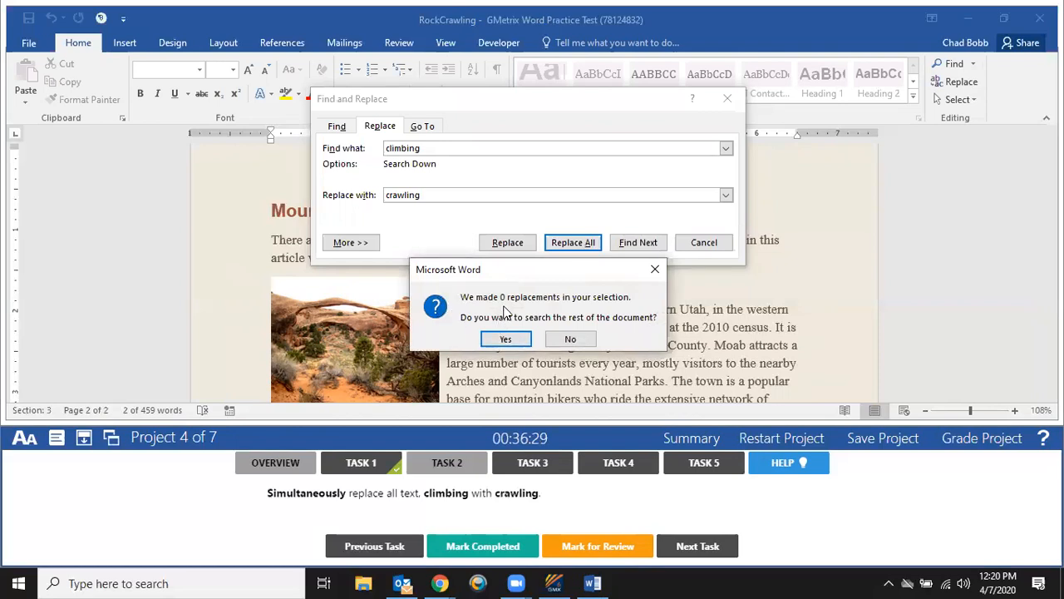
left_click(570, 340)
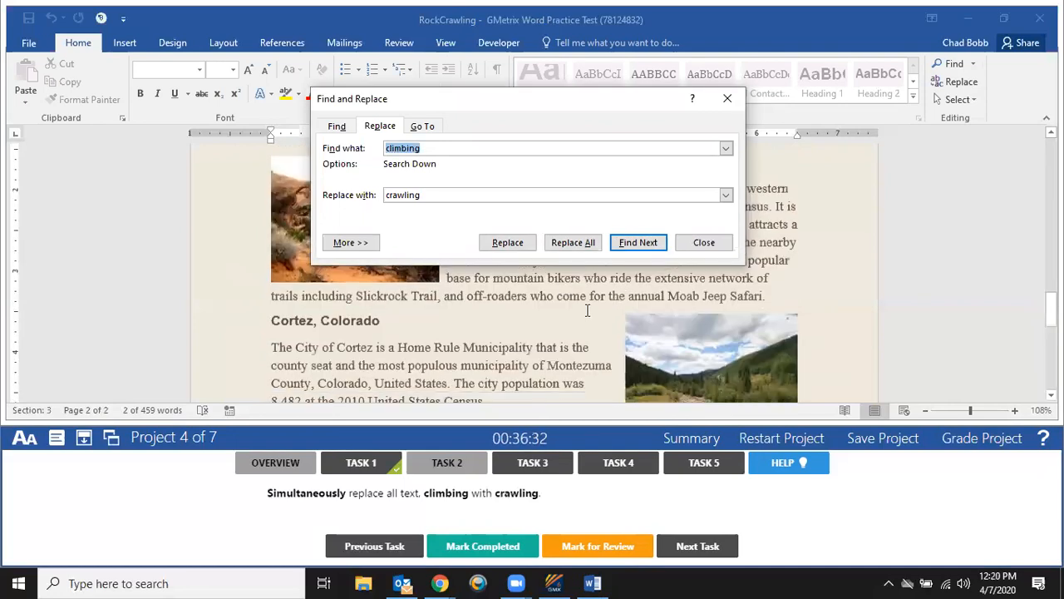
left_click(704, 244)
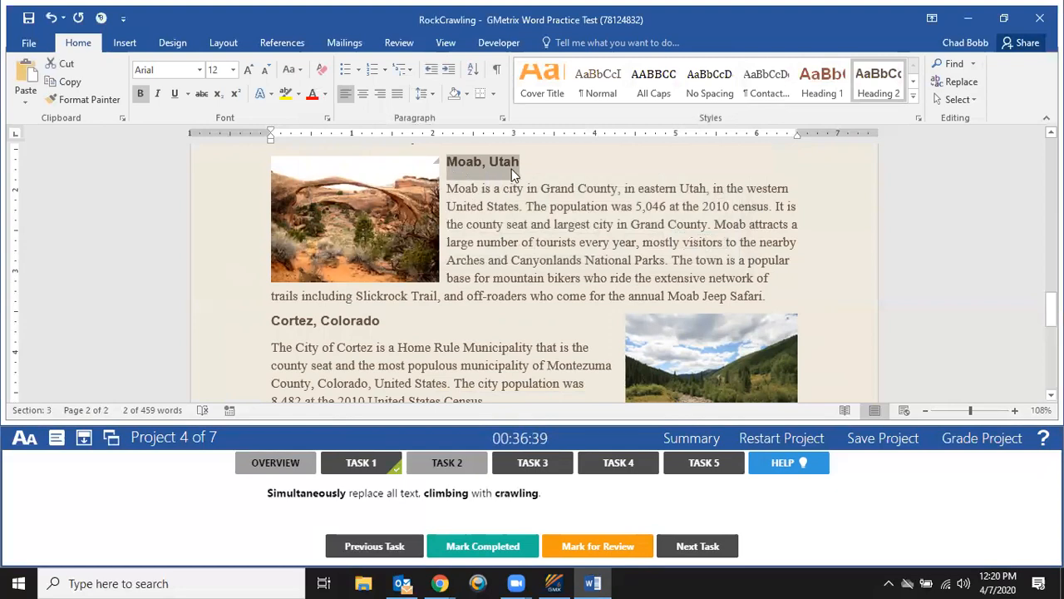
Clear the text selection, replace all "climbing" with "crawling" throughout the document, and mark Task 2 completed.
left_click(532, 228)
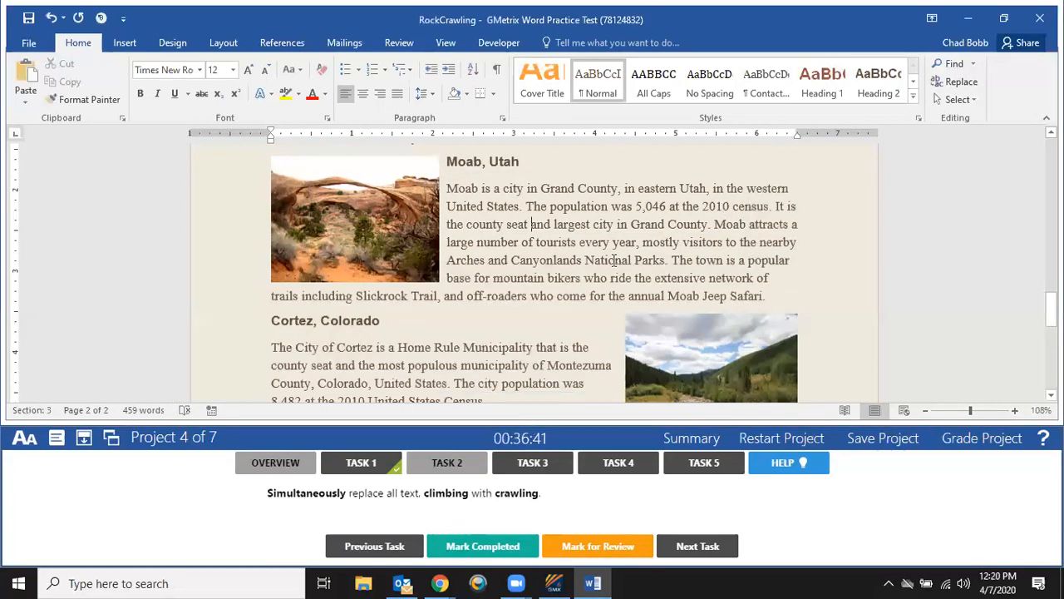
left_click(936, 87)
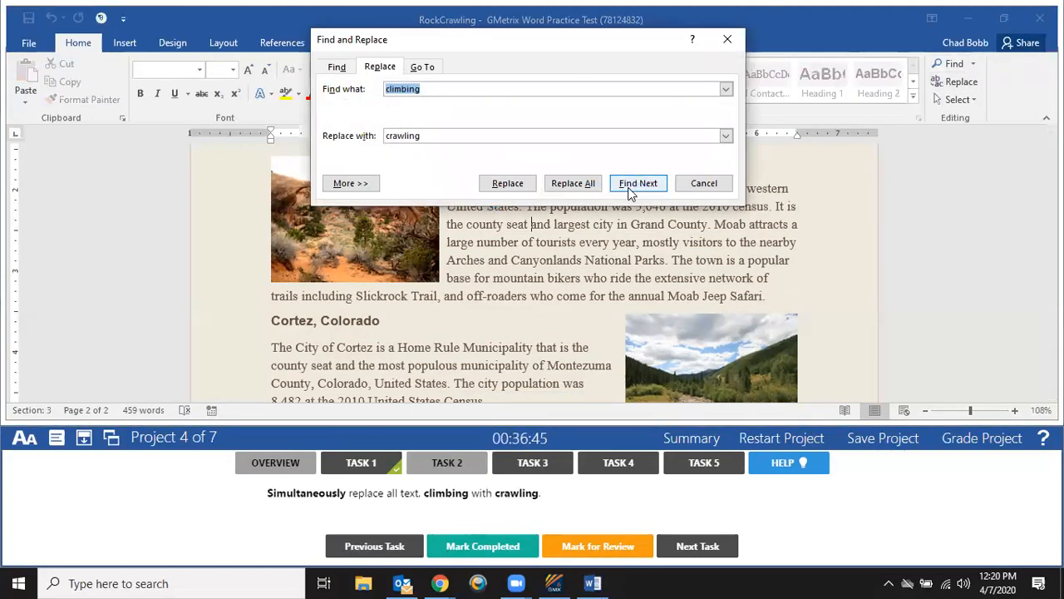
left_click(560, 184)
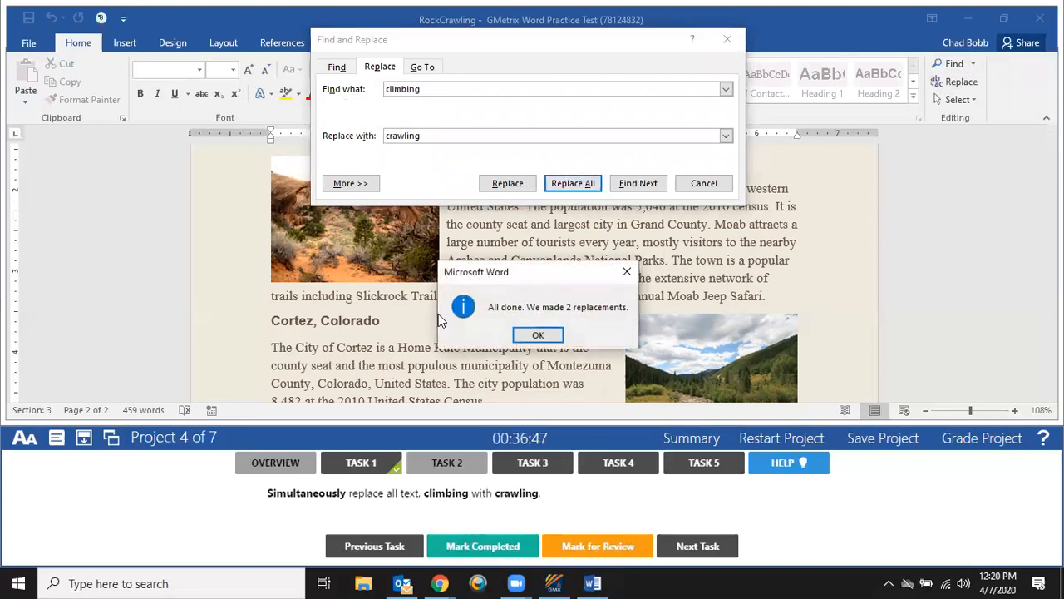
left_click(542, 335)
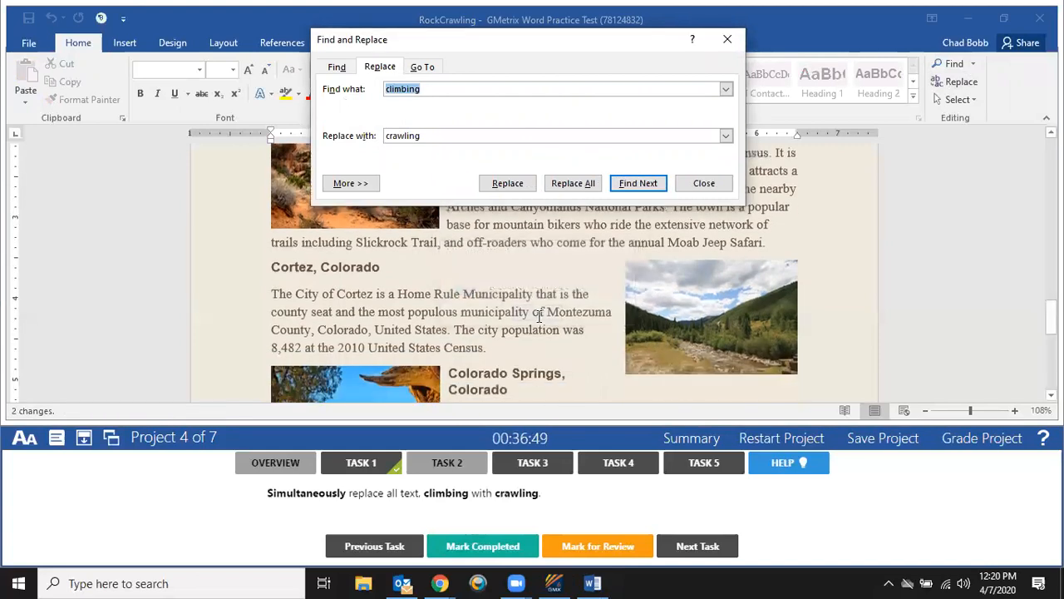
left_click(702, 183)
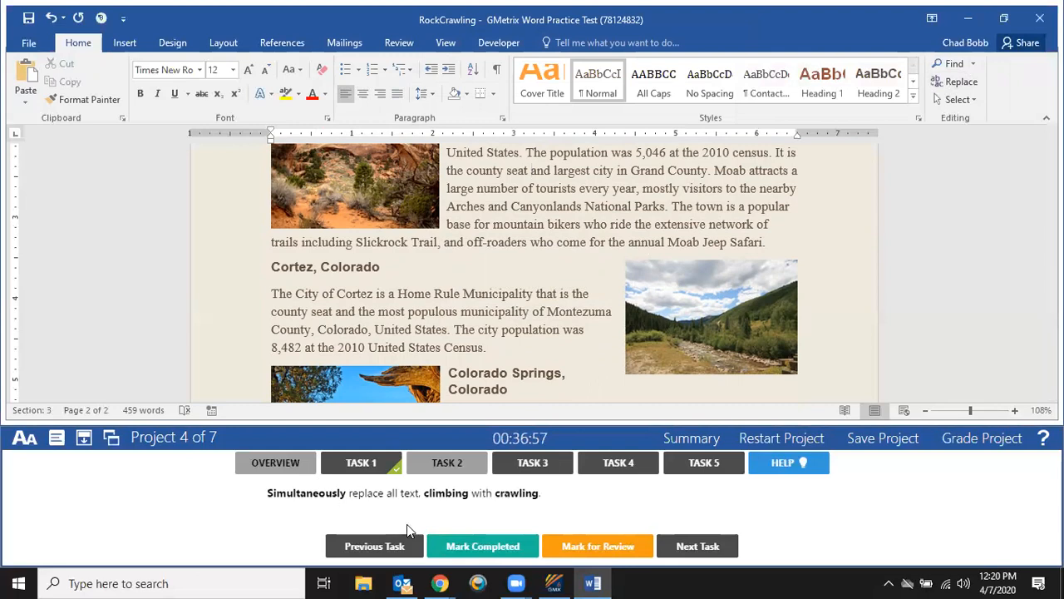
left_click(517, 549)
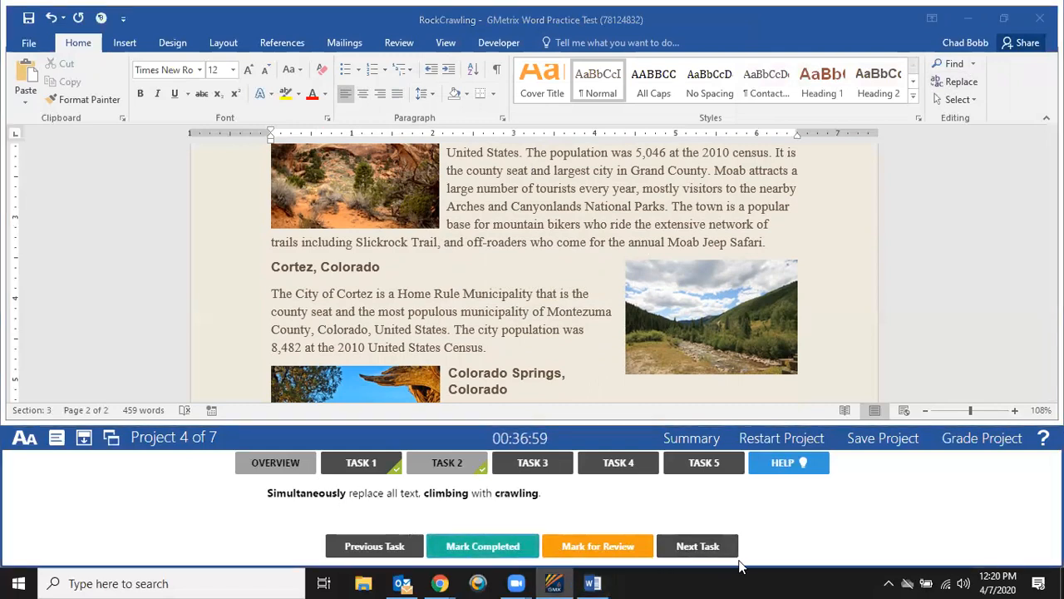
For Task 3, convert the Mountain Locations and Price text at the end of page 2 into a 2-column table and mark the task completed.
left_click(717, 546)
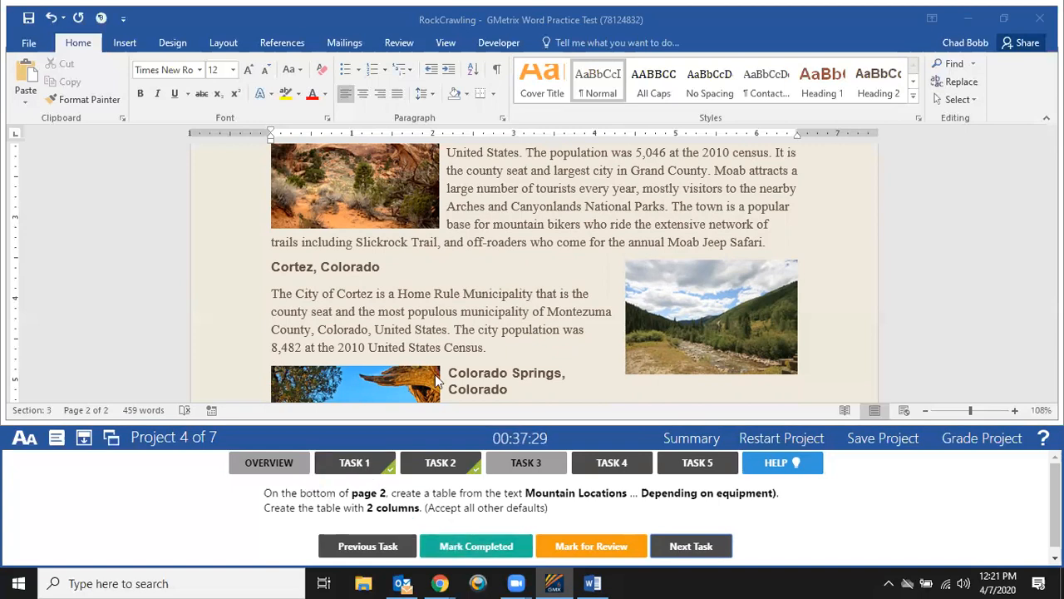
scroll(432, 308, "down", 8)
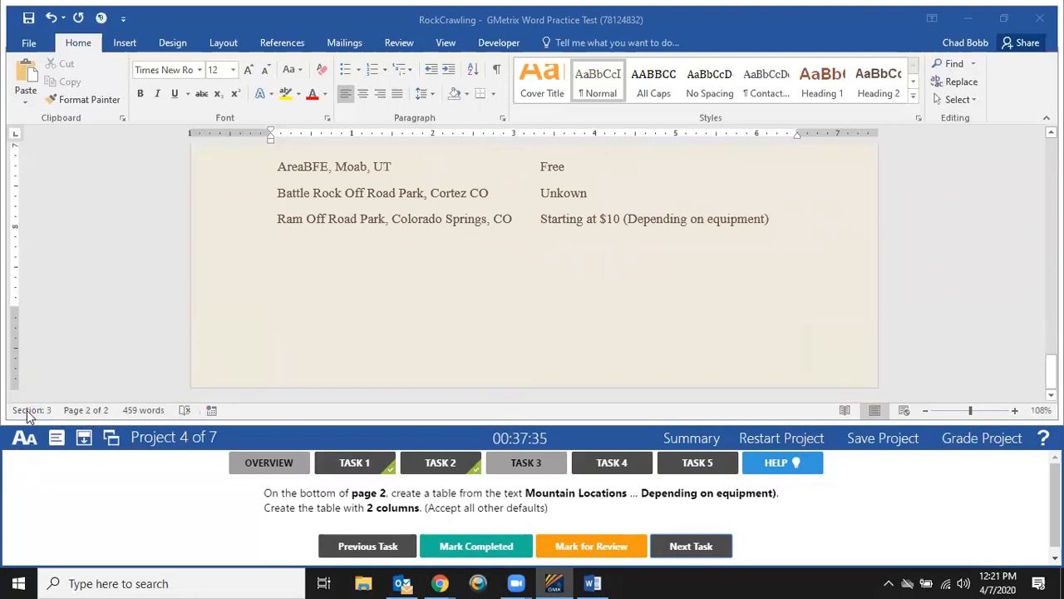
left_click(499, 343)
scroll(349, 303, "up", 3)
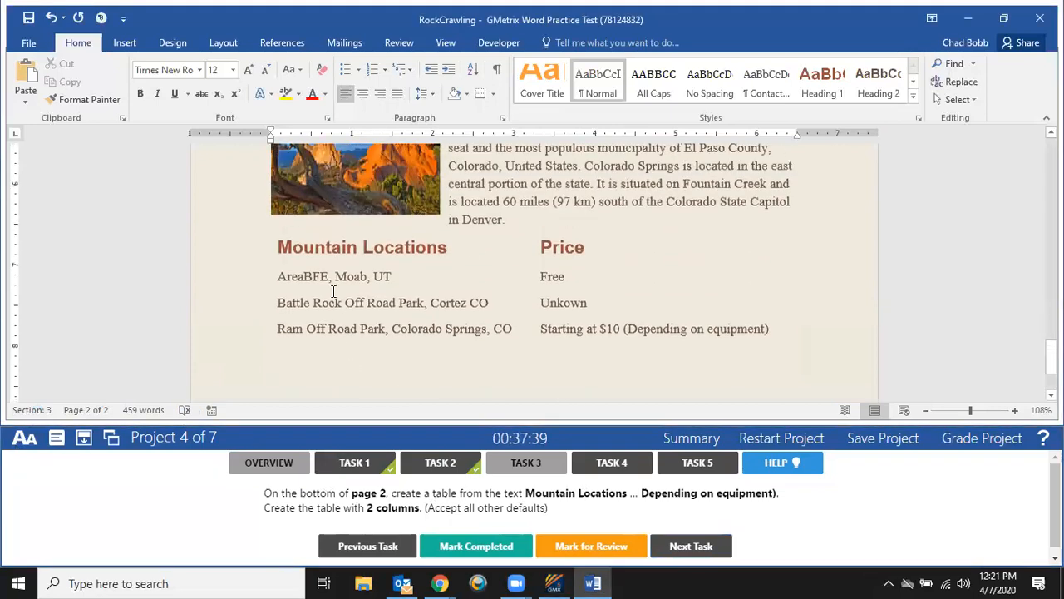
scroll(333, 291, "up", 1)
left_click_drag(267, 265, 774, 341)
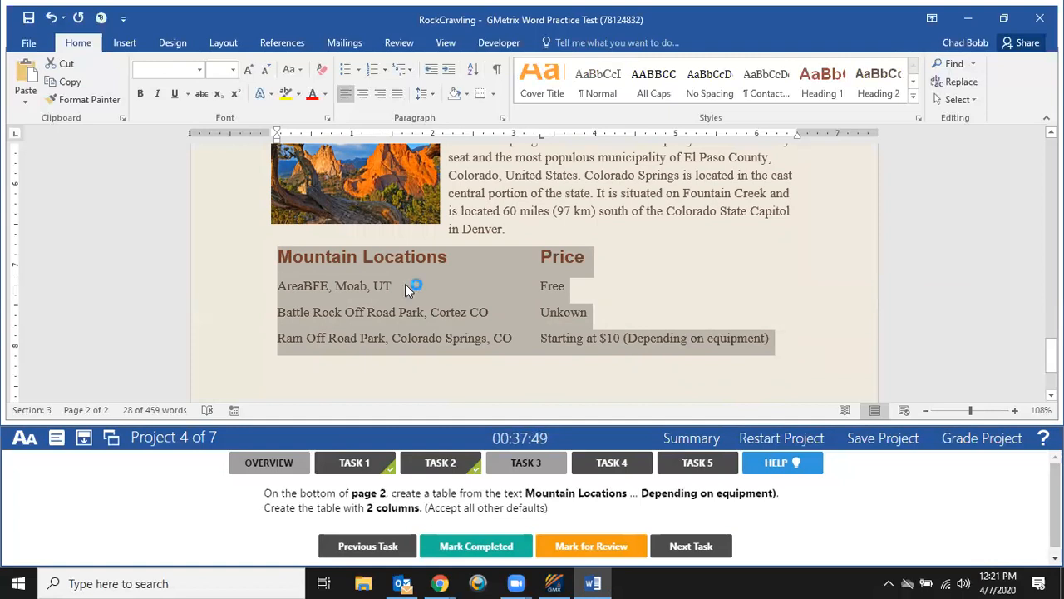
left_click(125, 44)
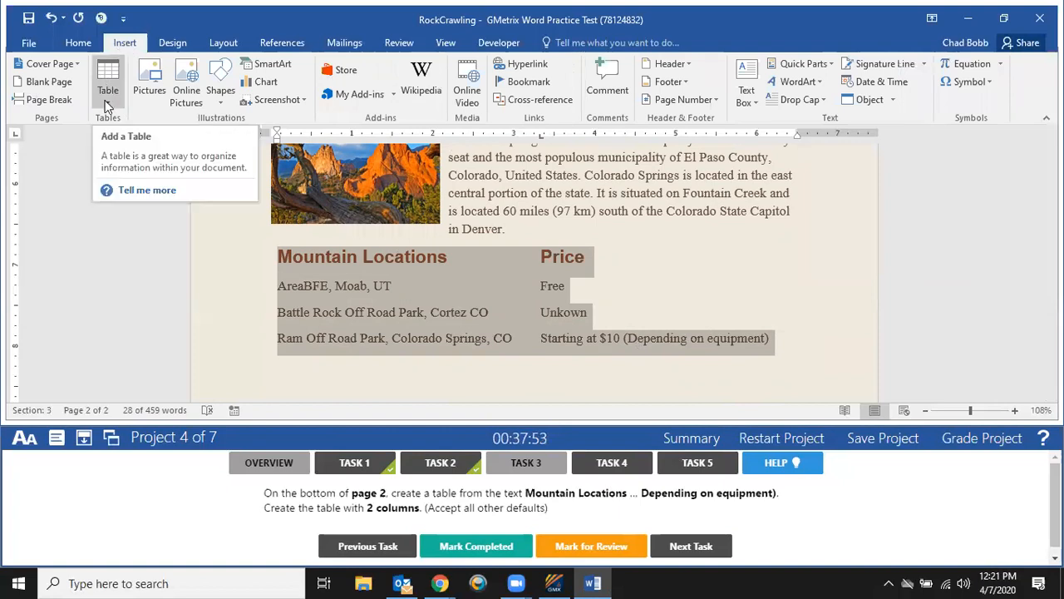
left_click(107, 104)
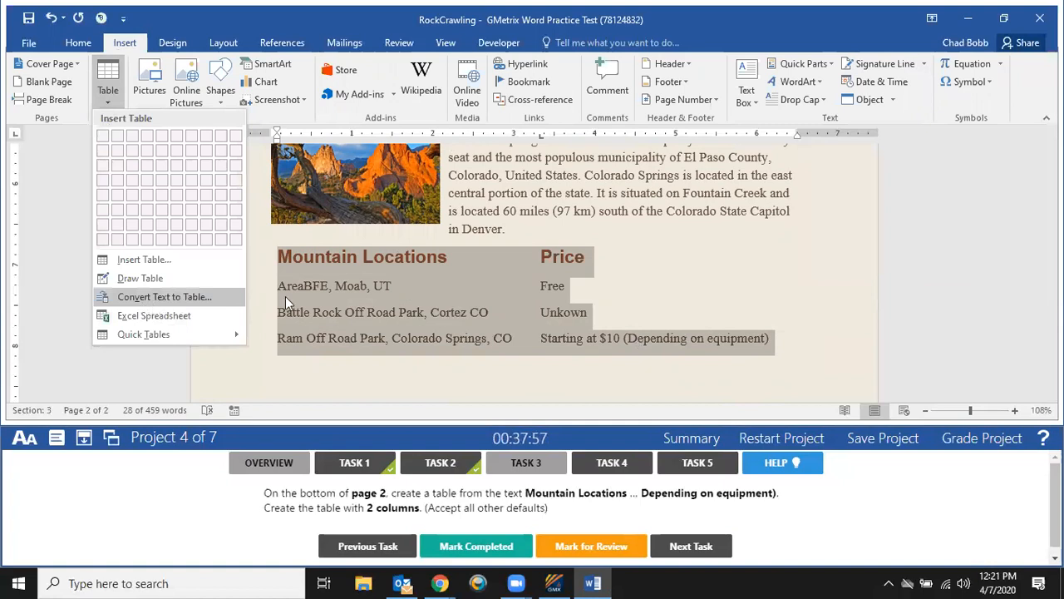
left_click(141, 296)
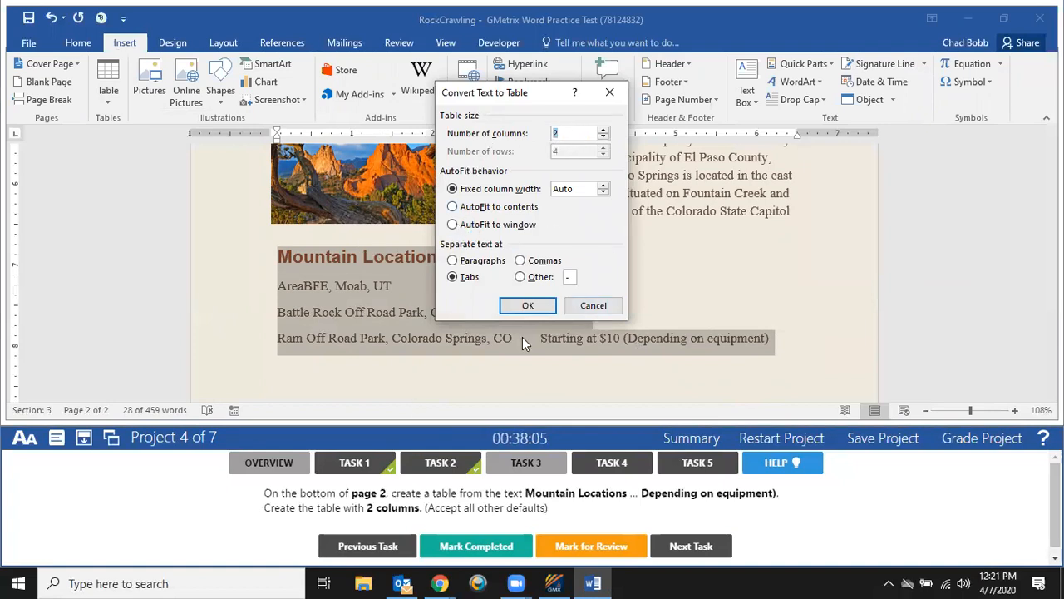
left_click(527, 305)
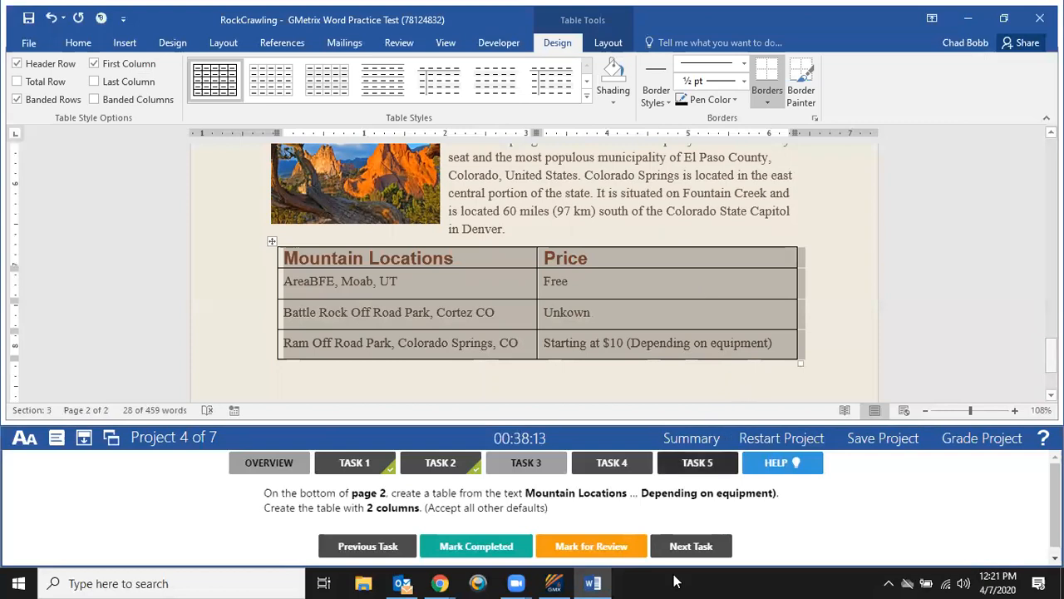
left_click(466, 554)
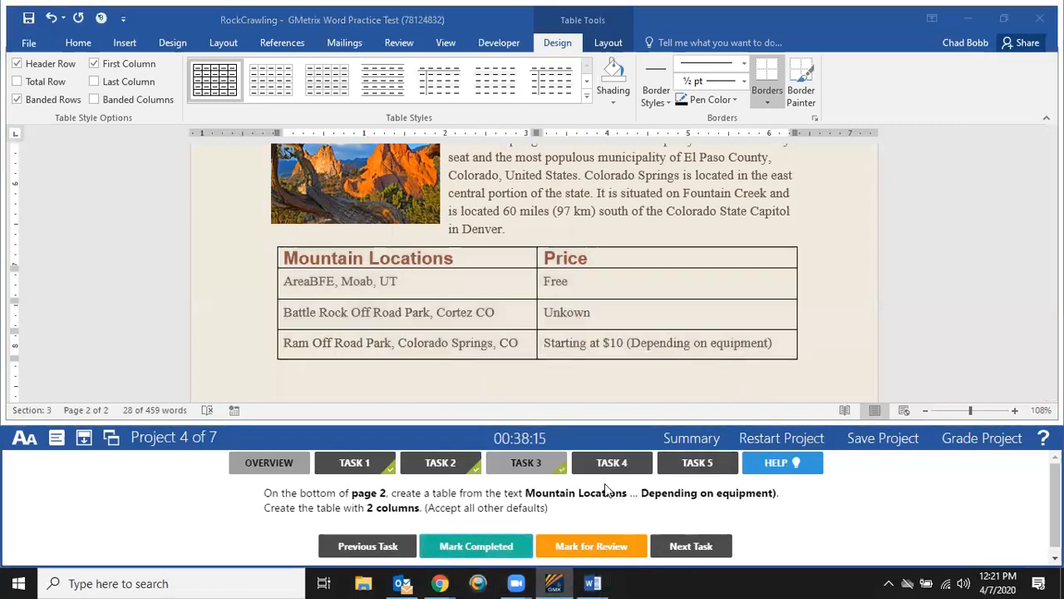
Open Task 4 and change the bullets of the Vehicles Commonly Used list on page 1 to solid circles.
left_click(607, 472)
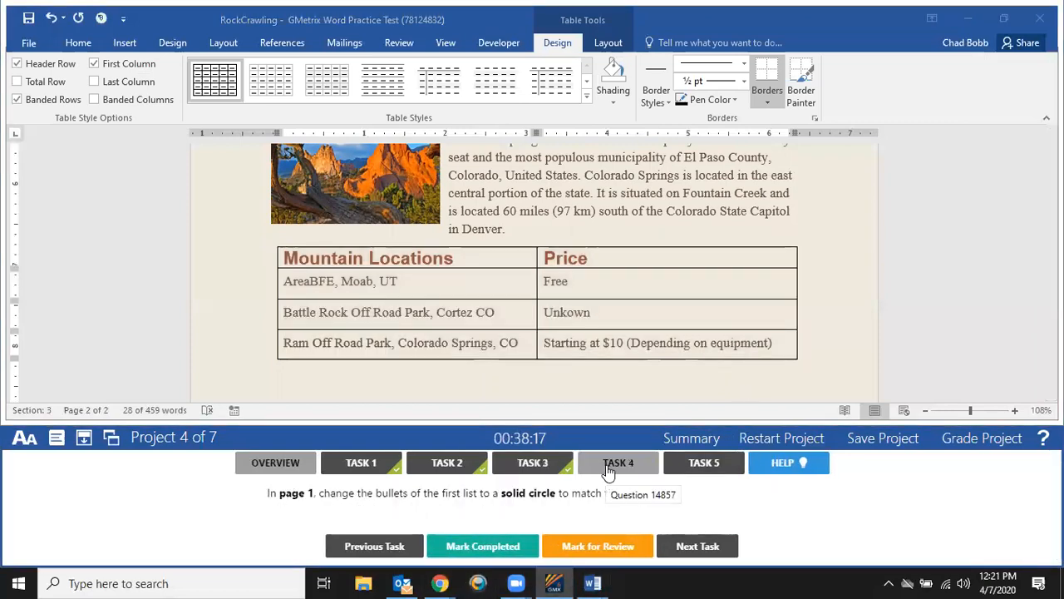
scroll(463, 167, "up", 15)
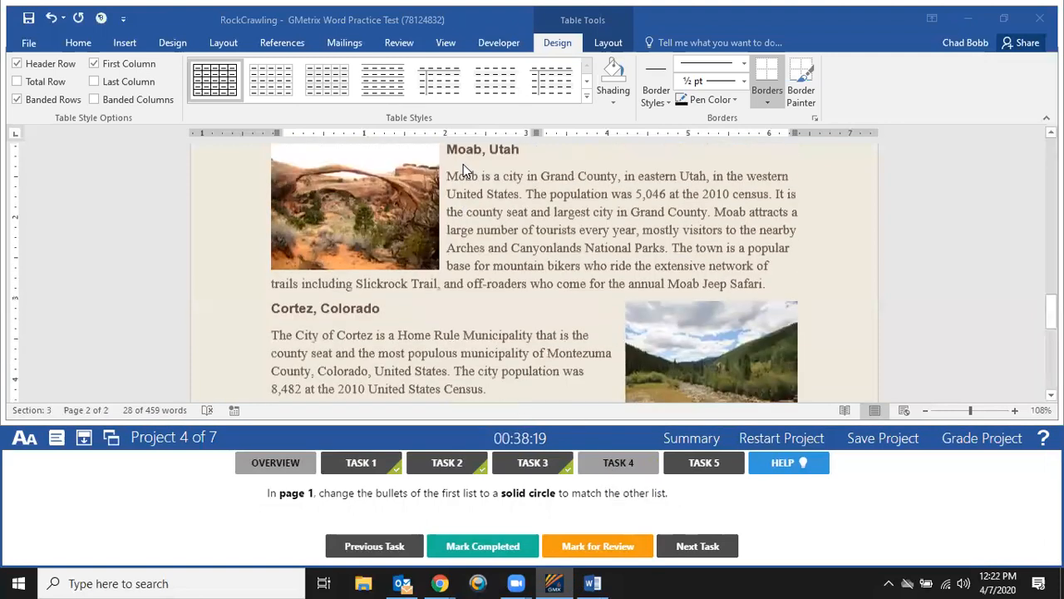
scroll(459, 170, "up", 3)
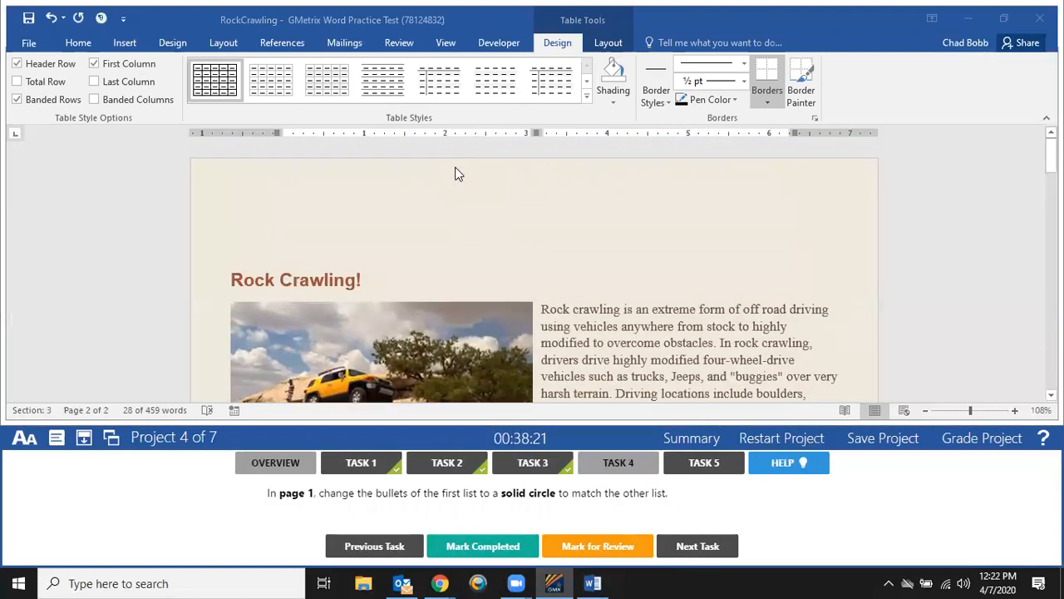
scroll(419, 299, "down", 10)
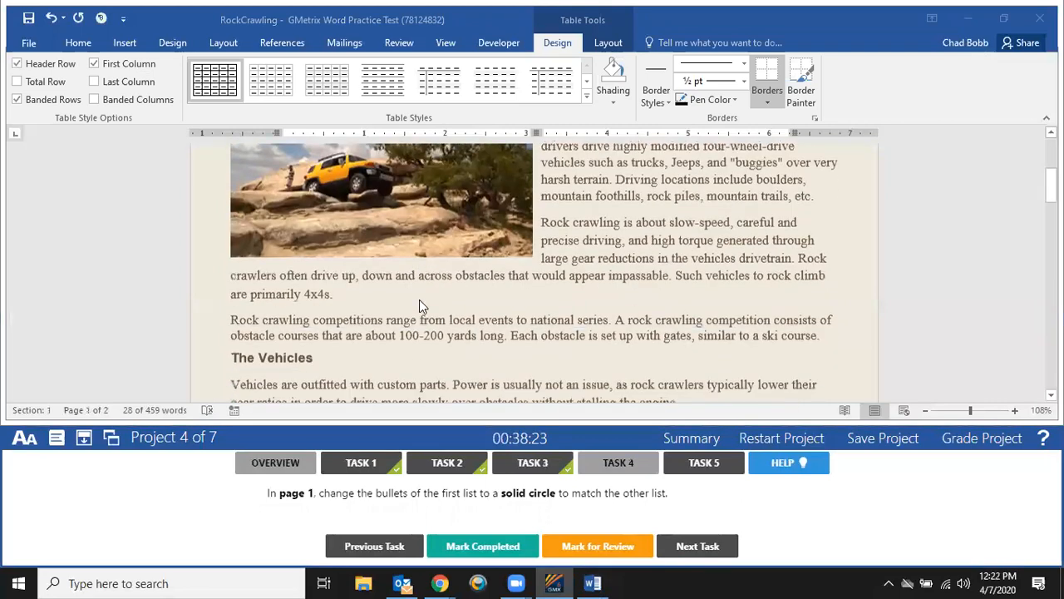
scroll(419, 299, "down", 2)
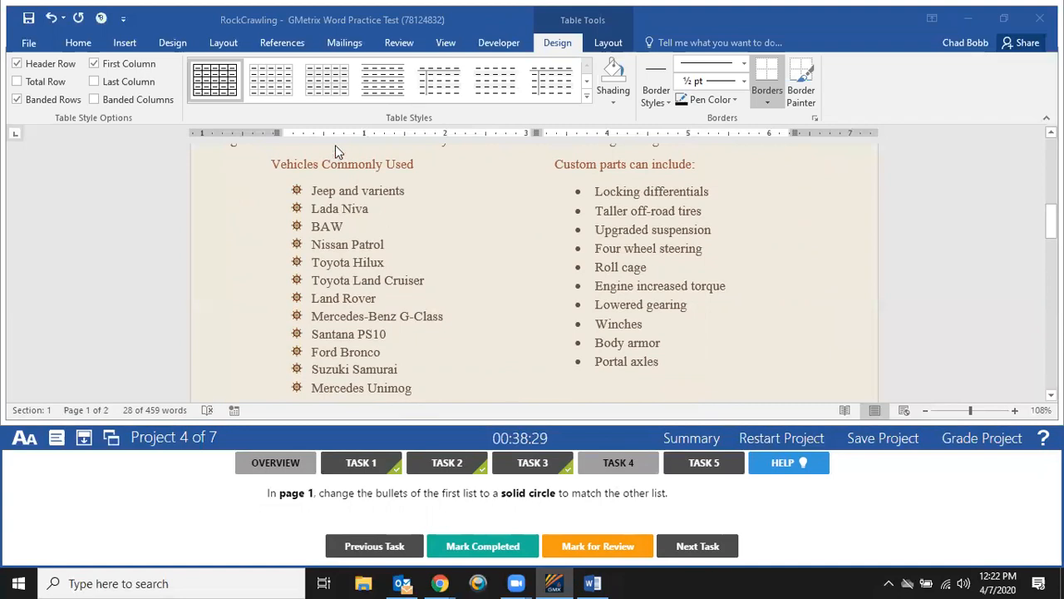
left_click(320, 204)
left_click_drag(314, 190, 474, 366)
scroll(473, 365, "down", 2)
scroll(383, 289, "up", 2)
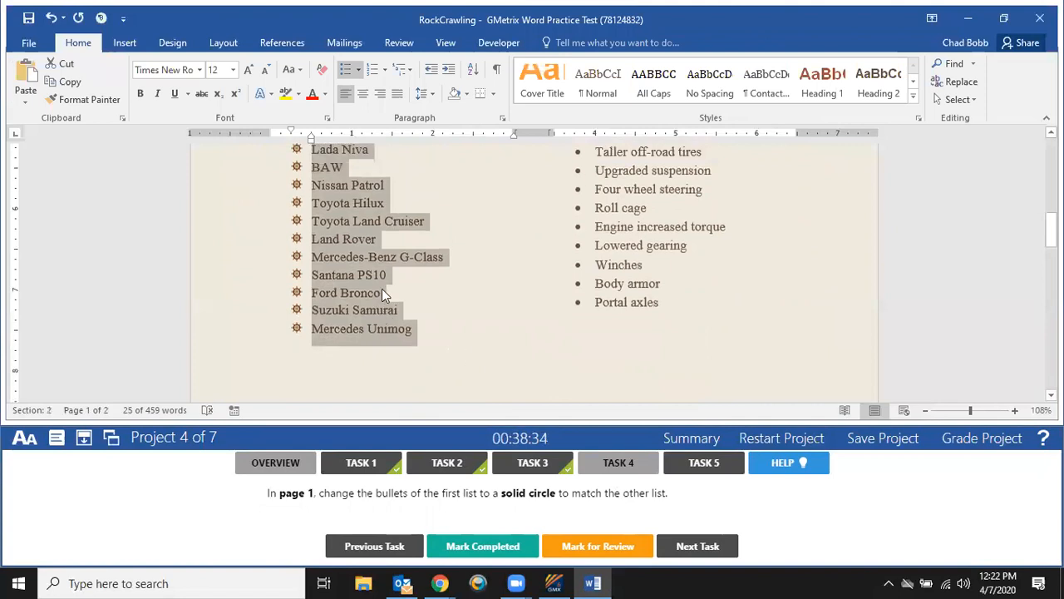
left_click(347, 73)
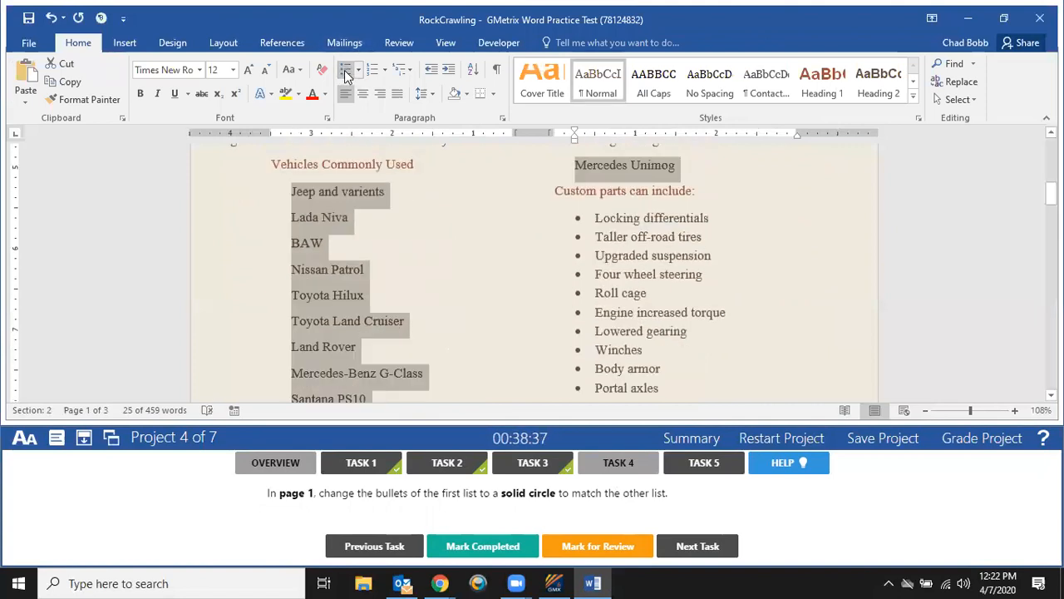
left_click(51, 16)
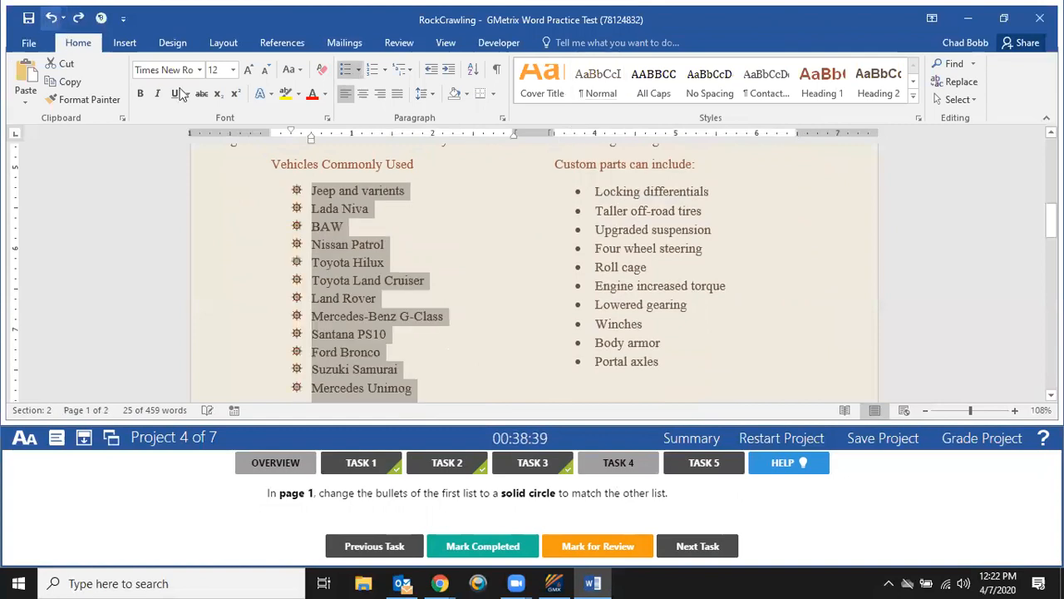
left_click(358, 70)
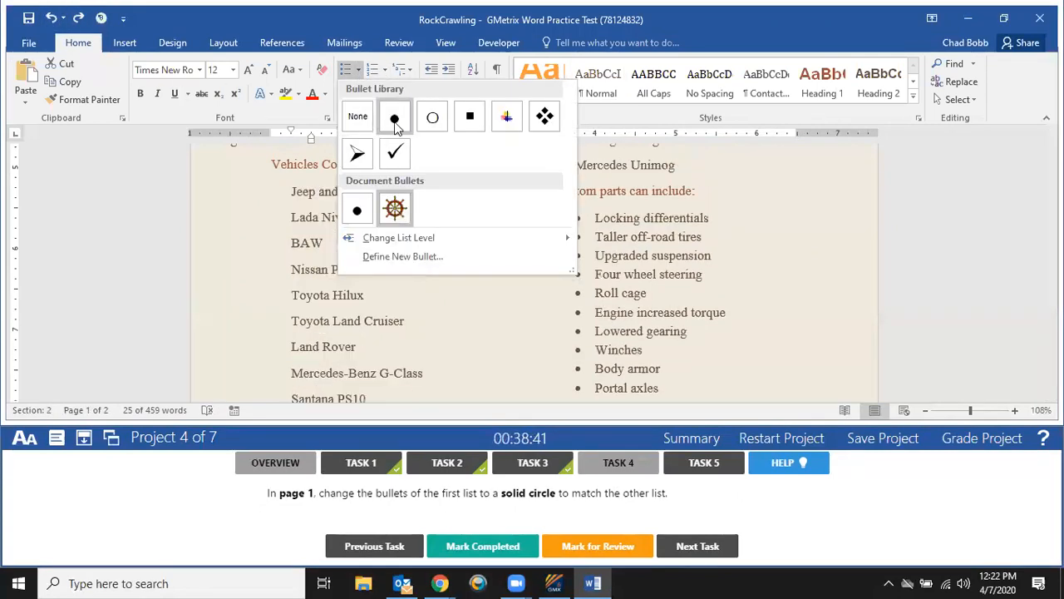
left_click(396, 119)
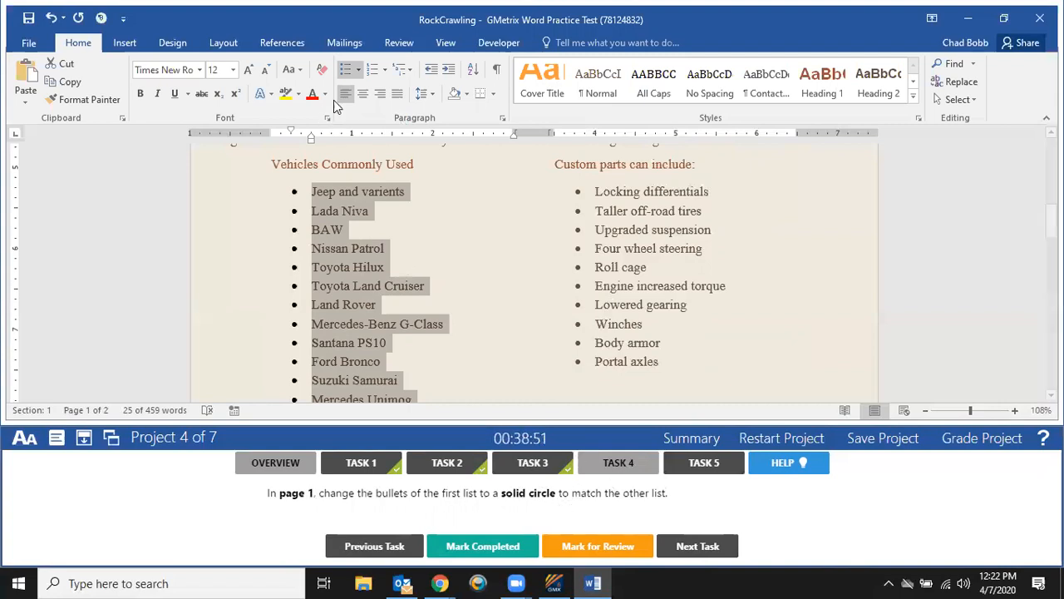
Reapply the solid circle from the document bullets to the selected vehicle list and mark Task 4 completed.
left_click(359, 70)
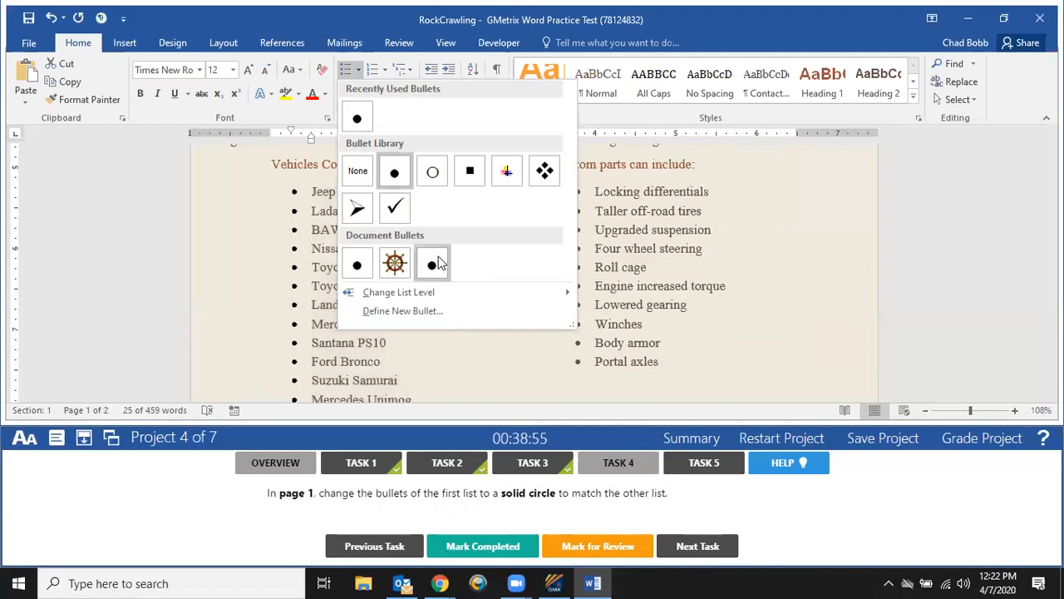
left_click(438, 263)
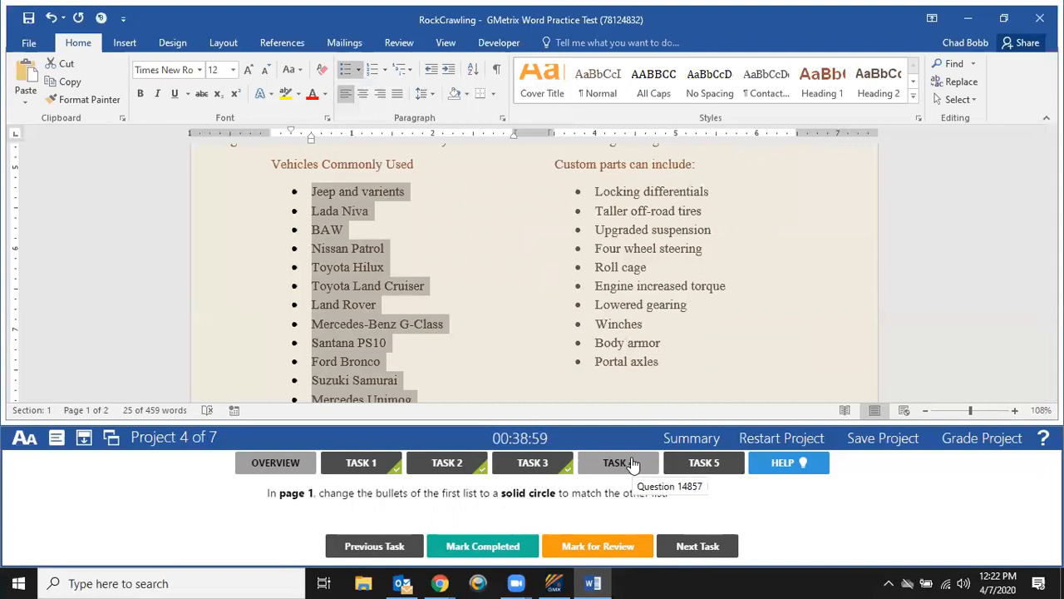
left_click(487, 547)
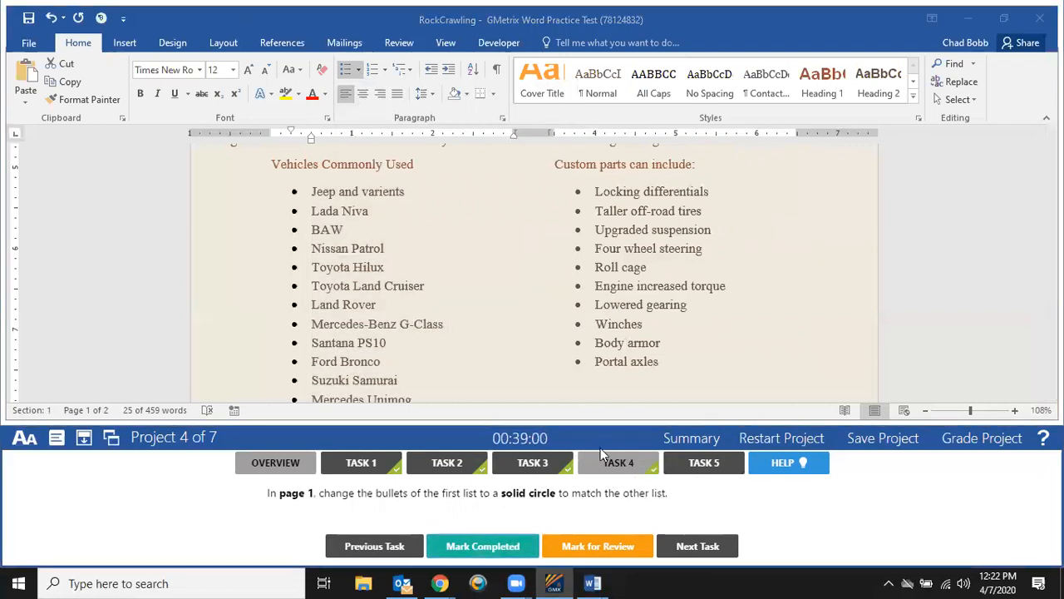
Open Task 5 and insert the built-in Integral cover page ahead of the Rock Crawling! heading.
left_click(711, 467)
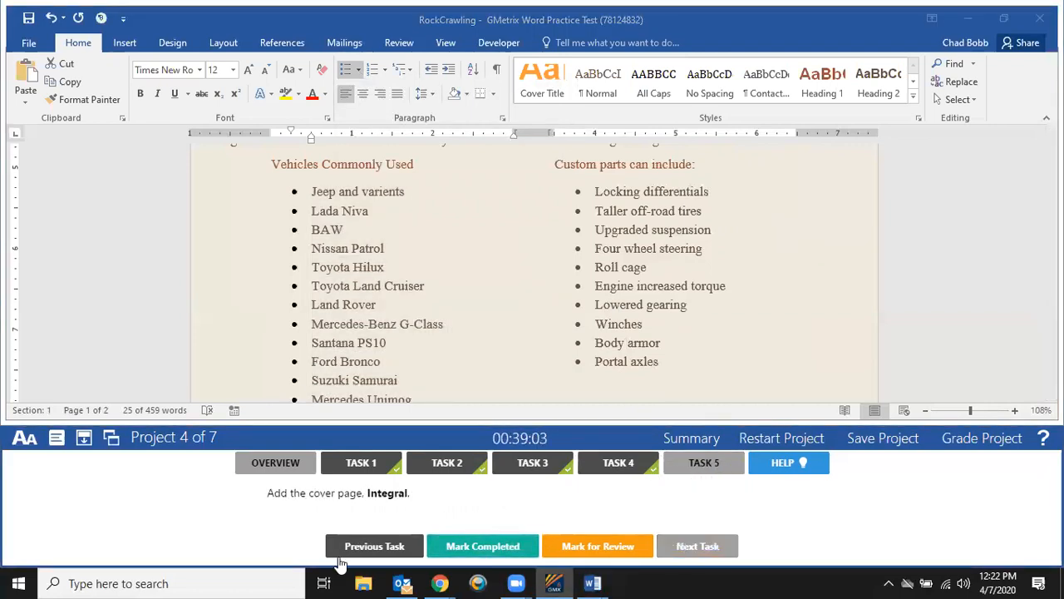
scroll(469, 326, "up", 10)
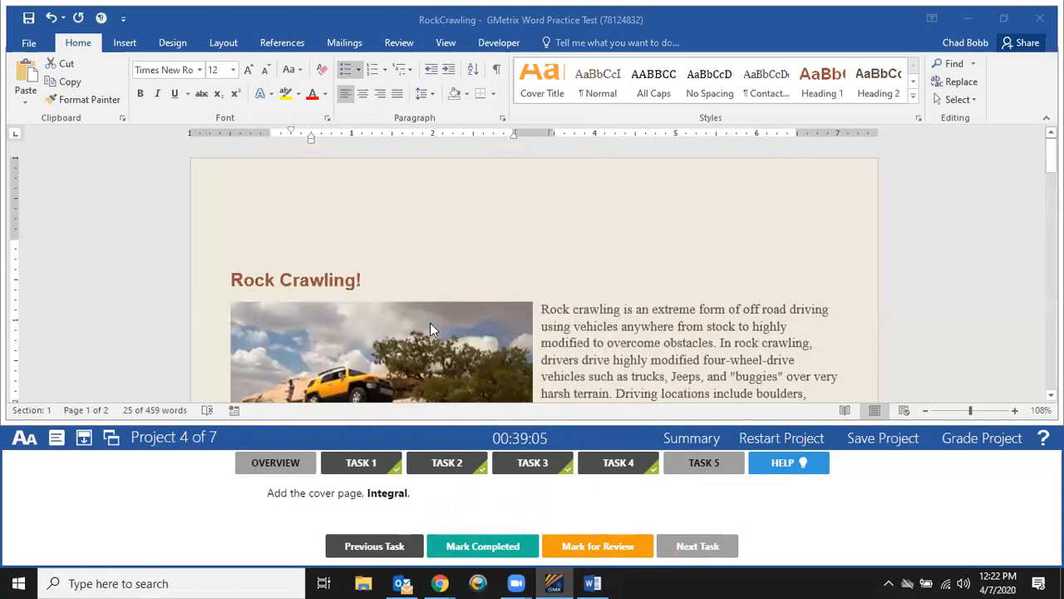
left_click(307, 270)
left_click(235, 279)
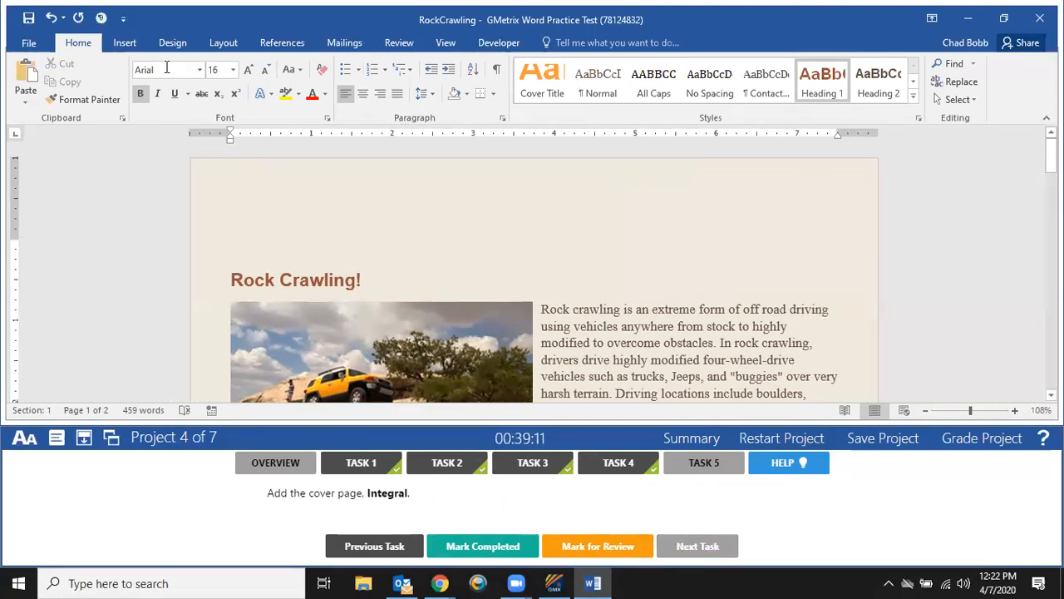
left_click(125, 42)
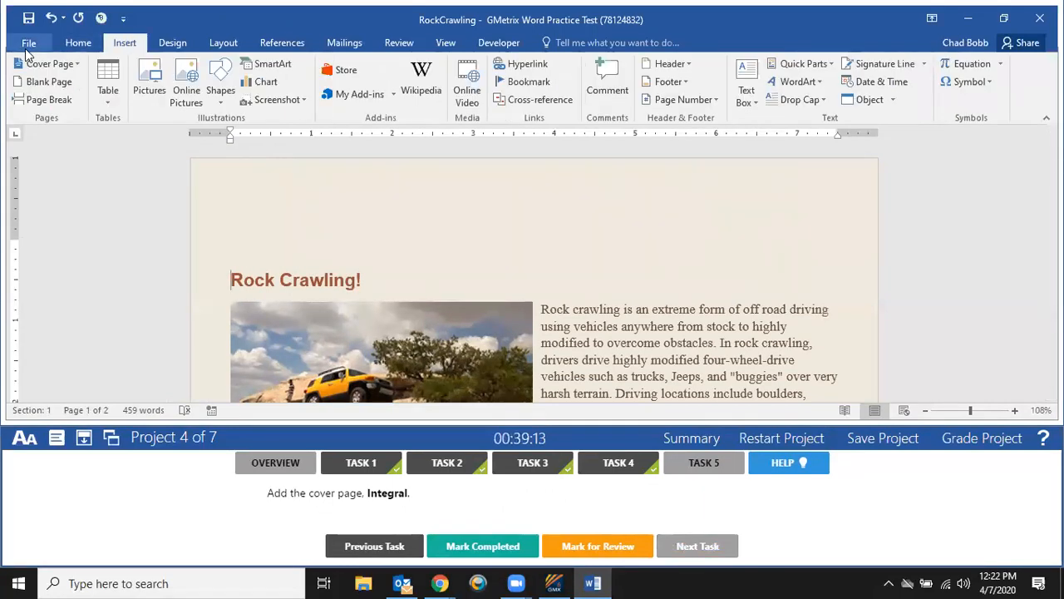
left_click(65, 64)
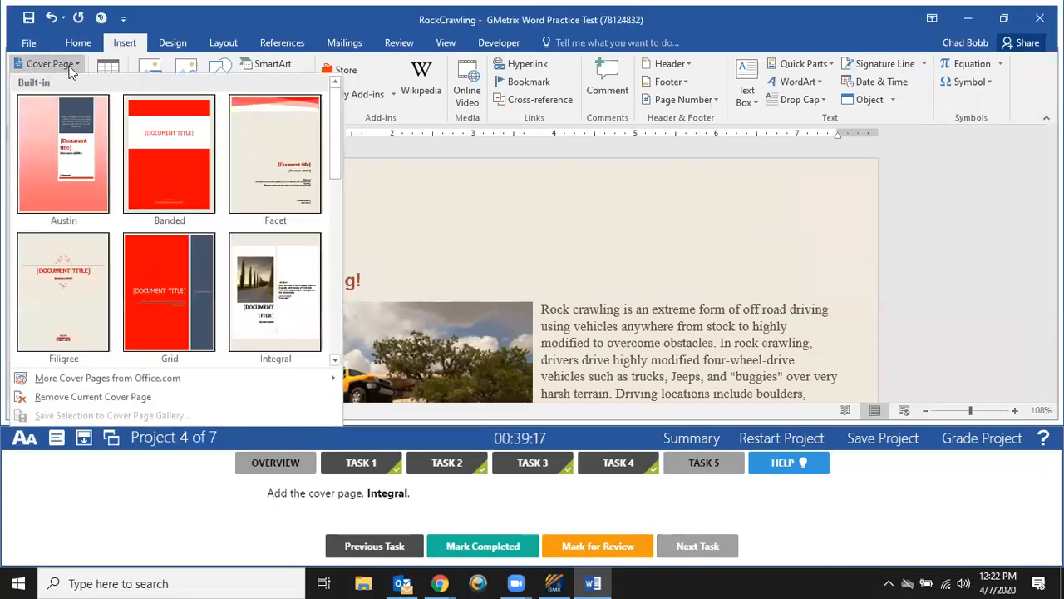
left_click(73, 67)
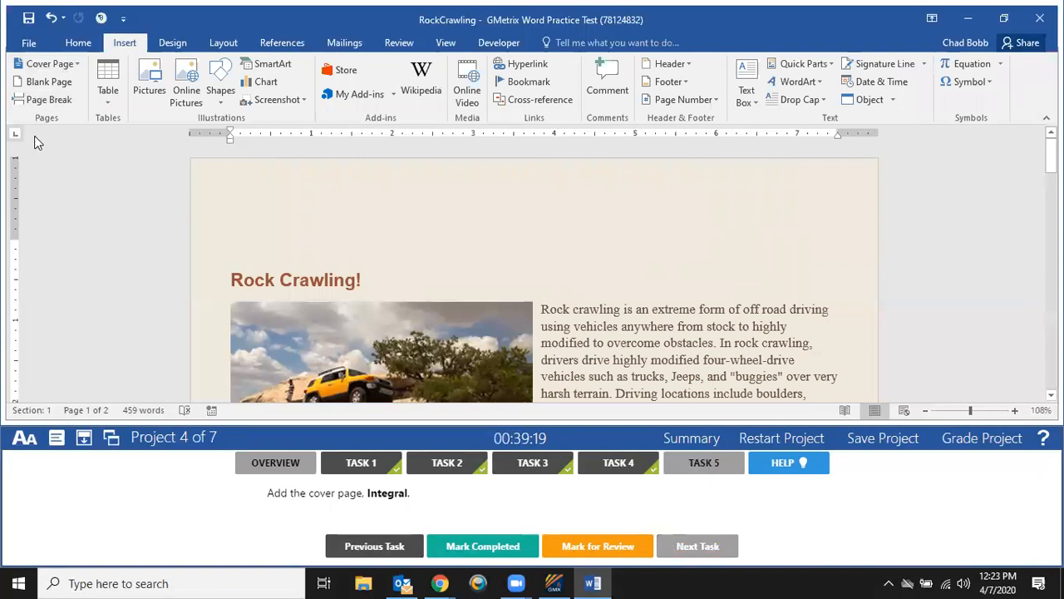
left_click(72, 64)
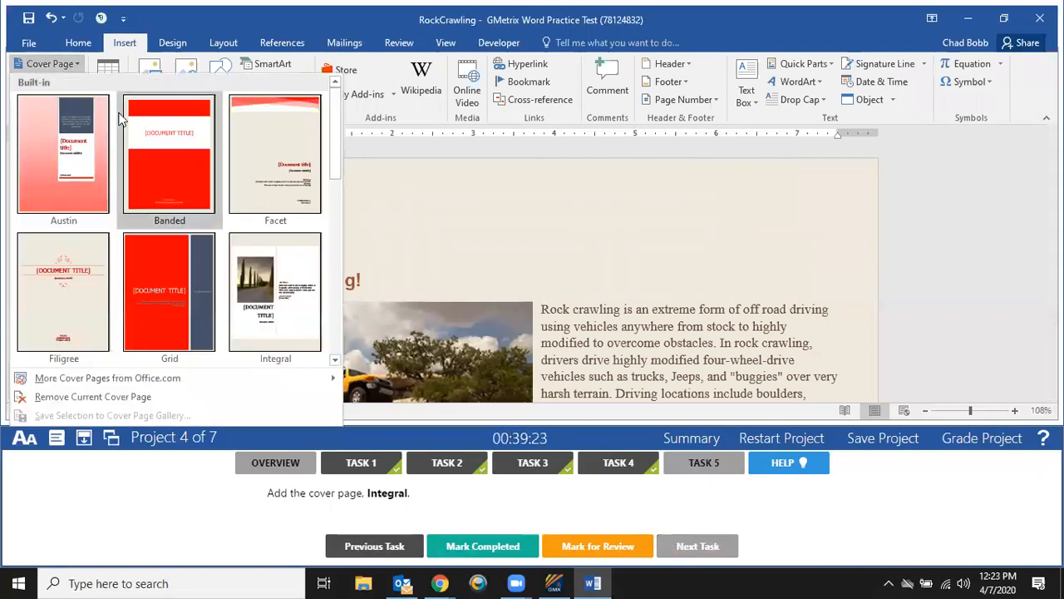
left_click(291, 298)
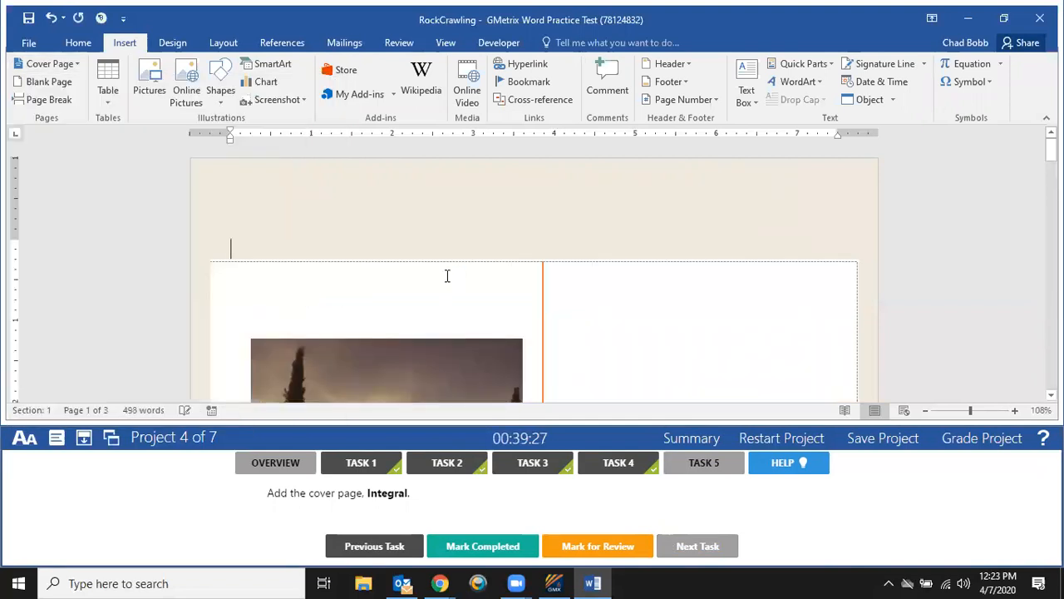
Check the new cover page, mark Task 5 completed, and grade the Rock Crawling project to continue to Project 5.
scroll(455, 281, "down", 5)
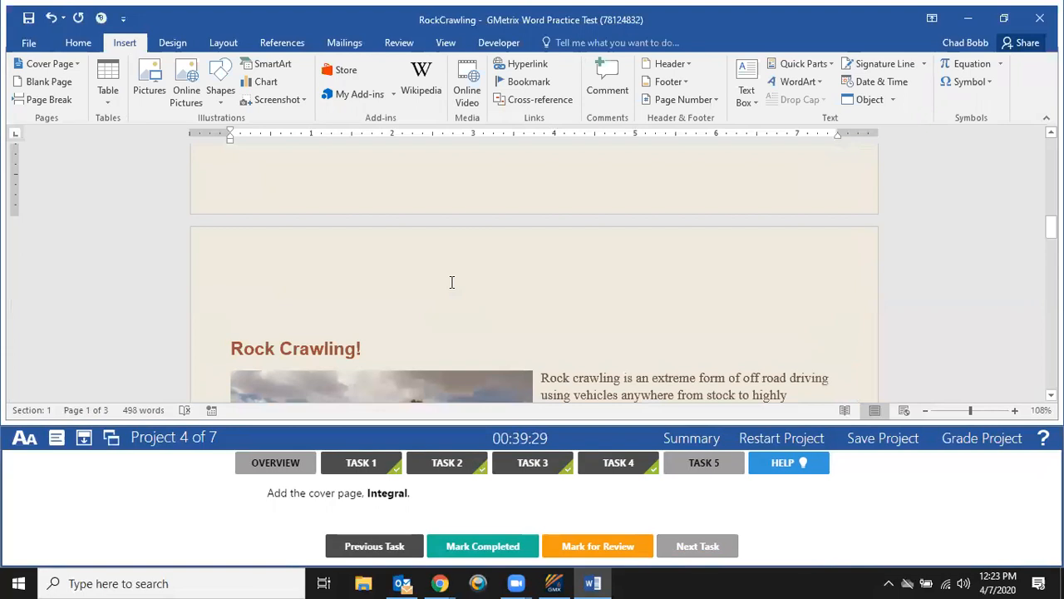
scroll(453, 295, "up", 5)
scroll(455, 299, "up", 5)
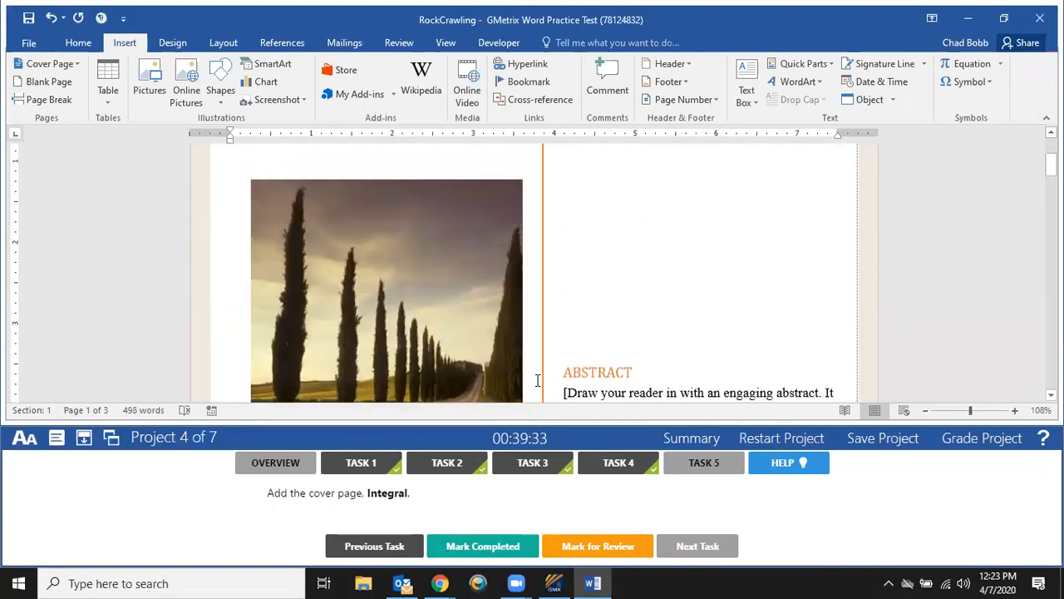
left_click(482, 546)
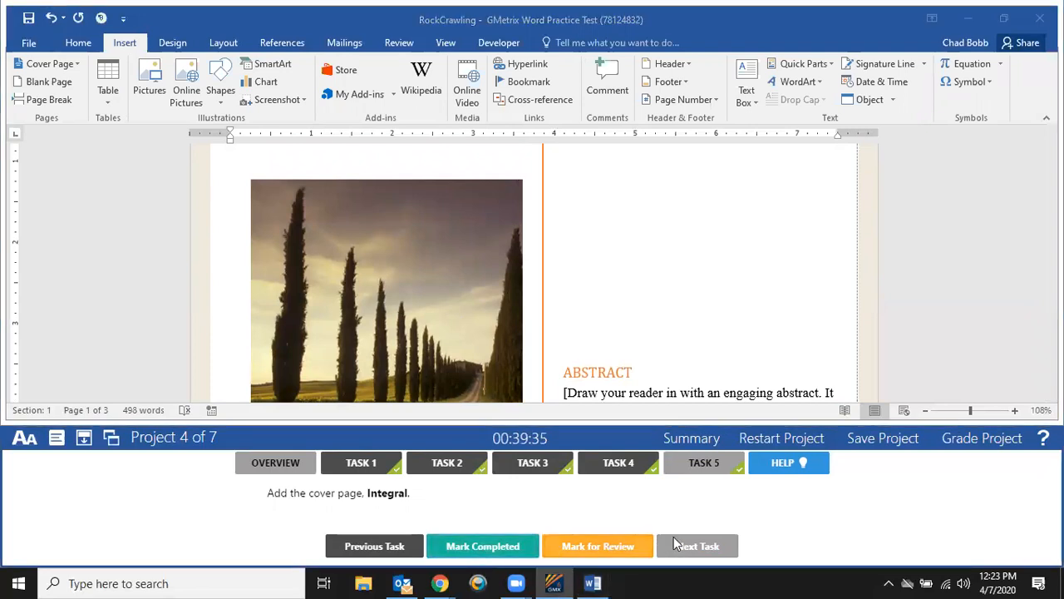
left_click(956, 438)
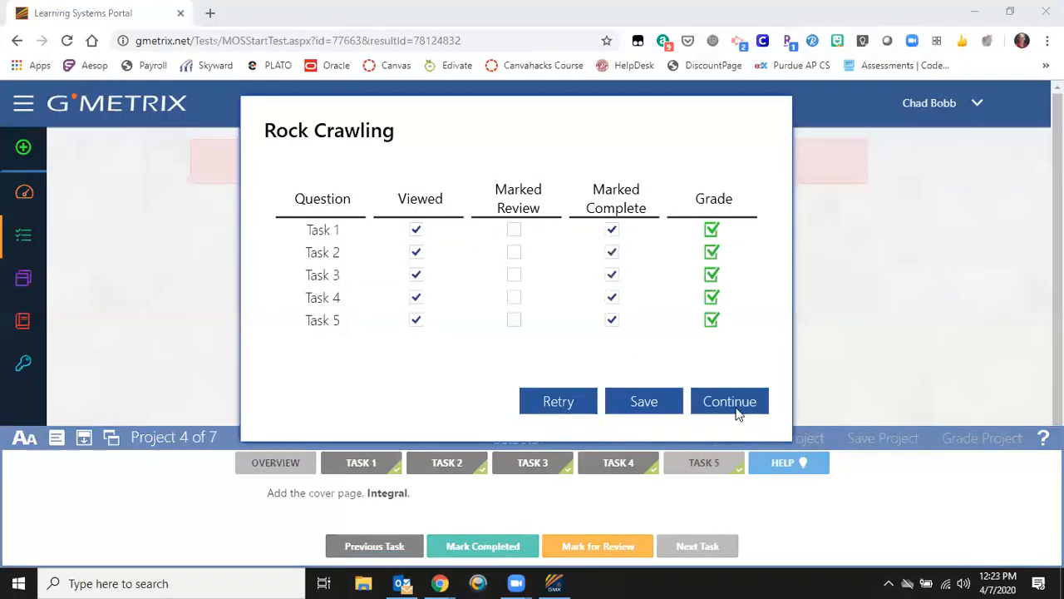
left_click(732, 407)
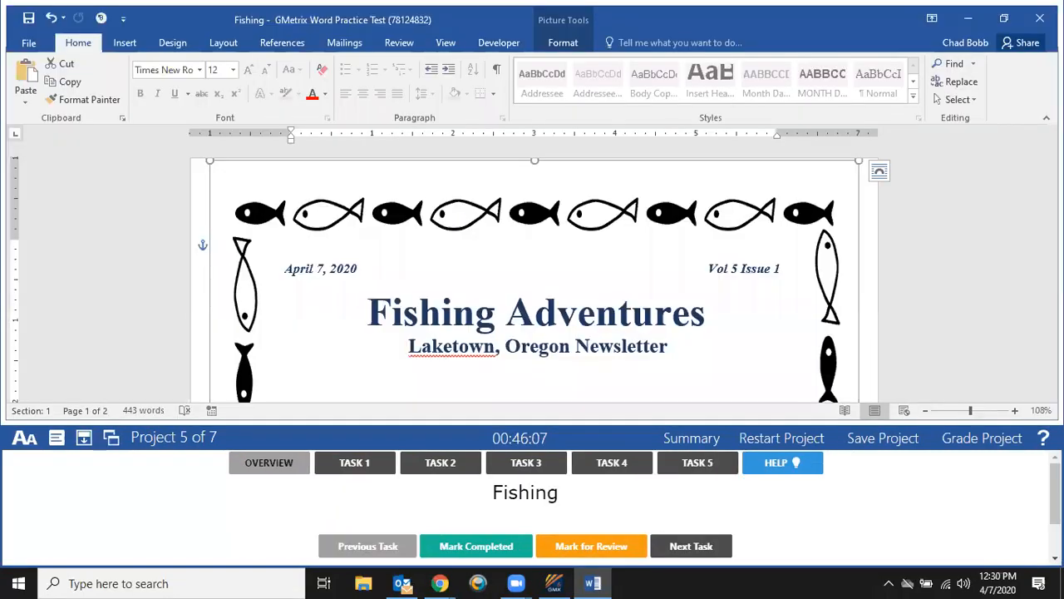
Open Task 1 and choose two columns for the text from the Fishing Derby a Success heading through "local fish enhancement.".
left_click(378, 471)
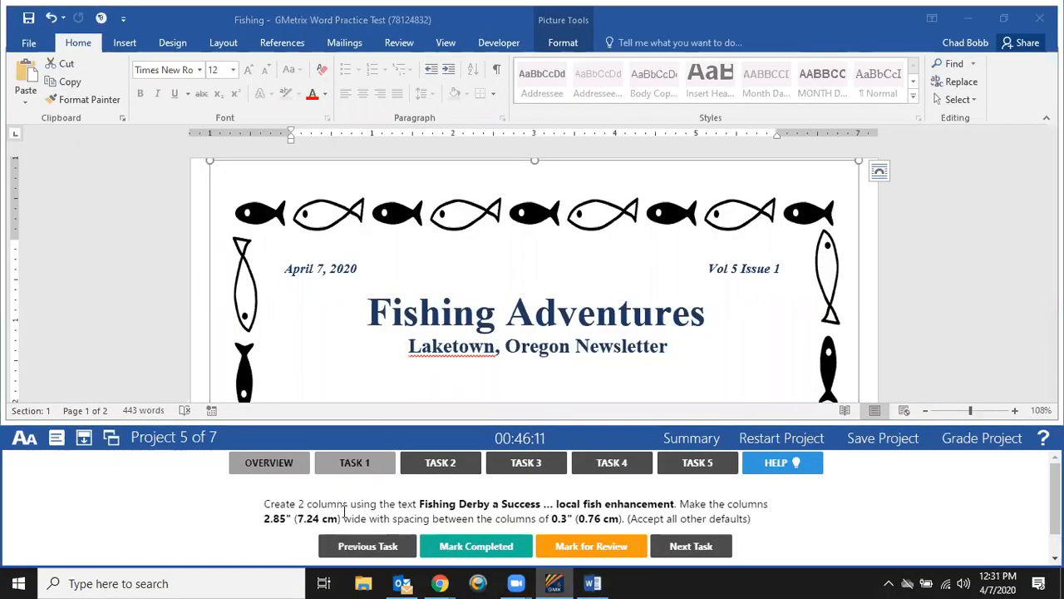
scroll(515, 231, "down", 5)
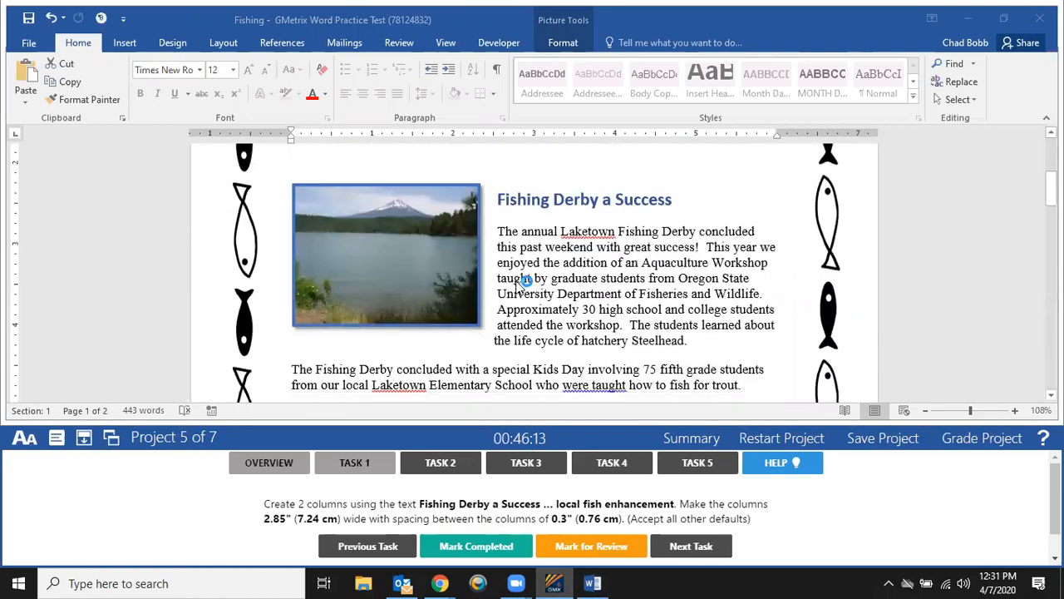
left_click(509, 202)
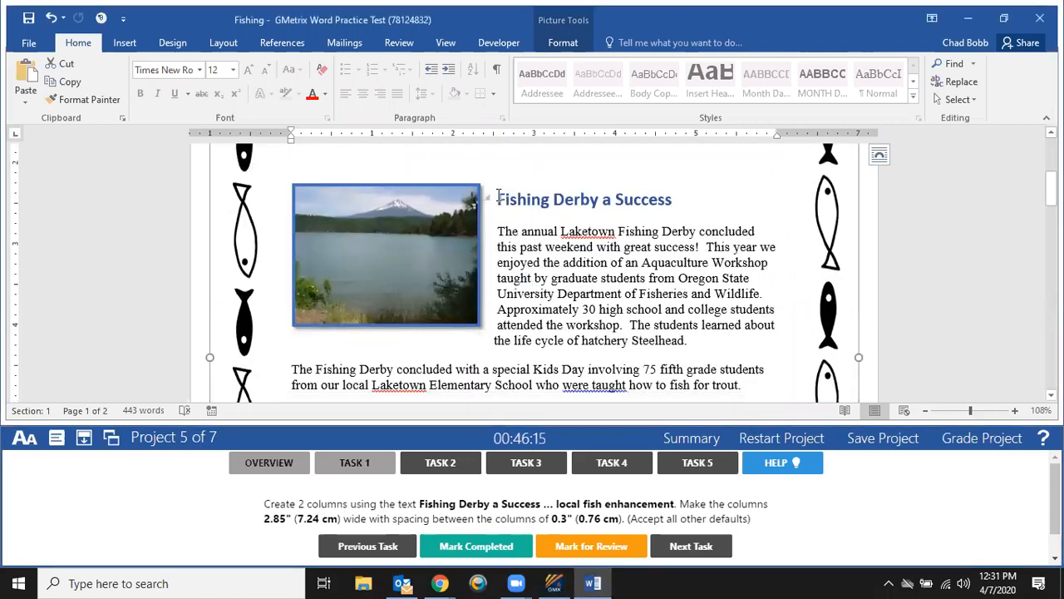
left_click_drag(544, 211, 609, 344)
scroll(629, 230, "down", 1)
scroll(628, 230, "down", 1)
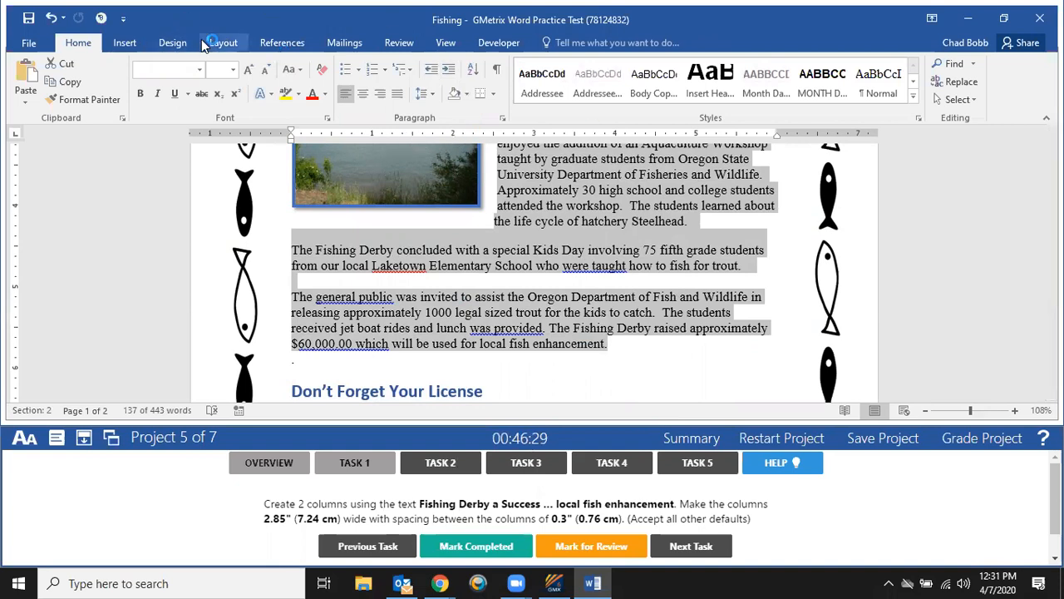
left_click(172, 43)
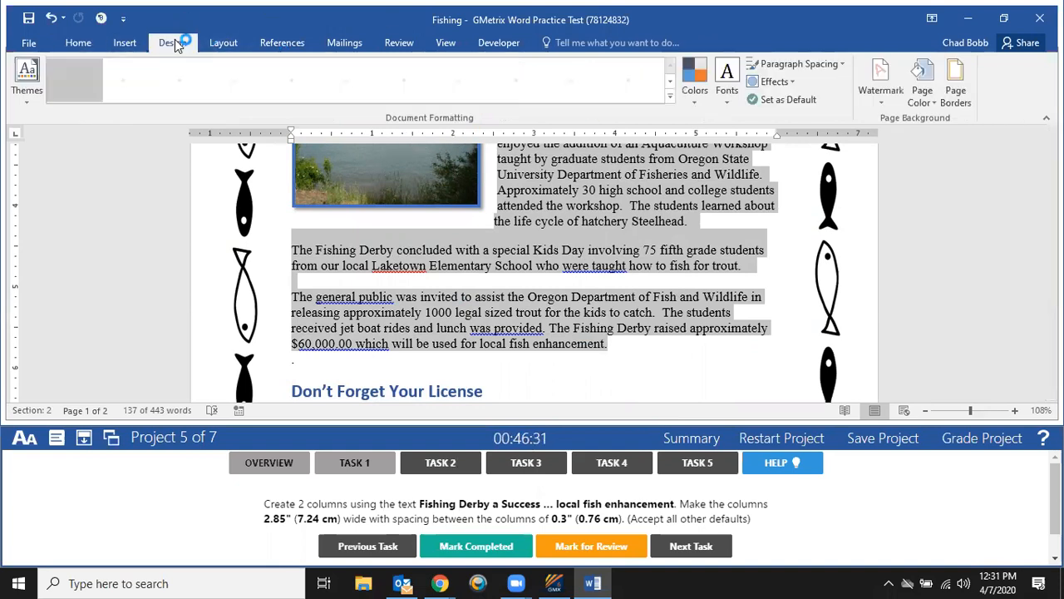
left_click(223, 43)
left_click(166, 89)
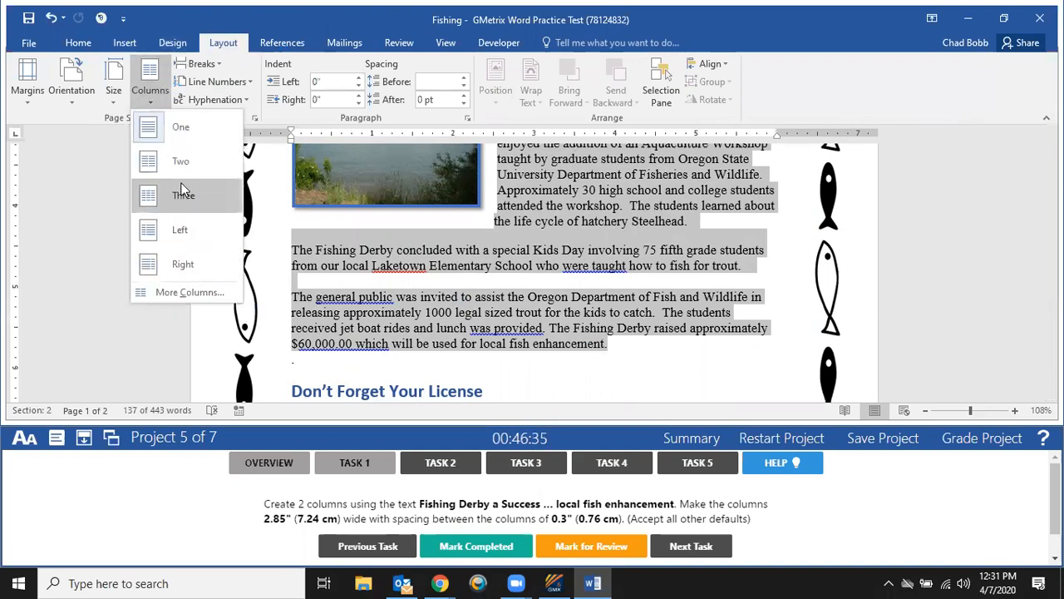
left_click(197, 292)
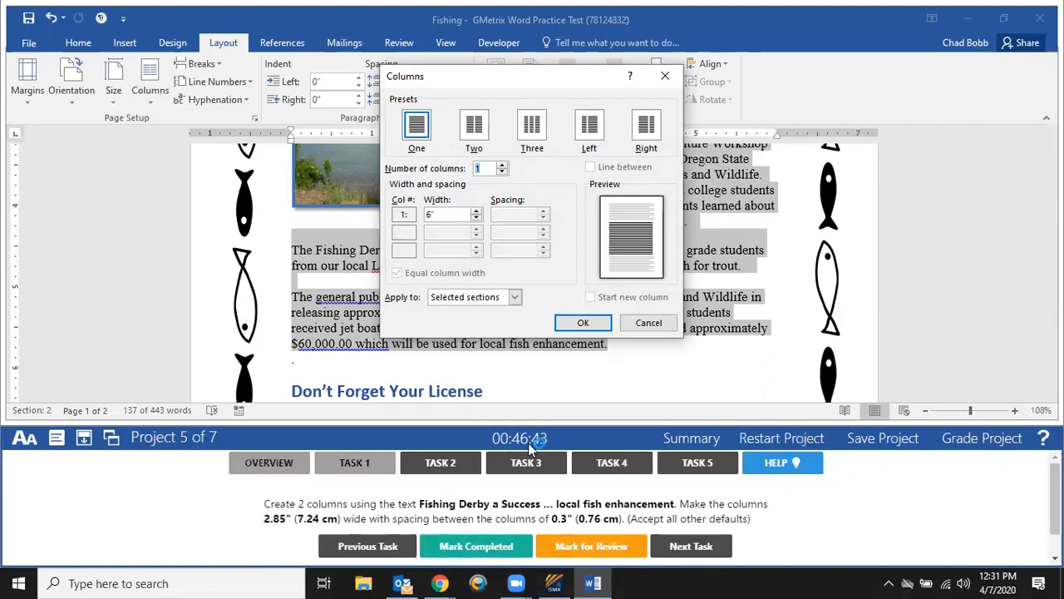
left_click(502, 165)
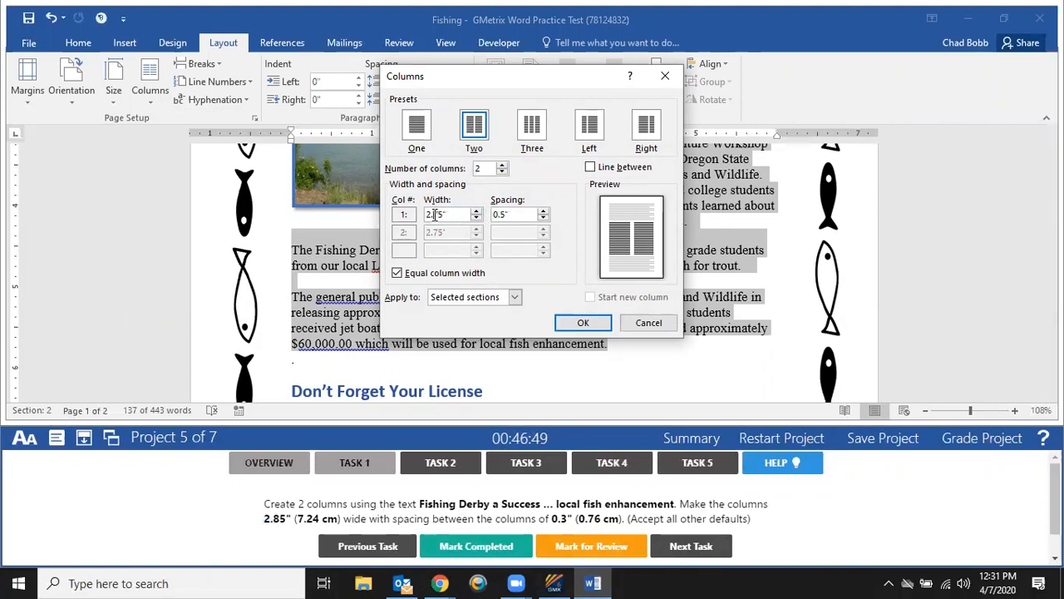
Set the column width to 2.85" with 0.3" spacing and apply the column layout to the selected section.
left_click(475, 212)
left_click(476, 211)
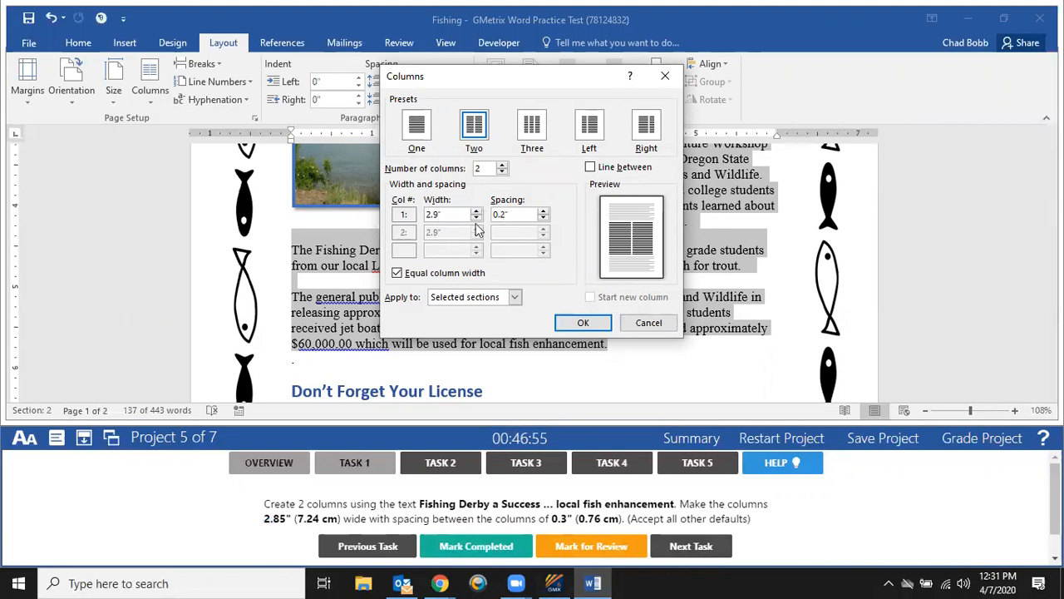
left_click(543, 213)
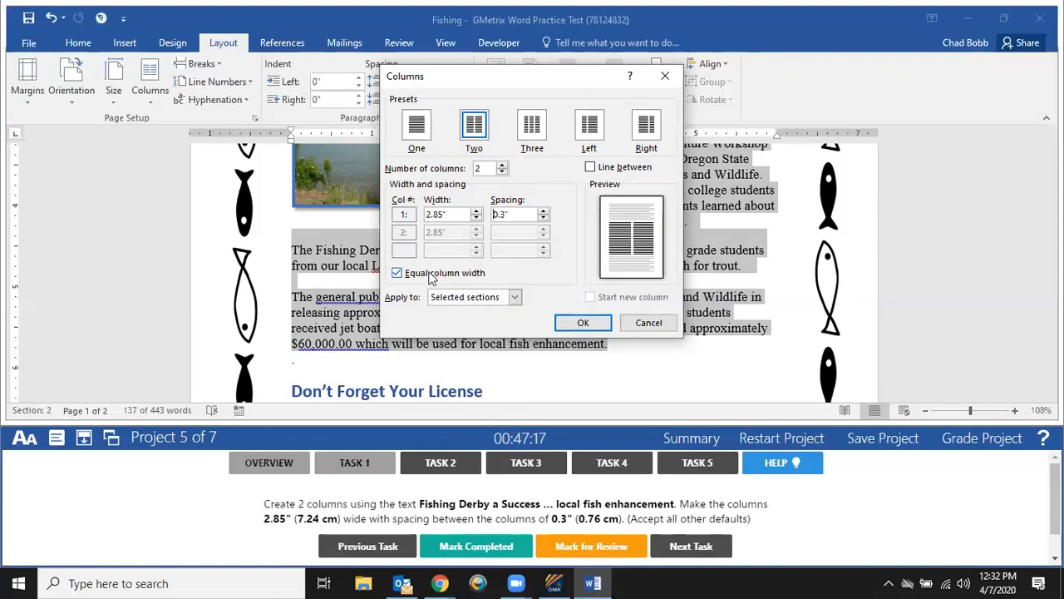
left_click(583, 324)
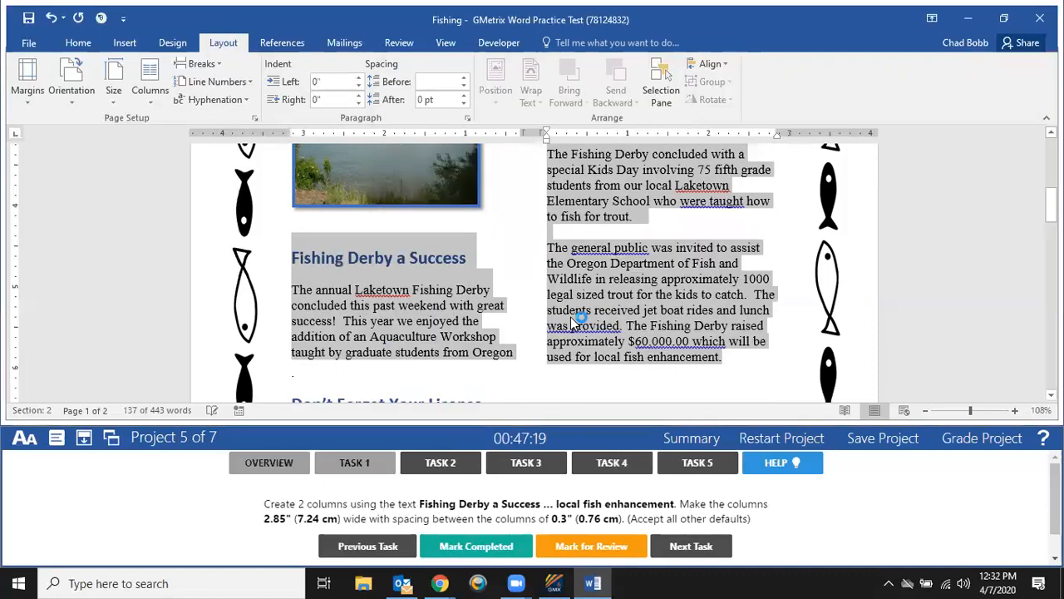
Check the two-column article, mark Task 1 completed, and open Task 2.
scroll(596, 326, "up", 2)
scroll(603, 331, "down", 3)
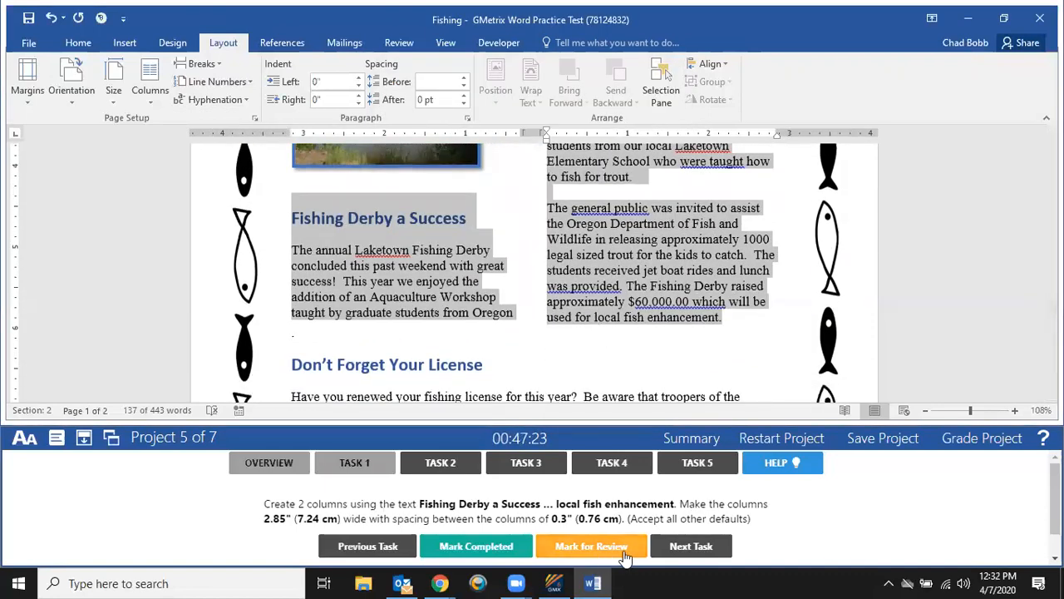
left_click(505, 549)
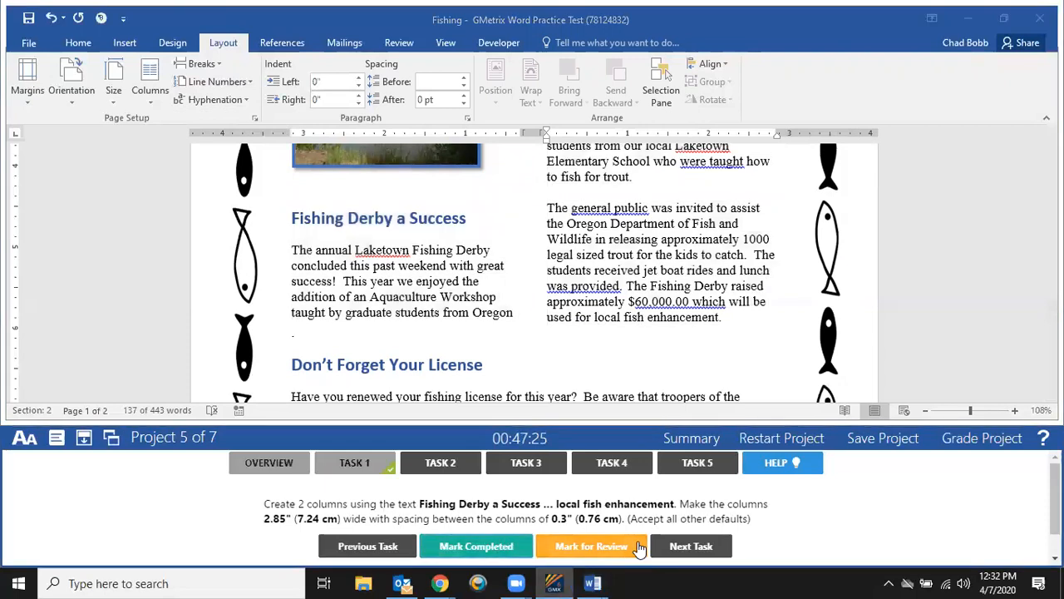
left_click(685, 550)
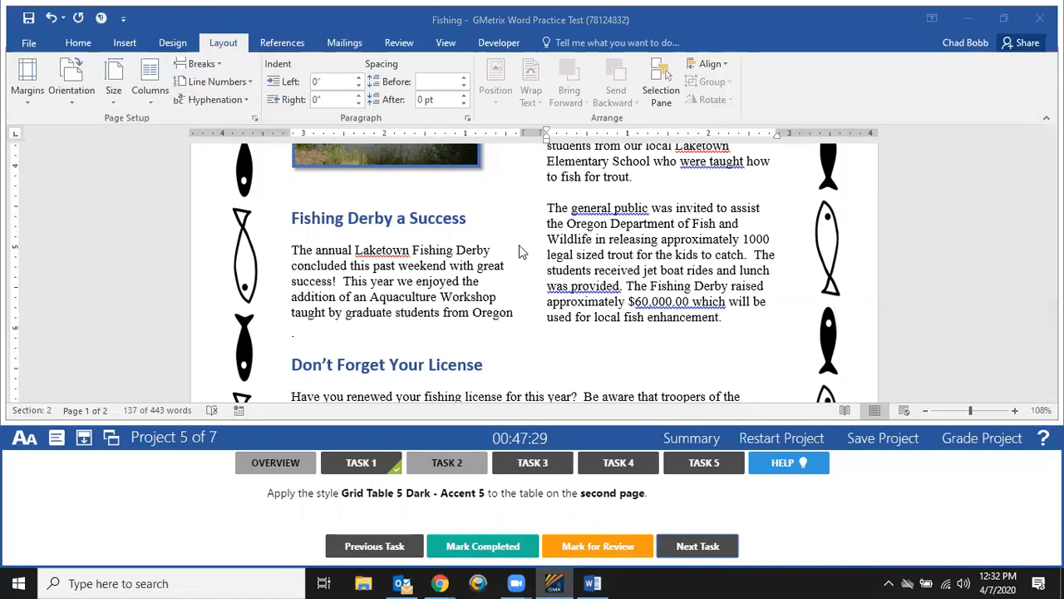
Apply the Grid Table 5 Dark - Accent 5 style to the average temperatures table on the second page.
scroll(521, 252, "down", 10)
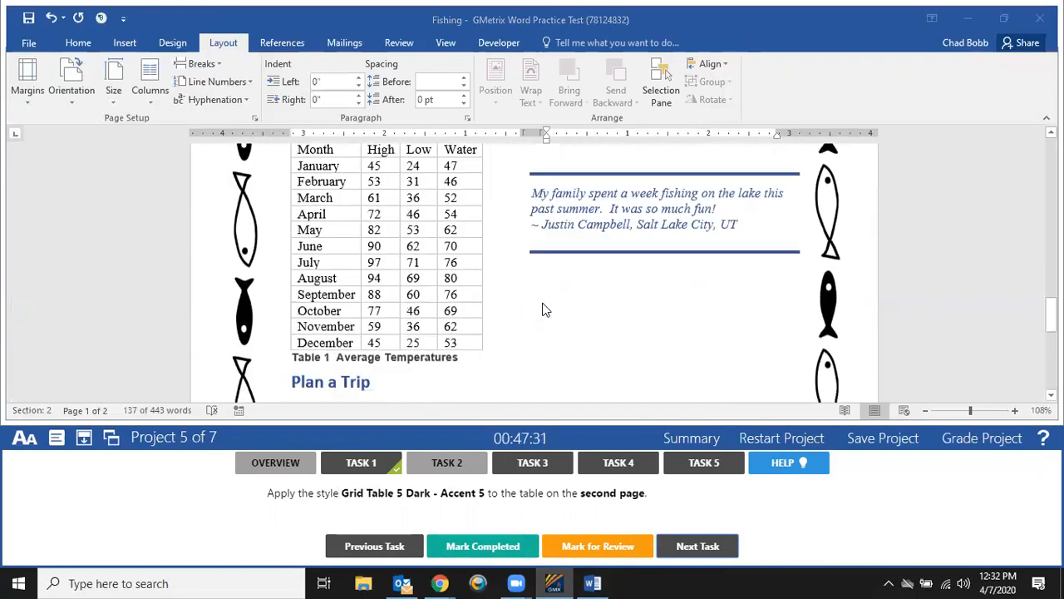
left_click(331, 243)
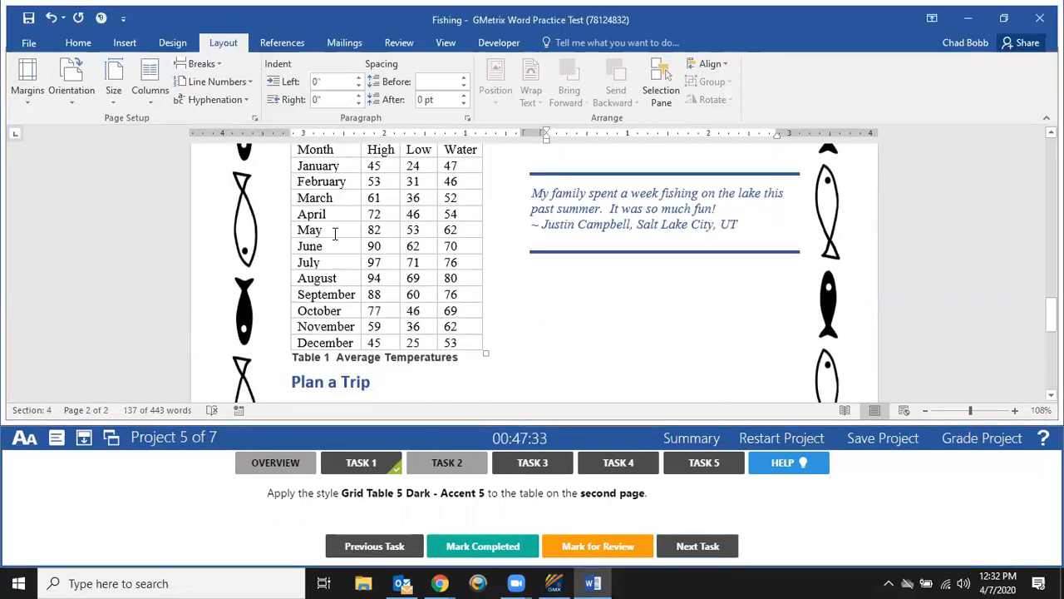
left_click(335, 232)
scroll(356, 291, "up", 3)
scroll(356, 302, "down", 4)
scroll(350, 286, "up", 3)
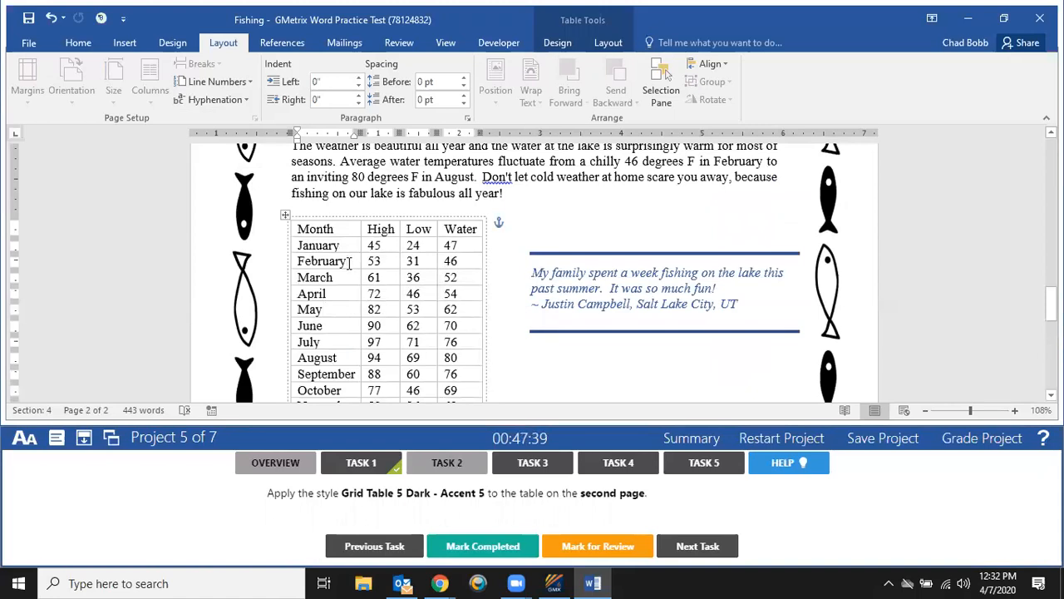
left_click(608, 44)
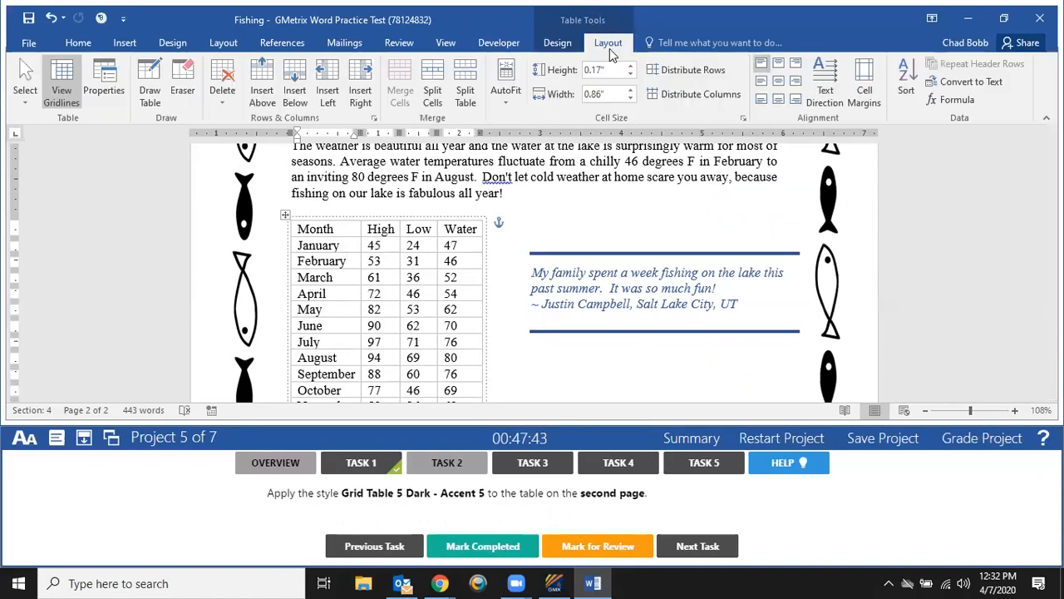
left_click(573, 46)
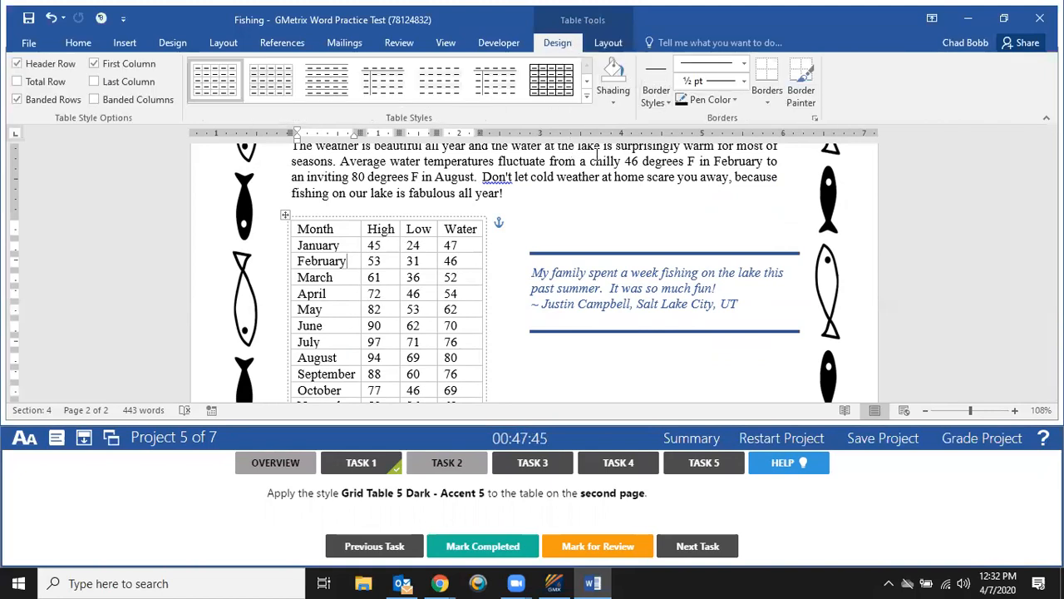
left_click(586, 96)
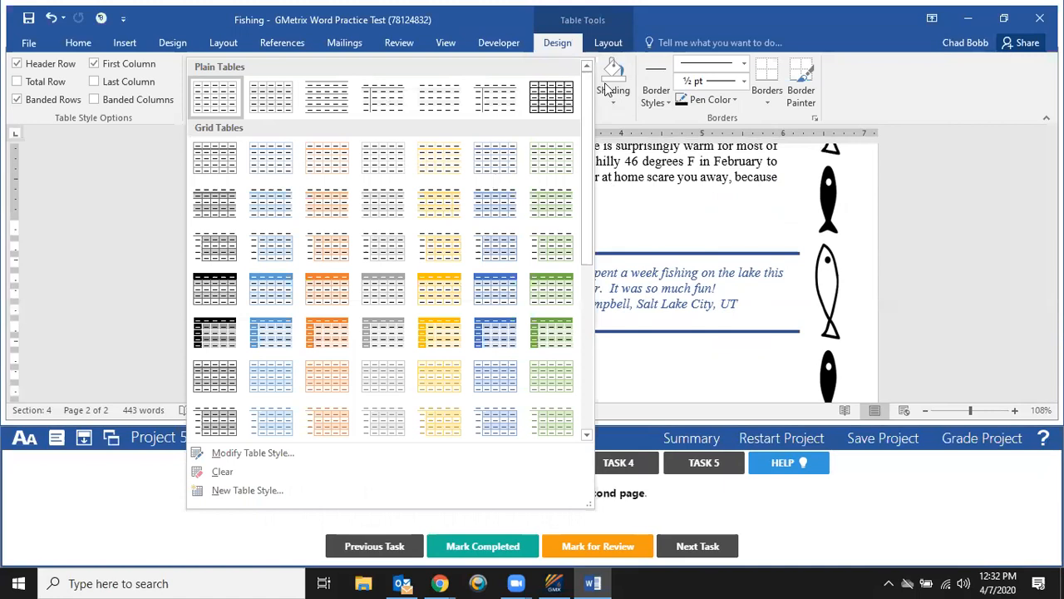
left_click(706, 23)
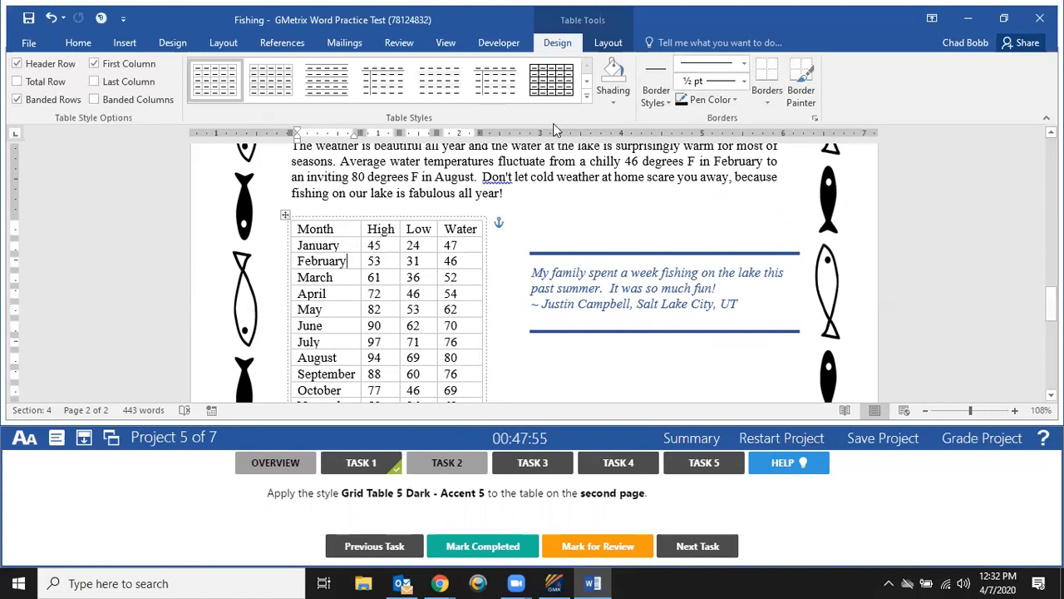
left_click(586, 97)
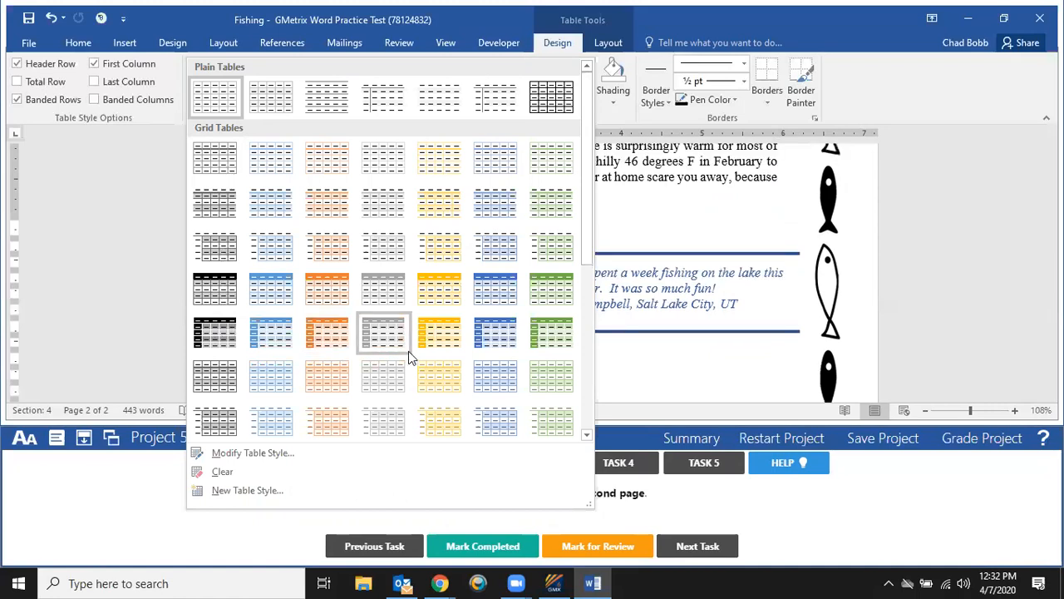
left_click(494, 333)
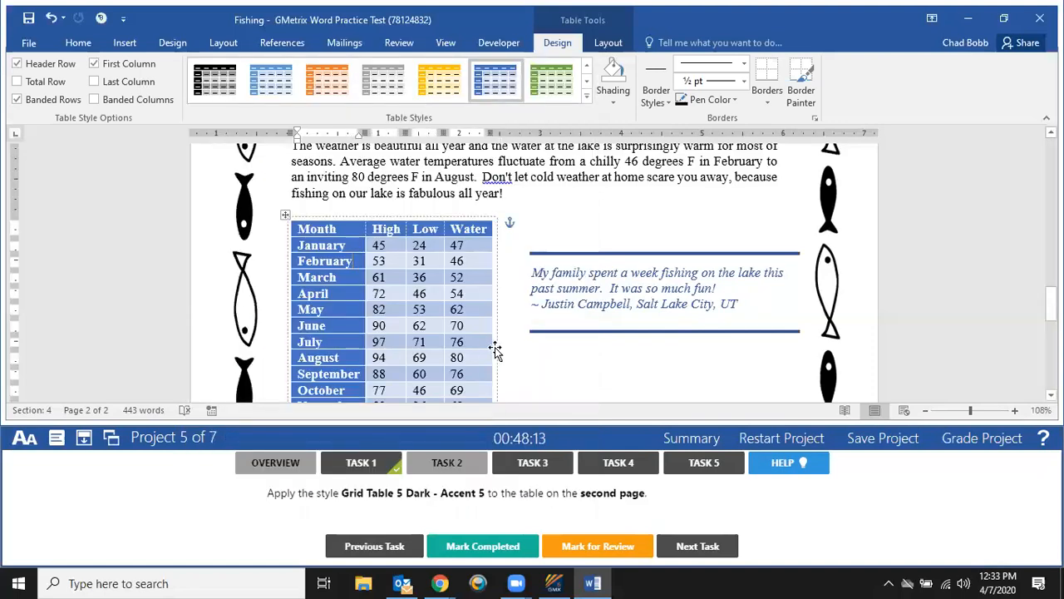
Mark Task 2 completed and recheck the temperature table's style among the available table styles.
left_click(479, 551)
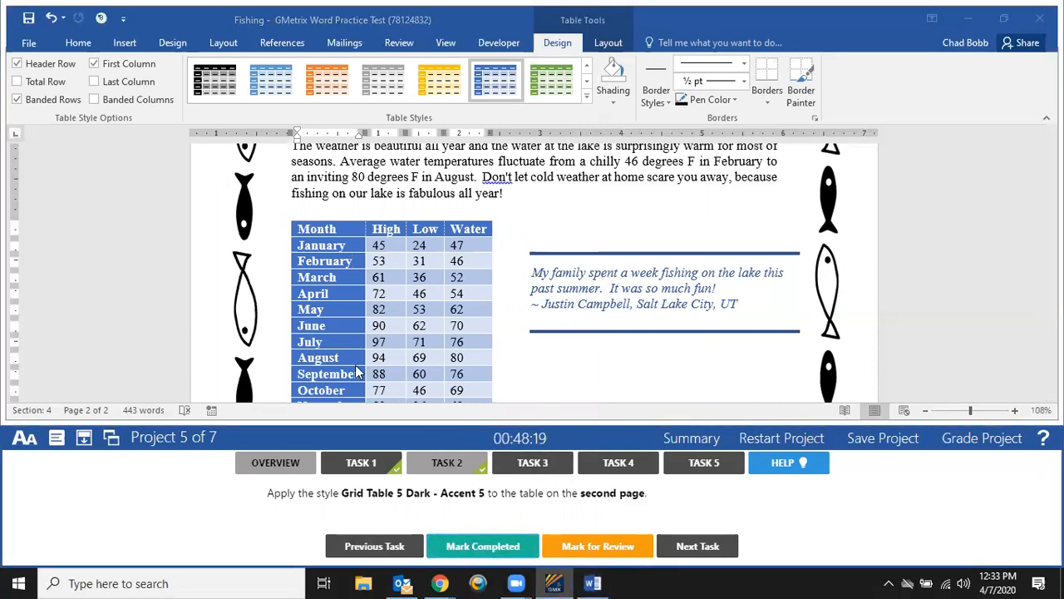
left_click(588, 96)
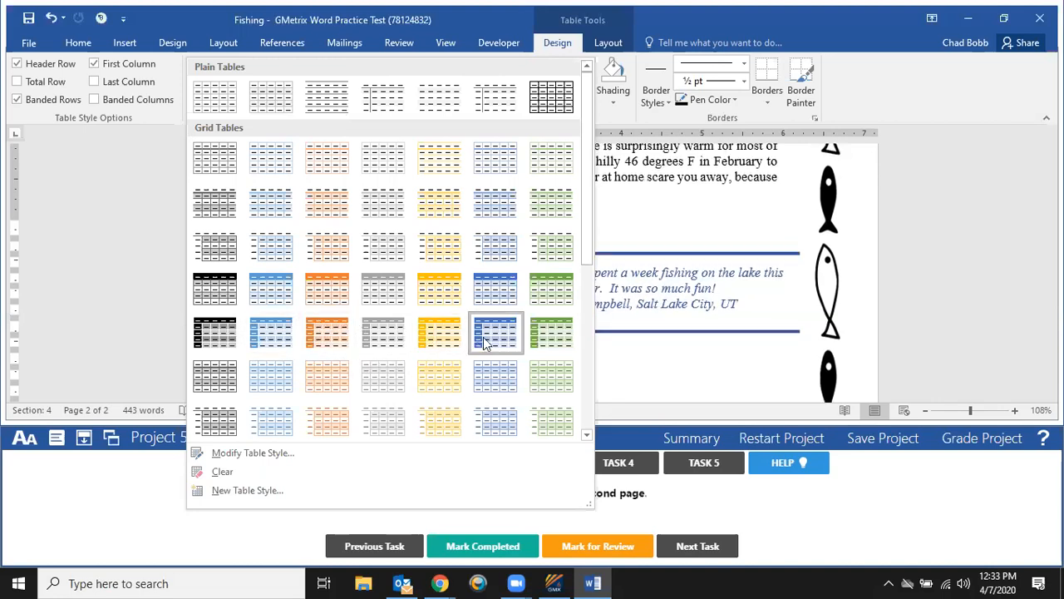
left_click(728, 275)
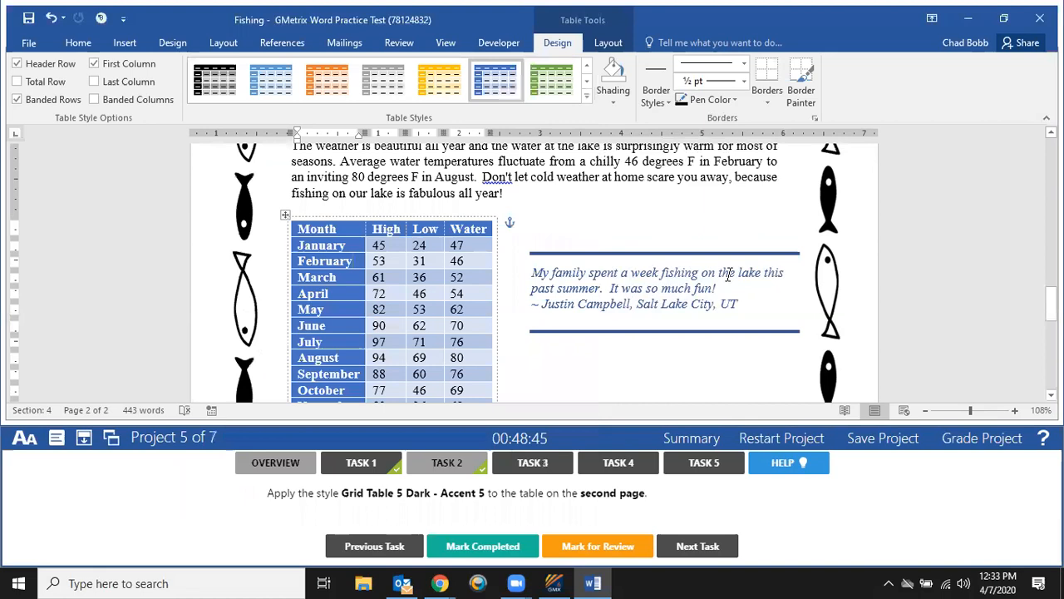
Open Task 3 and copy the endnote text "Oregon fishing license required." from the instructions.
left_click(542, 471)
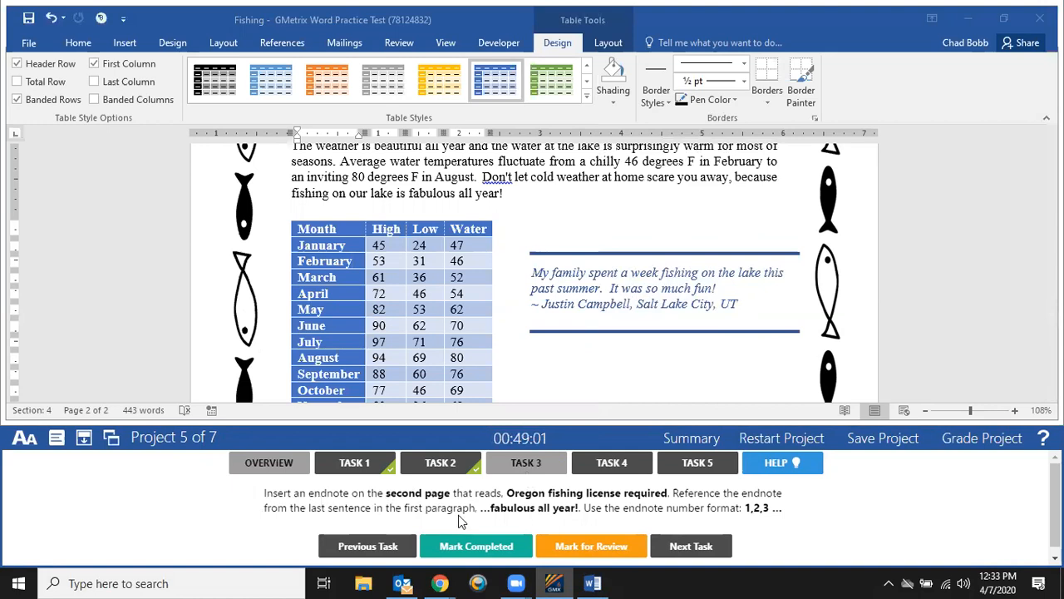
scroll(647, 304, "down", 3)
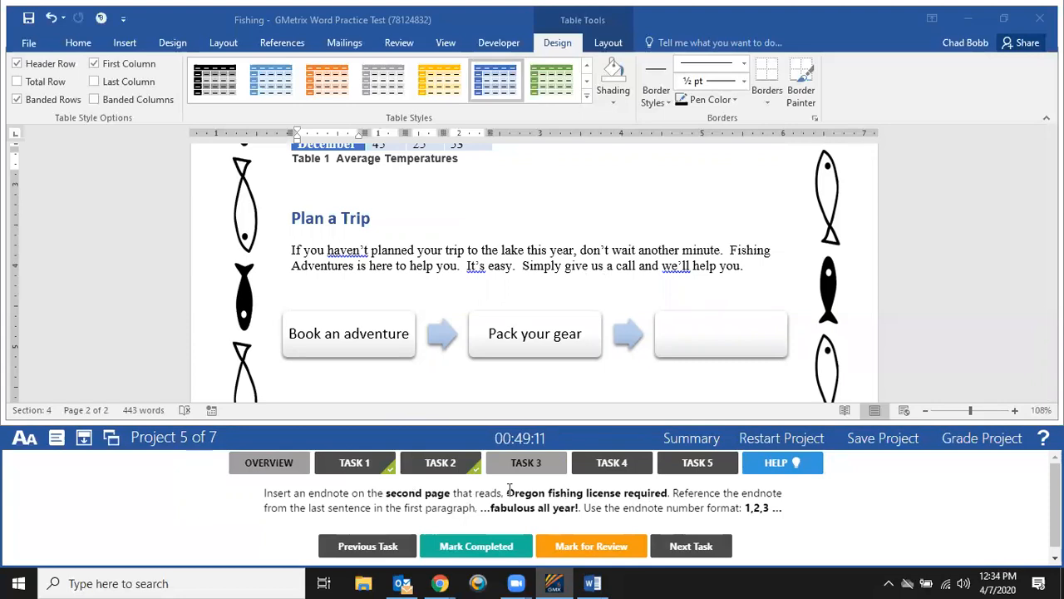
left_click_drag(505, 492, 673, 488)
key("ctrl+c")
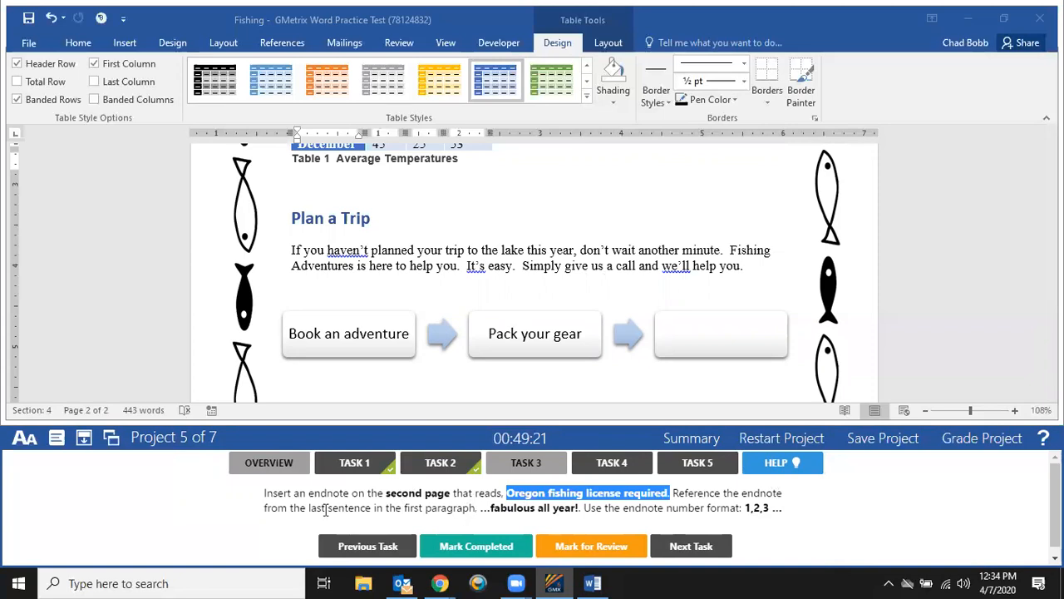
Insert a footnote after "fabulous all year!" on page 2 and paste the copied license text into it as plain text.
scroll(573, 258, "up", 7)
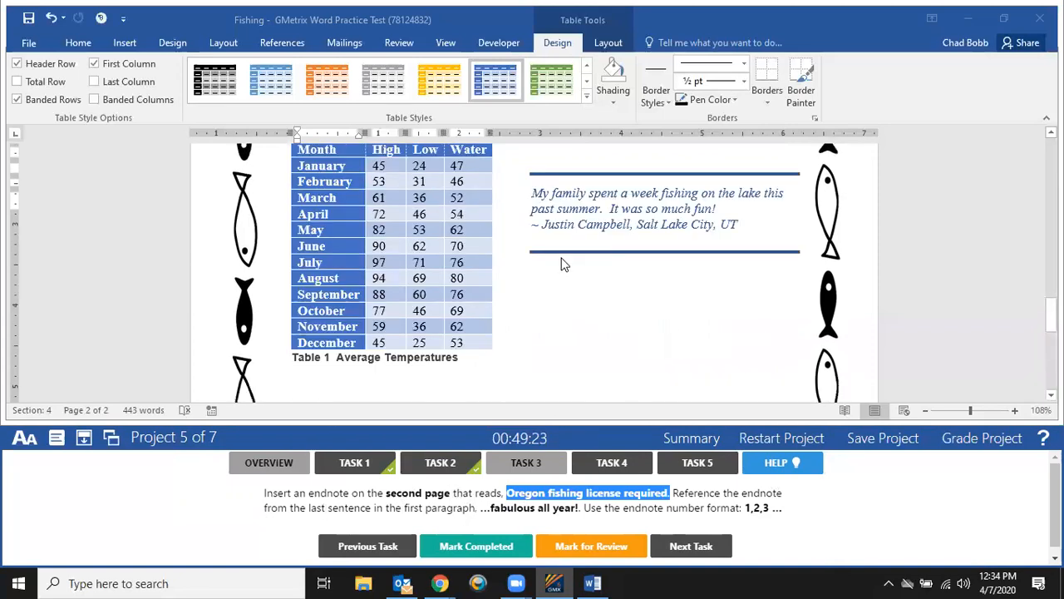
left_click(505, 273)
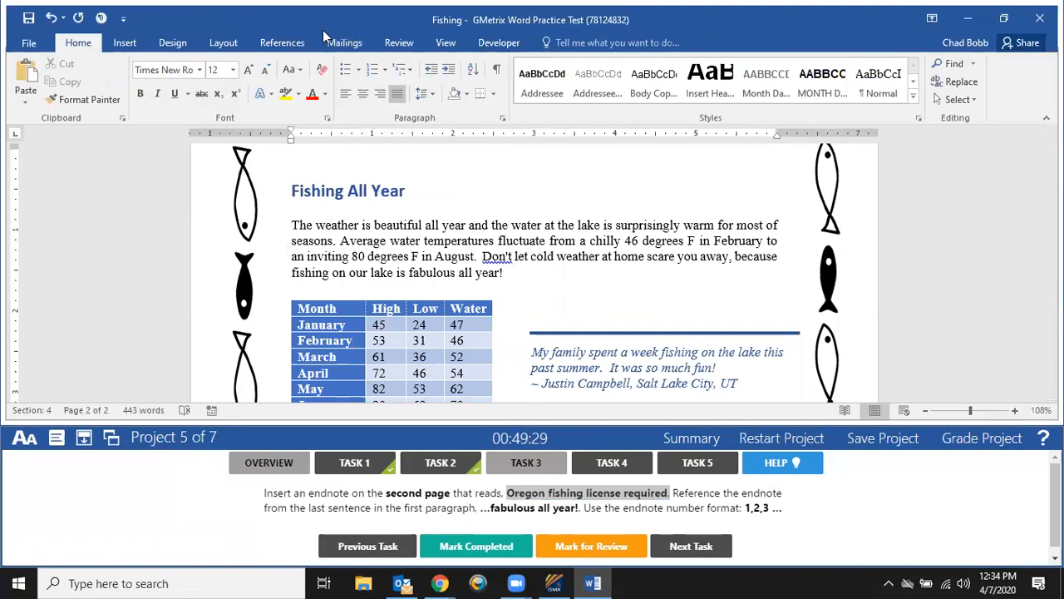
left_click(267, 52)
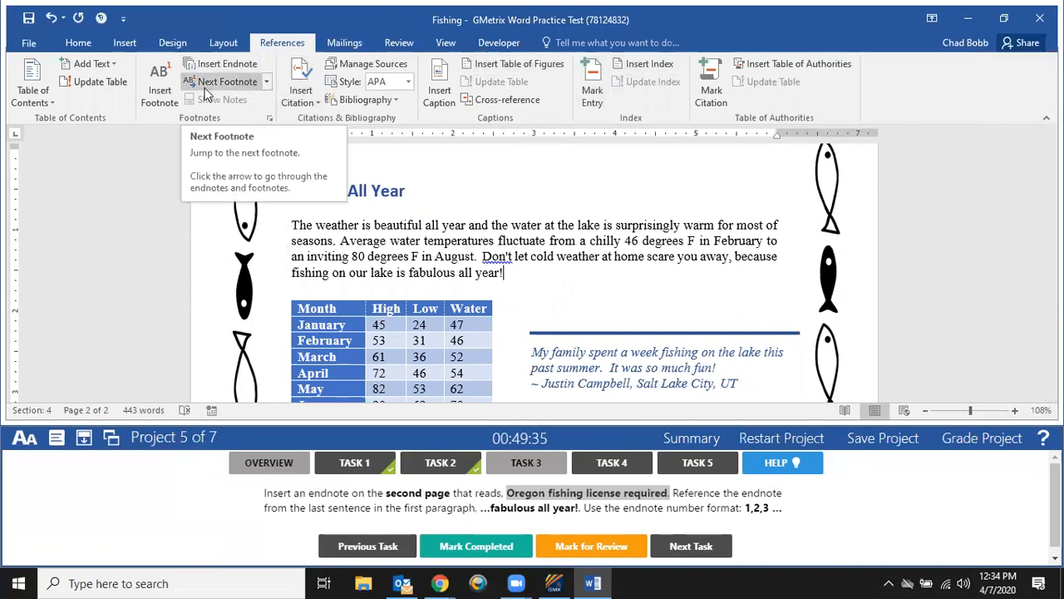
left_click(162, 95)
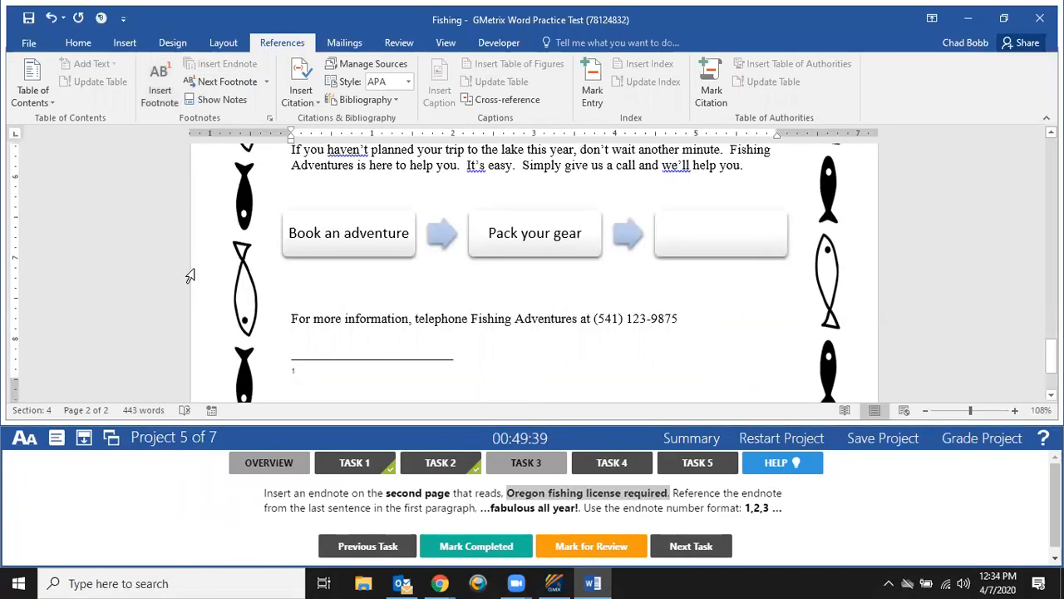
key("ctrl+v")
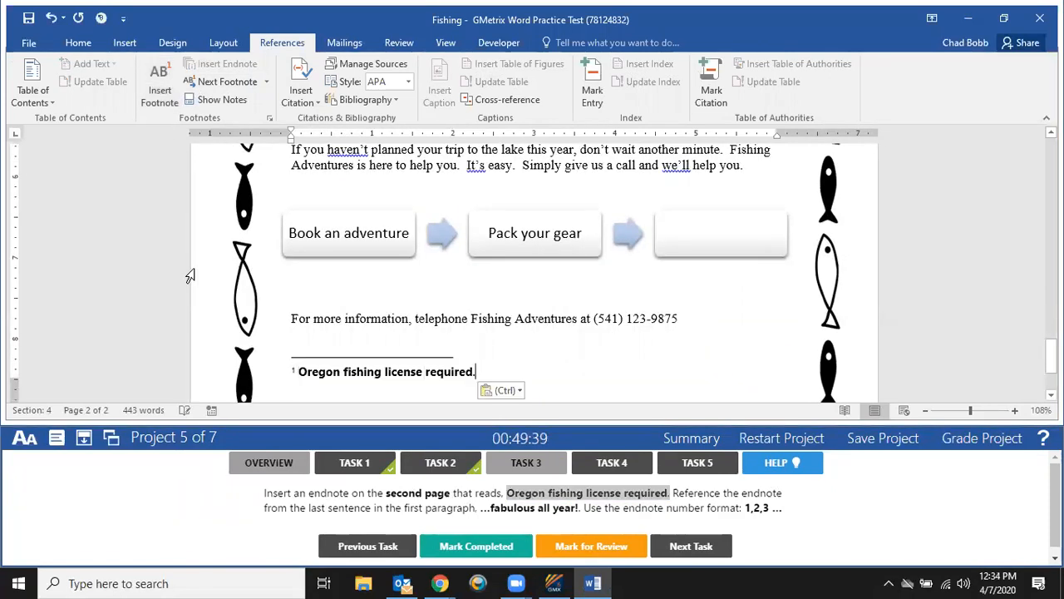
left_click(513, 393)
left_click(540, 432)
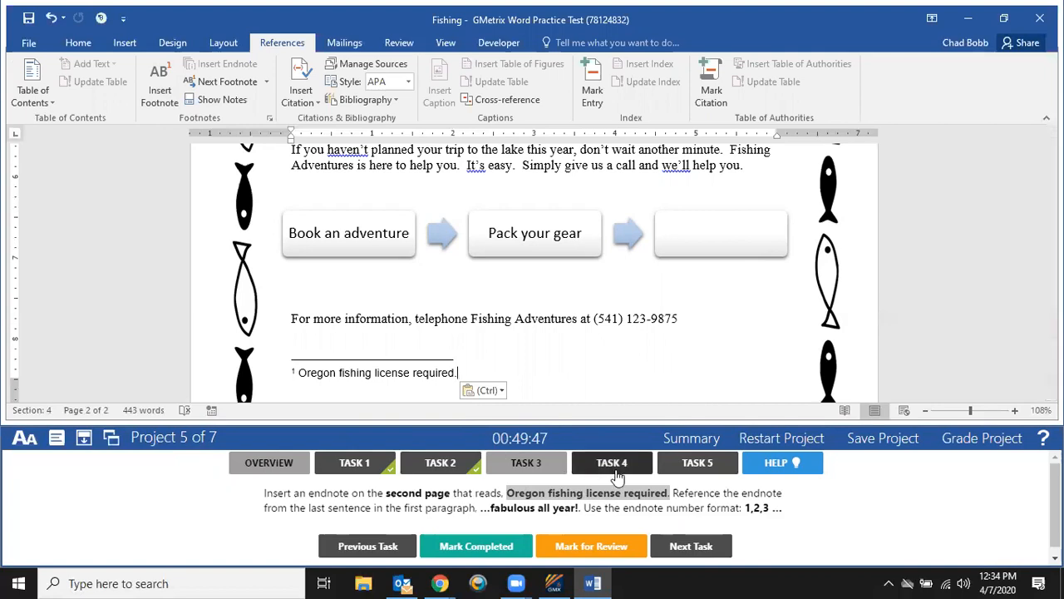
Mark Task 3 completed and open Task 4, cancelling the request to save and exit the practice test.
left_click(705, 549)
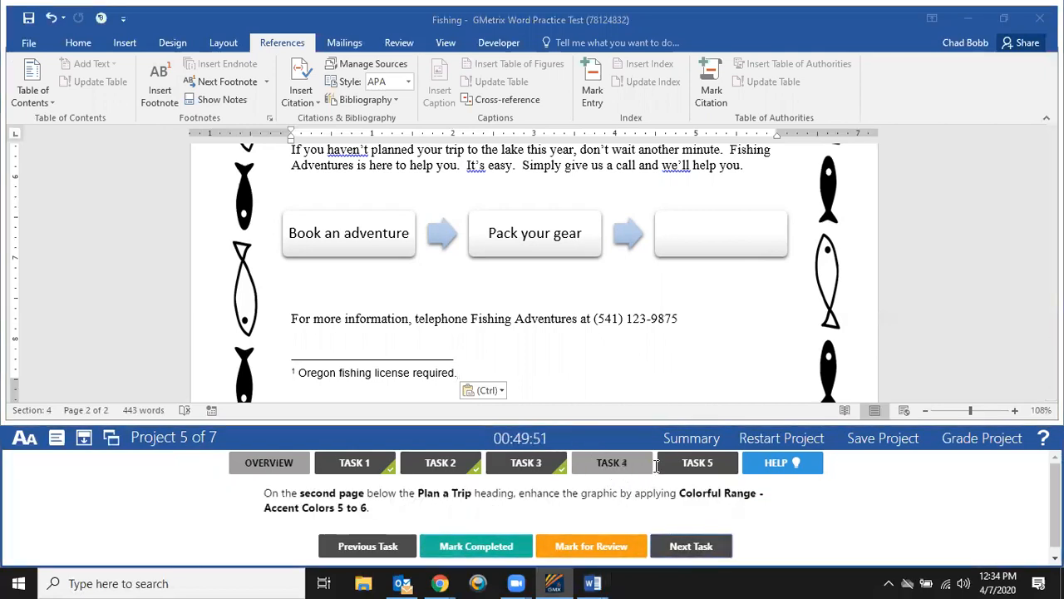
left_click(891, 438)
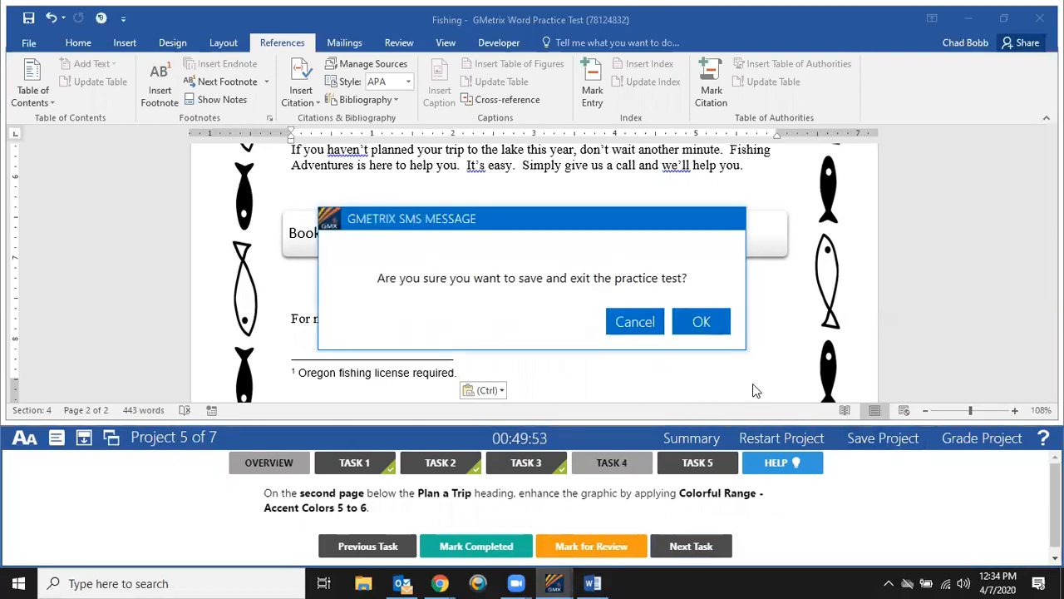
left_click(655, 326)
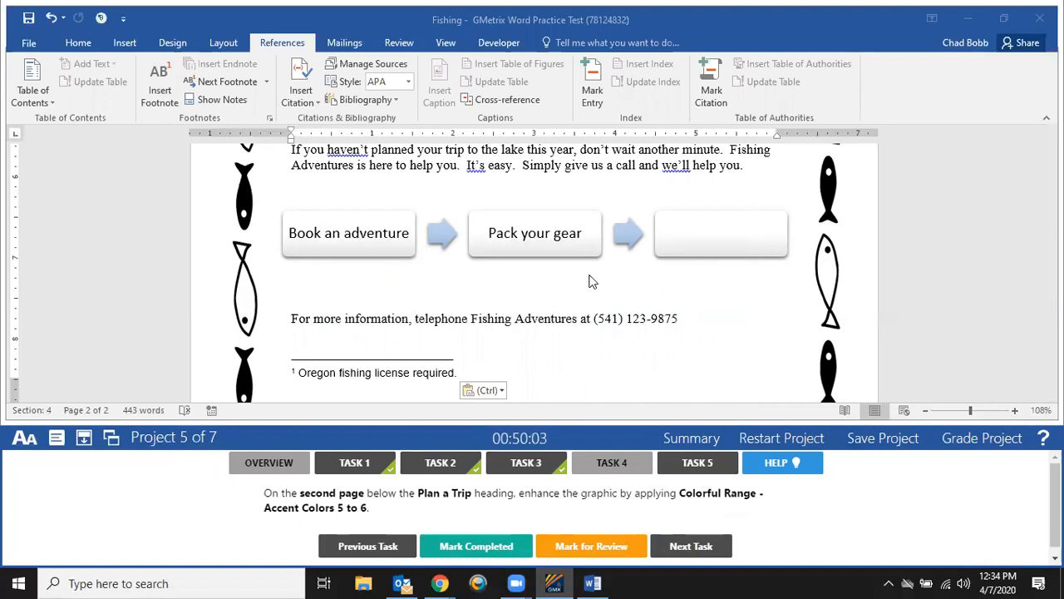
Apply Colorful Range - Accent Colors 5 to 6 to the graphic below the Plan a Trip heading and mark Task 4 completed.
scroll(472, 375, "up", 8)
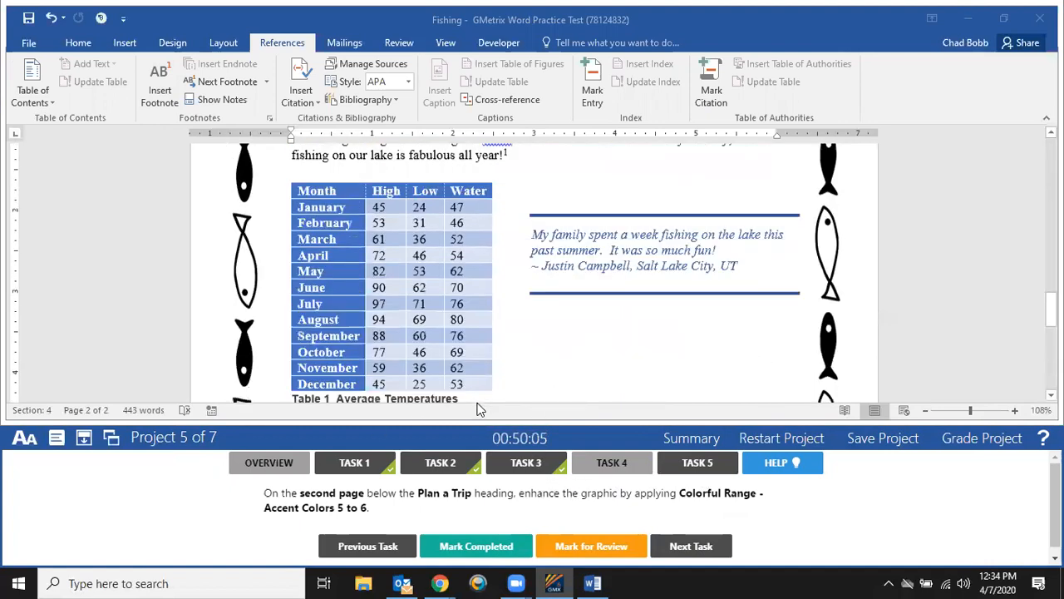
scroll(458, 299, "down", 4)
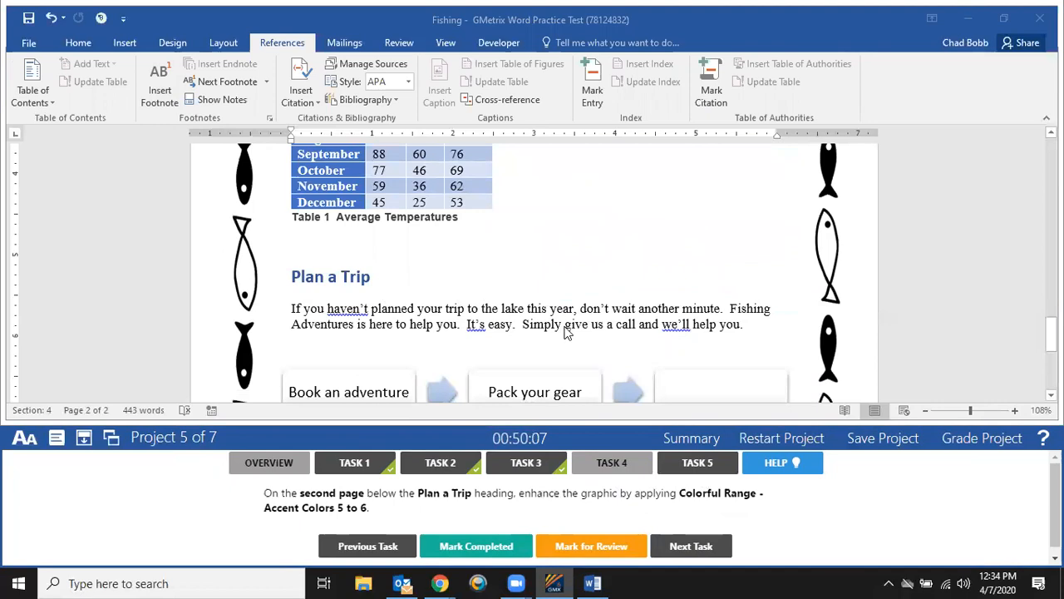
scroll(565, 331, "down", 3)
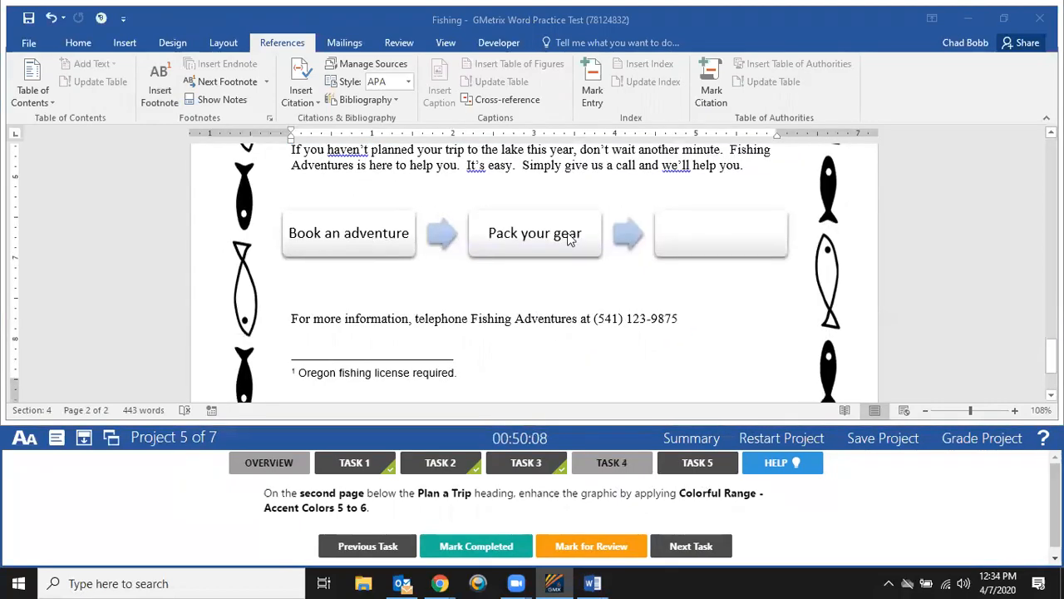
left_click(490, 235)
left_click(526, 248)
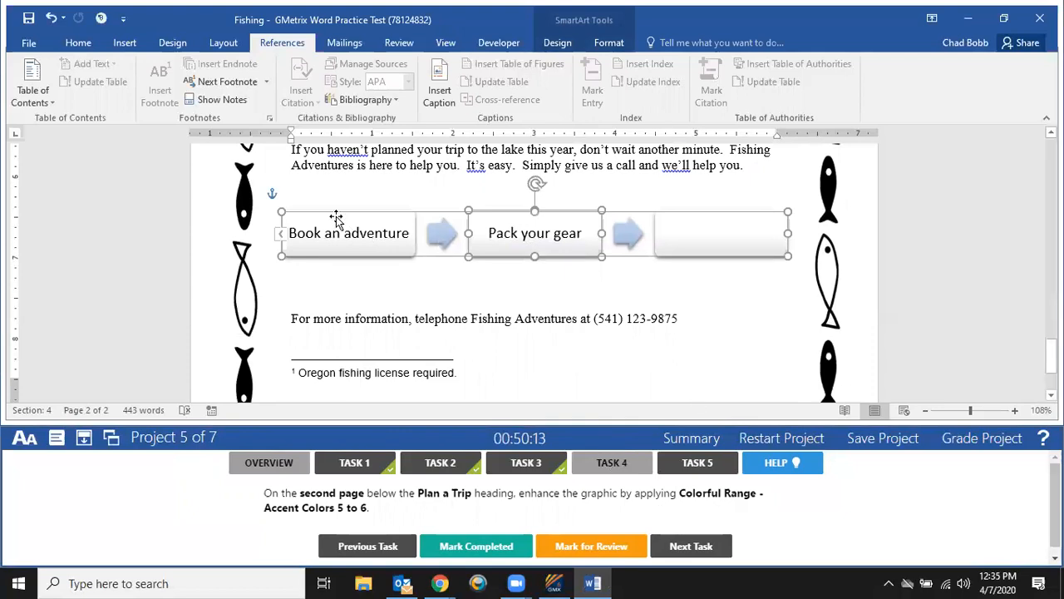
left_click(394, 220)
left_click(460, 215)
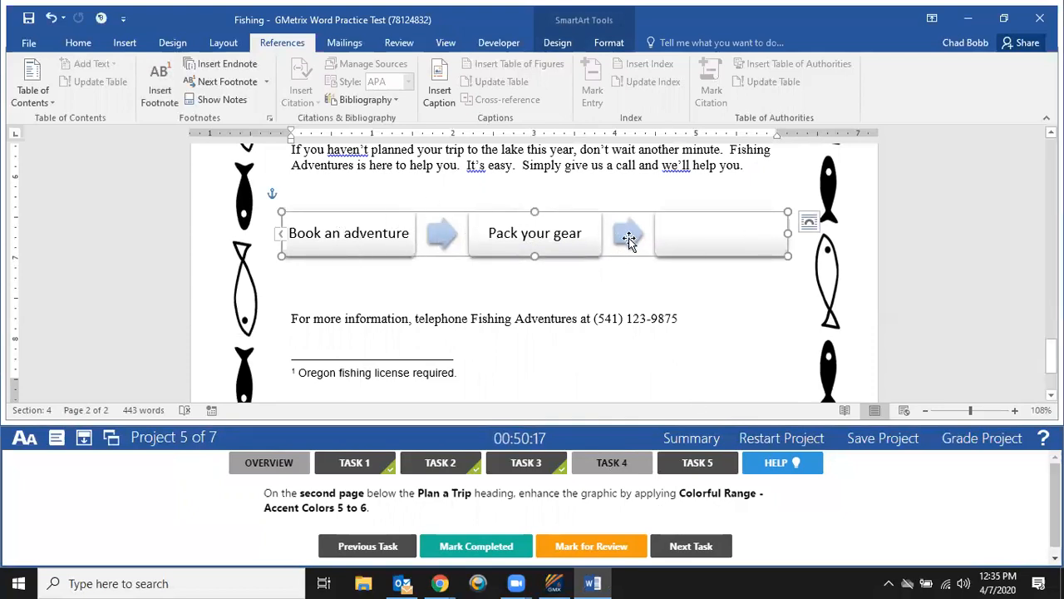
left_click(592, 232)
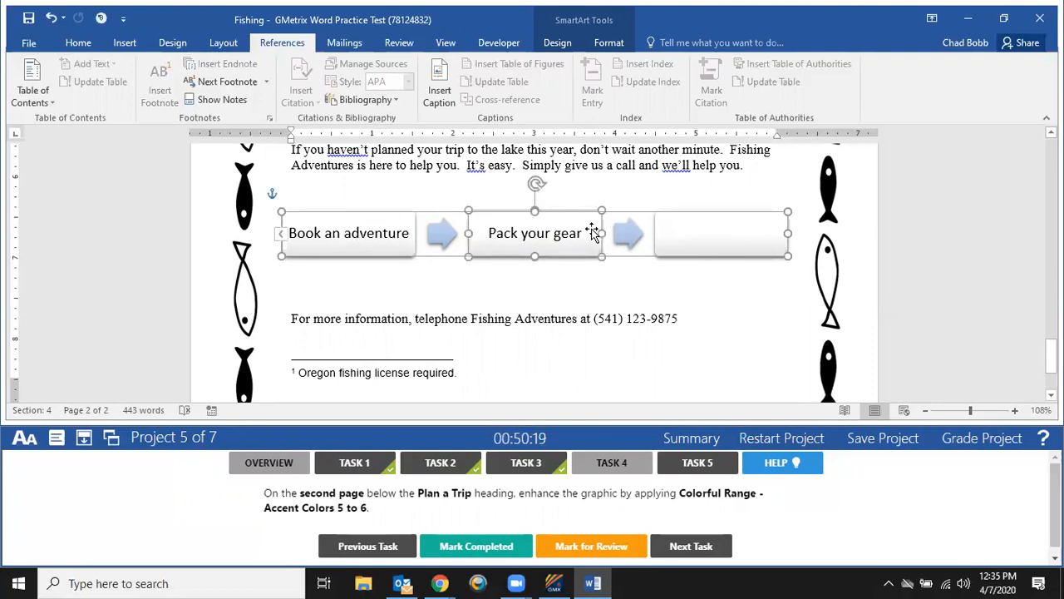
left_click(553, 41)
left_click(561, 88)
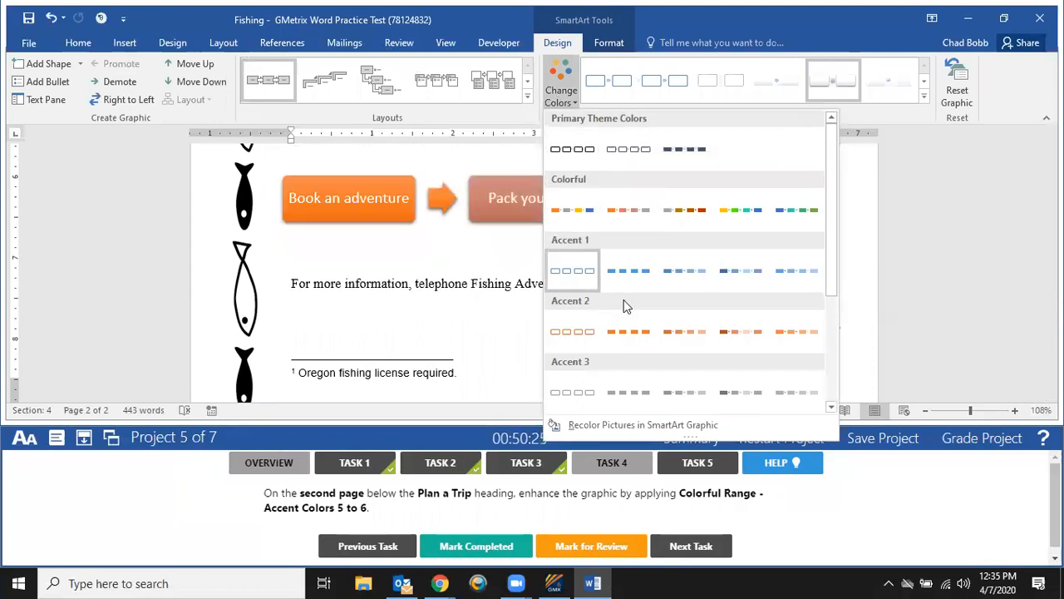
scroll(645, 308, "down", 1)
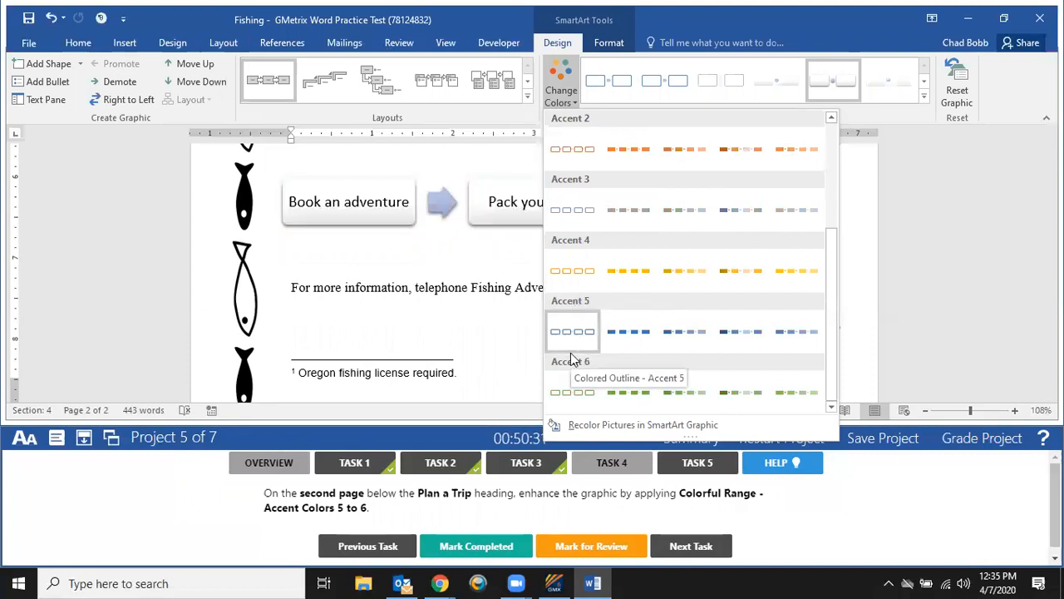
scroll(588, 364, "up", 2)
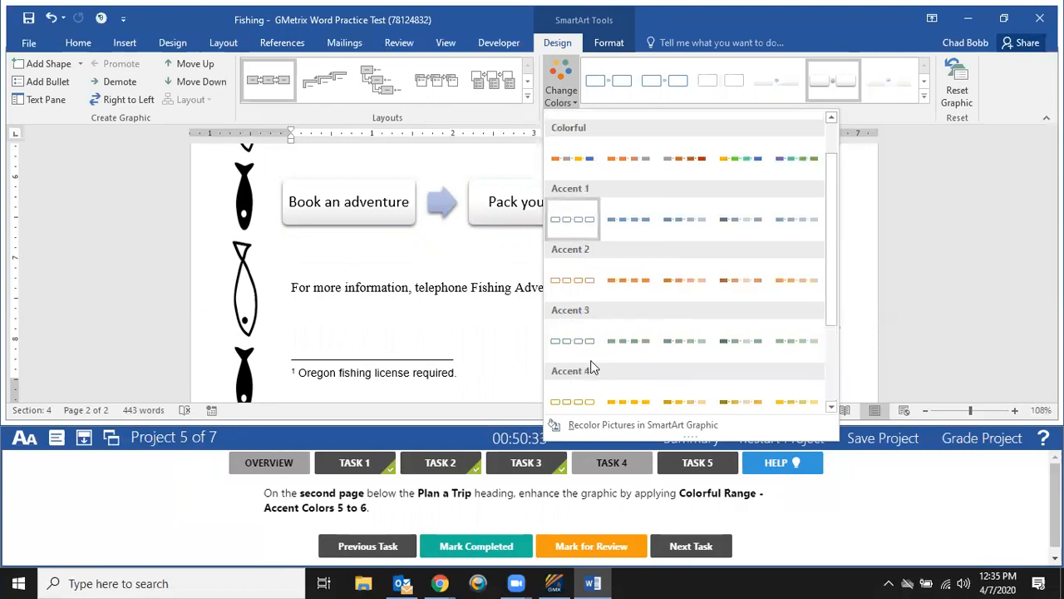
scroll(590, 291, "down", 2)
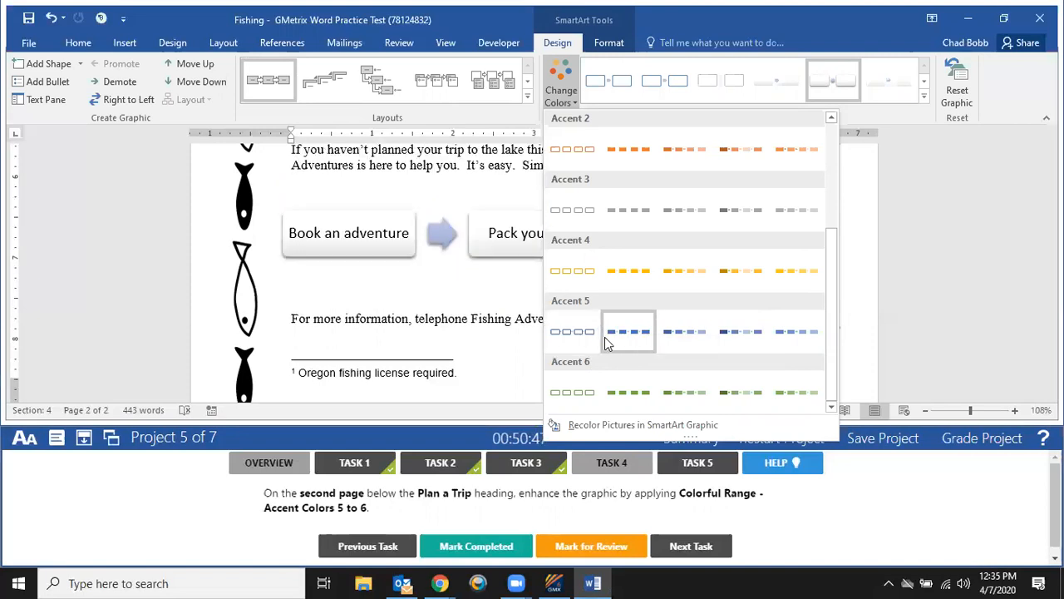
scroll(682, 237, "up", 3)
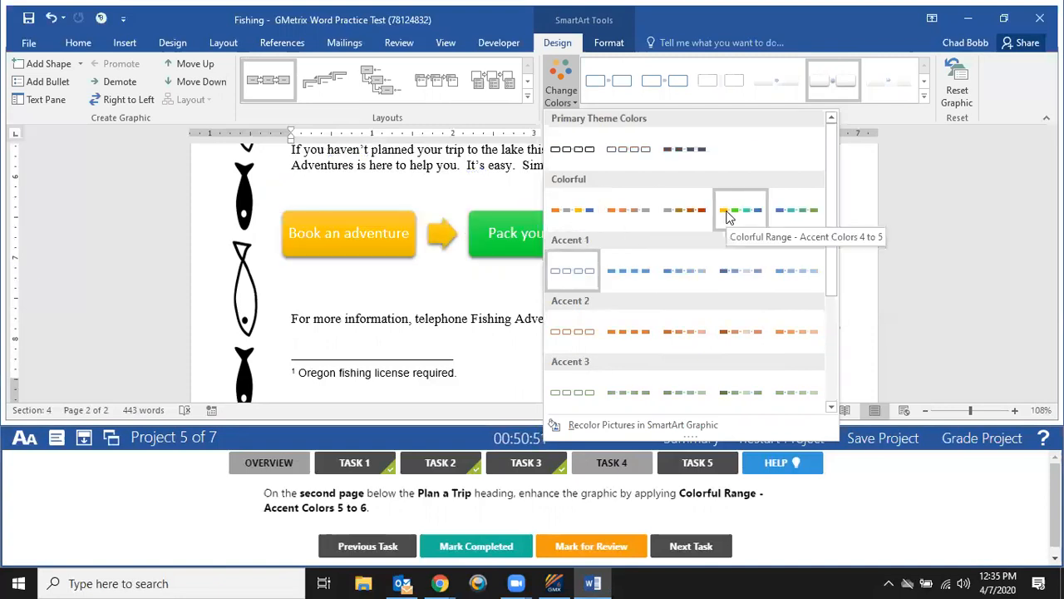
left_click(790, 220)
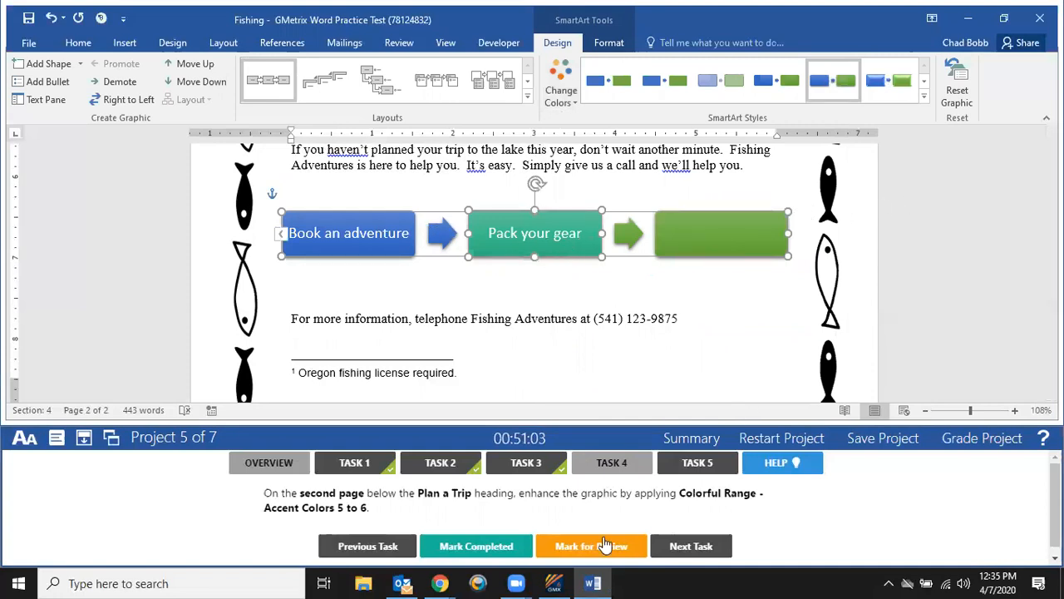
left_click(517, 545)
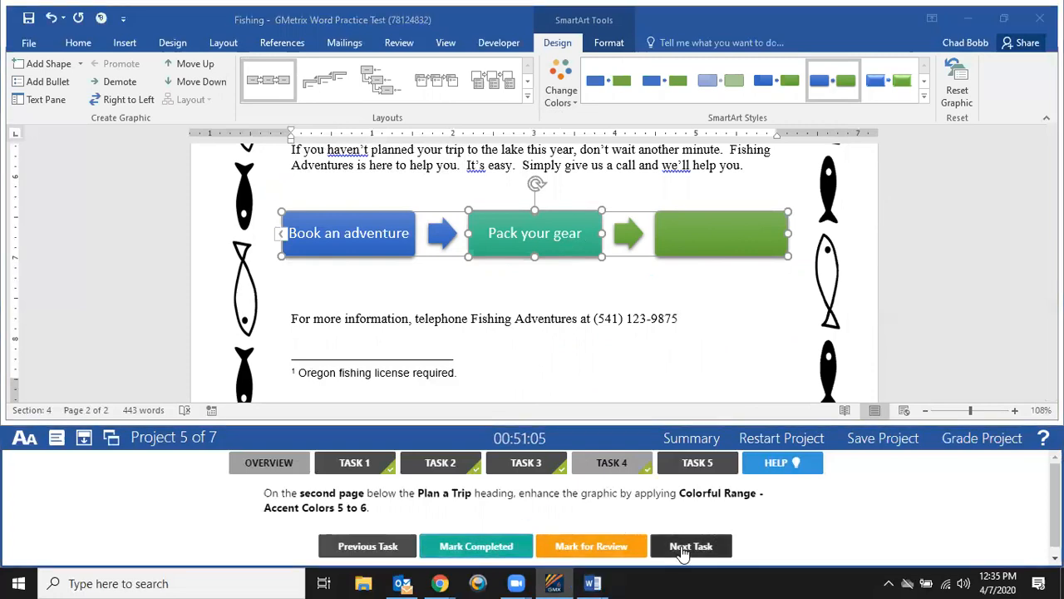
Open Task 5, add the text "Catch a Fish!" to the graphic's last shape, and mark the task completed.
left_click(720, 546)
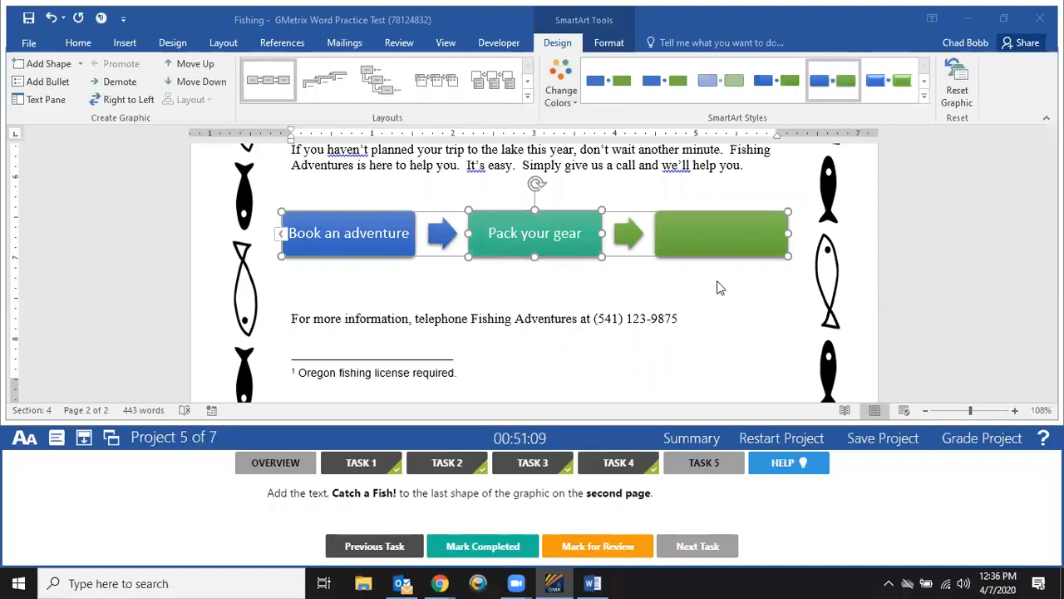
left_click(715, 227)
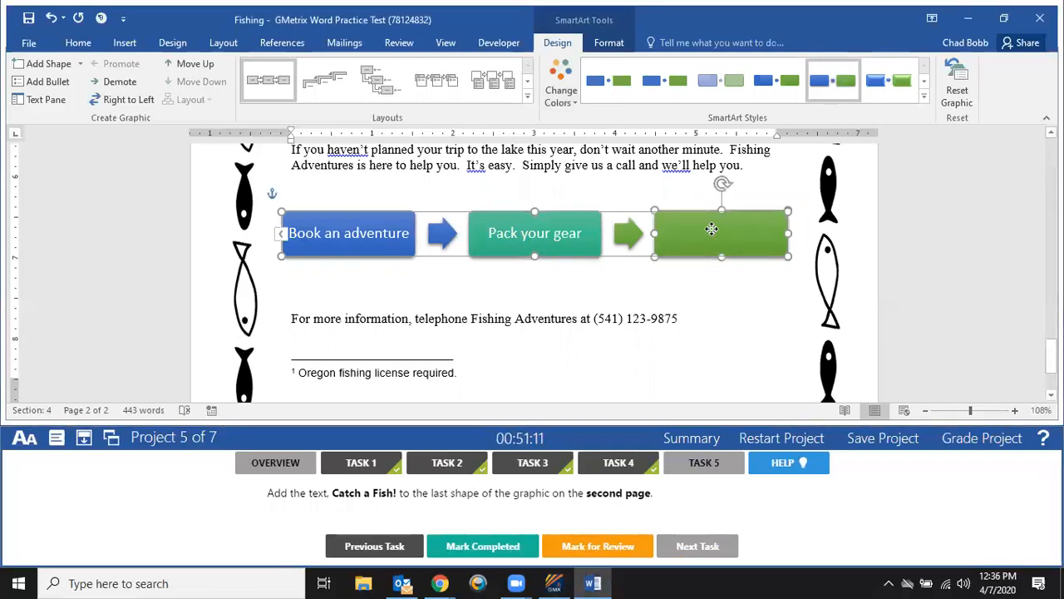
right_click(712, 232)
left_click(757, 320)
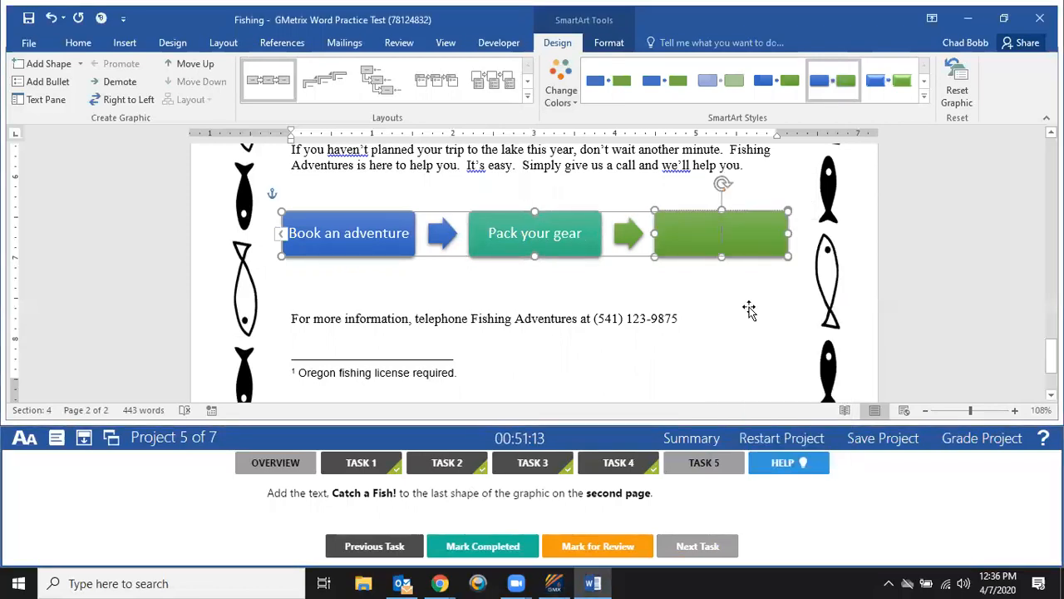
type("Cat")
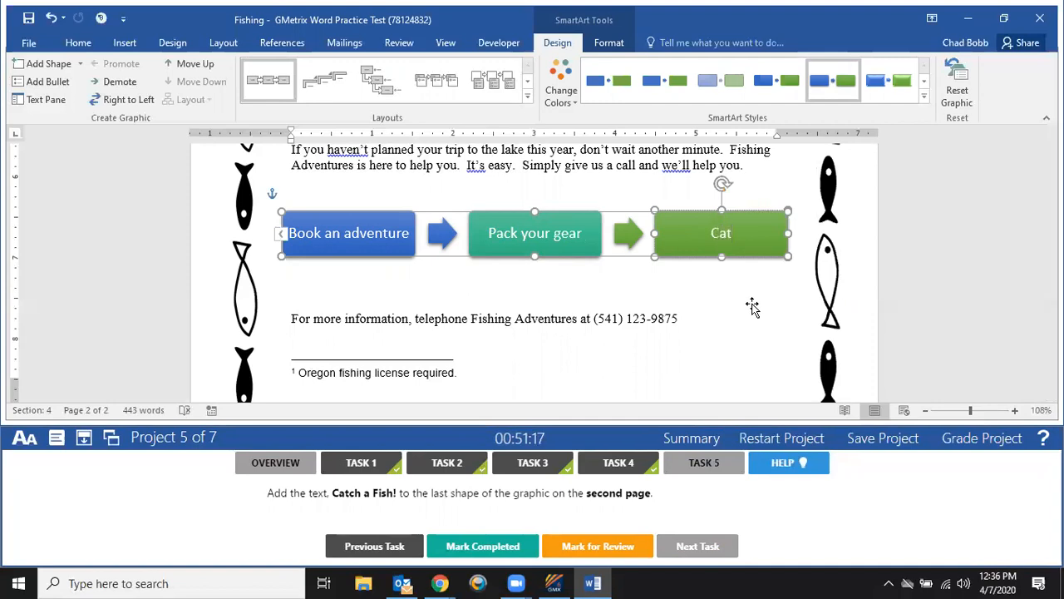
type("ch a Fish")
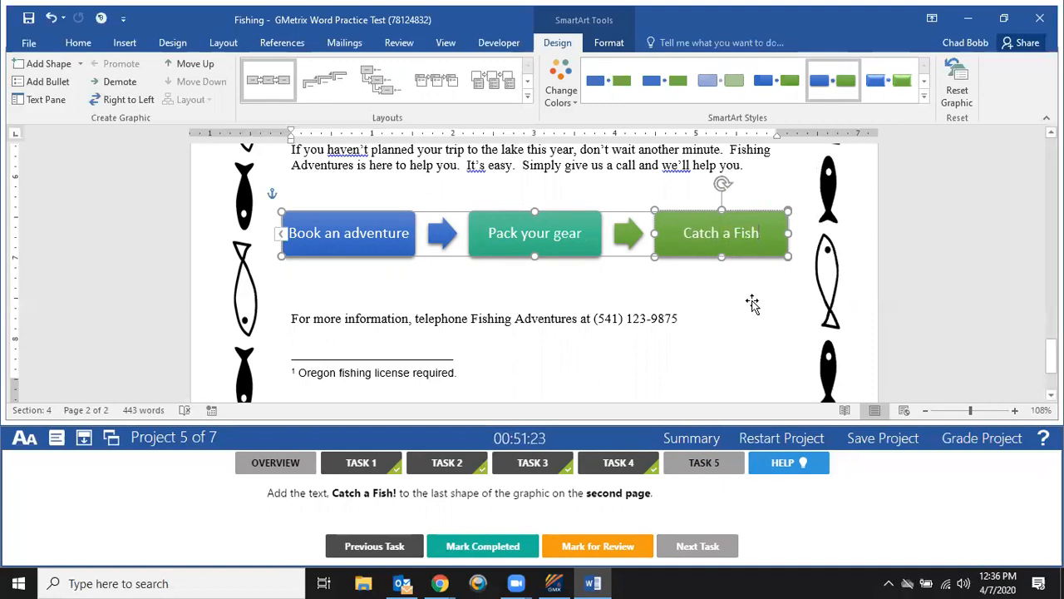
type("!")
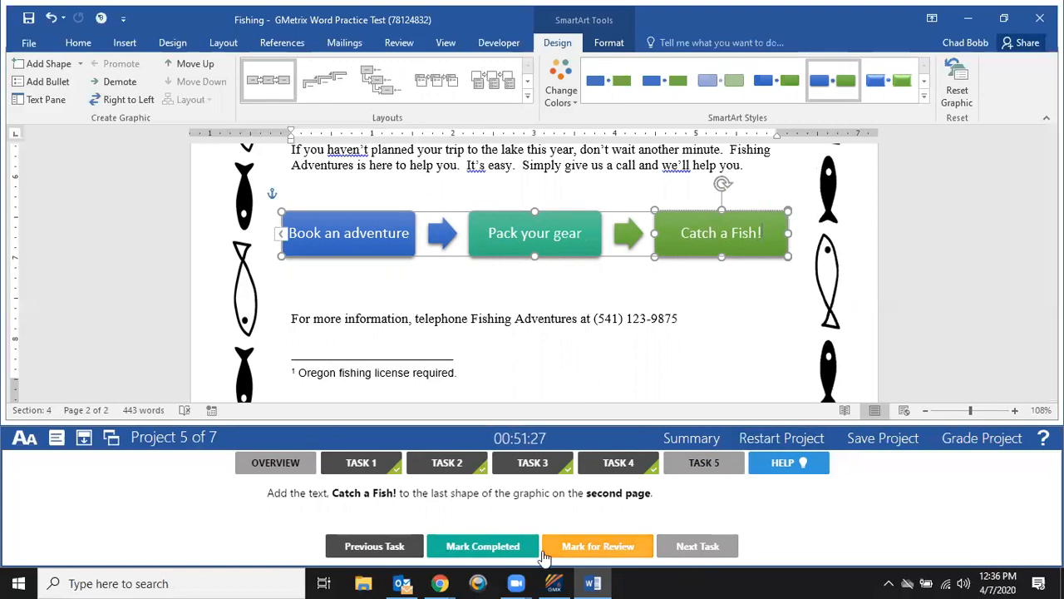
left_click(484, 546)
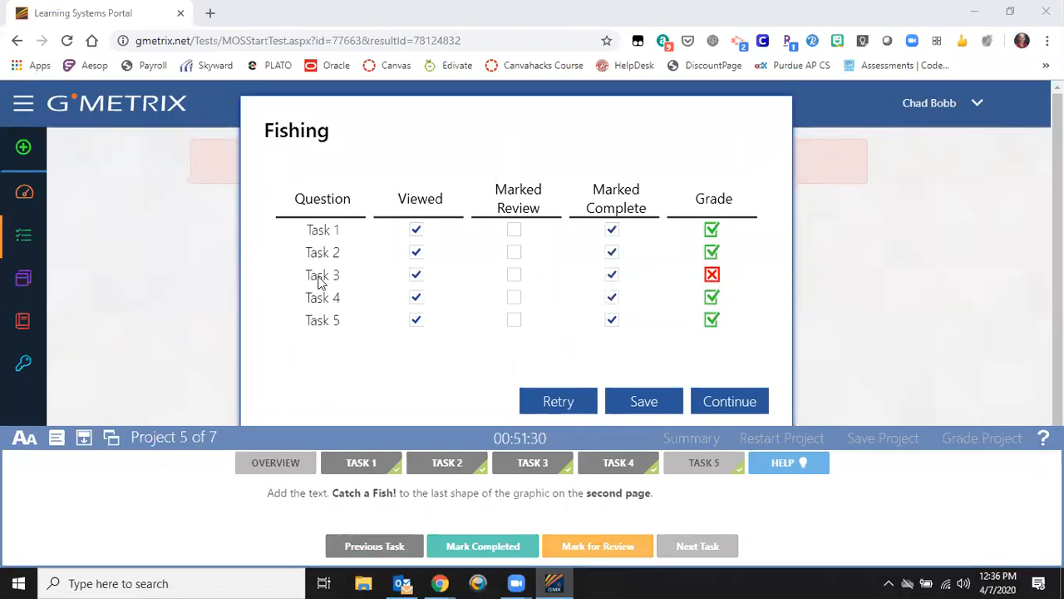
Retry the graded Fishing project to return to its tasks.
left_click(557, 402)
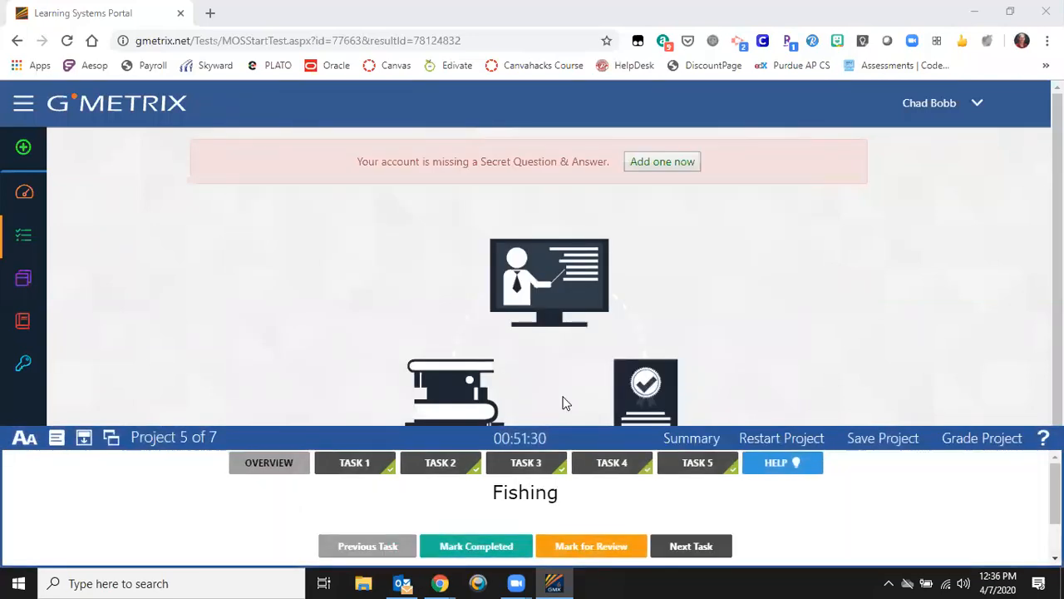
left_click(396, 581)
left_click(440, 582)
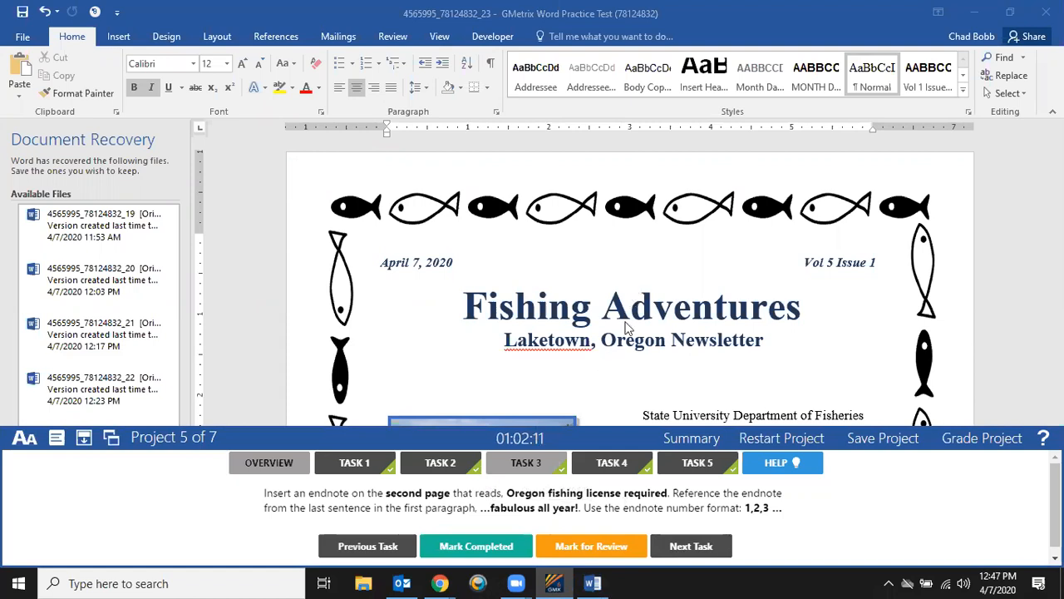
Examine the fishing license note at the end of page 2 against Task 3's endnote instructions.
scroll(636, 329, "down", 15)
scroll(640, 329, "down", 10)
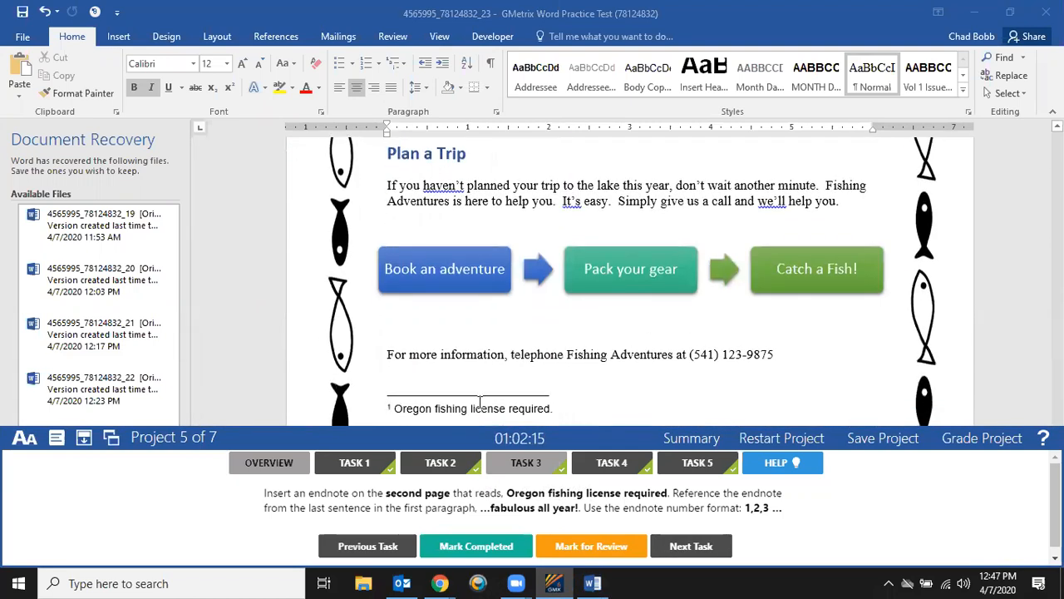
left_click(482, 406)
left_click(552, 407)
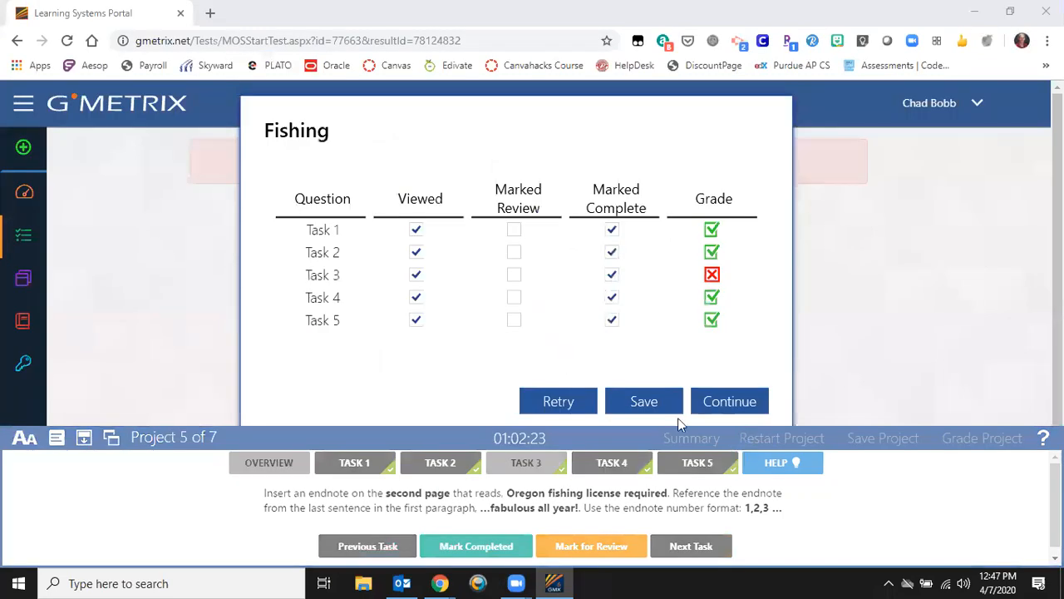
Continue from the Fishing grade report to the FusionTomo project and open its Task 1.
left_click(745, 407)
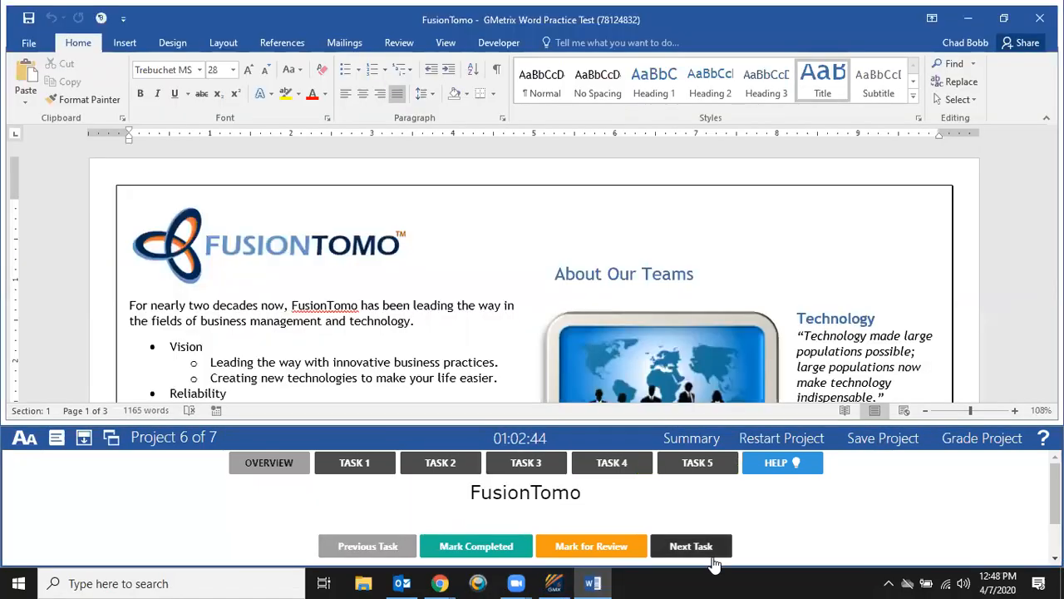
left_click(378, 463)
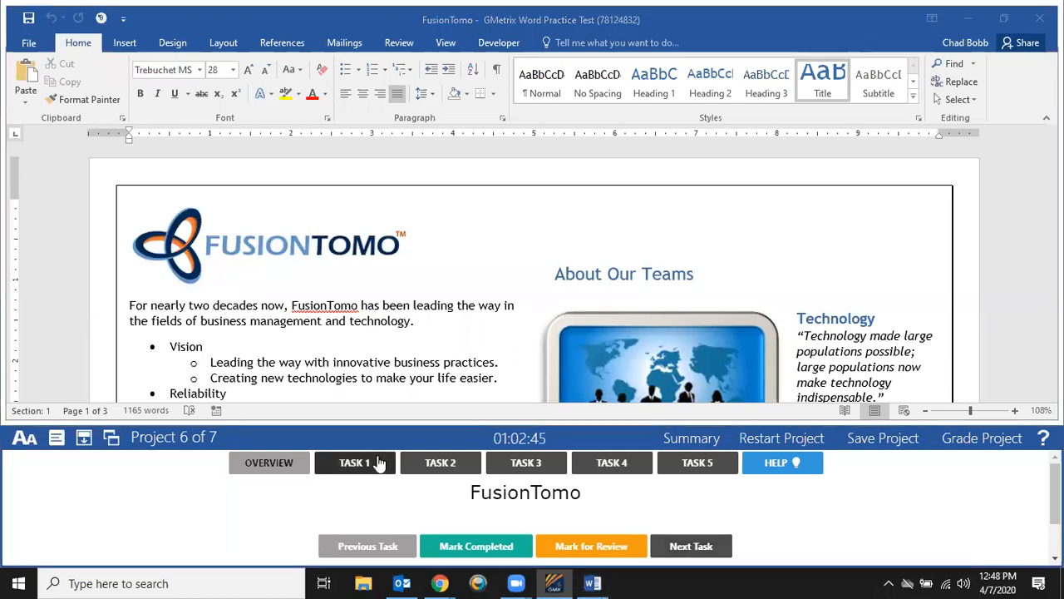
Display the paragraph marks throughout the FusionTomo document and mark Task 1 completed.
left_click(434, 305)
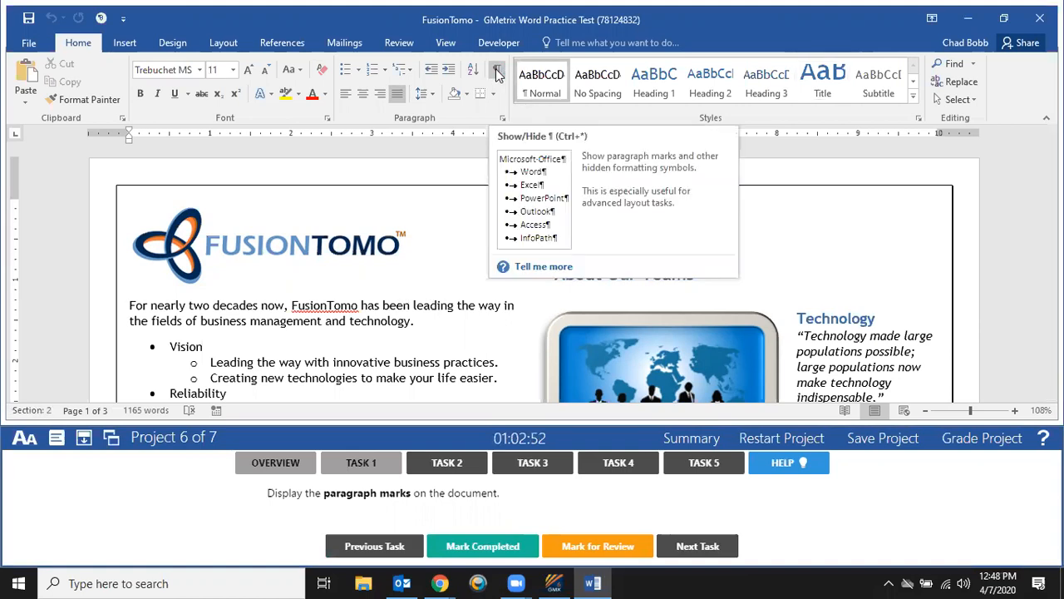
key("ctrl+shift+8")
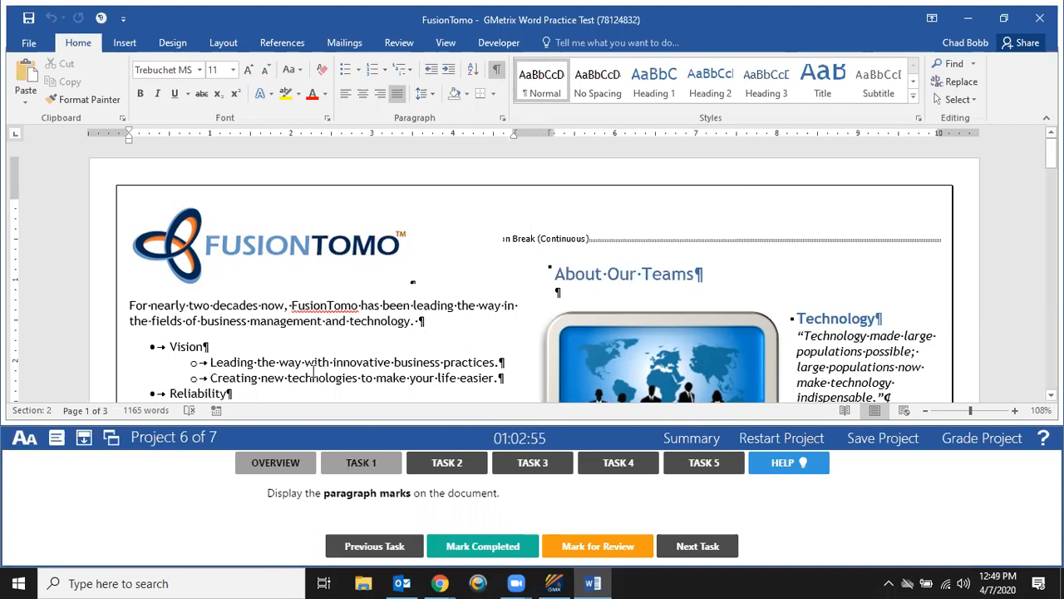
scroll(328, 362, "down", 3)
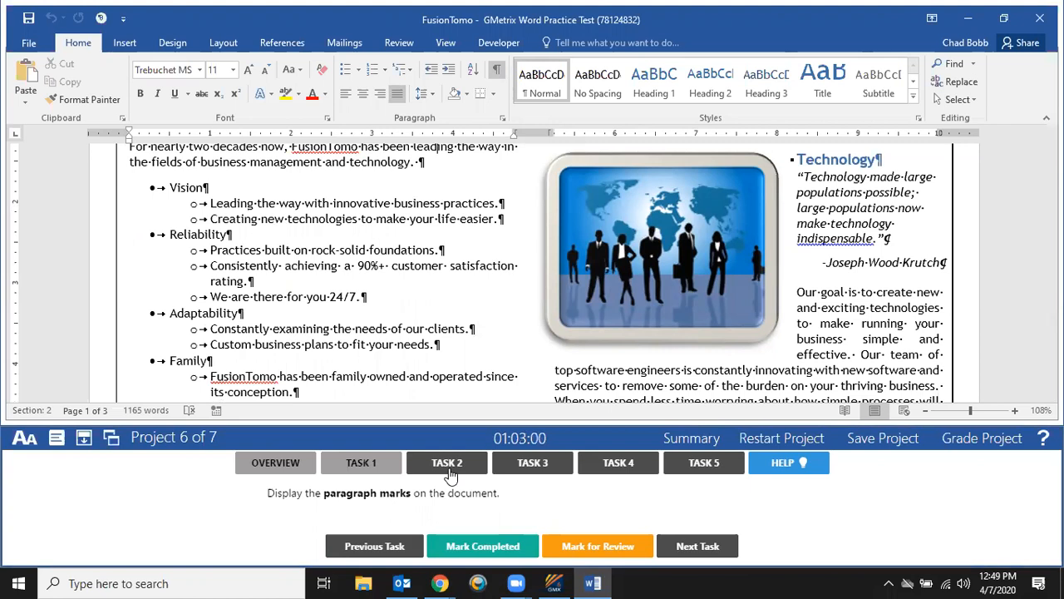
left_click(472, 548)
left_click(474, 551)
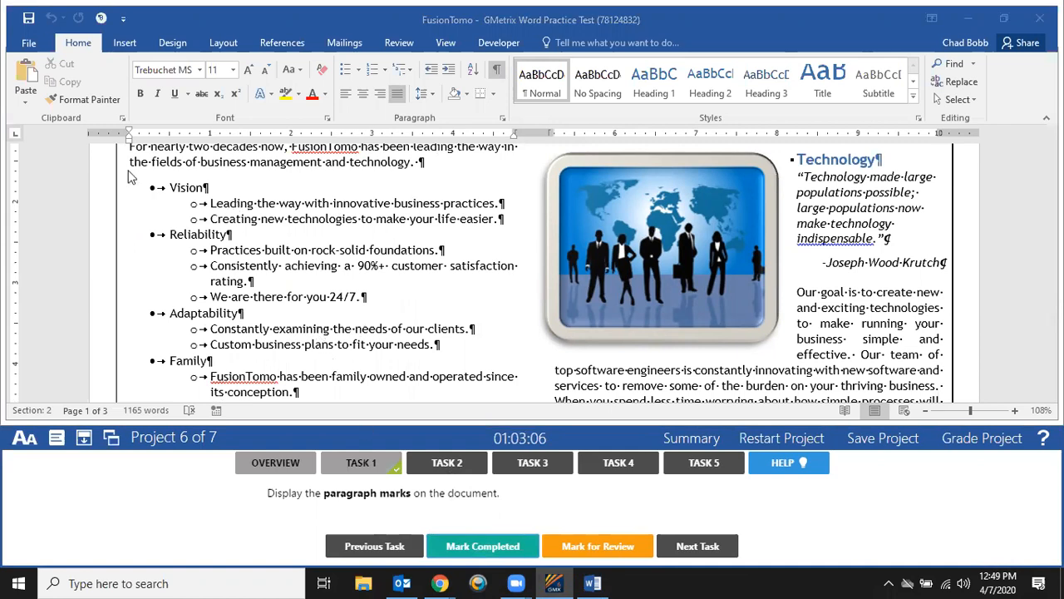
Try to set paragraph marks to always show on screen in the Word display options.
left_click(44, 43)
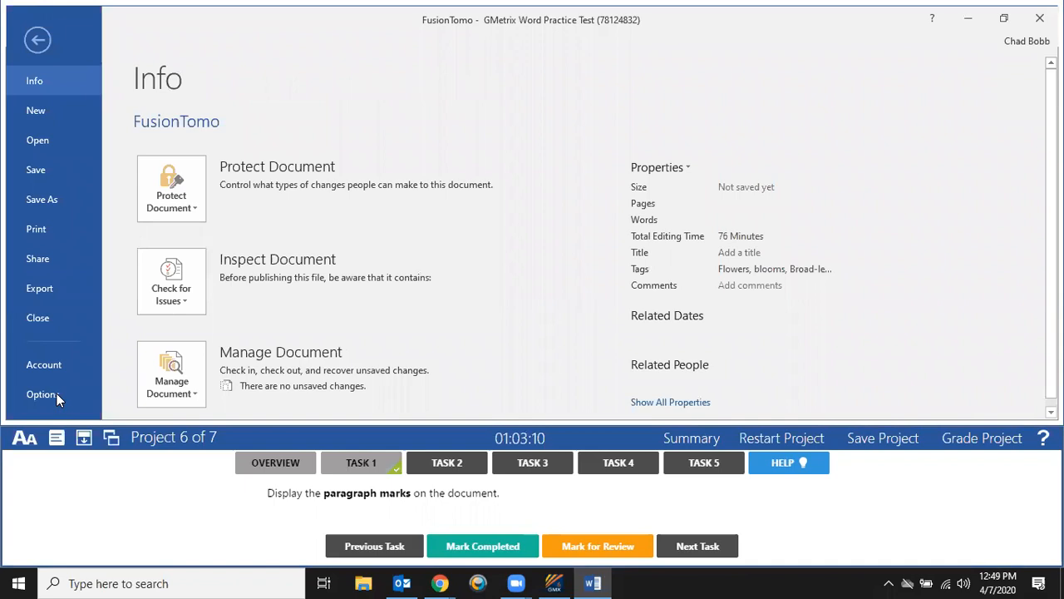
left_click(61, 396)
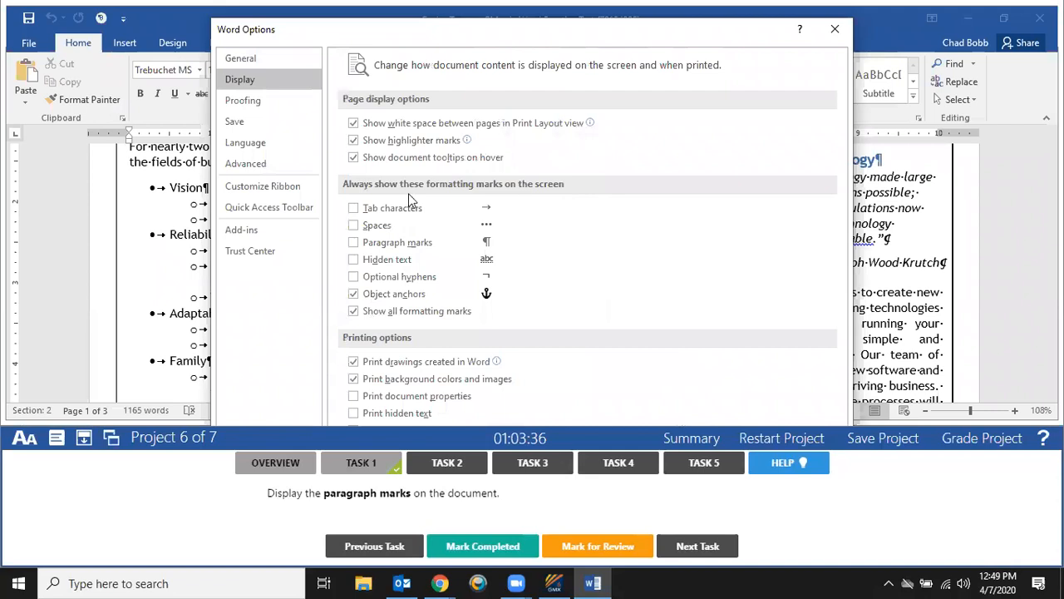
left_click(366, 247)
left_click_drag(559, 37, 470, 34)
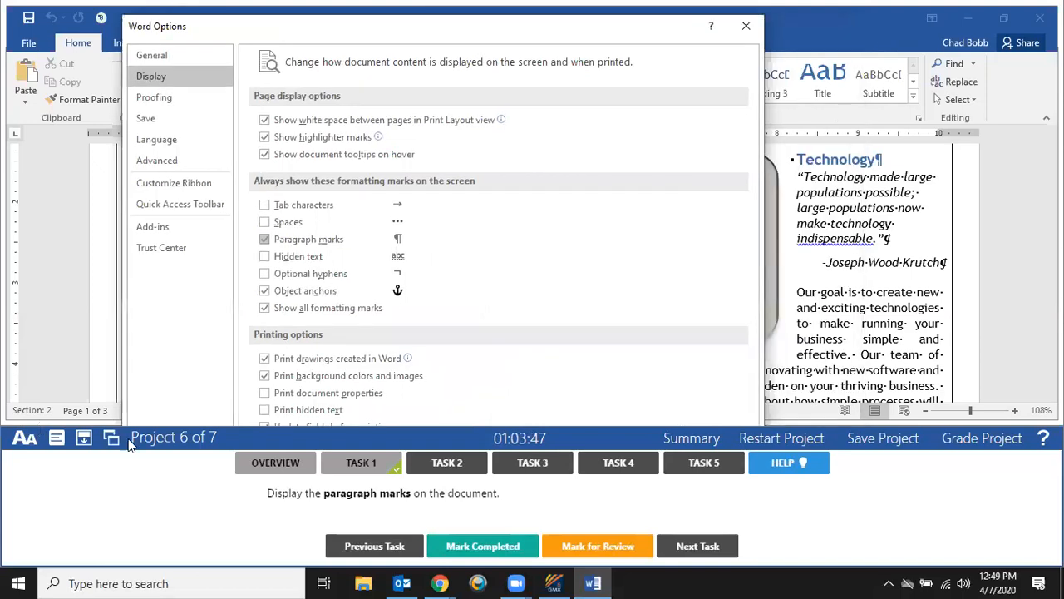
Dock the task panel above the document to uncover the rest of the options dialog, and discard the pending option changes.
left_click(144, 437)
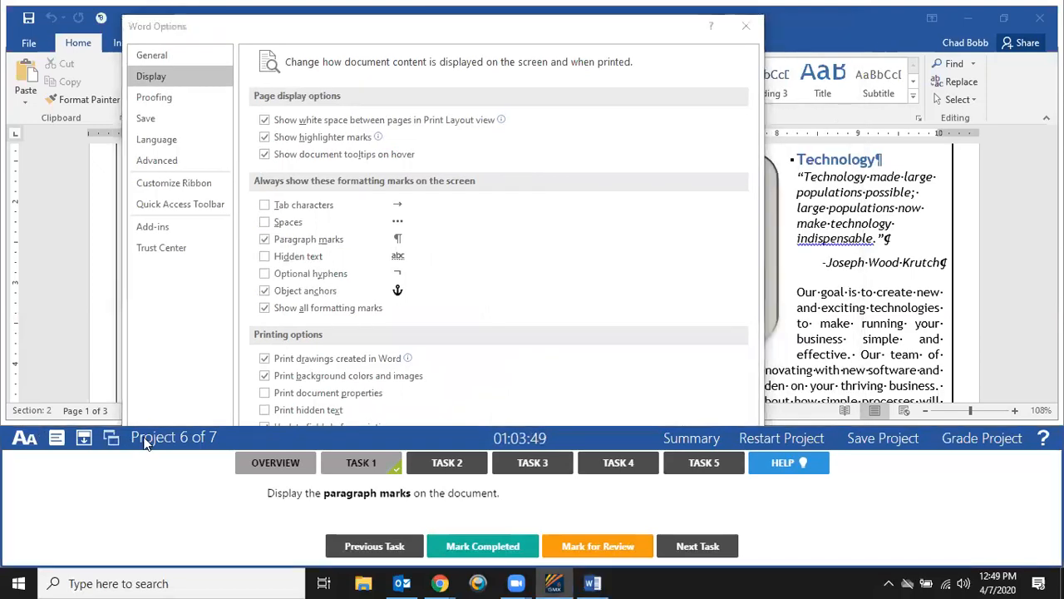
left_click(86, 439)
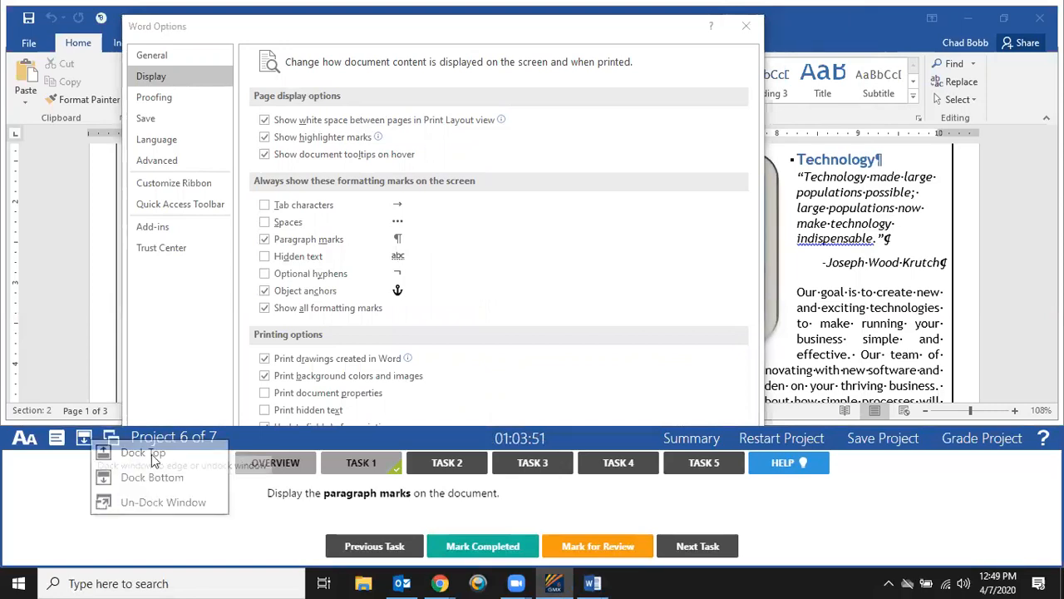
left_click(151, 454)
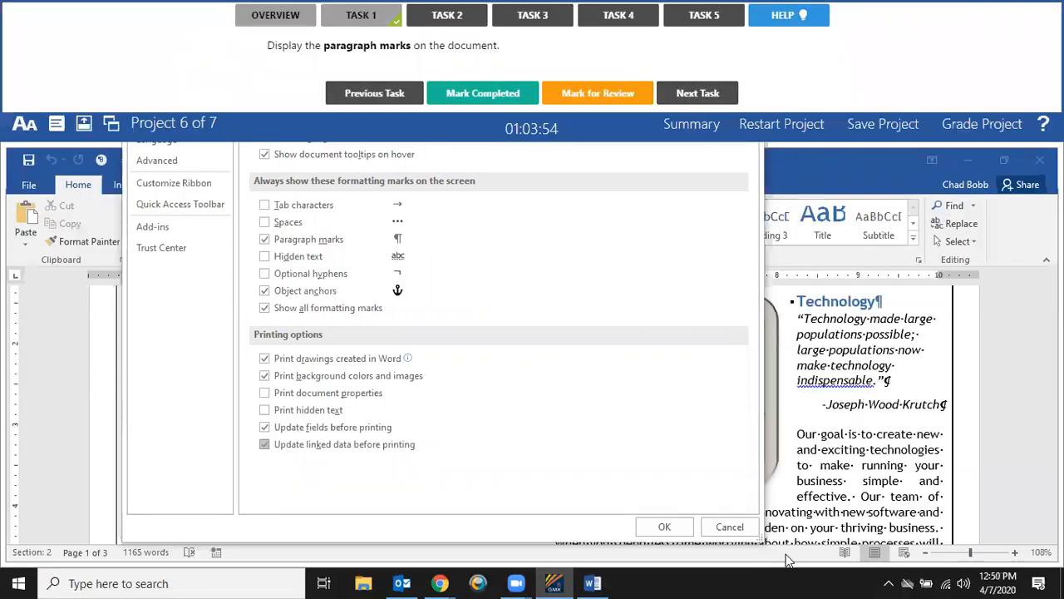
left_click(537, 336)
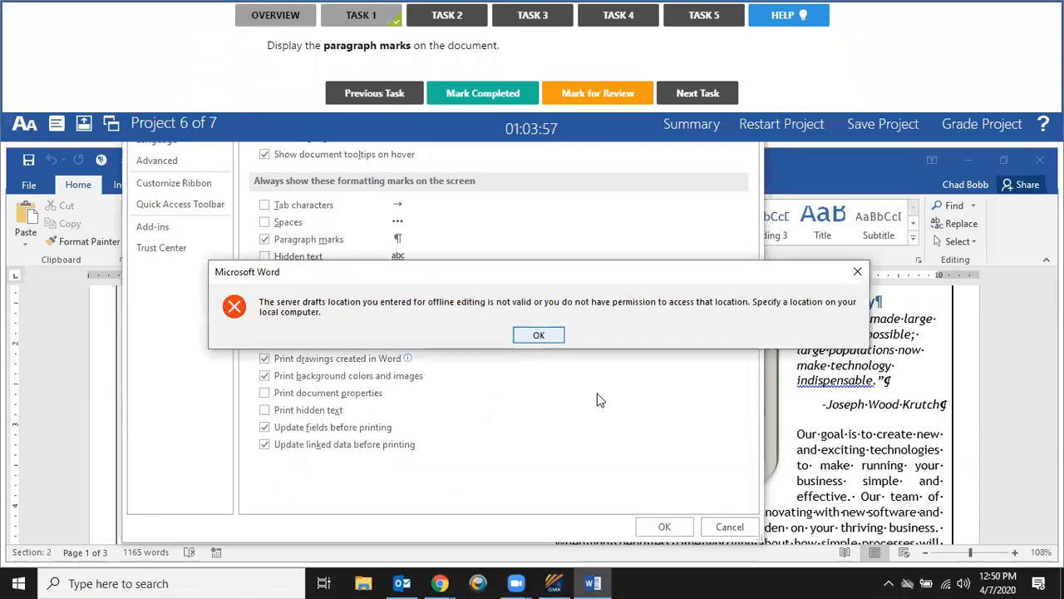
left_click(730, 528)
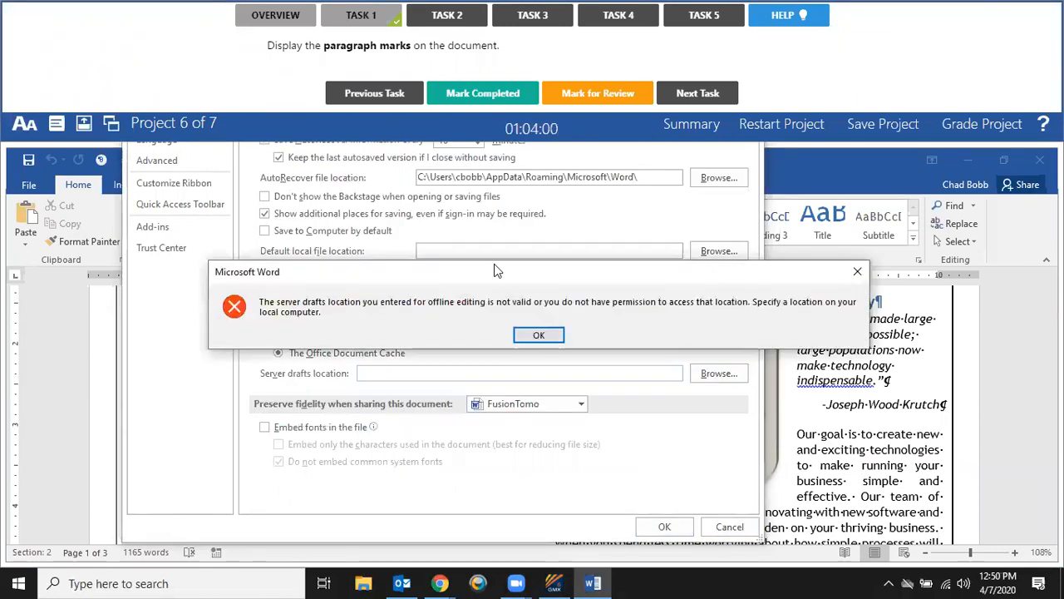
left_click(539, 333)
left_click(729, 526)
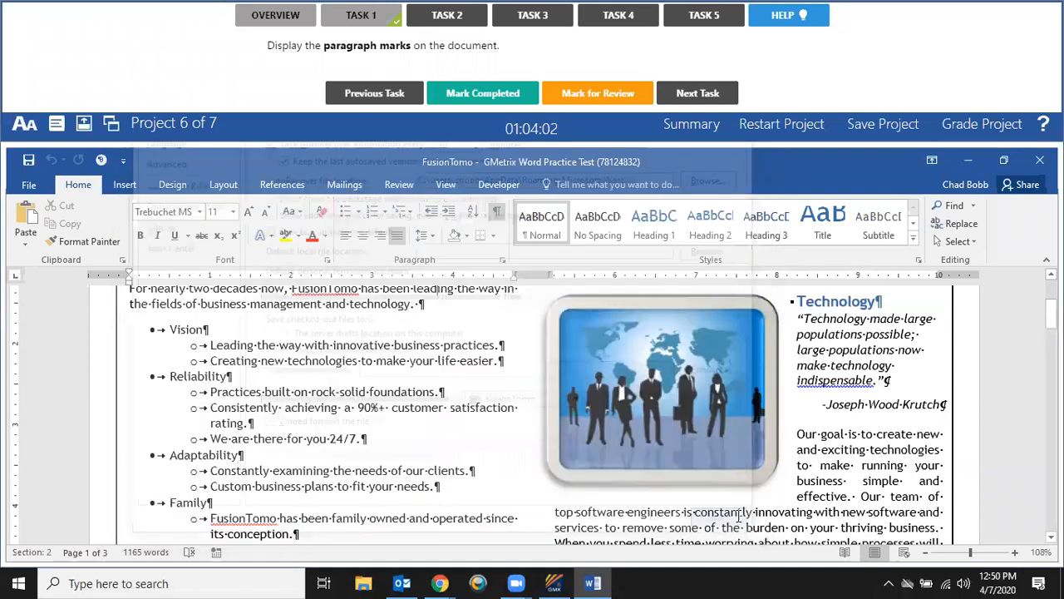
Toggle the formatting marks off and back on, and dock the task panel below the document again.
left_click(499, 212)
left_click(499, 212)
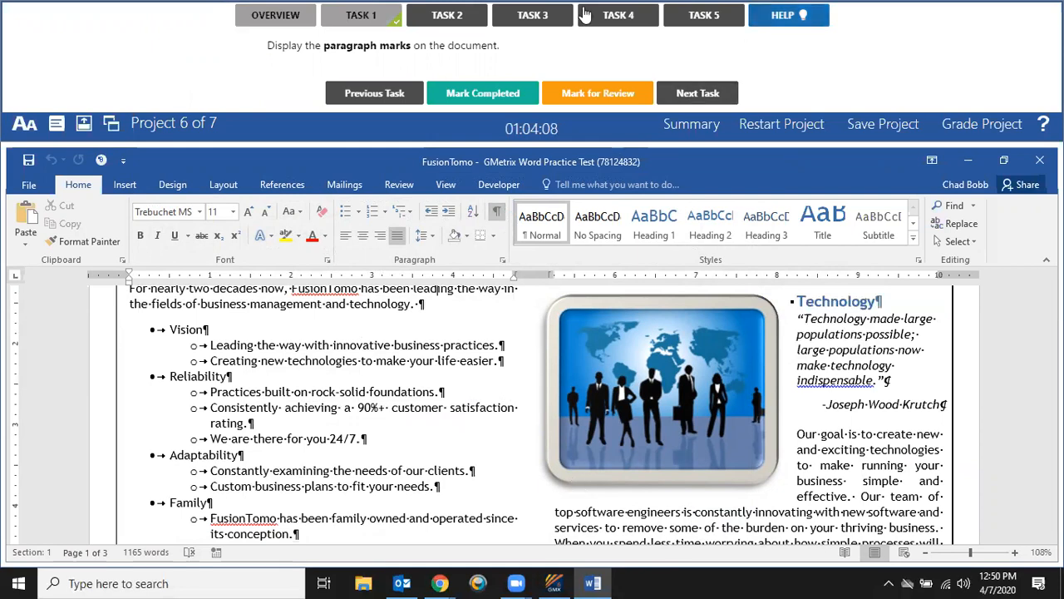
left_click(83, 126)
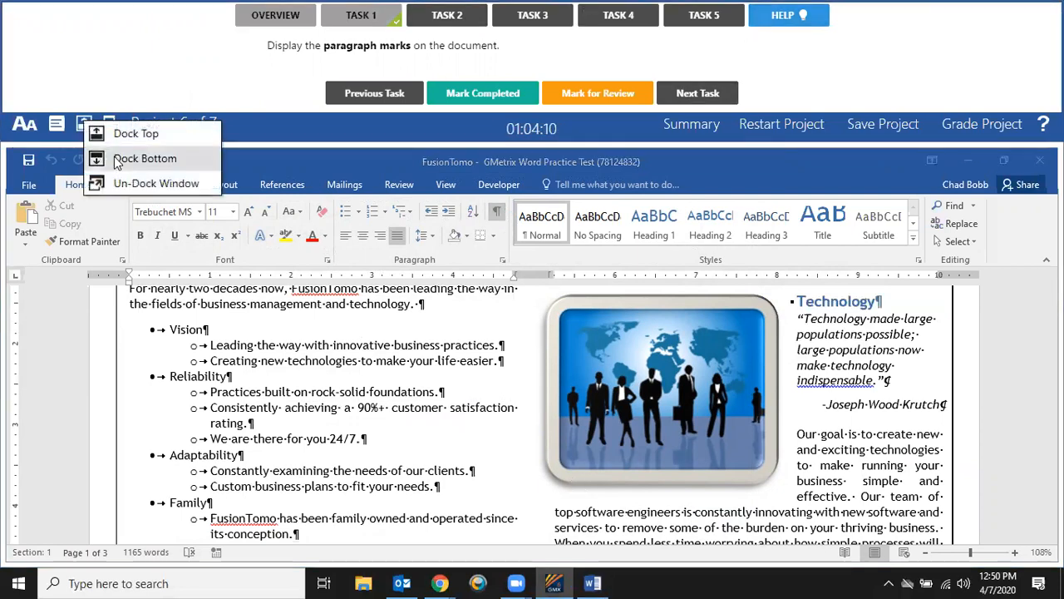
left_click(118, 158)
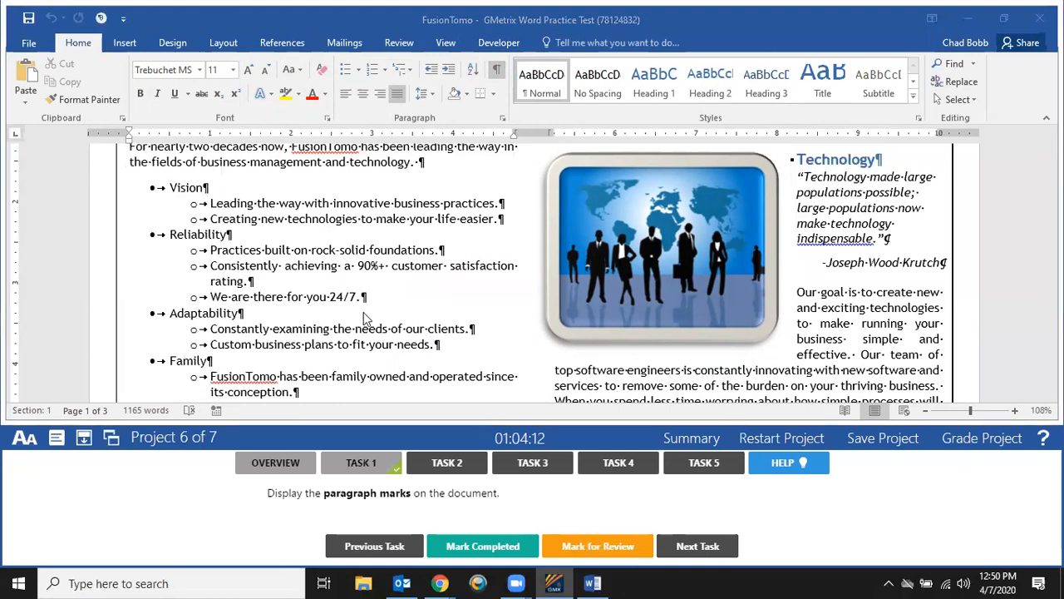
Hide all formatting marks and set only paragraph marks to always show in the Word display options.
left_click(496, 69)
left_click(45, 48)
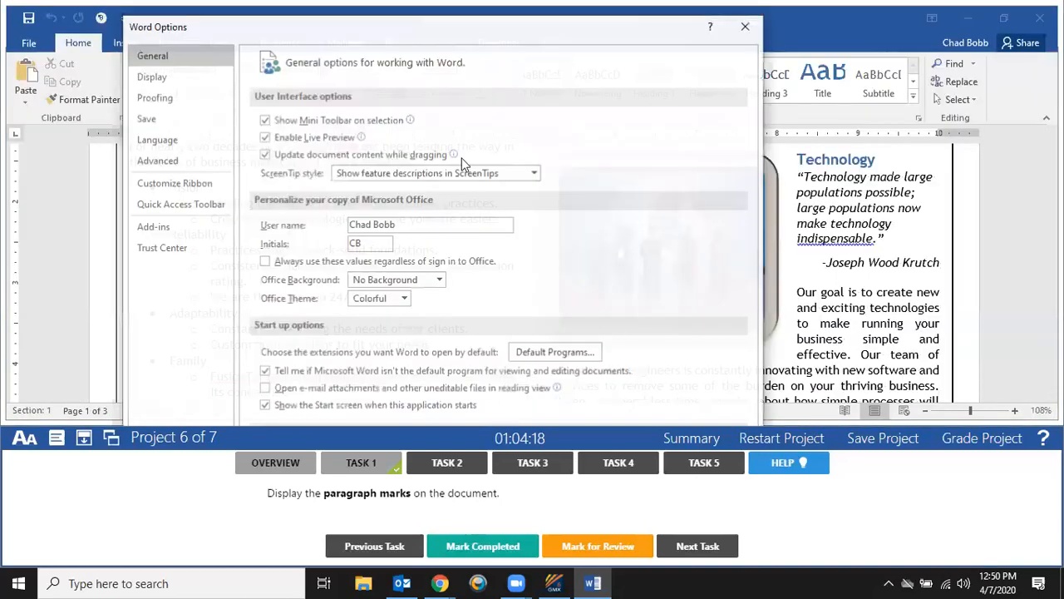
left_click(151, 75)
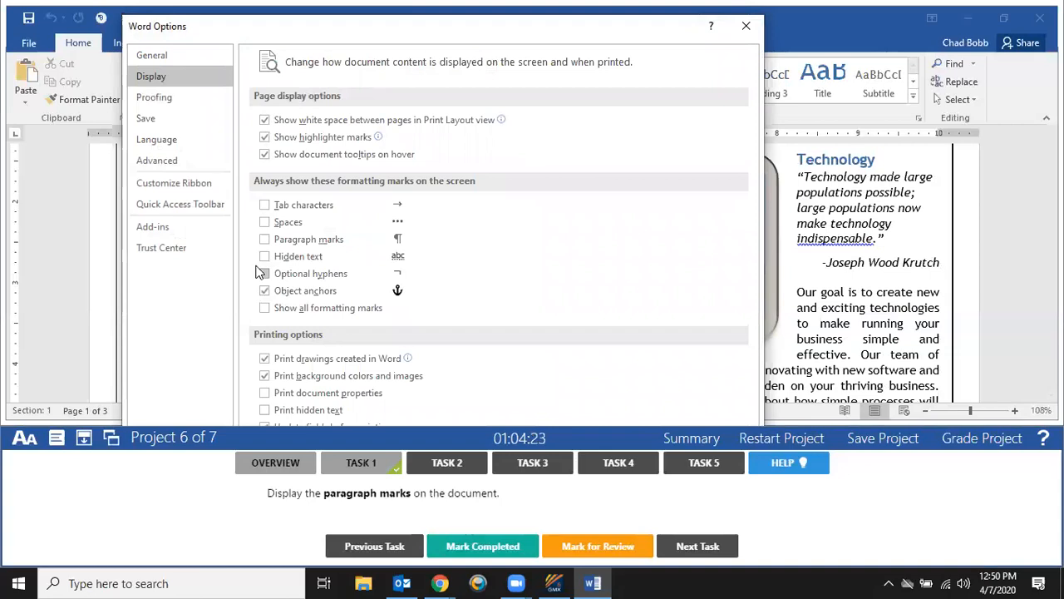
left_click(264, 238)
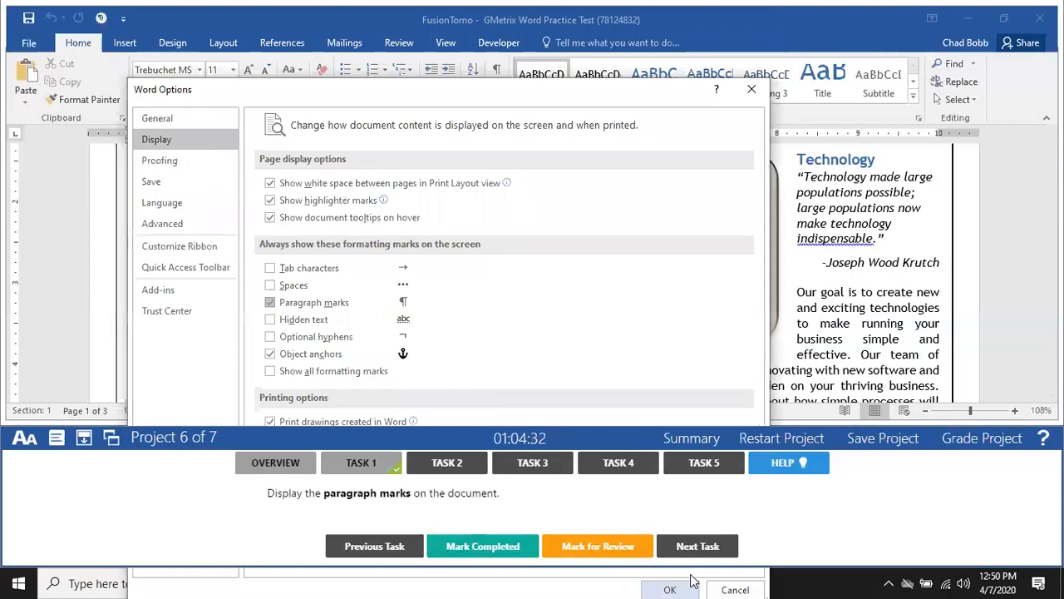
left_click(683, 581)
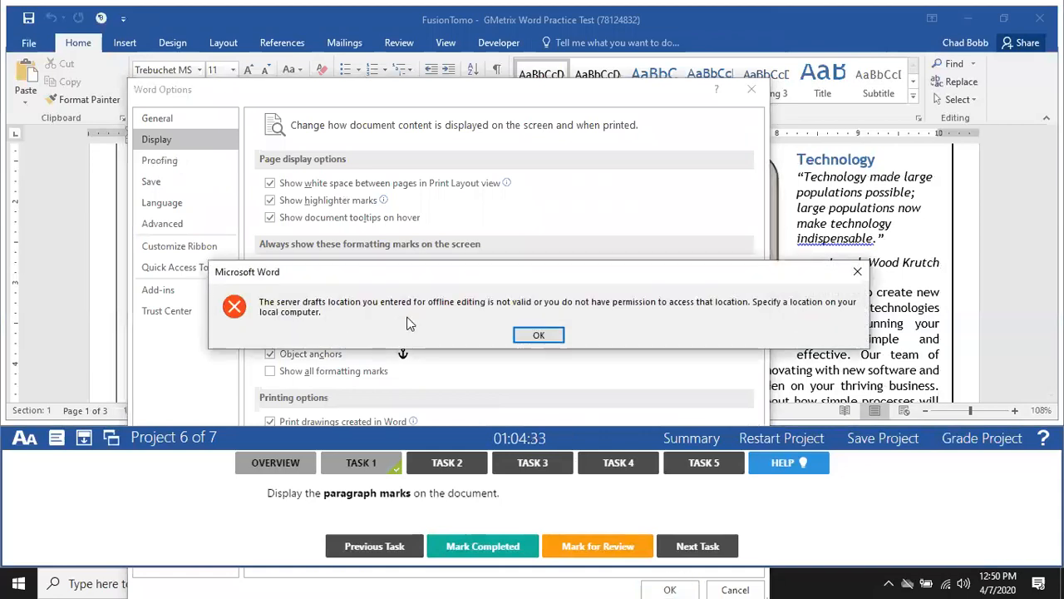
left_click(542, 333)
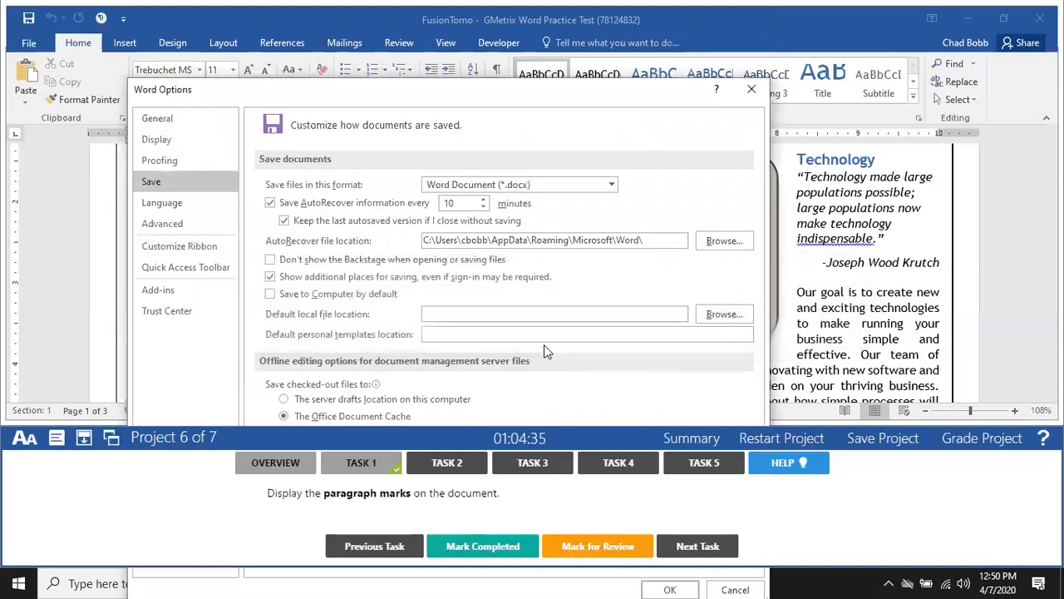
left_click(677, 240)
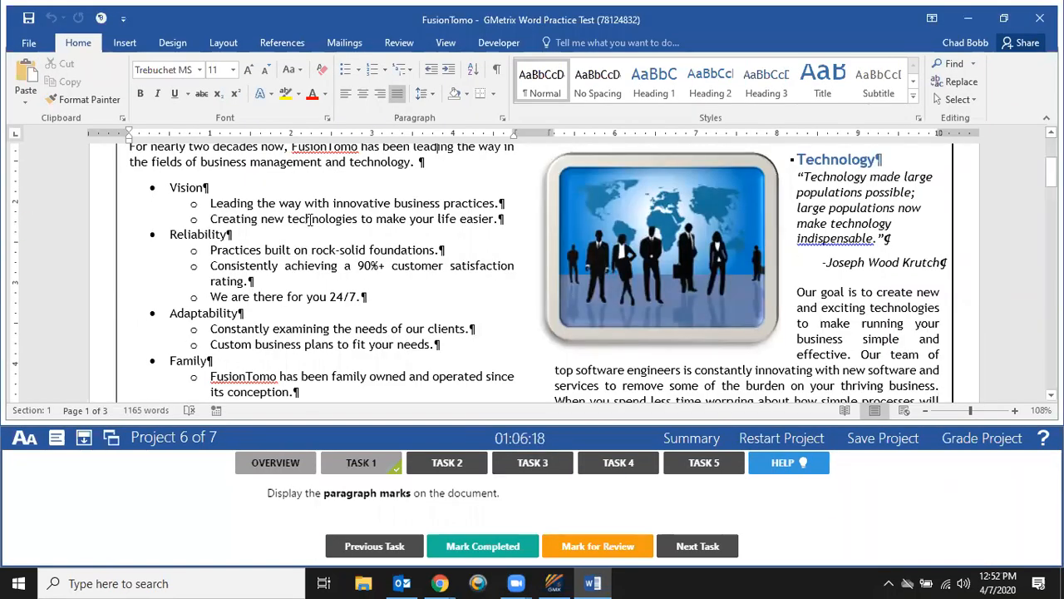
Toggle all formatting marks on and off twice to compare them with paragraph marks alone.
left_click(497, 71)
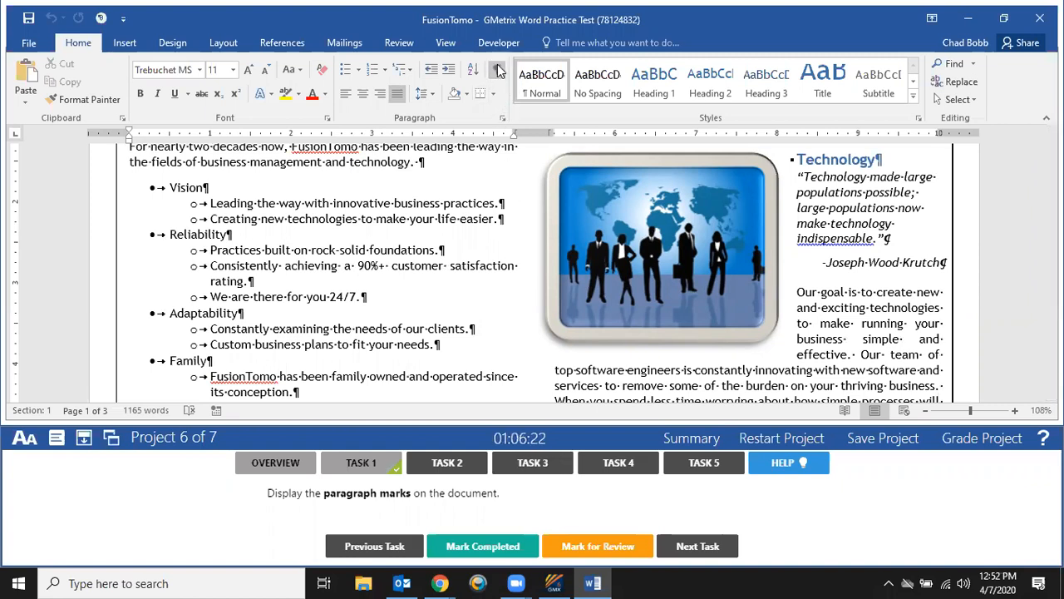
left_click(498, 72)
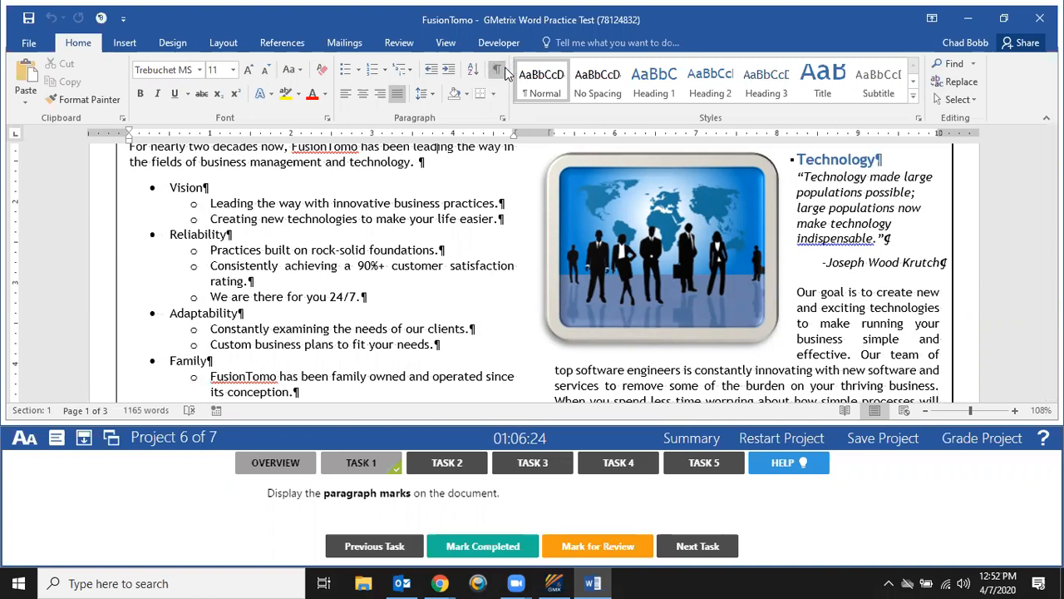
left_click(498, 71)
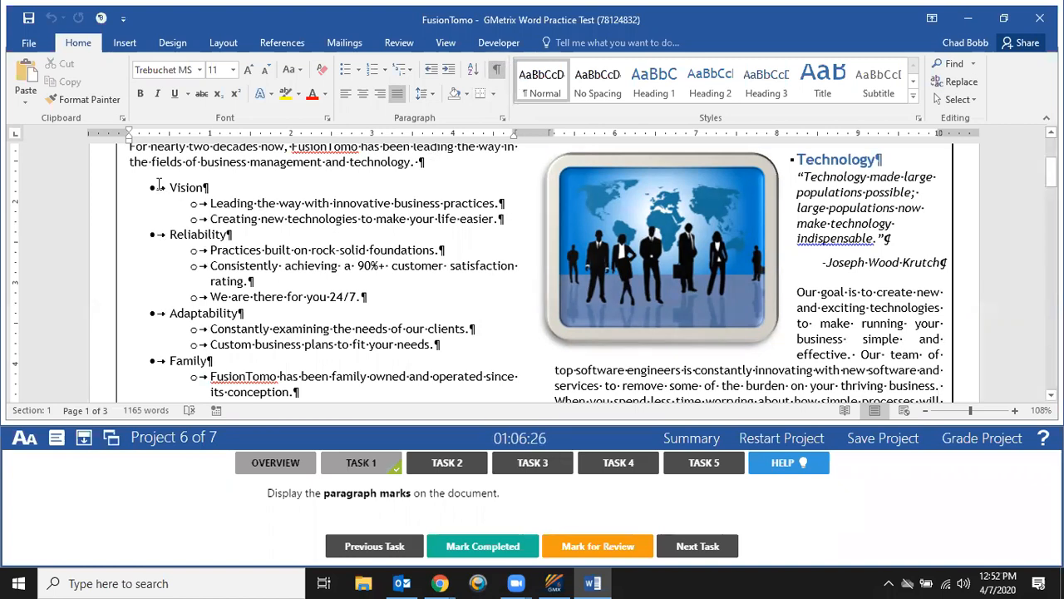
left_click(496, 75)
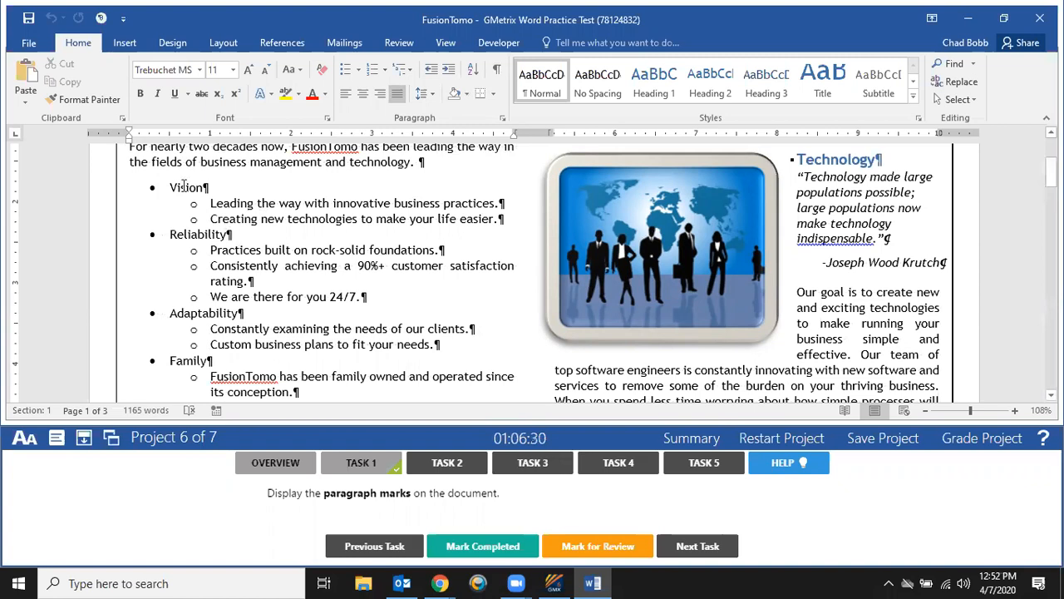
Turn off the always-show setting for paragraph marks in the Word display options.
left_click(29, 42)
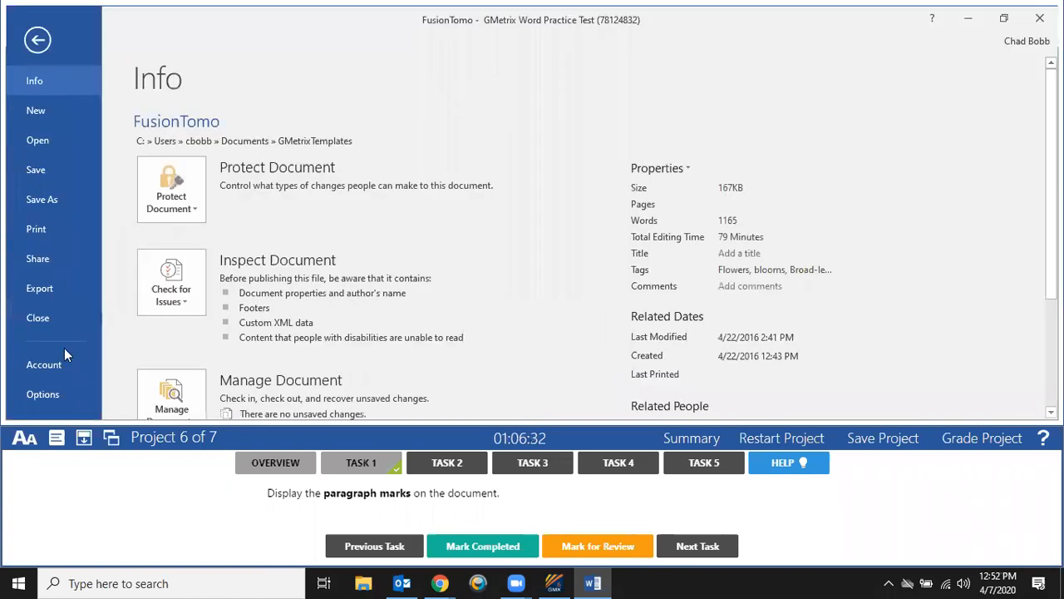
left_click(60, 392)
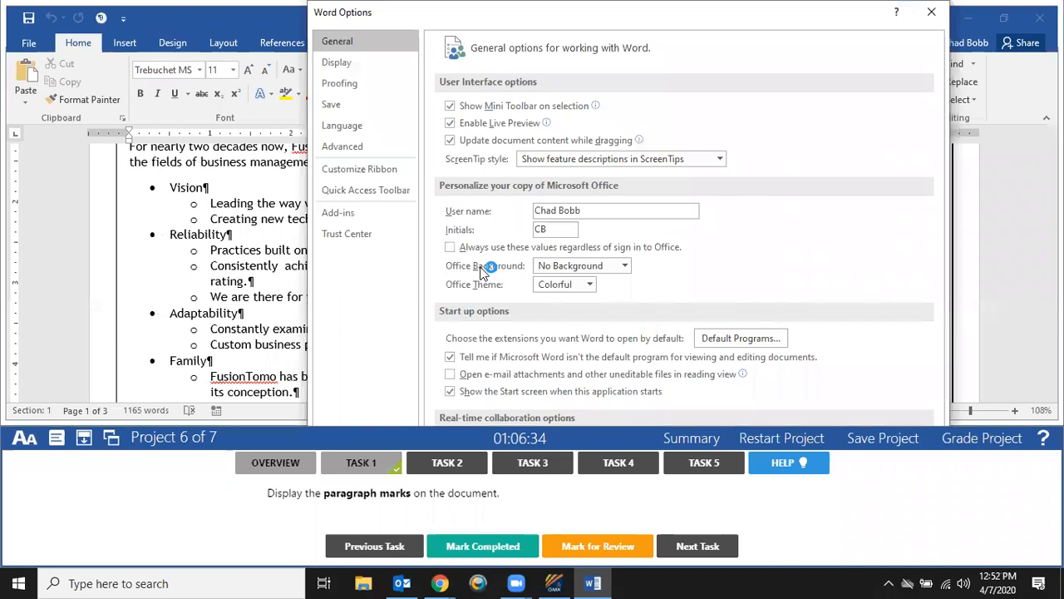
left_click(360, 63)
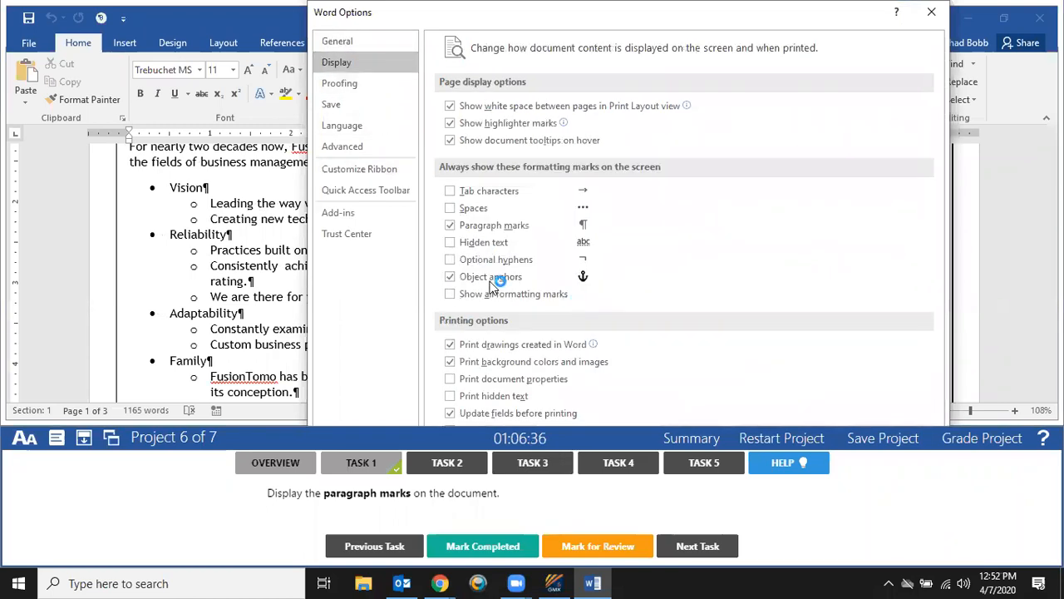
left_click(457, 227)
left_click_drag(631, 18, 595, 100)
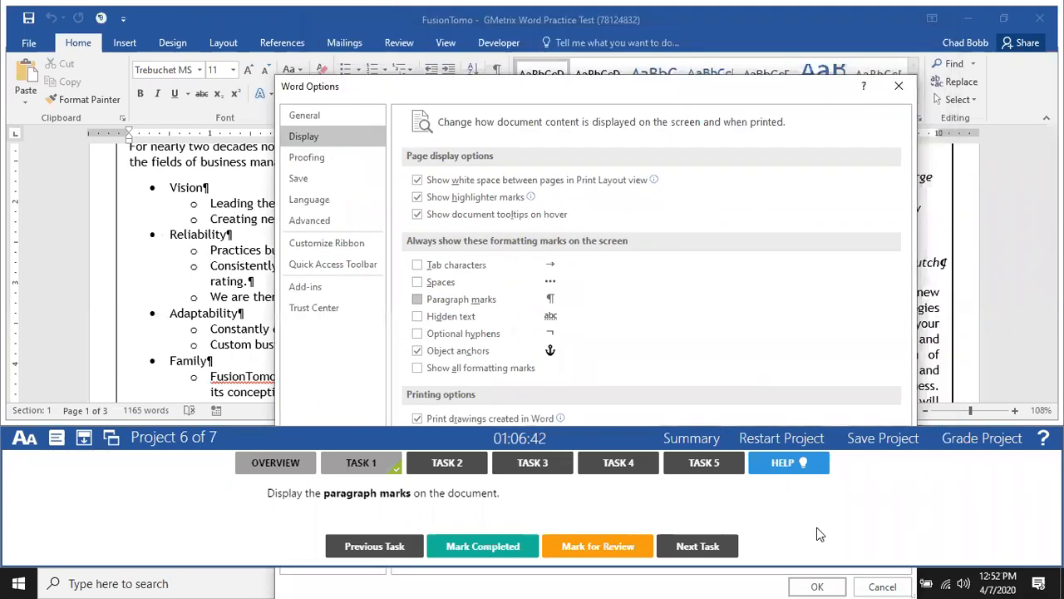
left_click(816, 584)
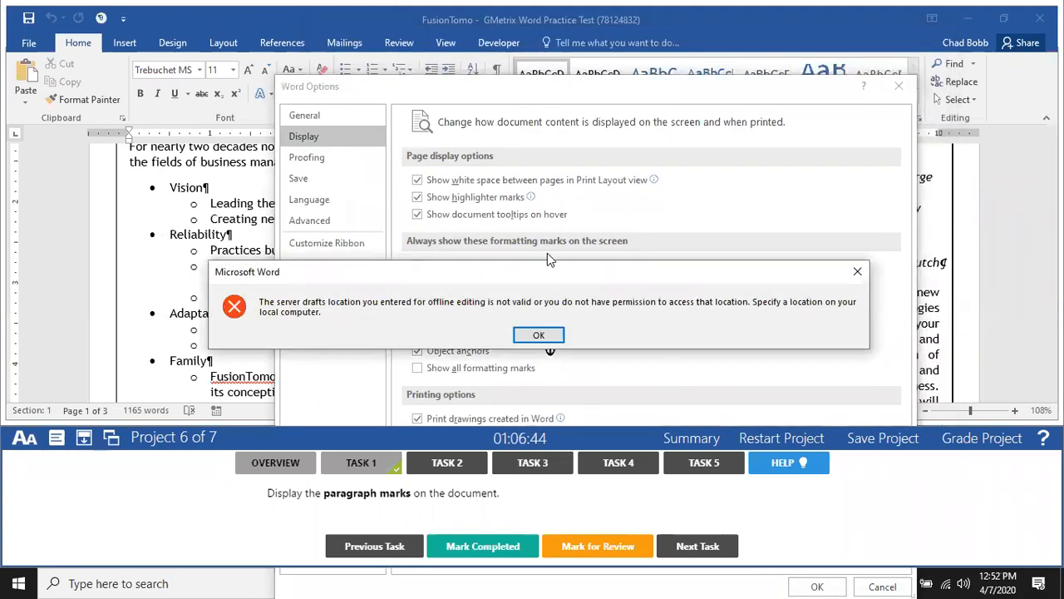
left_click(538, 335)
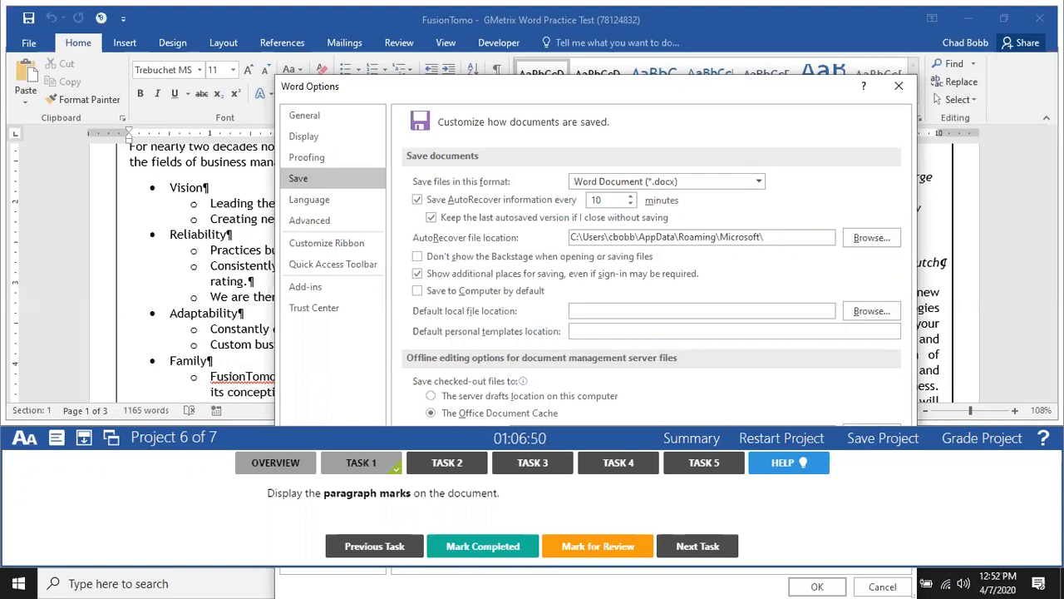
left_click(899, 85)
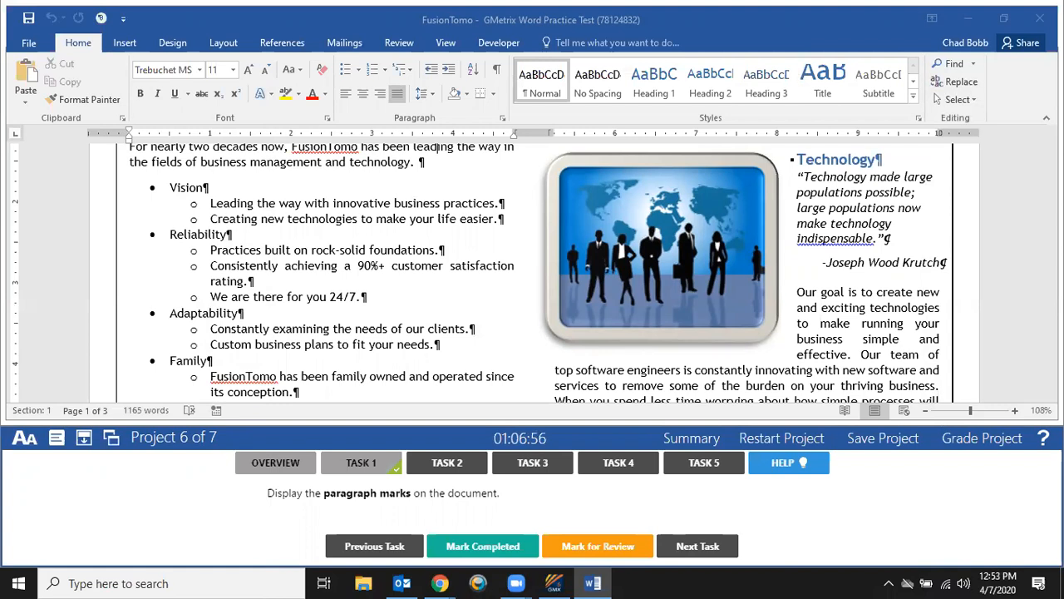
key("Return")
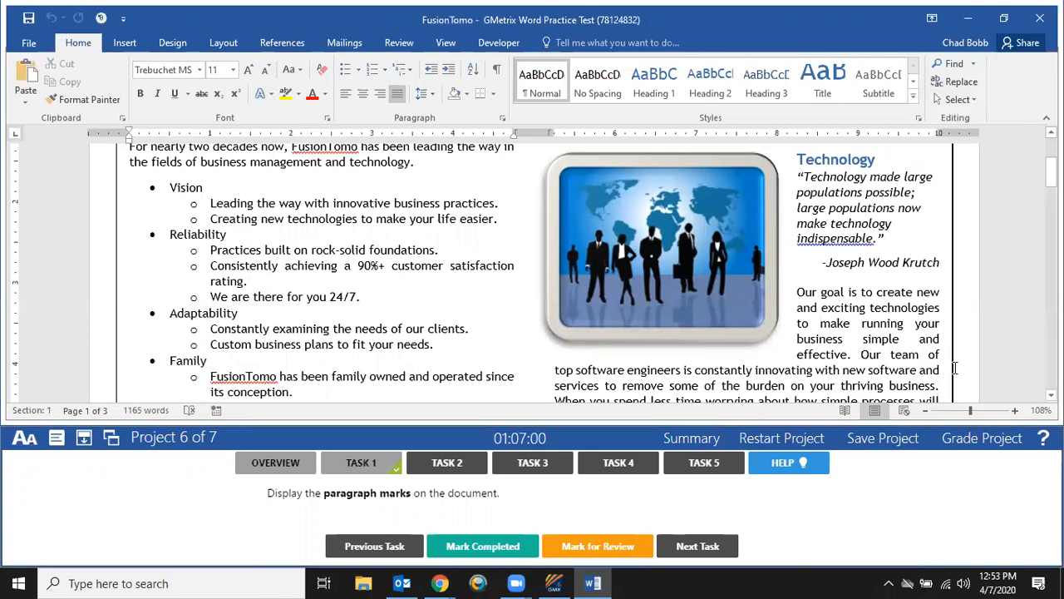
Show all formatting marks in the FusionTomo document and go to Task 2.
left_click(496, 69)
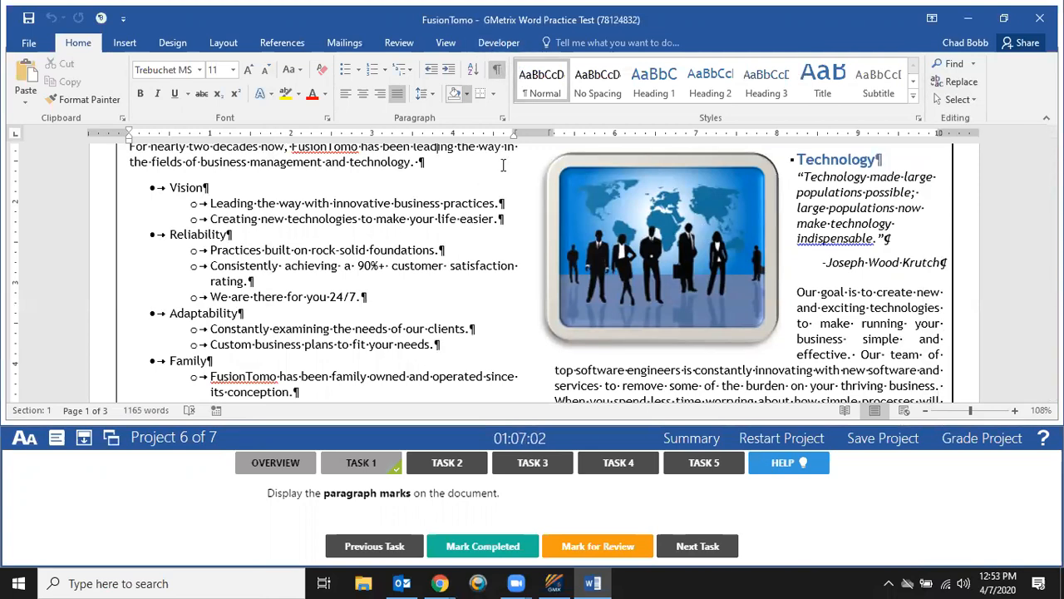
left_click(477, 470)
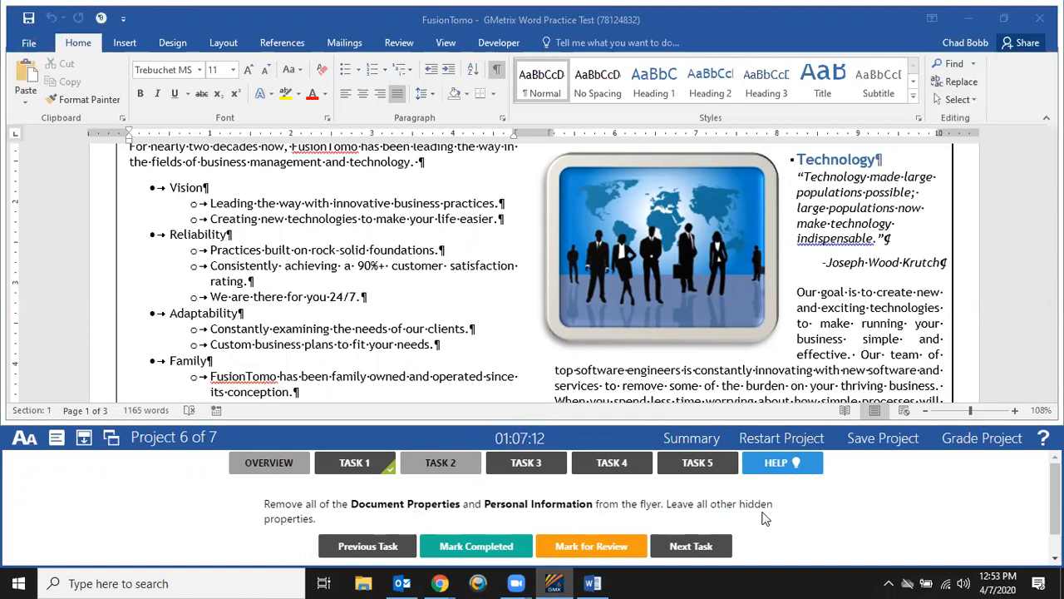
Open the Document Inspector for the FusionTomo flyer and limit the inspection to Document Properties and Personal Information.
left_click(29, 42)
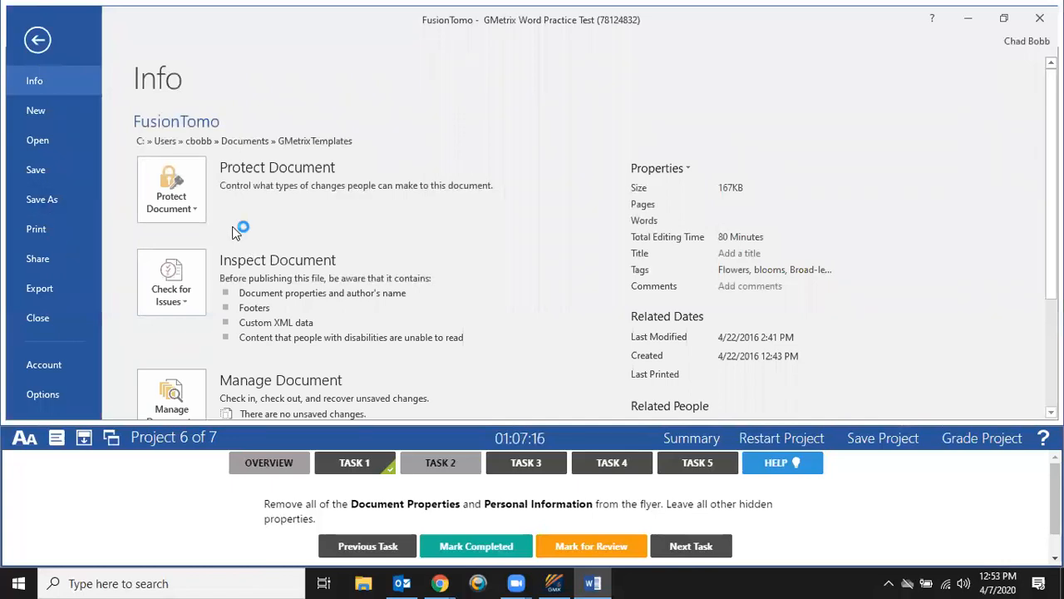
left_click(185, 297)
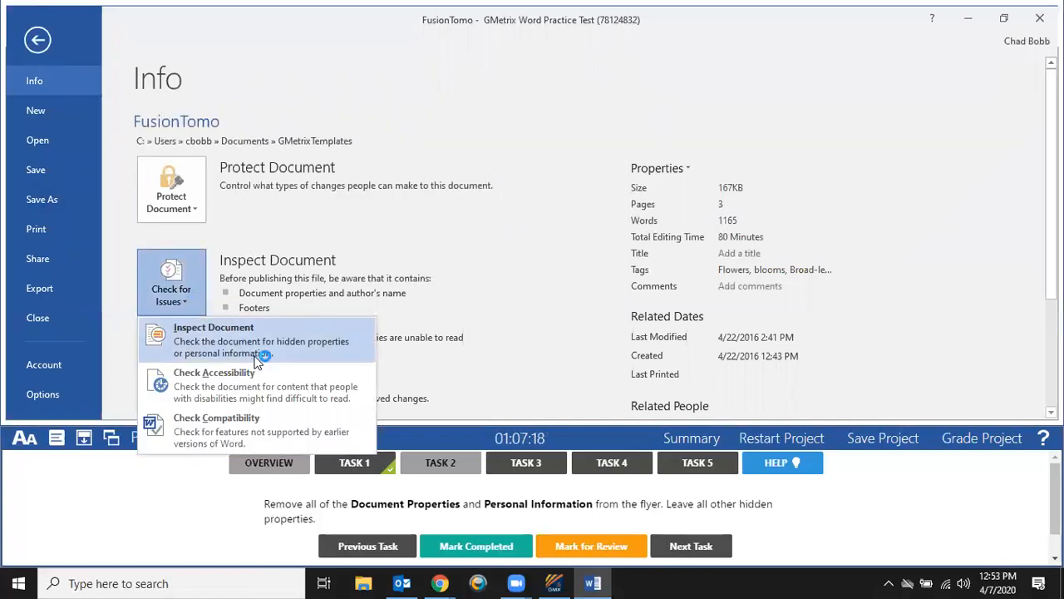
left_click(337, 353)
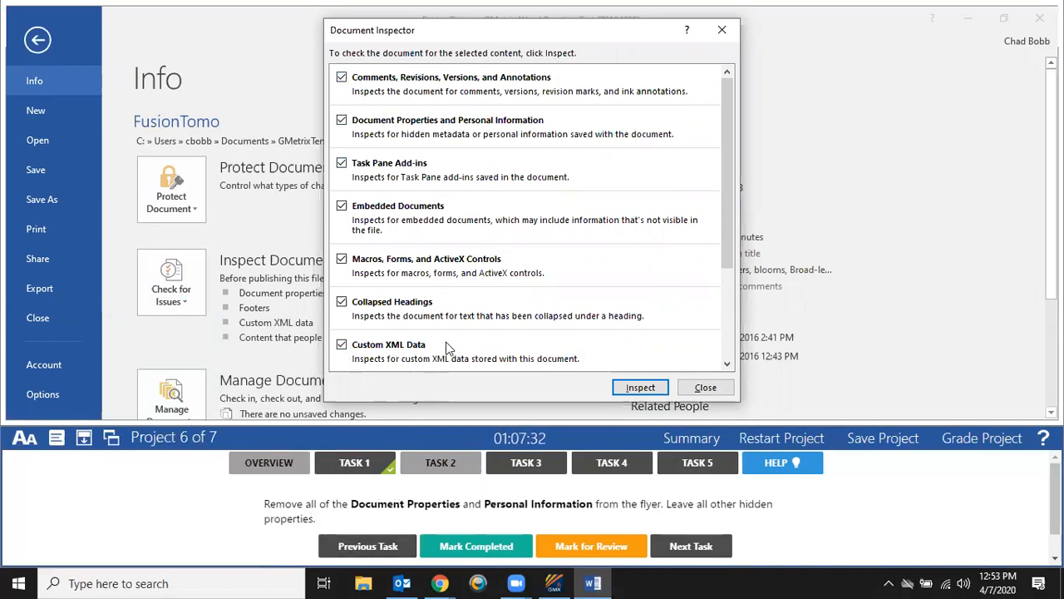
left_click(392, 84)
left_click(404, 207)
left_click(421, 262)
left_click(412, 363)
left_click(437, 305)
scroll(508, 301, "down", 3)
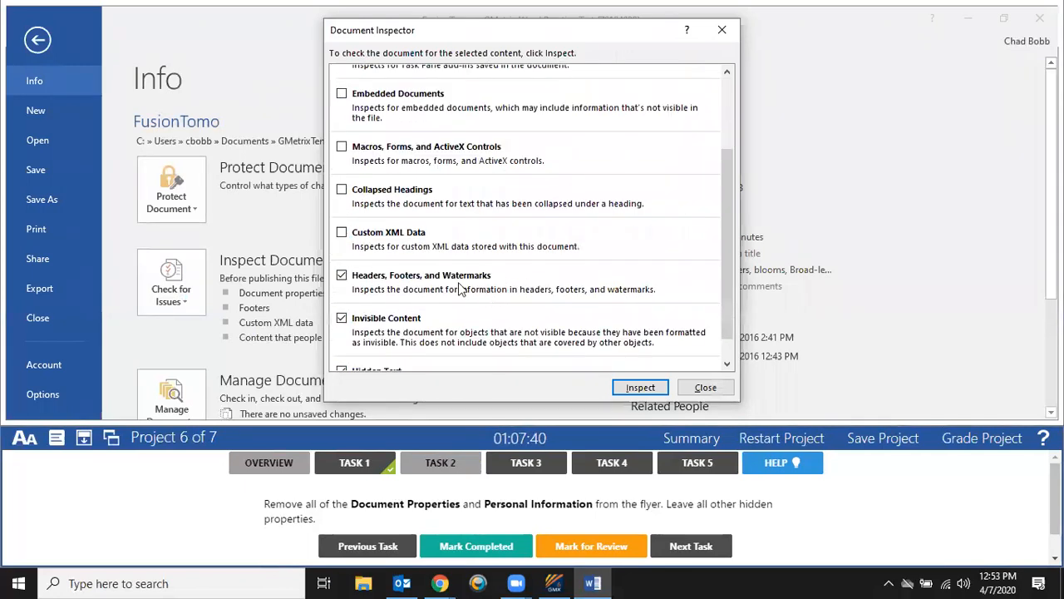
scroll(460, 286, "down", 1)
left_click(413, 251)
left_click(382, 345)
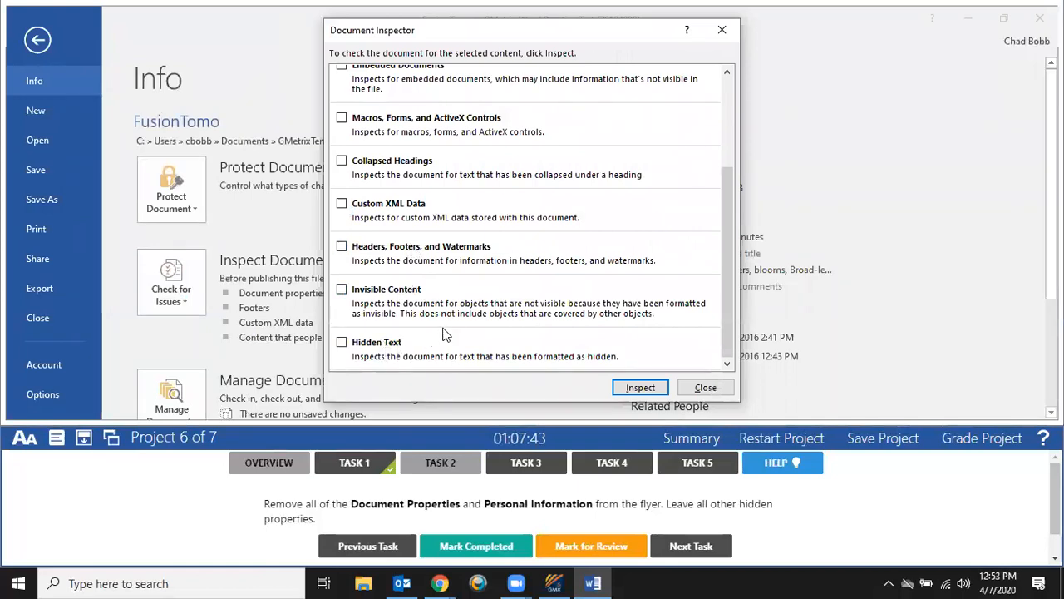
Inspect the flyer, remove all document properties and personal information, and reinspect it before closing the Document Inspector.
left_click(639, 387)
left_click(687, 81)
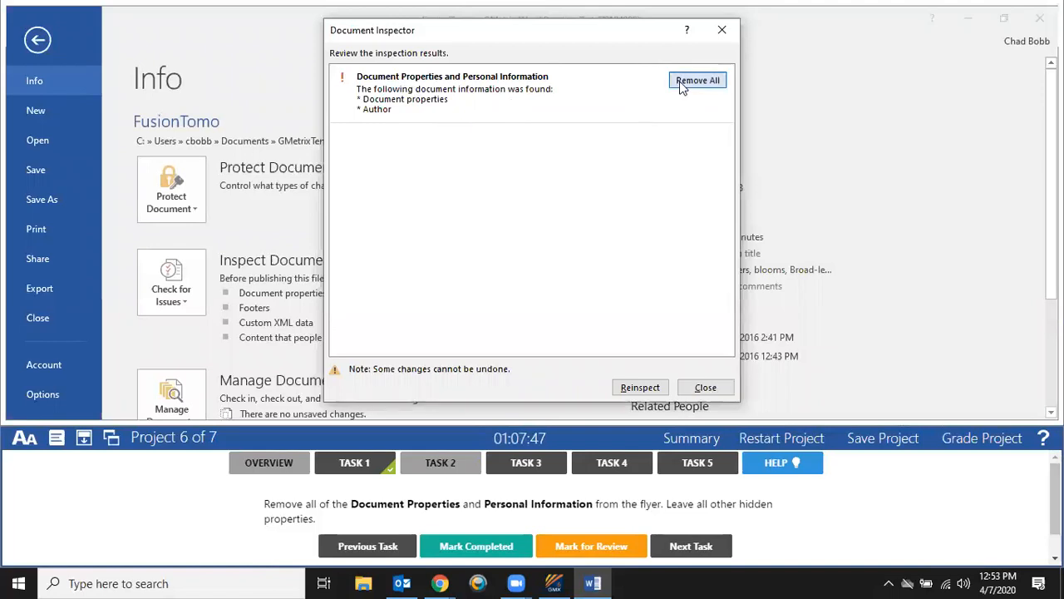
left_click(640, 384)
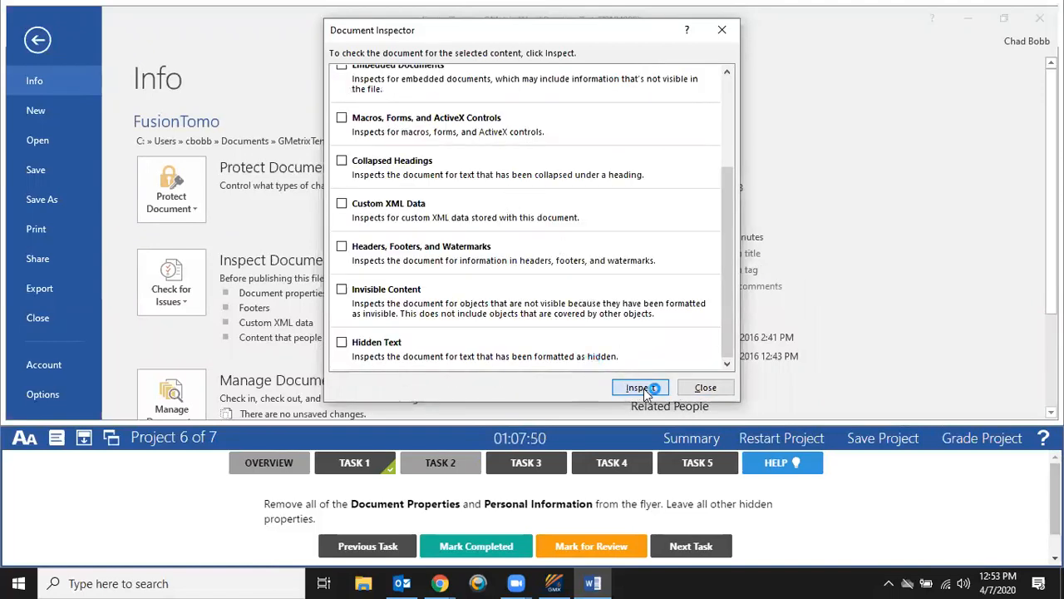
left_click(646, 389)
left_click(703, 388)
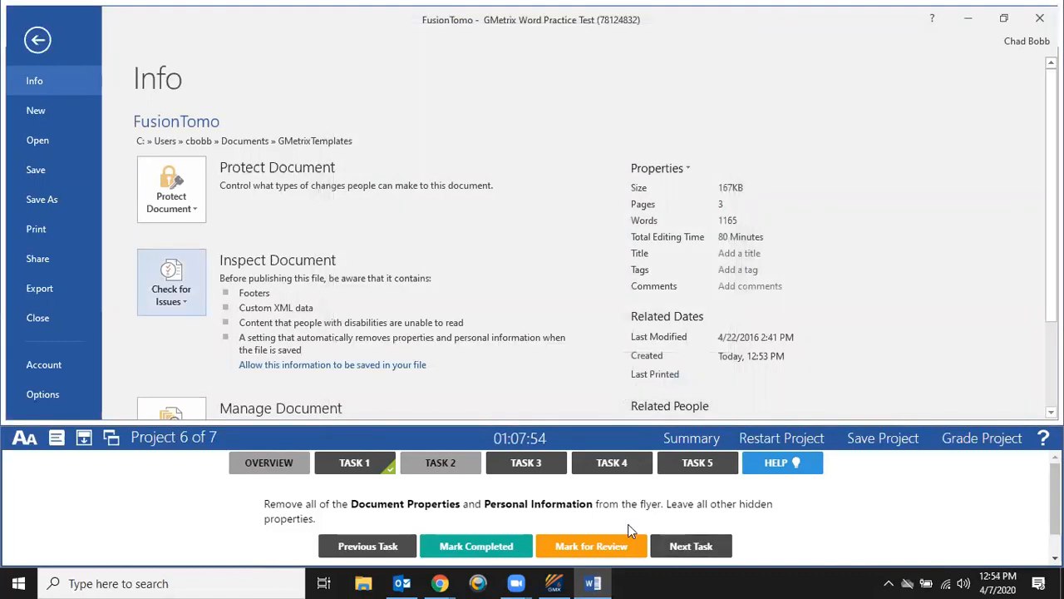
Mark Task 2 as completed and go to Task 3.
left_click(457, 472)
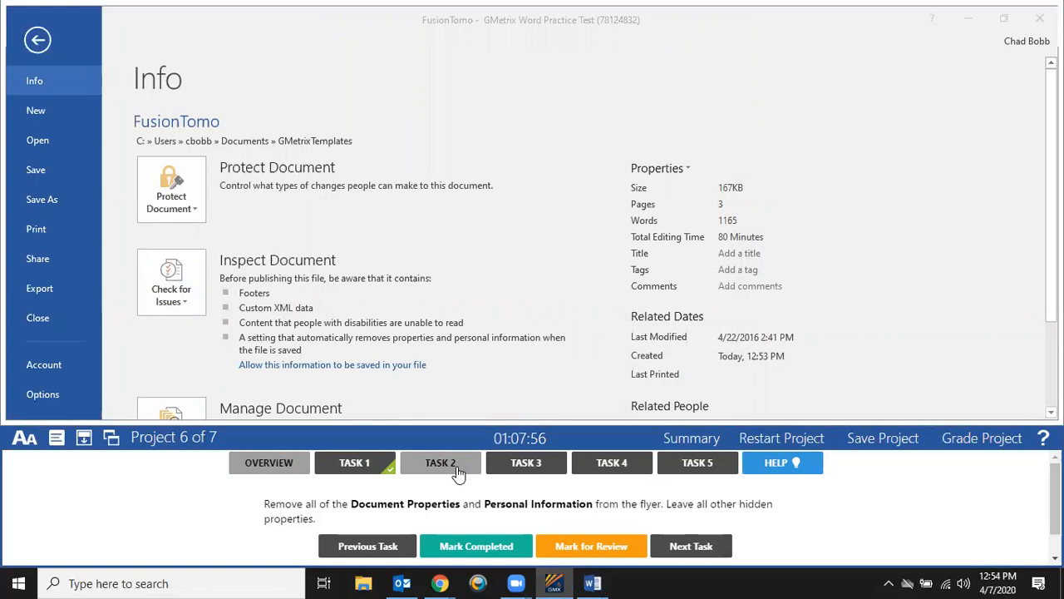
left_click(508, 547)
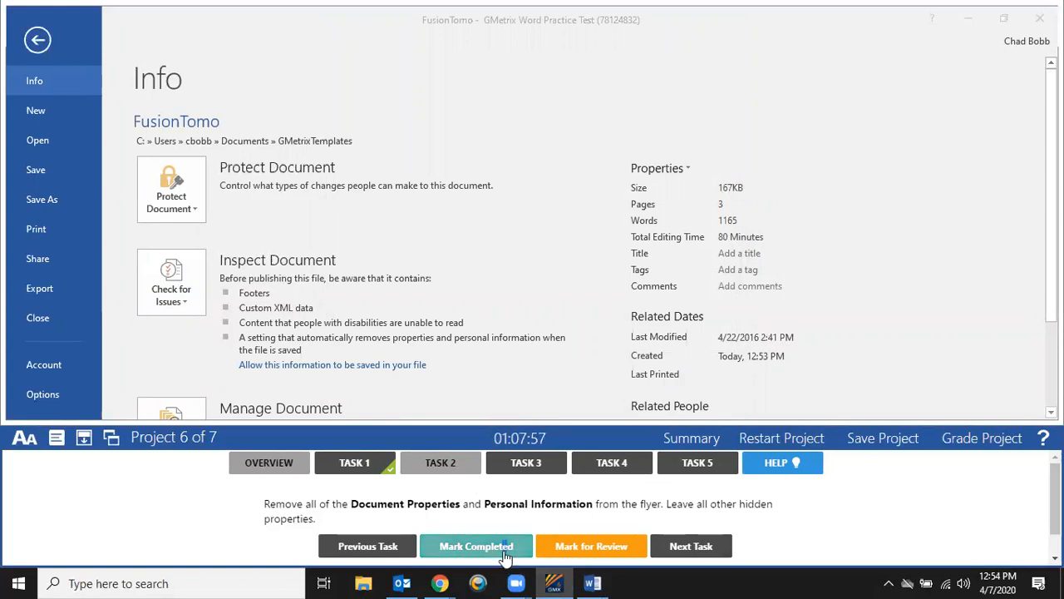
left_click(680, 545)
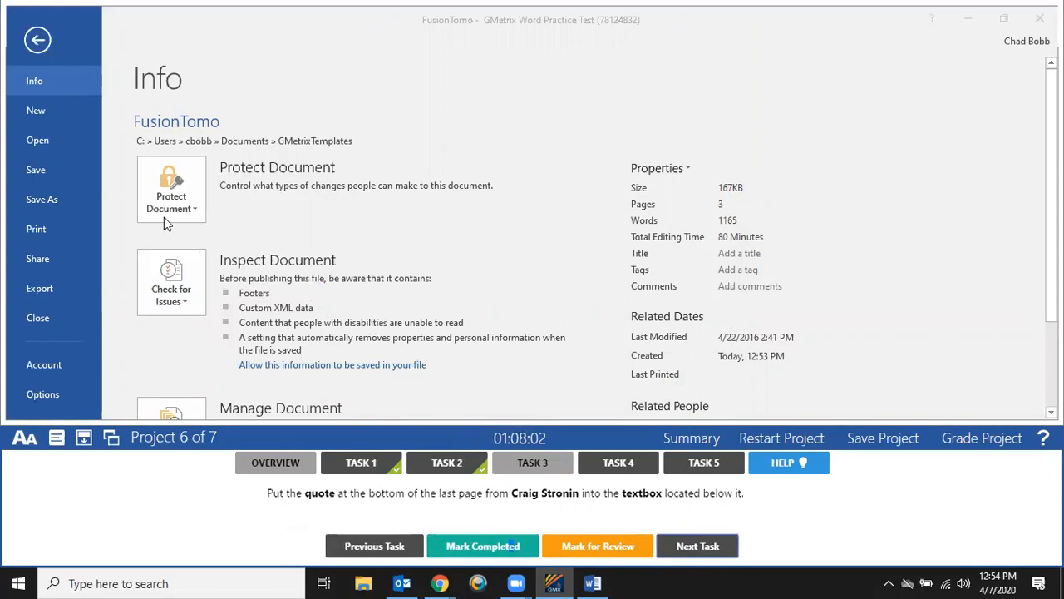
Move the FusionTomo CEO's quote, including its attribution line, into the empty text box below it on the last page.
left_click(35, 42)
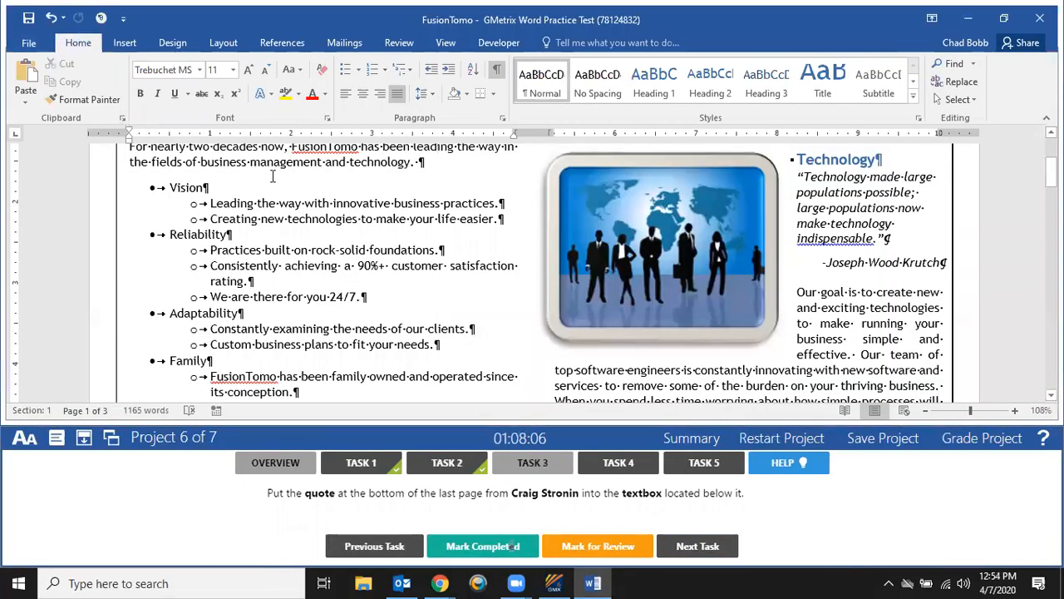
scroll(402, 320, "down", 1)
scroll(401, 319, "down", 20)
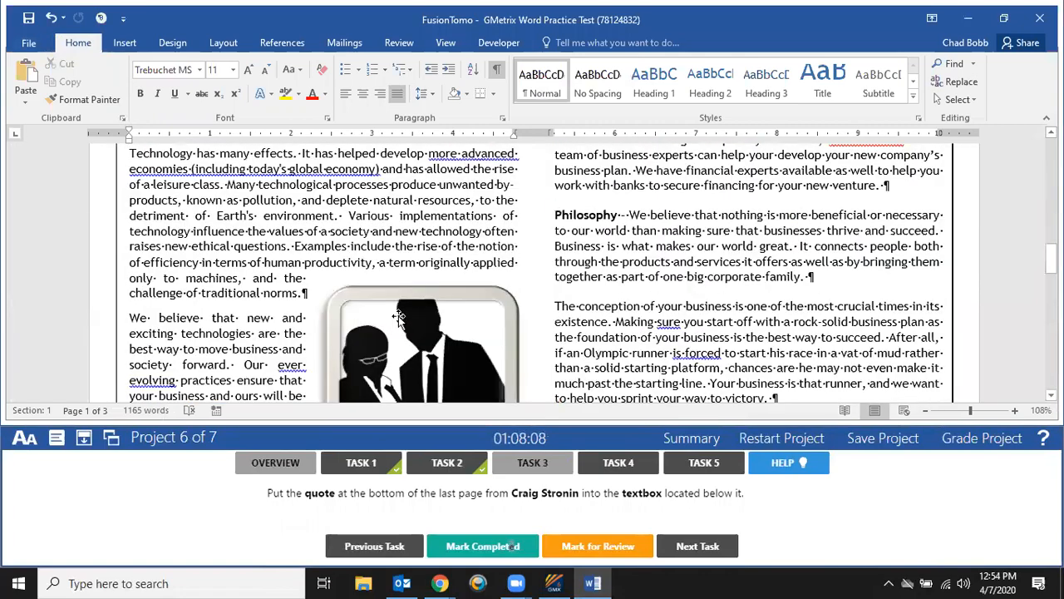
scroll(402, 320, "down", 15)
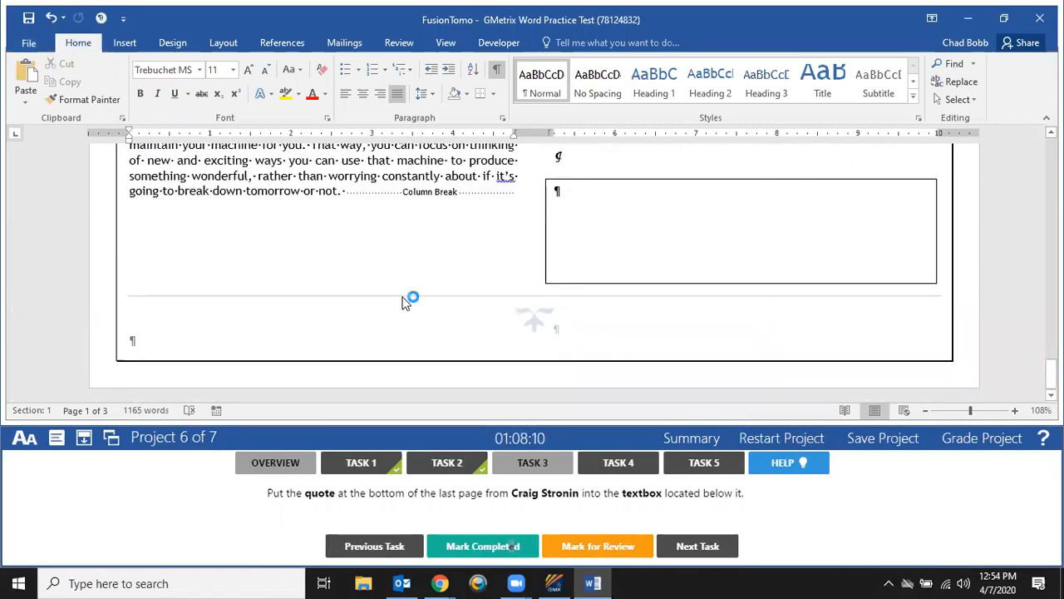
left_click(624, 235)
scroll(624, 233, "up", 5)
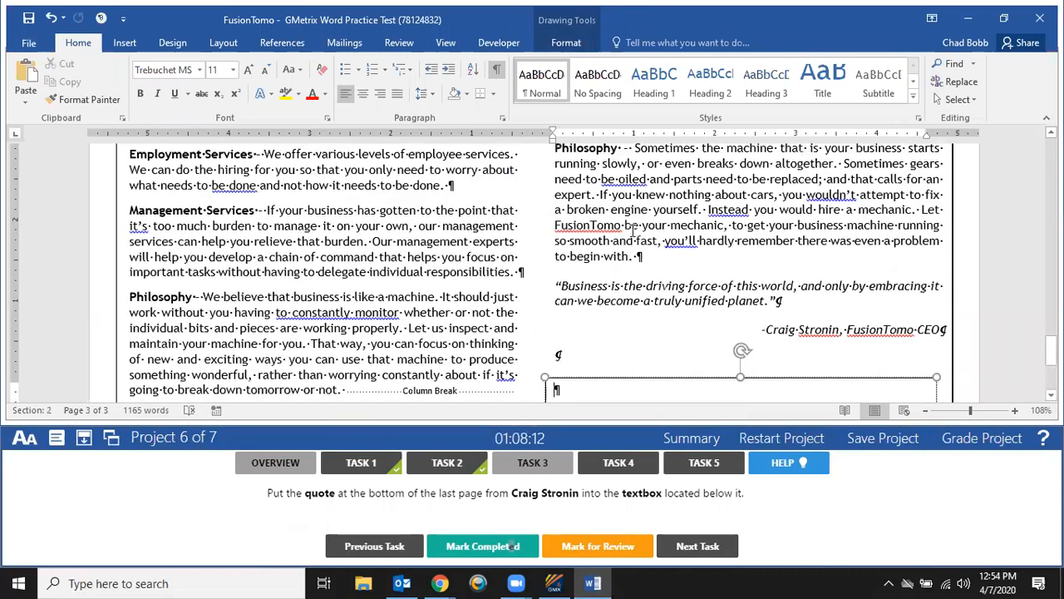
left_click(781, 301)
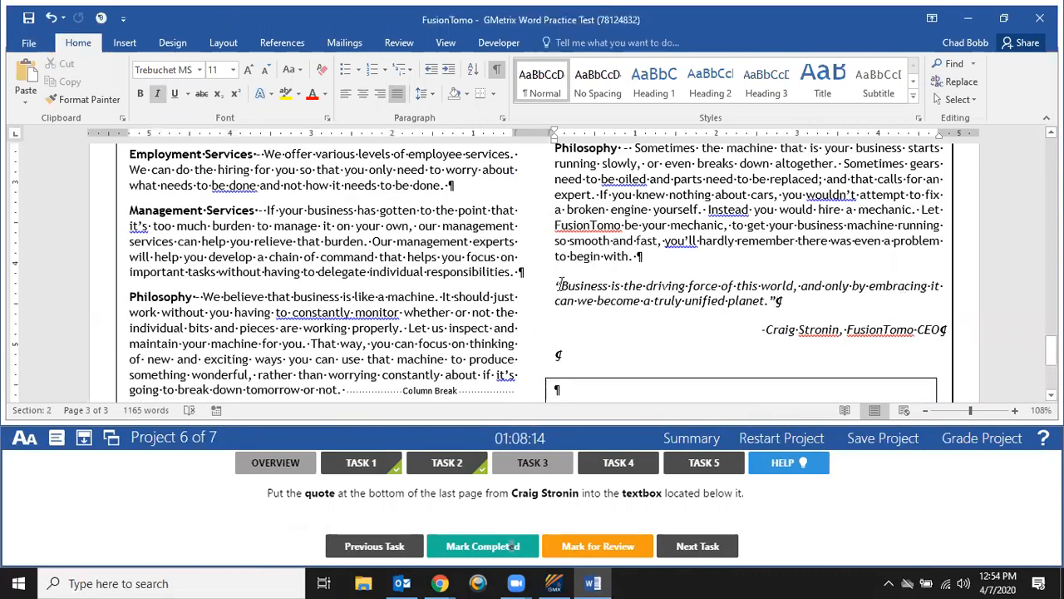
left_click_drag(556, 283, 948, 331)
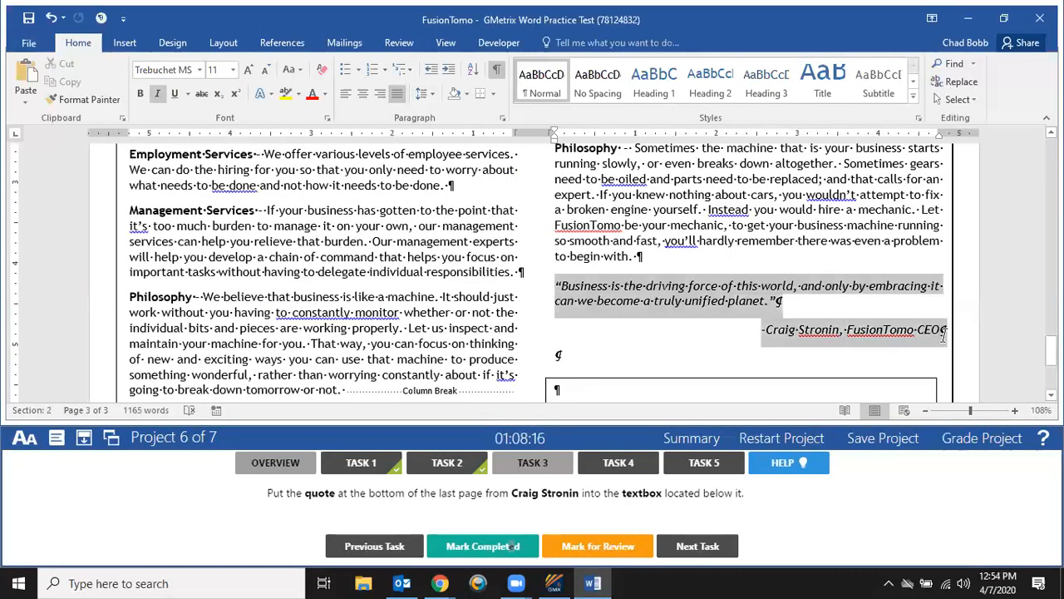
scroll(695, 226, "down", 4)
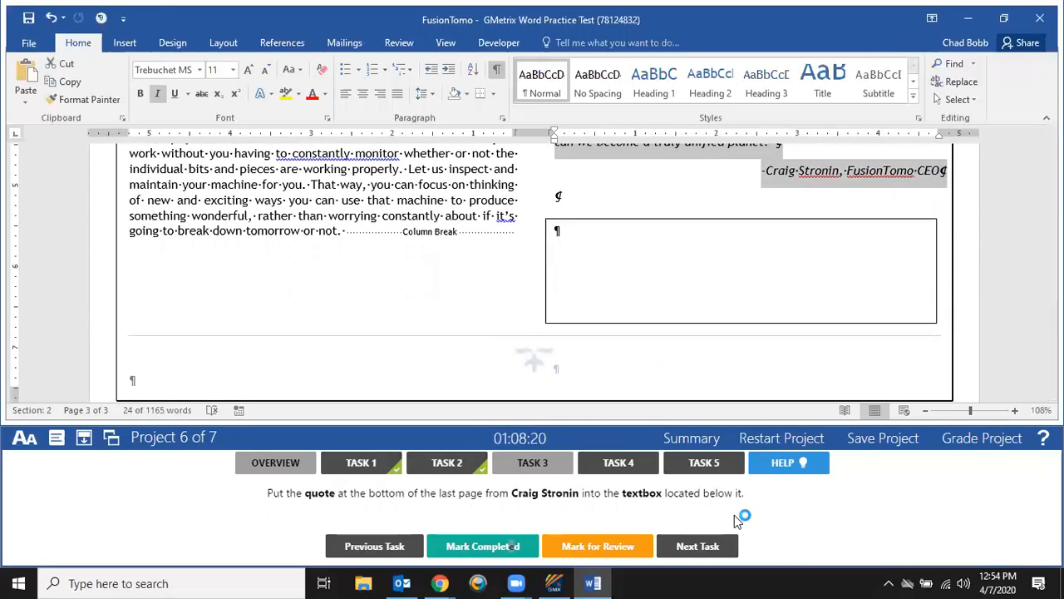
scroll(720, 208, "up", 2)
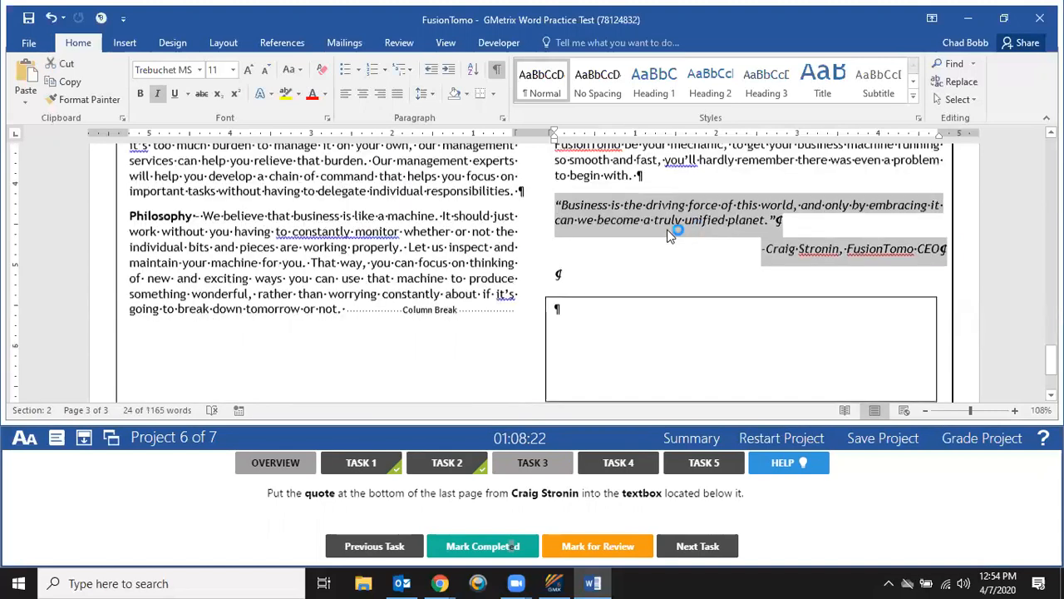
mouse_move(652, 221)
left_mouse_down()
mouse_move(633, 376)
mouse_move(633, 366)
left_mouse_up()
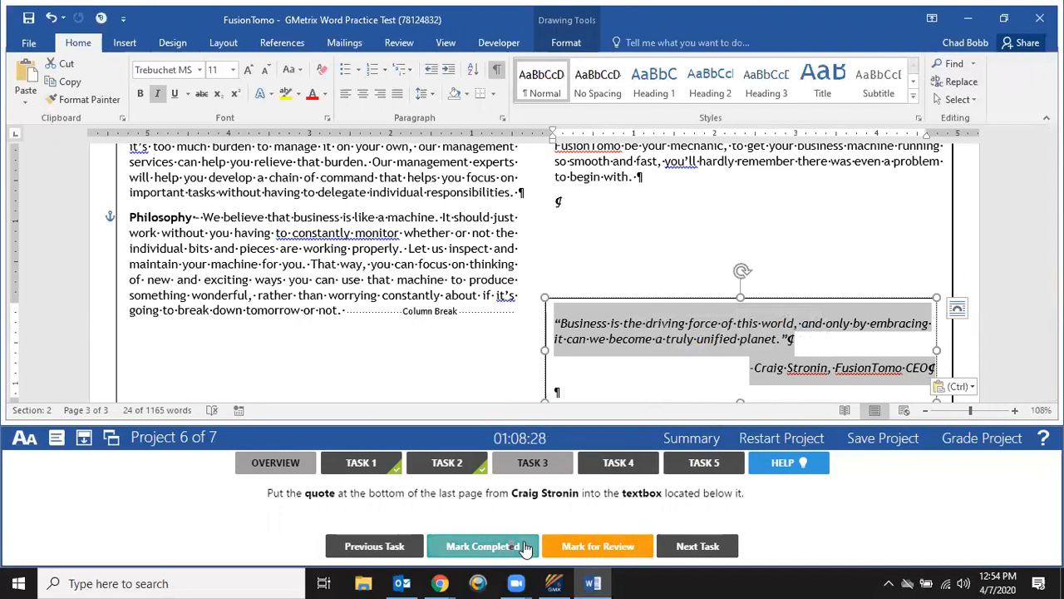
Mark Task 3 as completed and go to the Task 4 list items on the first page.
left_click(478, 549)
left_click(699, 547)
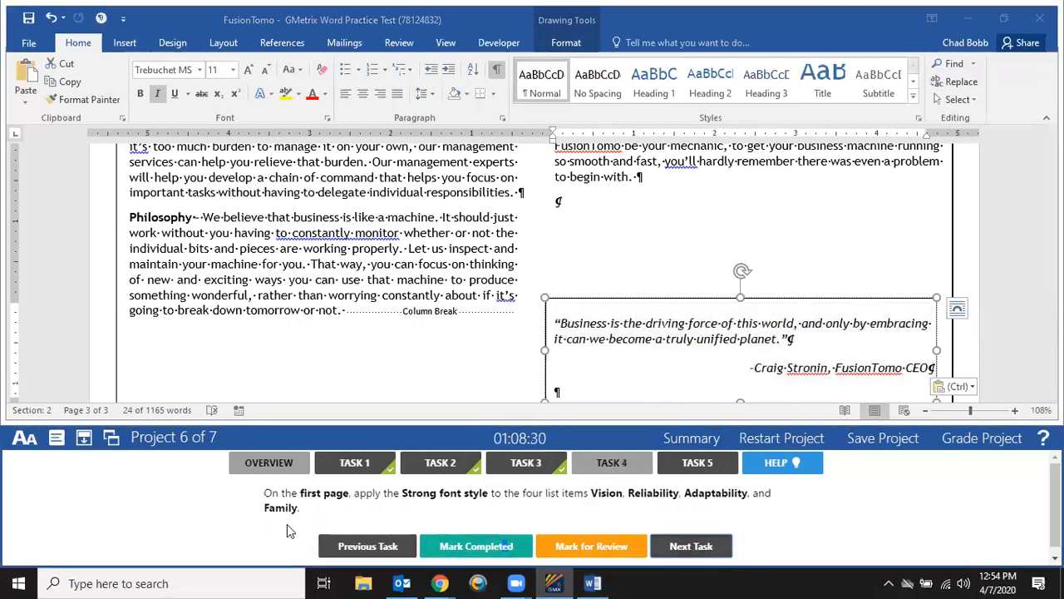
scroll(570, 359, "up", 10)
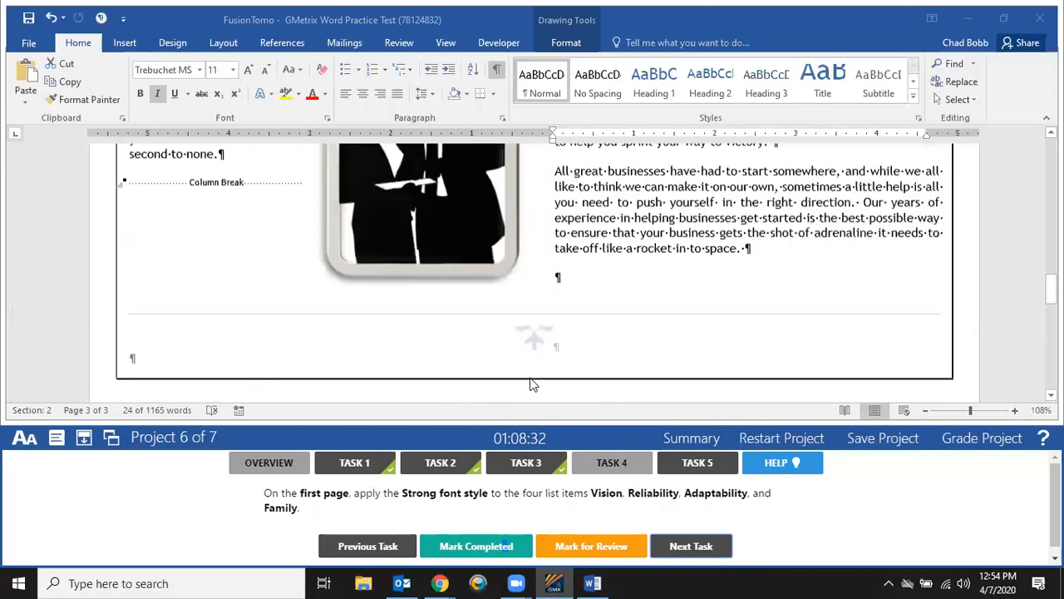
scroll(533, 384, "up", 10)
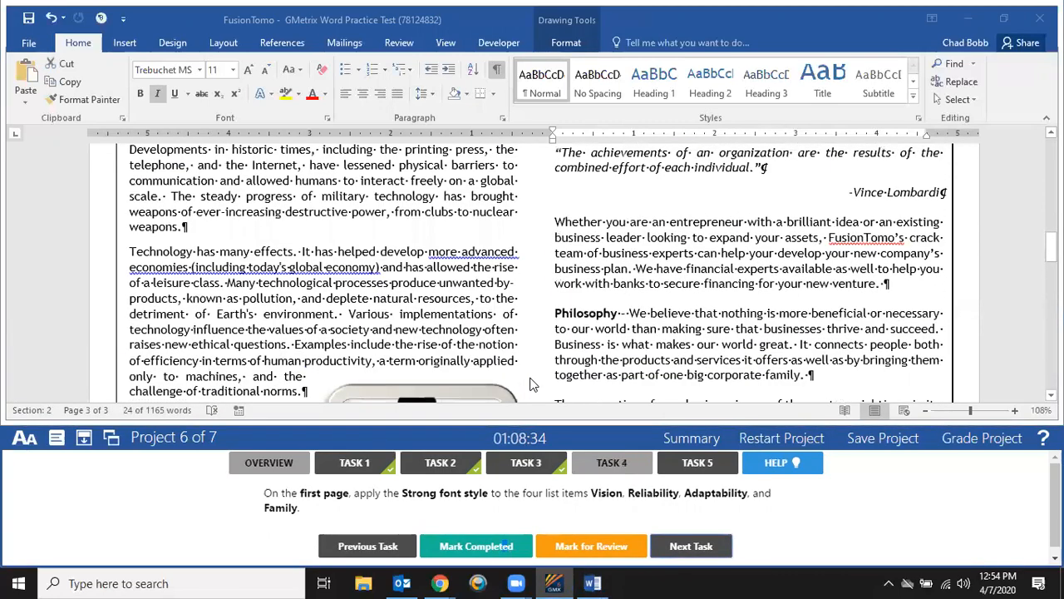
scroll(533, 384, "up", 10)
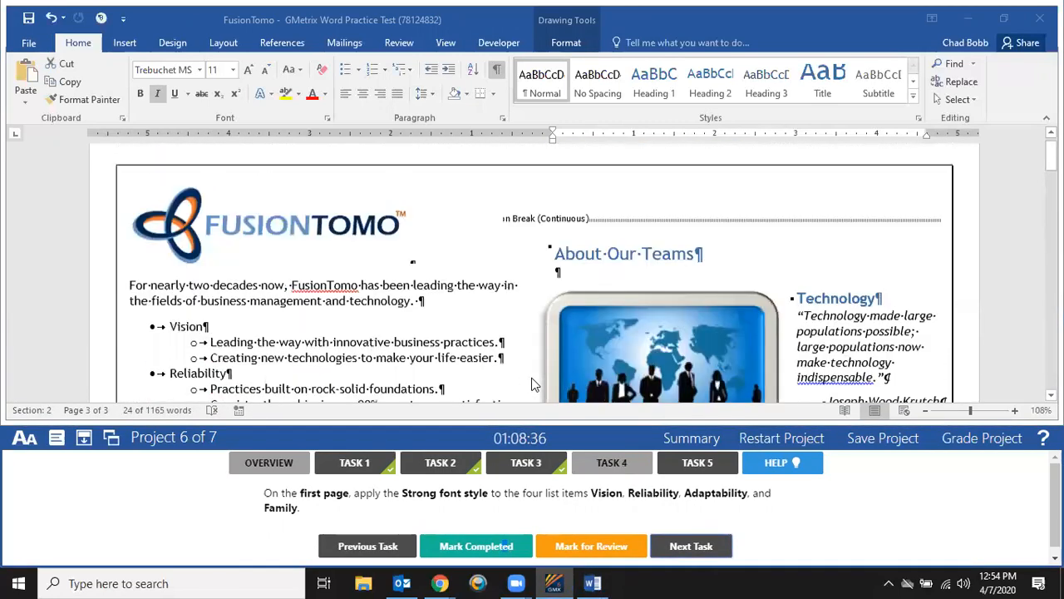
scroll(520, 327, "down", 8)
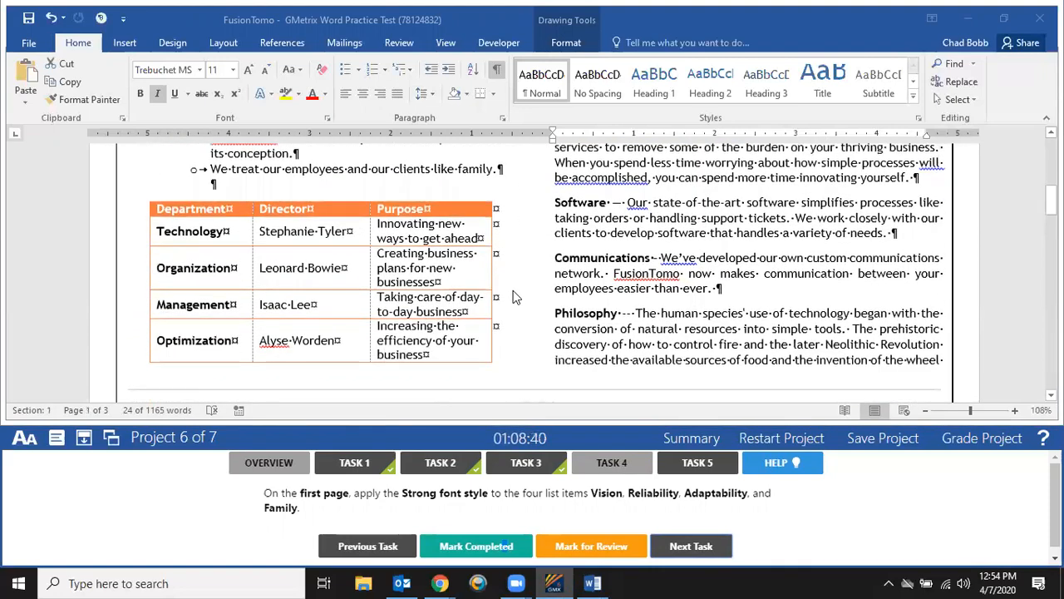
scroll(513, 299, "up", 5)
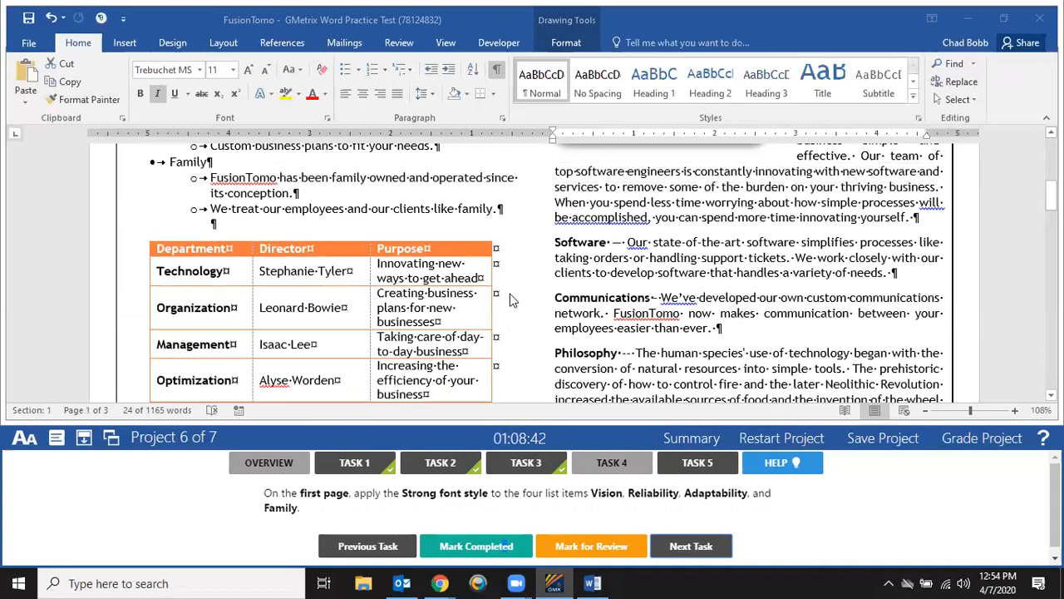
scroll(510, 296, "up", 2)
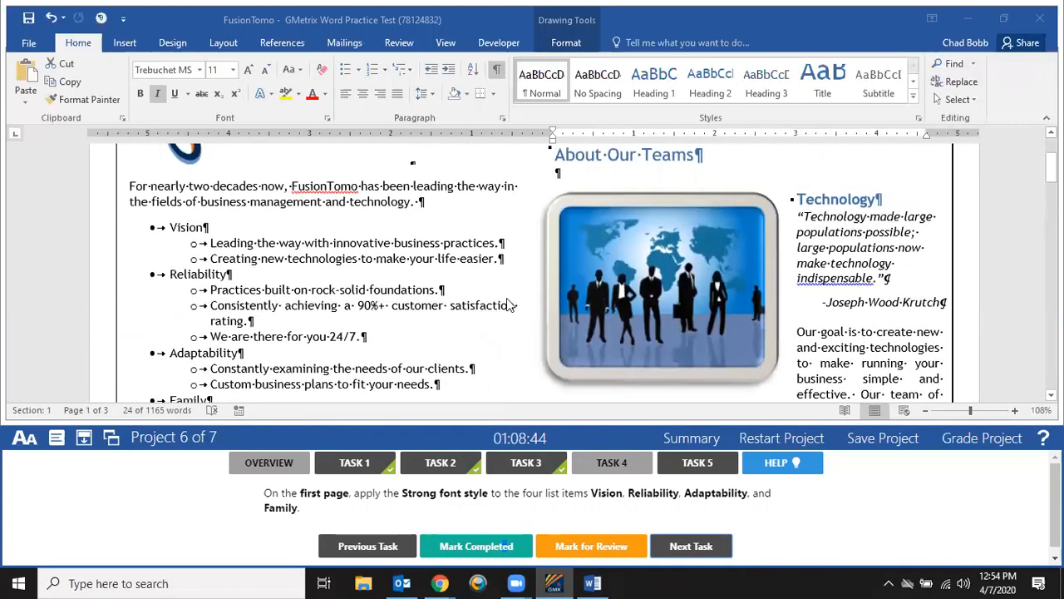
scroll(507, 298, "down", 1)
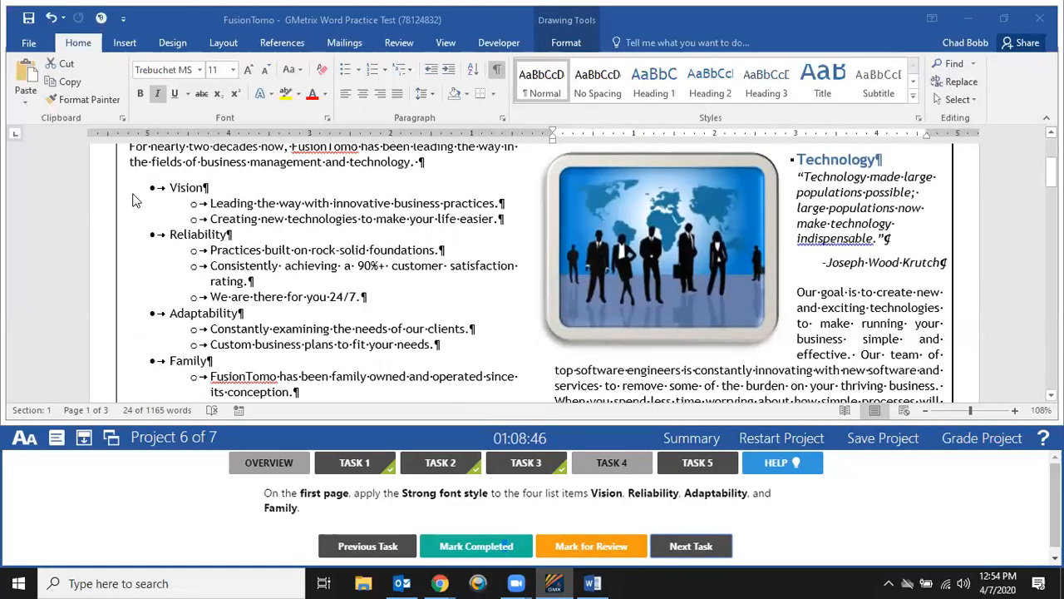
left_click(96, 195)
left_click(96, 194)
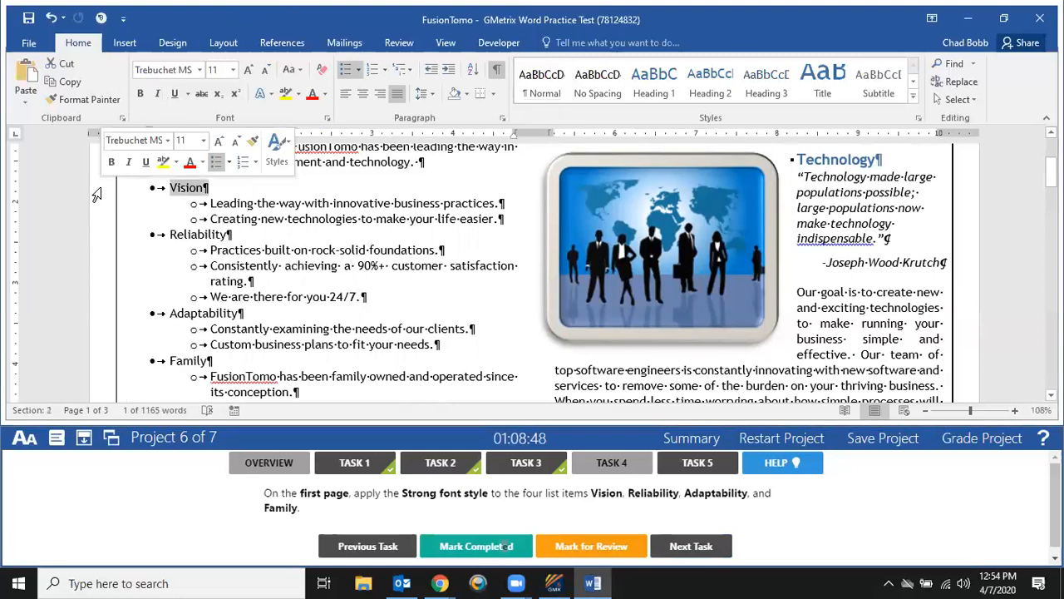
left_click(90, 234, "ctrl")
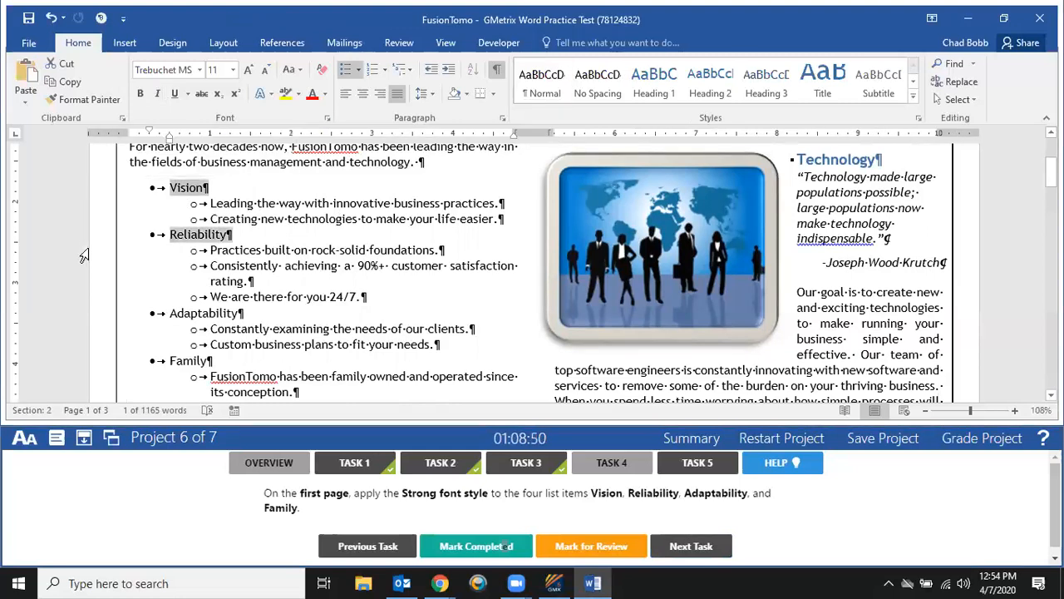
left_click(92, 330, "ctrl")
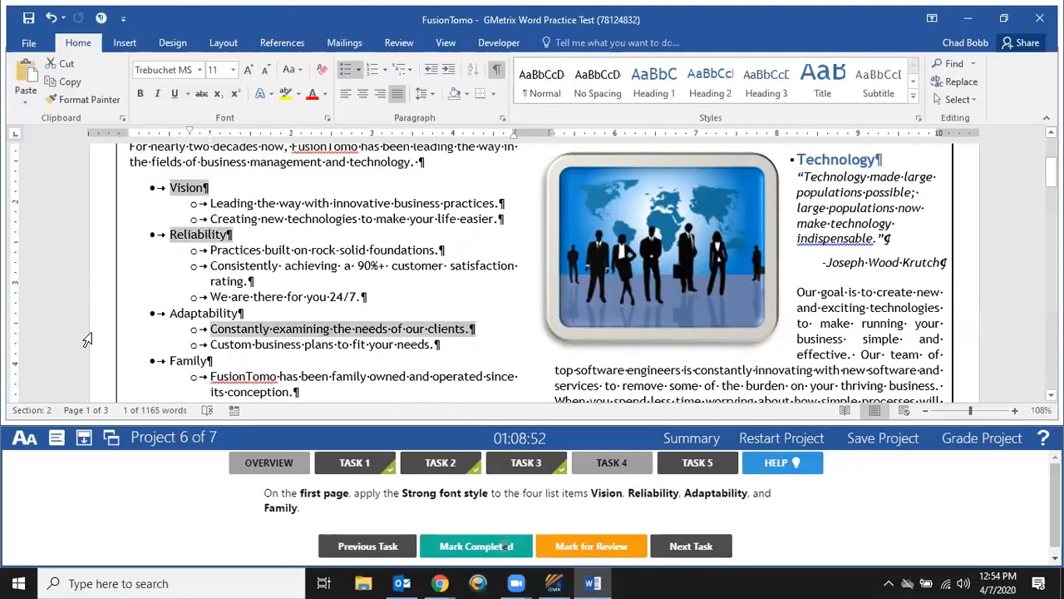
left_click(95, 315)
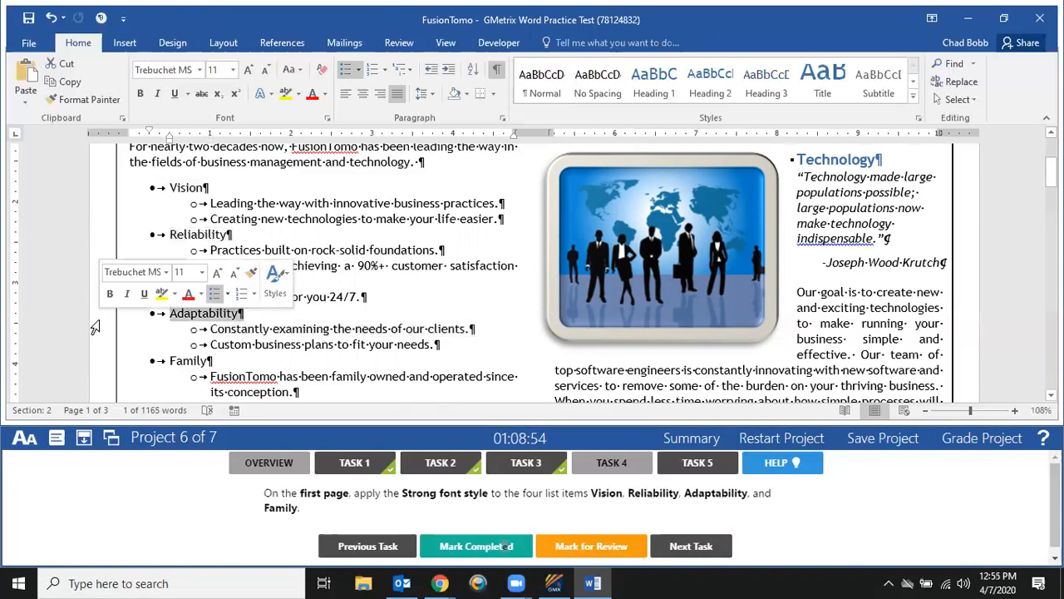
Apply the Strong style to the list items Vision, Reliability, Adaptability, and Family on the first page.
left_click(102, 191)
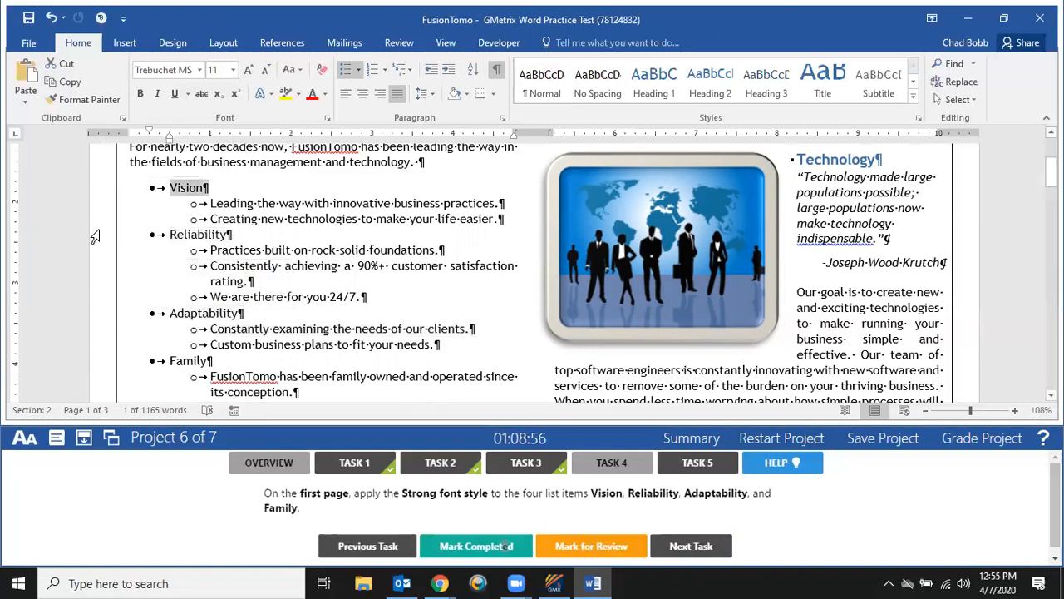
left_click(91, 235, "ctrl")
left_click(104, 313, "ctrl")
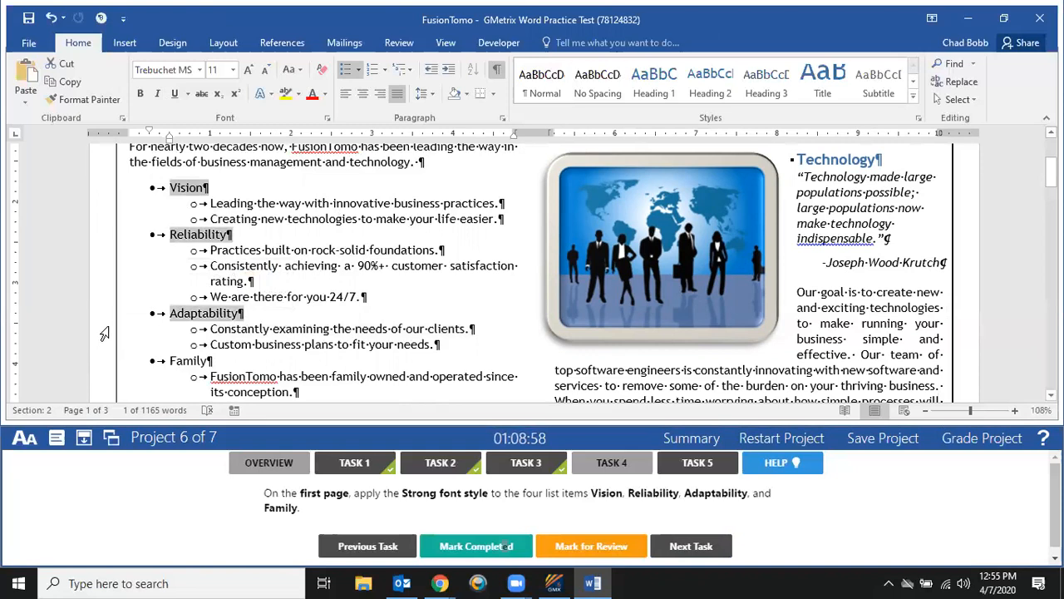
left_click(104, 366, "ctrl")
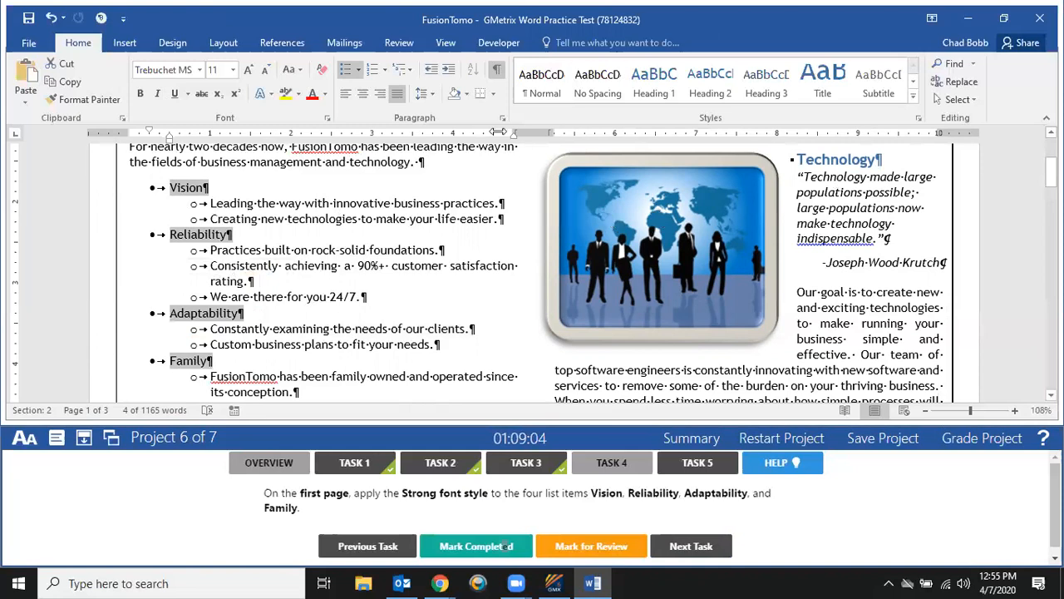
left_click(914, 96)
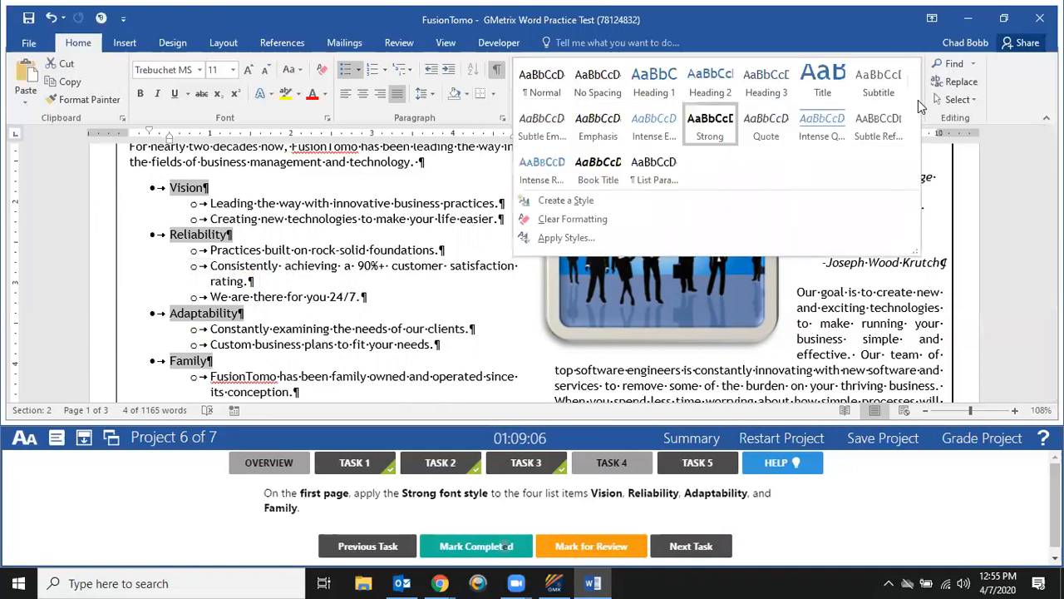
left_click(712, 131)
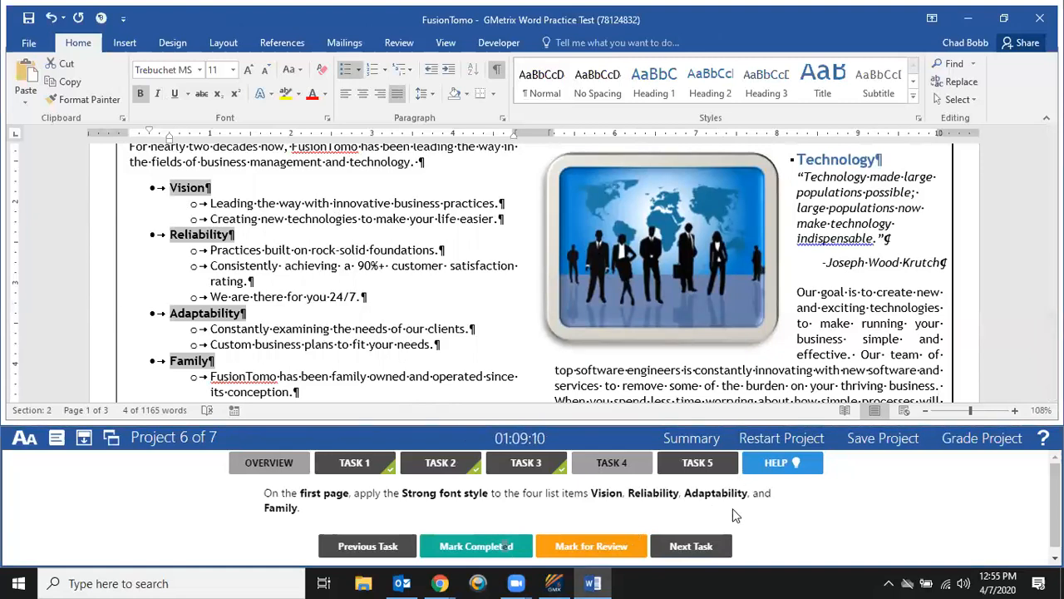
Mark Task 4 as completed and go to the Task 5 table on the first page.
left_click(492, 546)
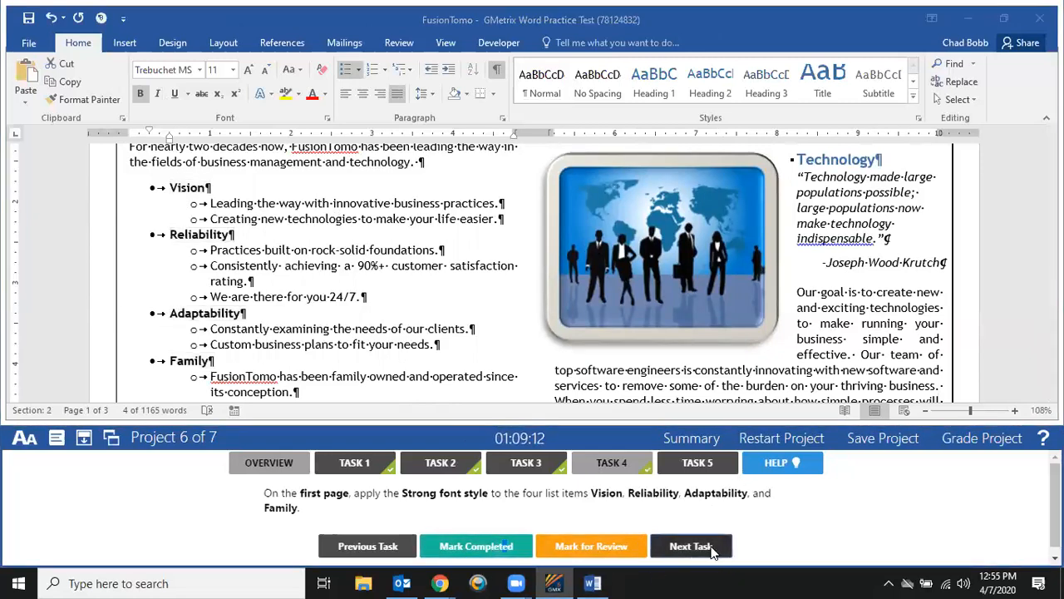
left_click(712, 553)
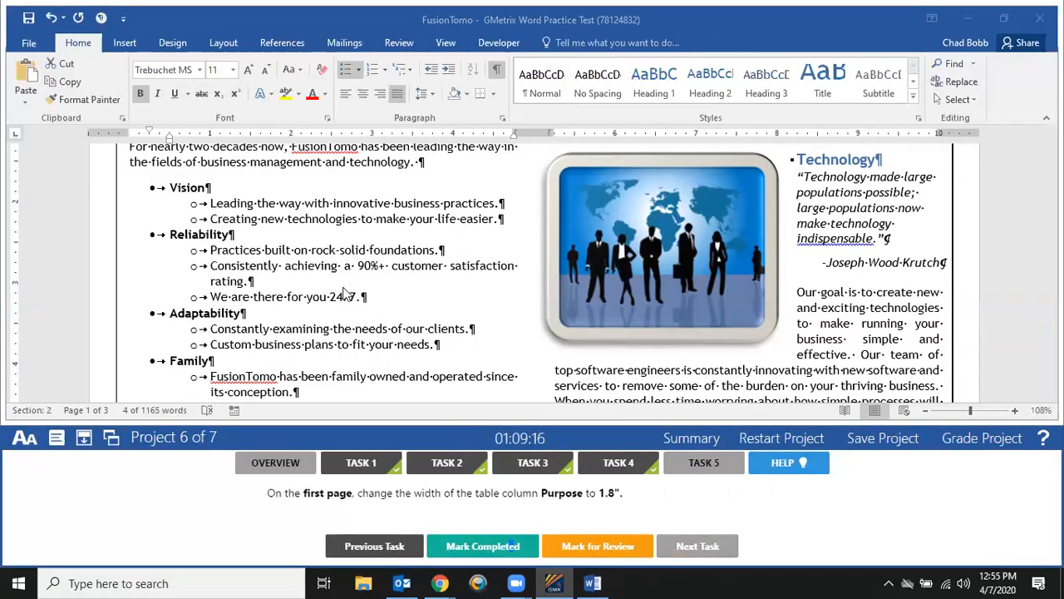
scroll(371, 327, "down", 1)
scroll(372, 326, "down", 2)
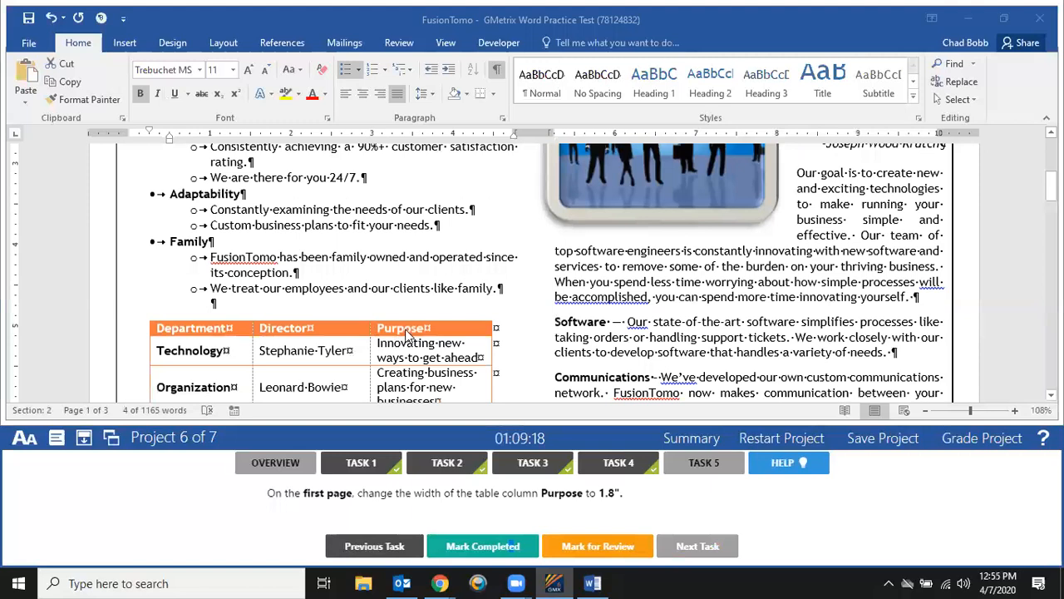
Set the width of the table's Purpose column to 1.8".
left_click(411, 330)
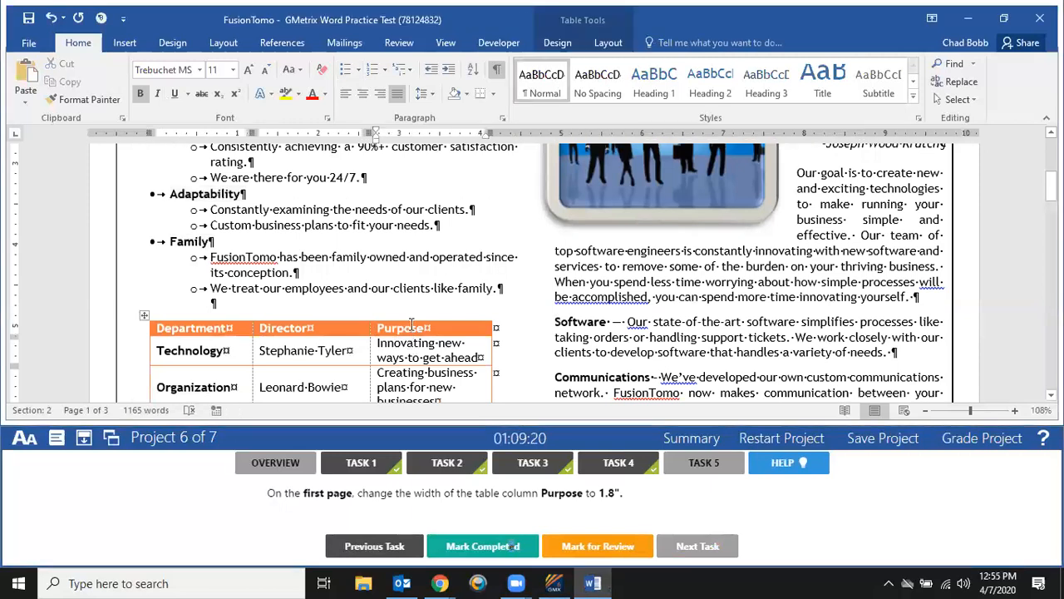
left_click(405, 317)
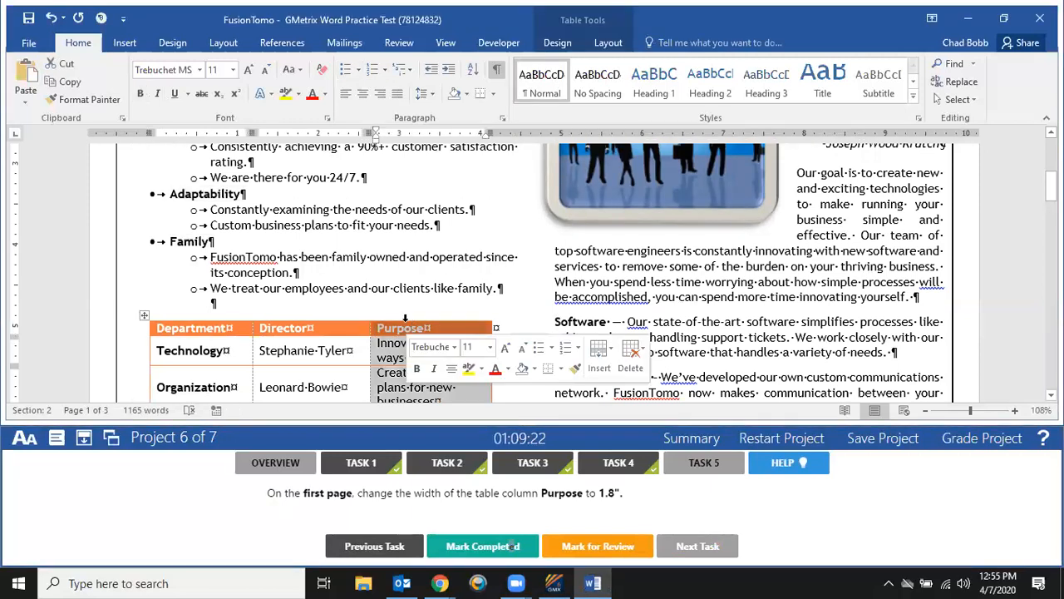
left_click(608, 43)
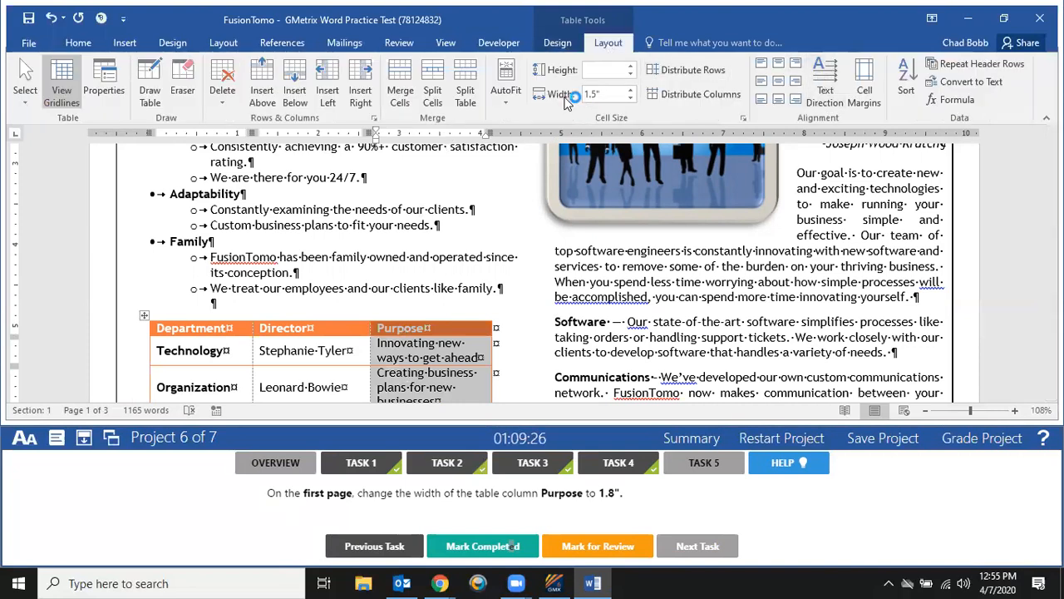
left_click(630, 90)
left_click(630, 90)
left_click(631, 89)
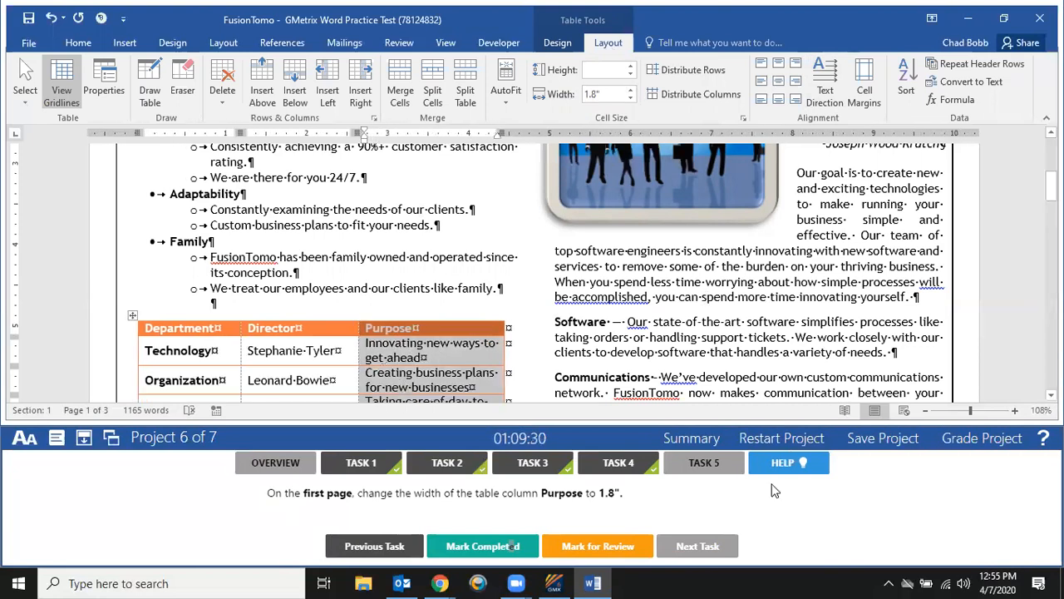
Mark Task 5 as completed, then grade the FusionTomo project and continue to the next project.
left_click(475, 549)
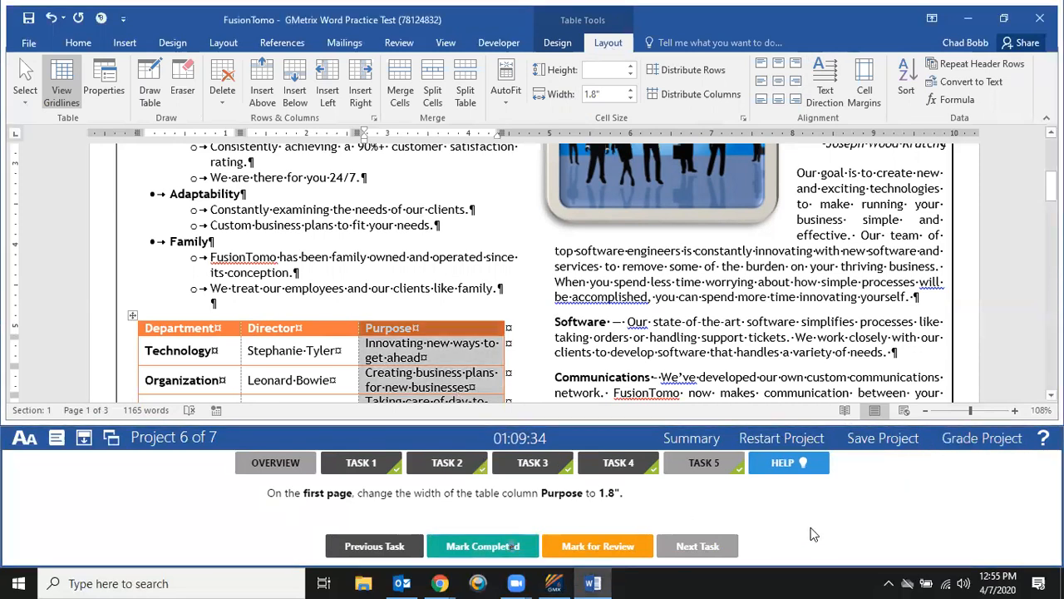
left_click(980, 442)
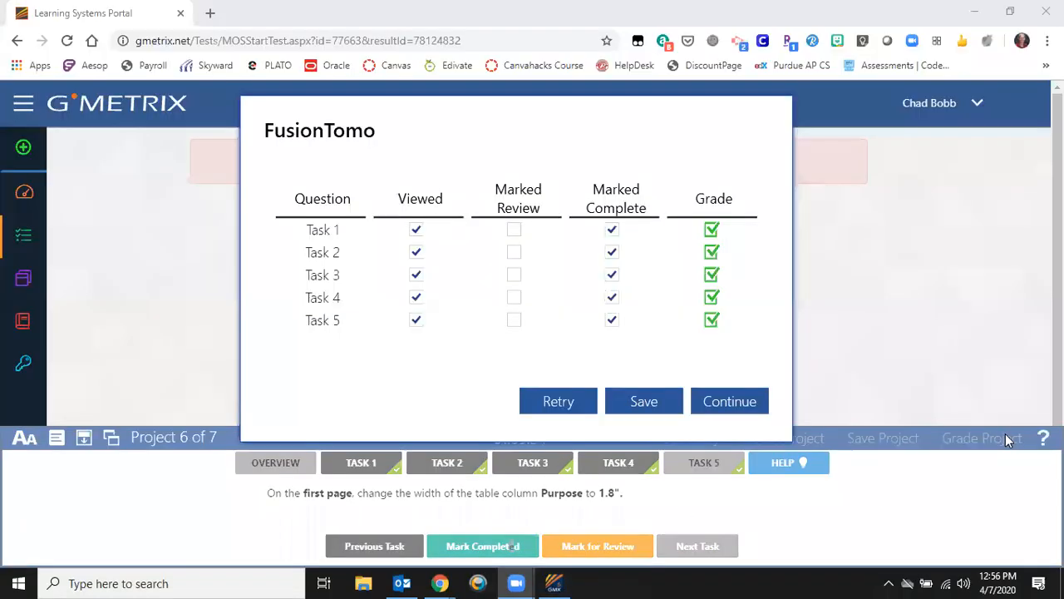
left_click(740, 401)
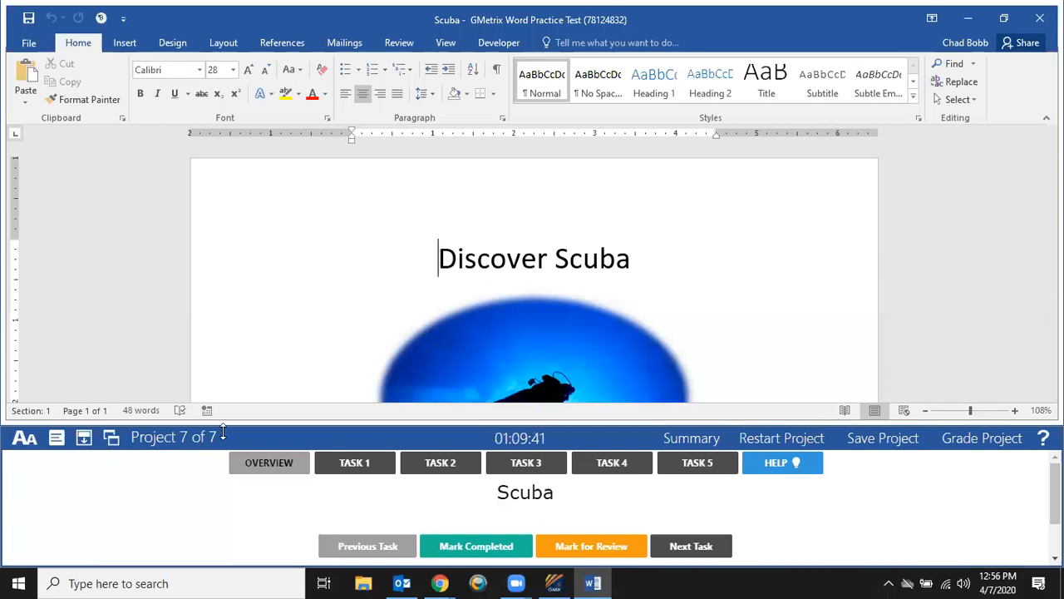
Display the Scuba project's Task 1 instructions and open the document's file options.
left_click(368, 469)
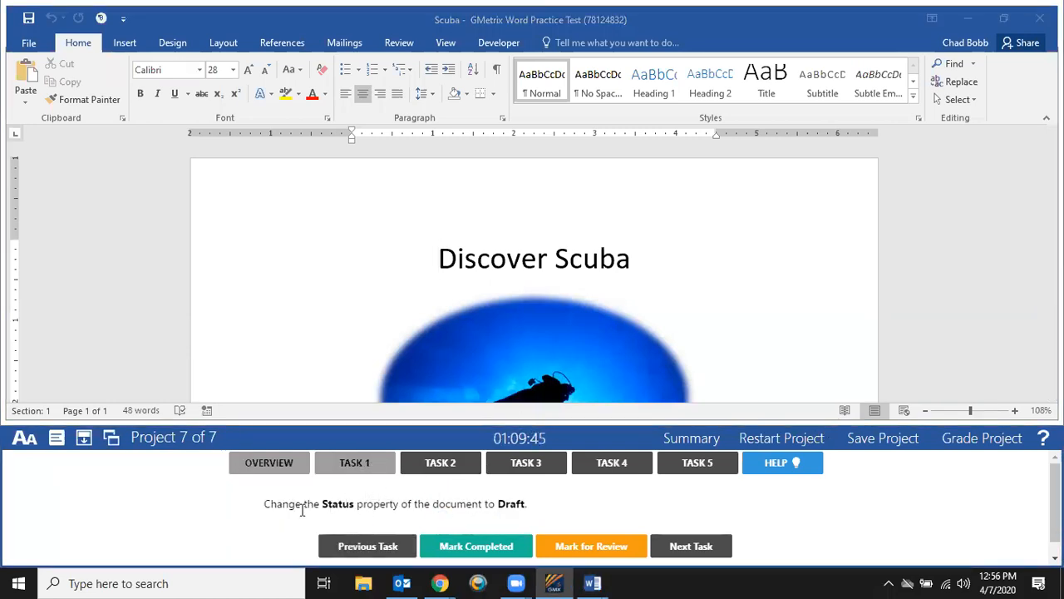
left_click(27, 46)
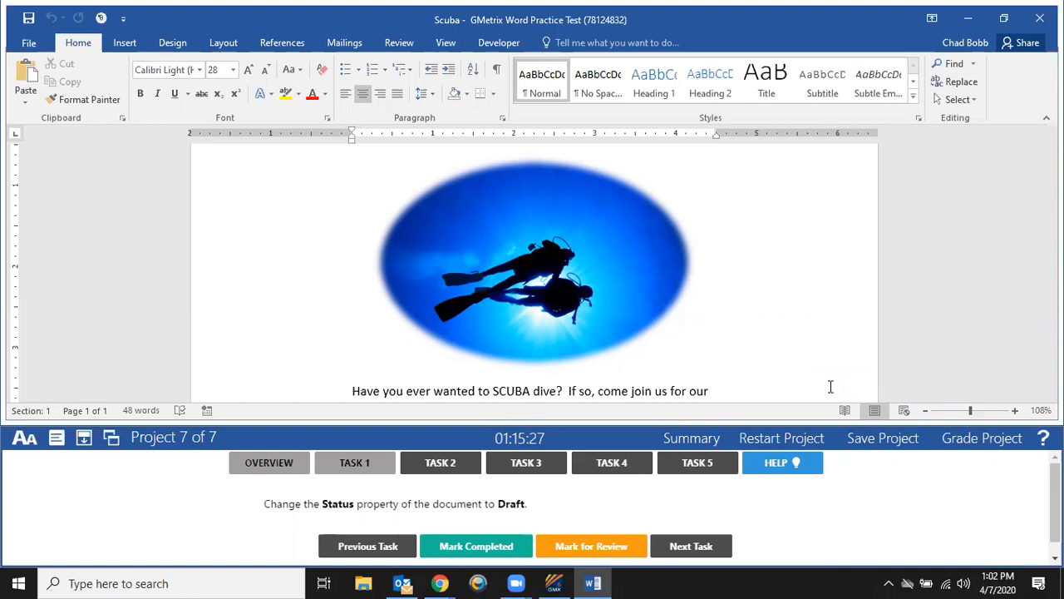
Save and exit the practice test, storing the test document in the GMetrix Cloud.
left_click(872, 439)
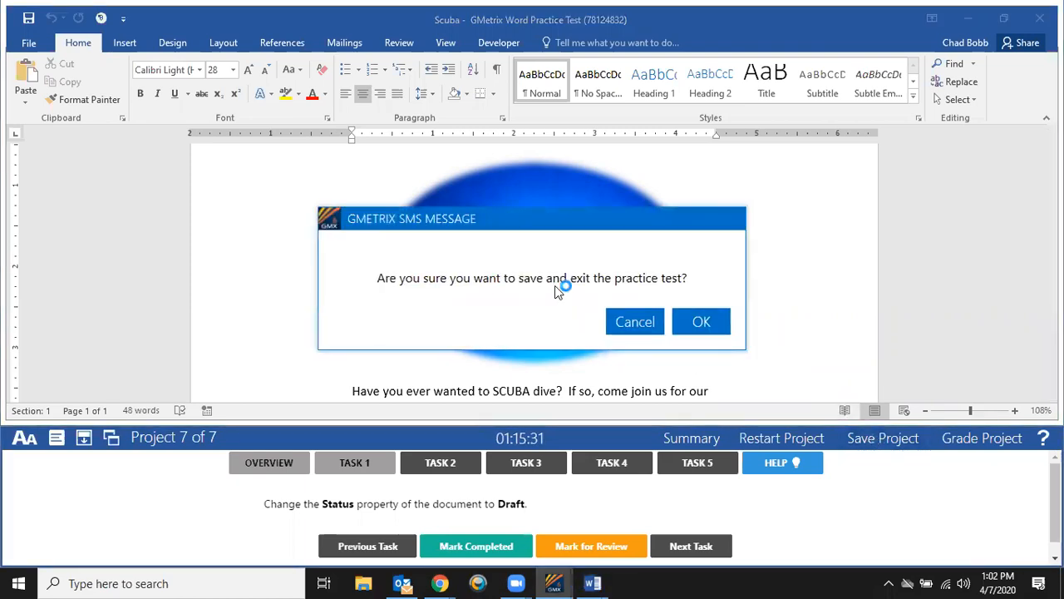
left_click(689, 323)
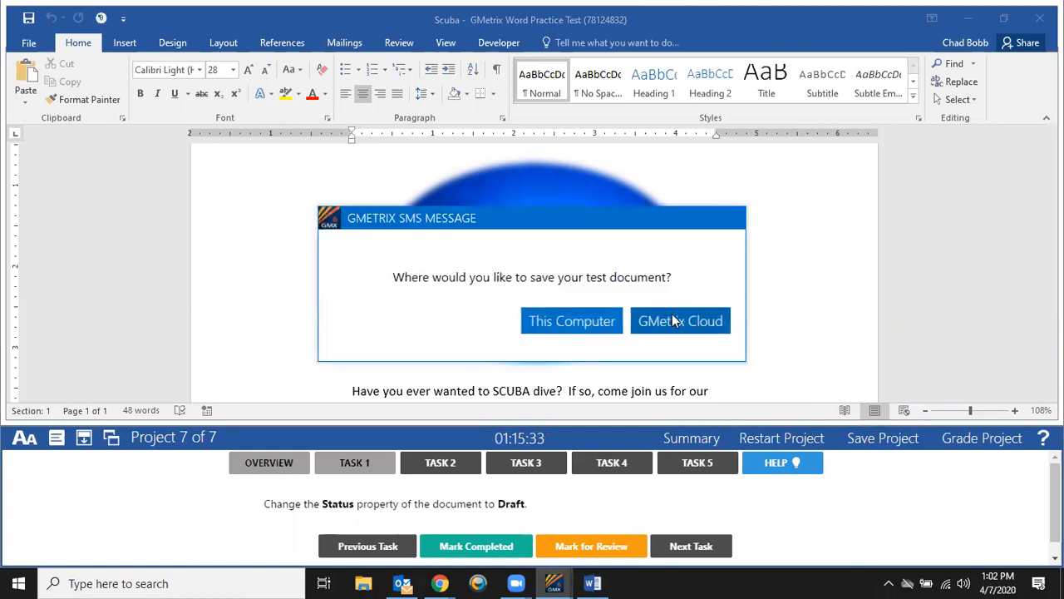
left_click(689, 324)
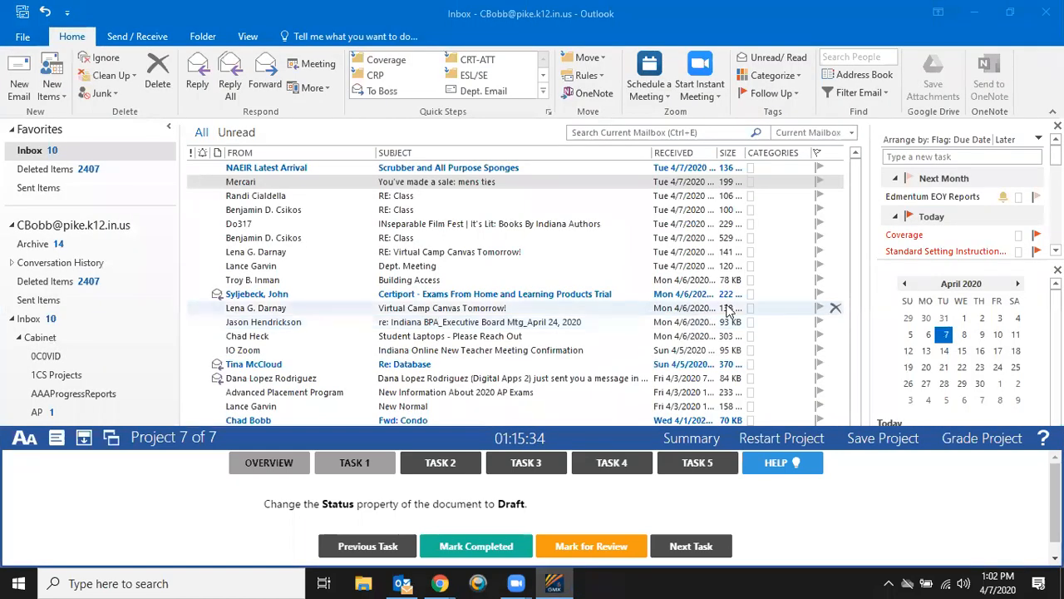
left_click(979, 15)
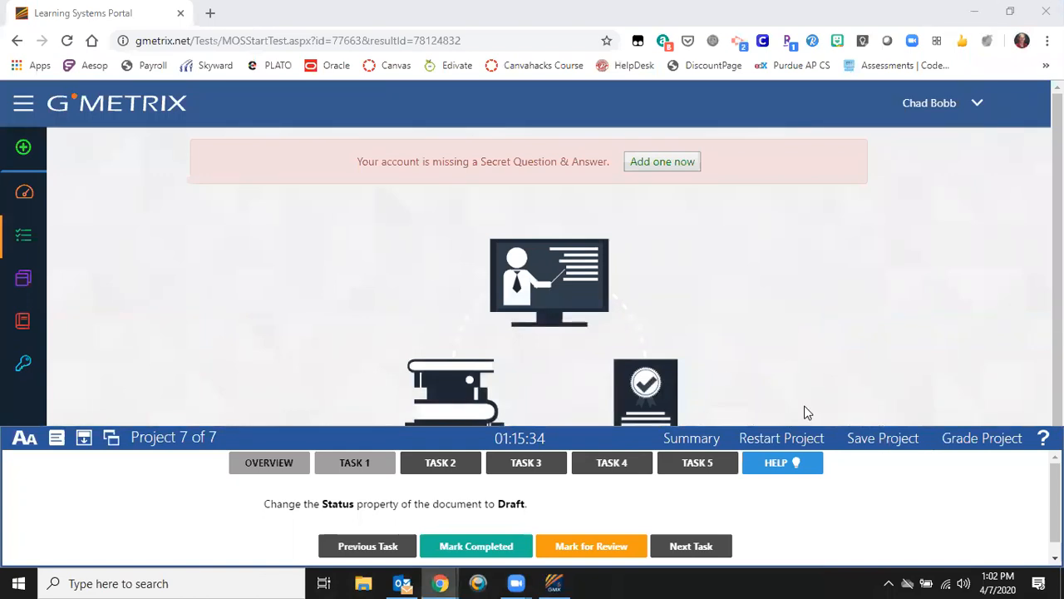
left_click(874, 442)
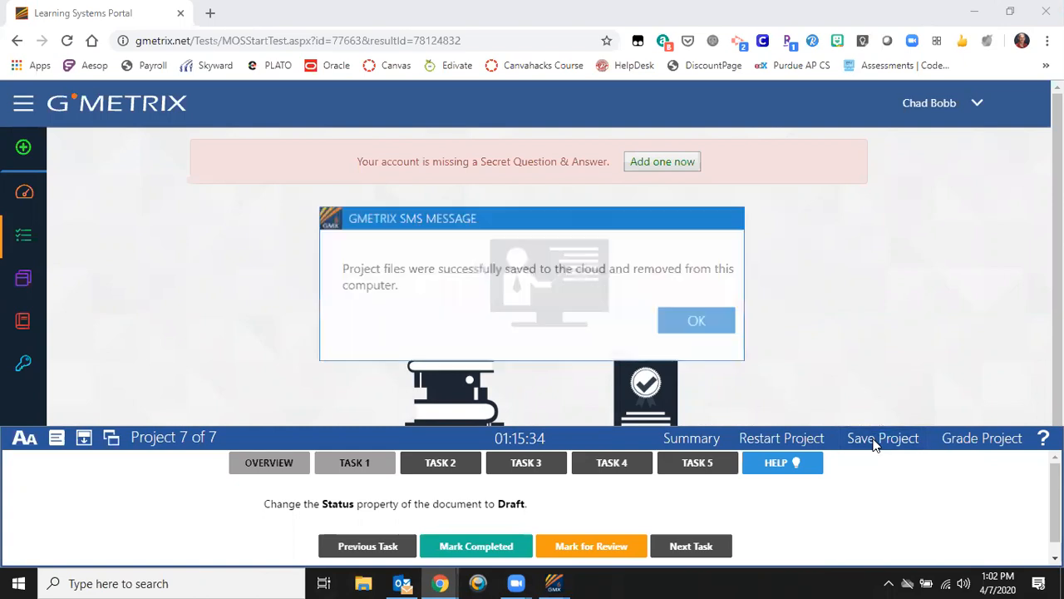
left_click(692, 322)
left_click(818, 424)
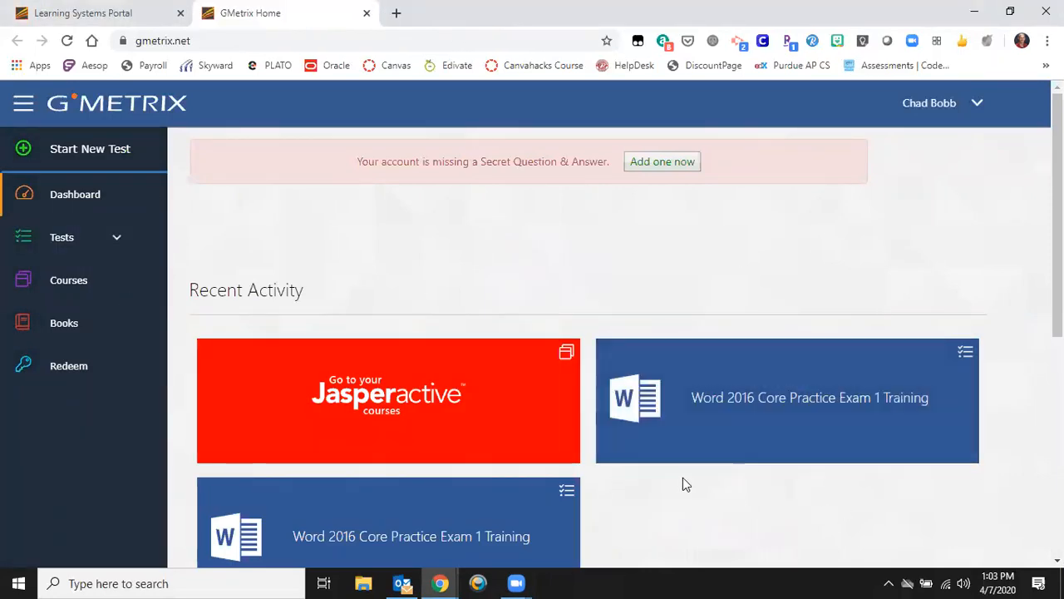
Open the list of saved tests in the GMetrix portal.
left_click(105, 250)
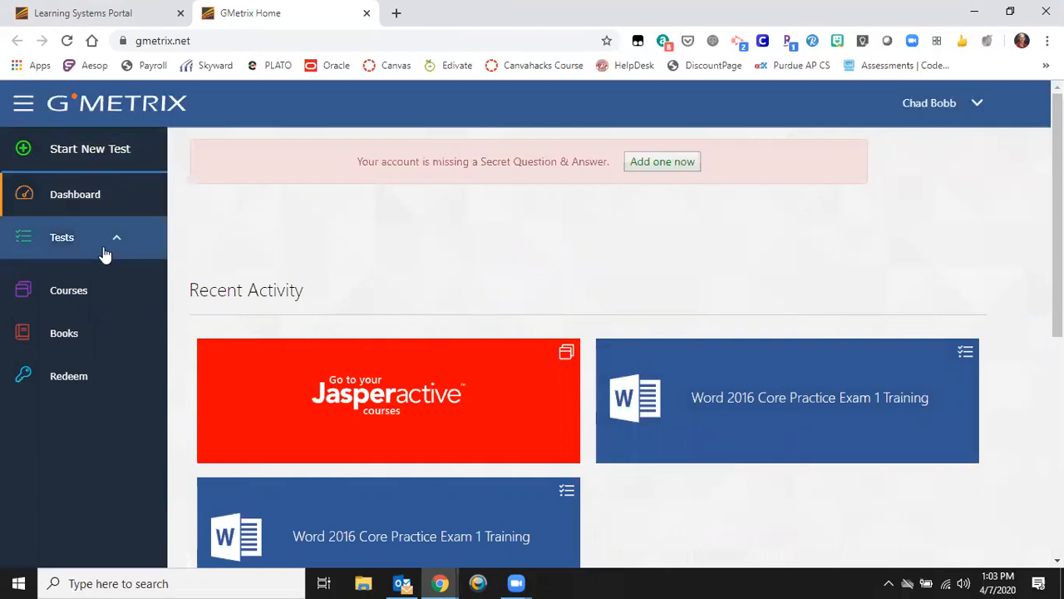
left_click(67, 300)
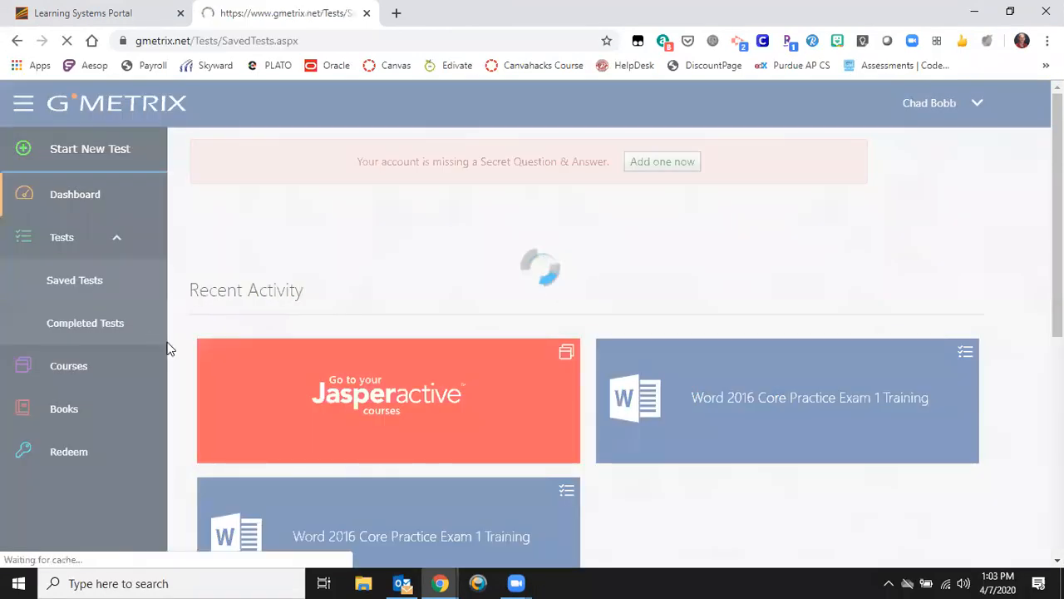